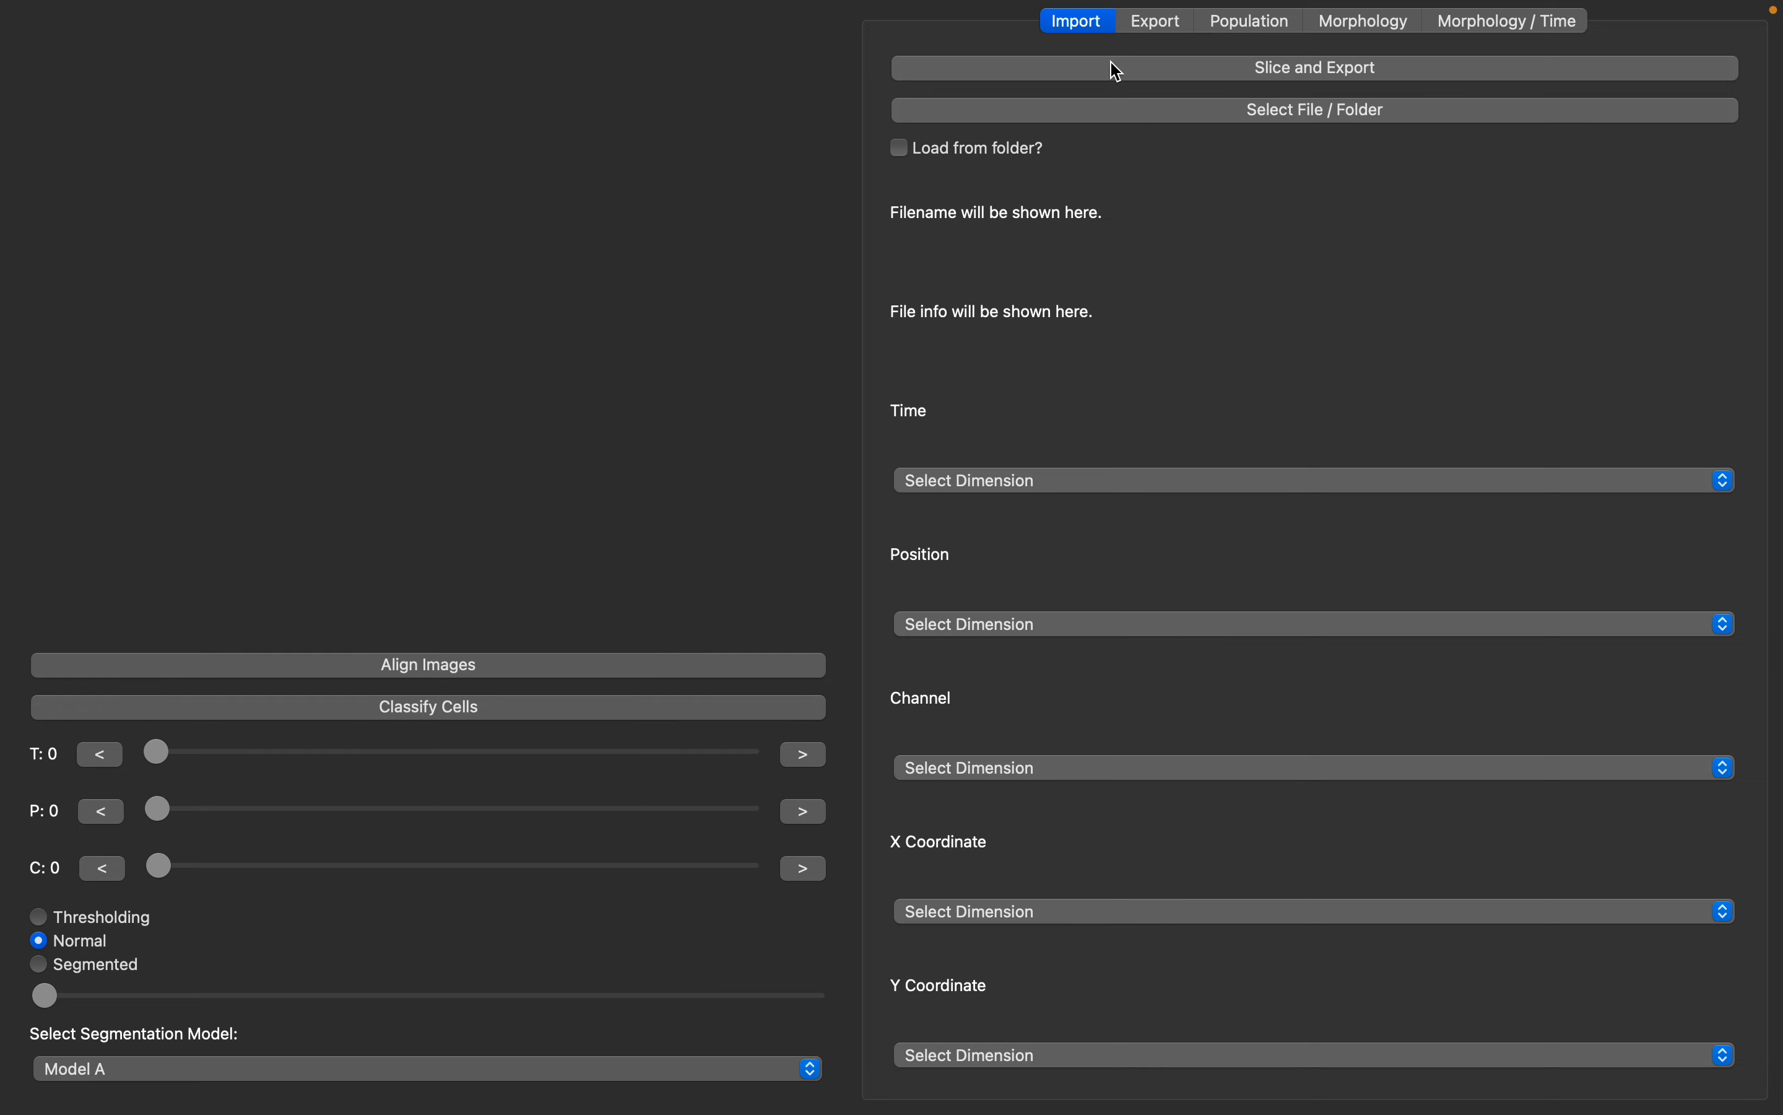
Step: Look through the Export, Population, Morphology and Morphology / Time views, including the PCA plot and metrics table
left_click(1159, 30)
left_click(1251, 32)
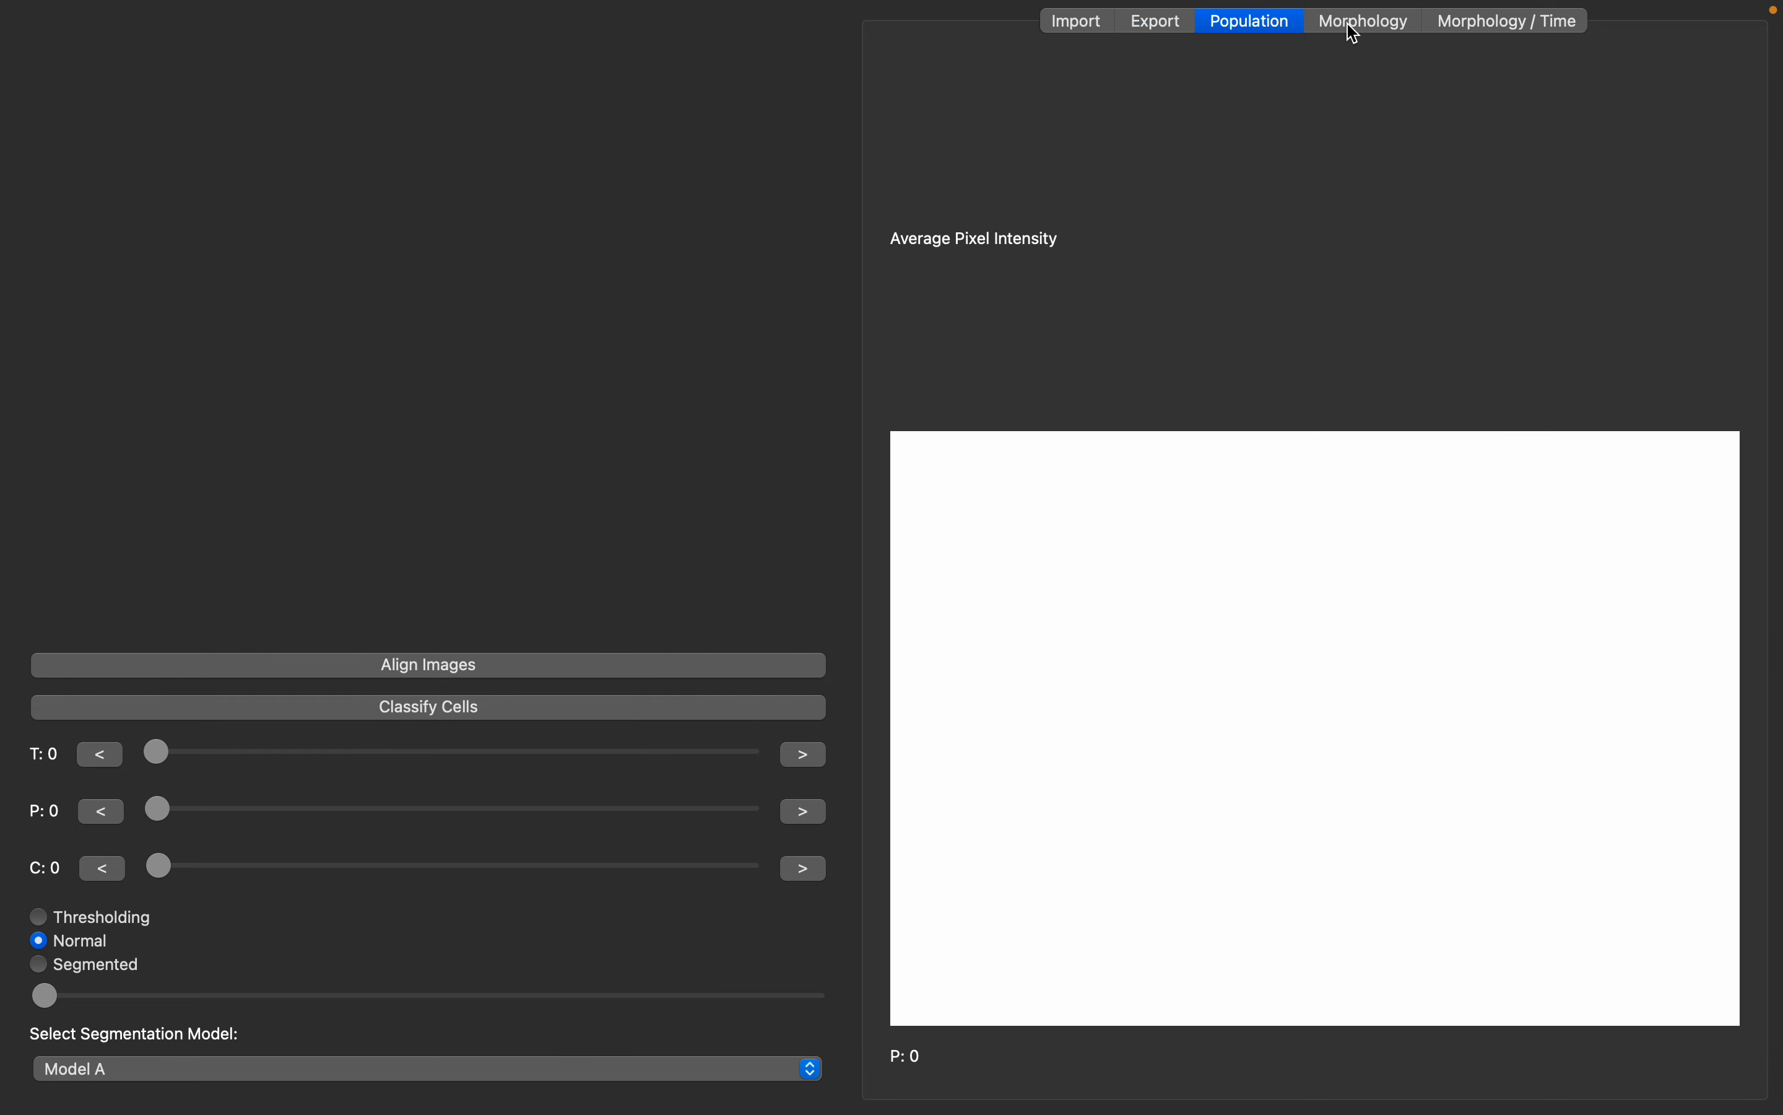
left_click(1368, 26)
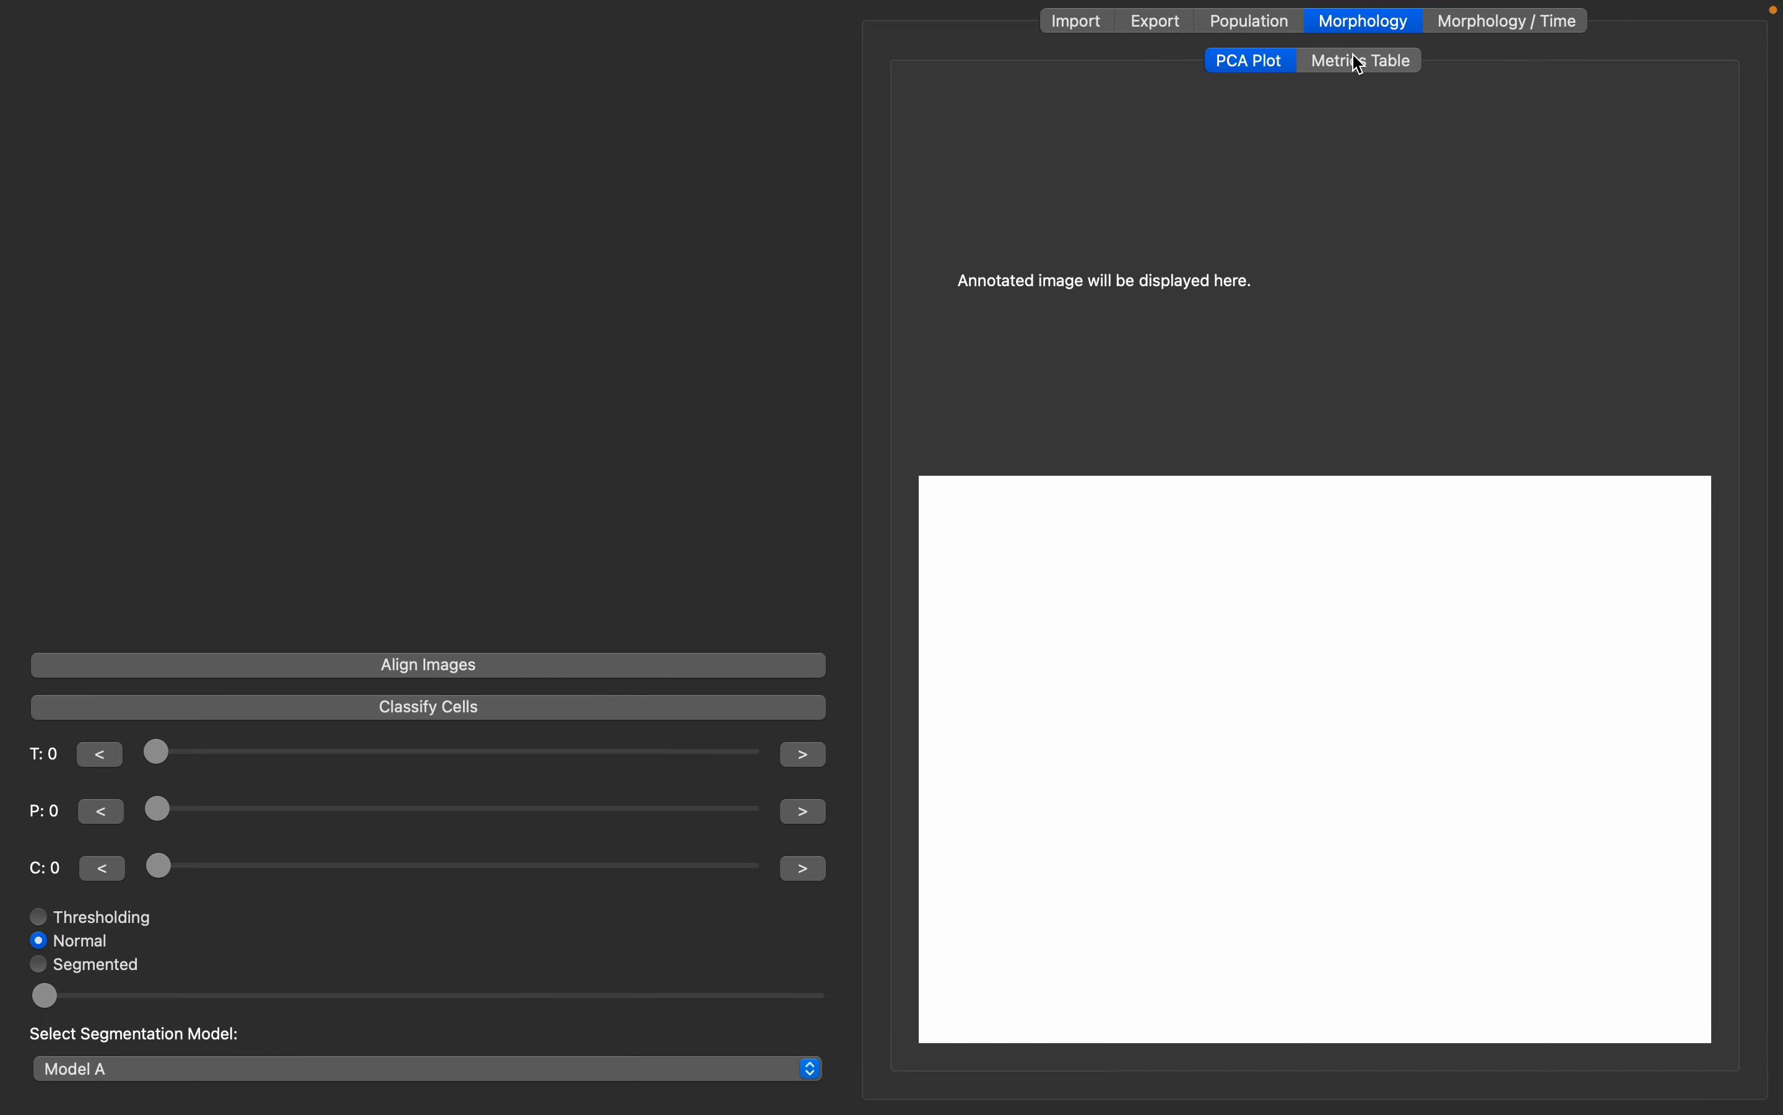
left_click(1392, 66)
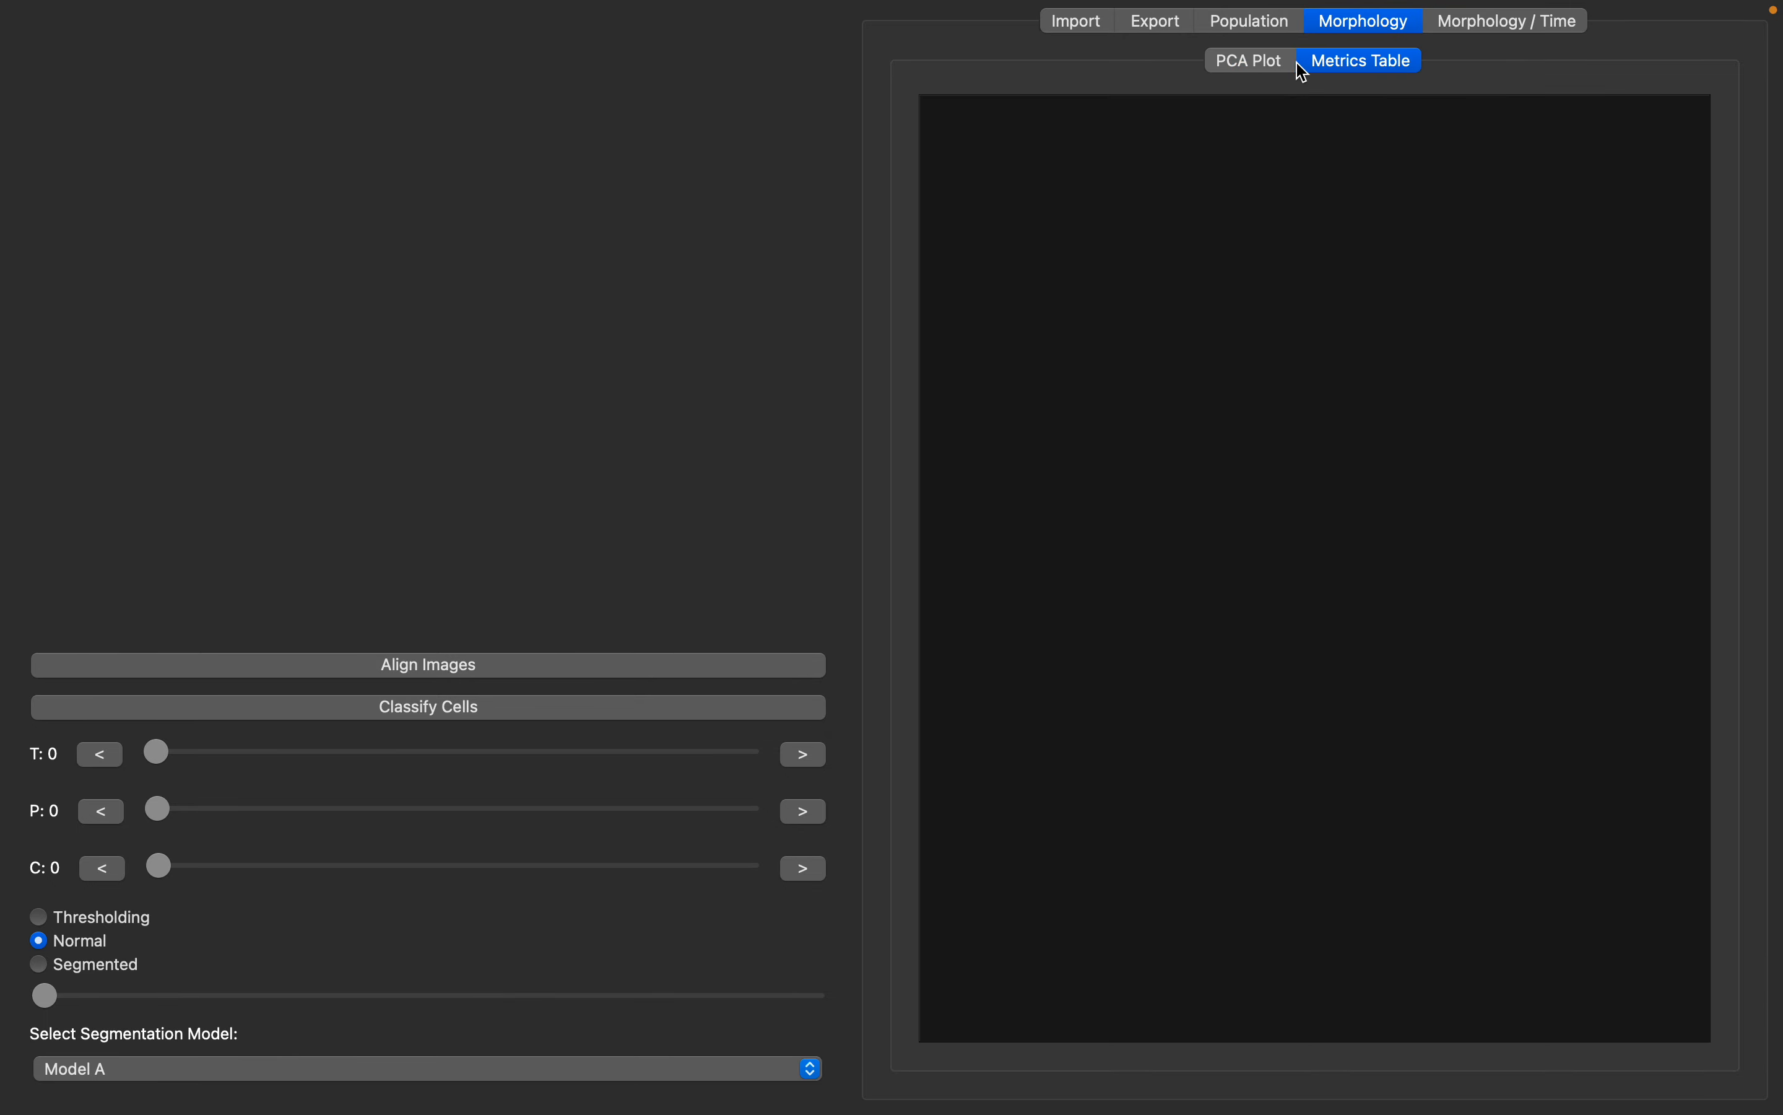
left_click(1267, 61)
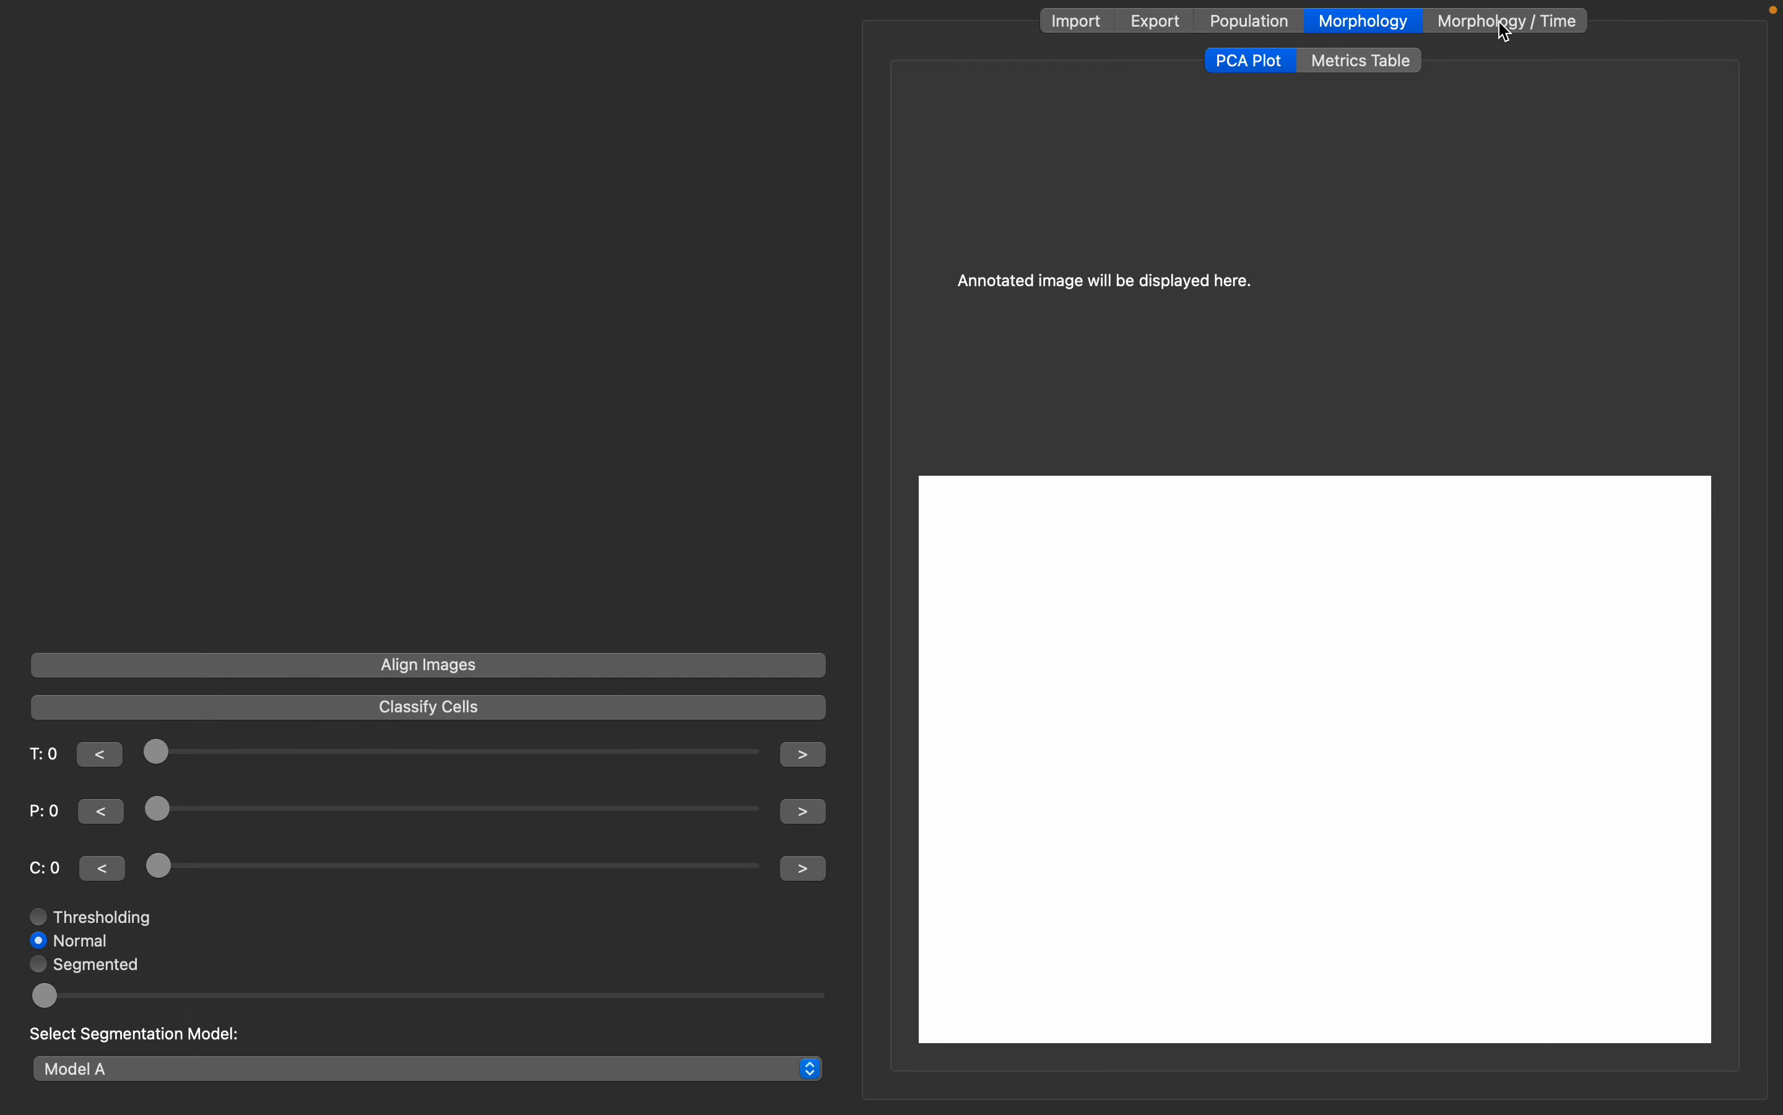
left_click(1535, 30)
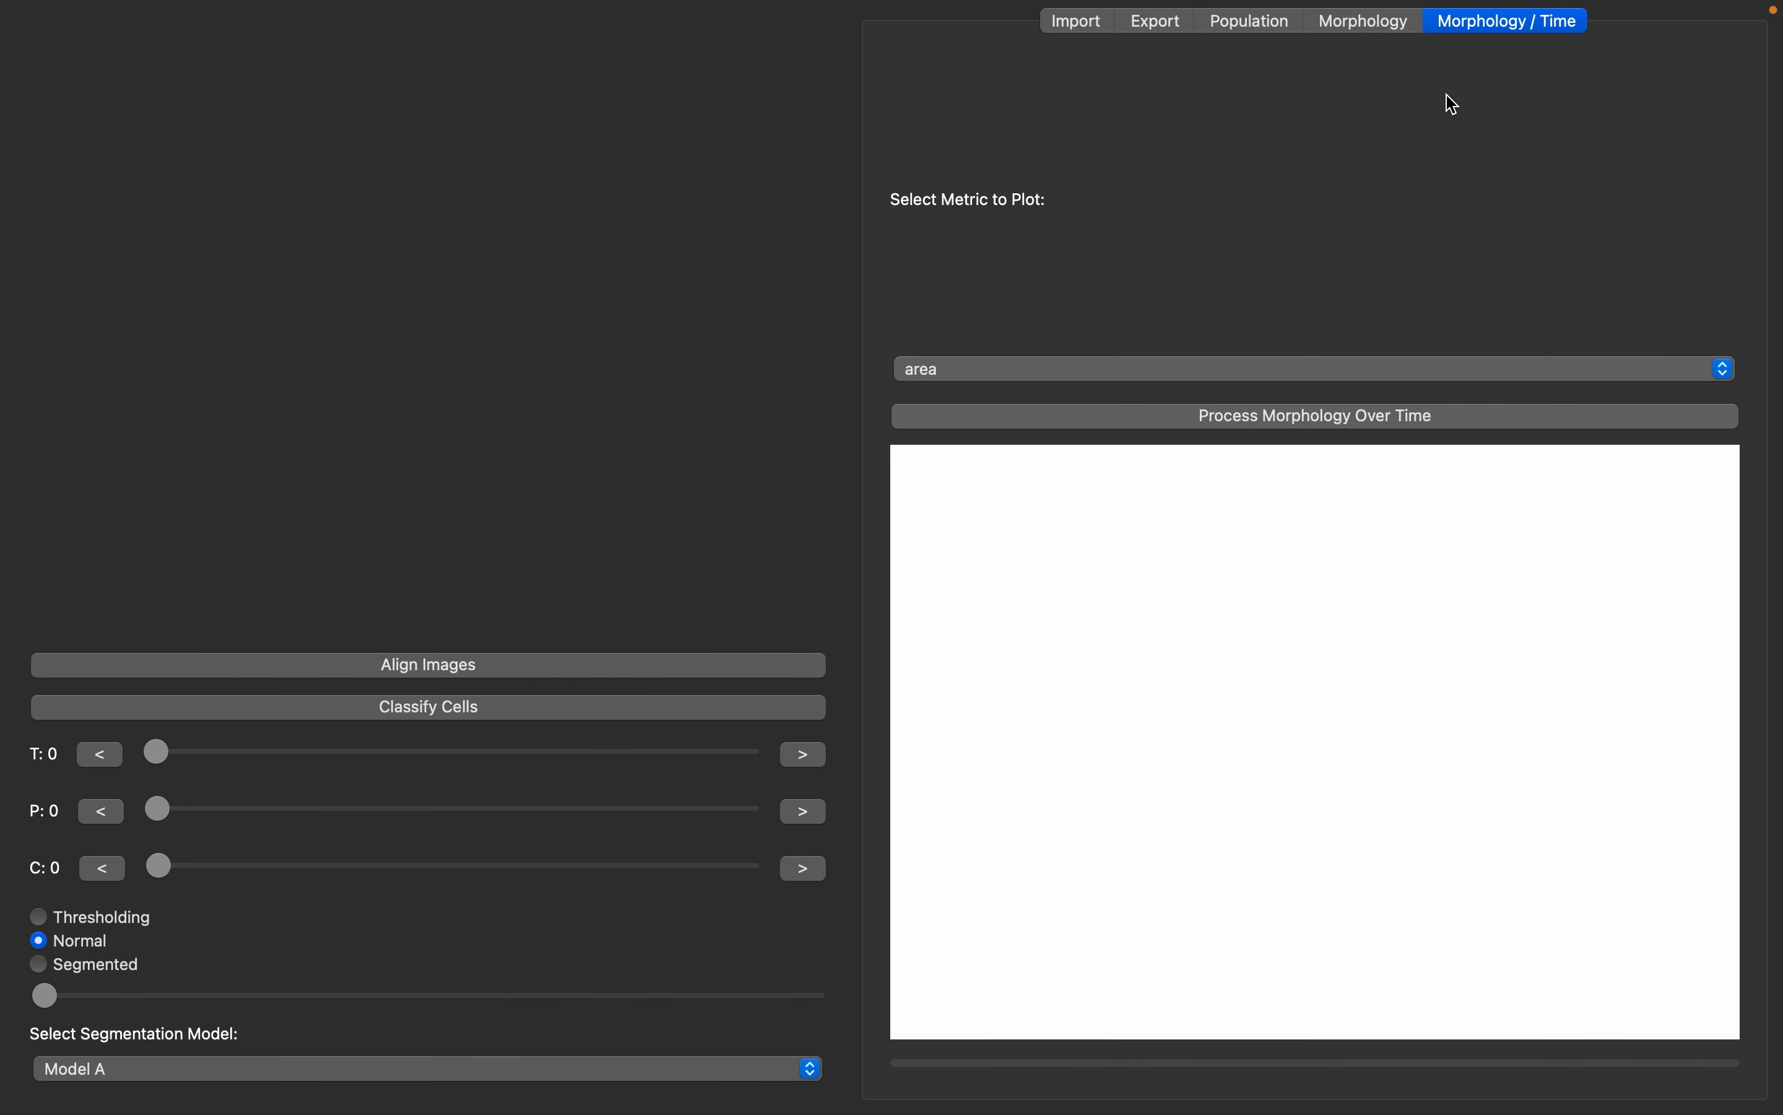
left_click(1070, 30)
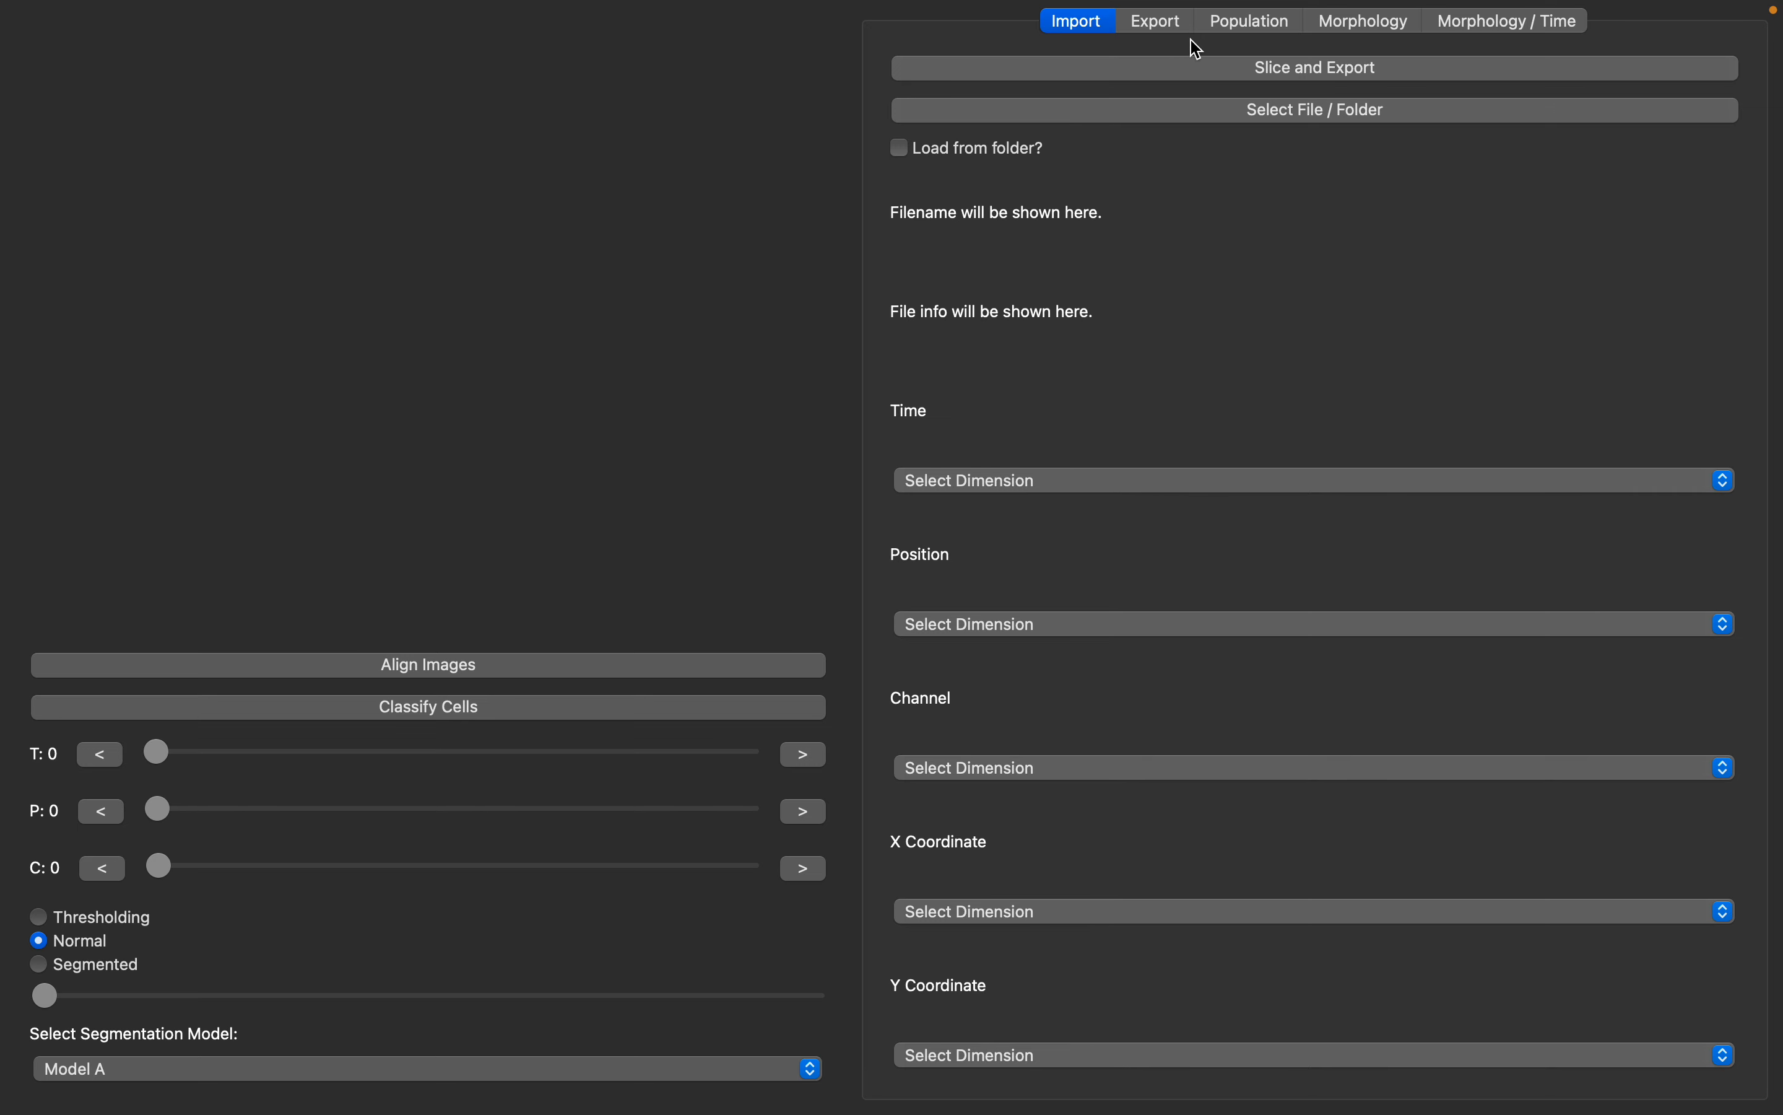
left_click(1179, 22)
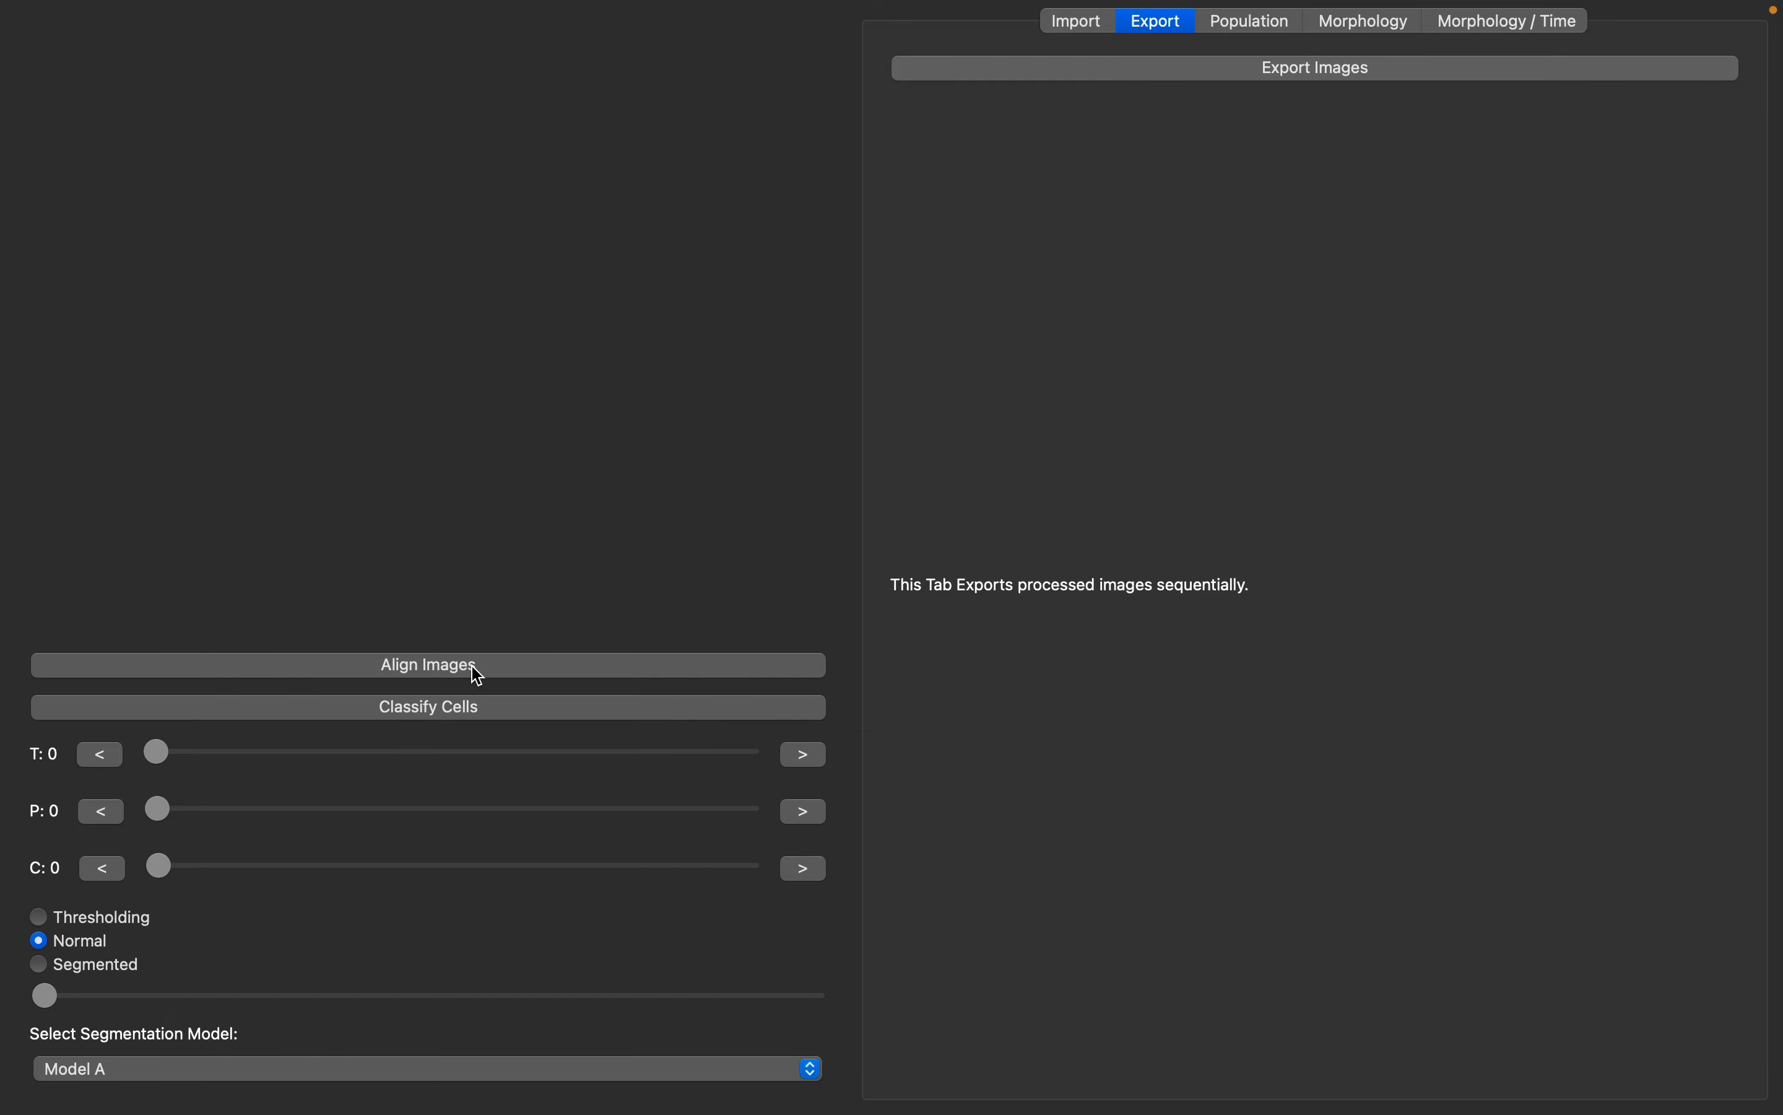
left_click(1090, 24)
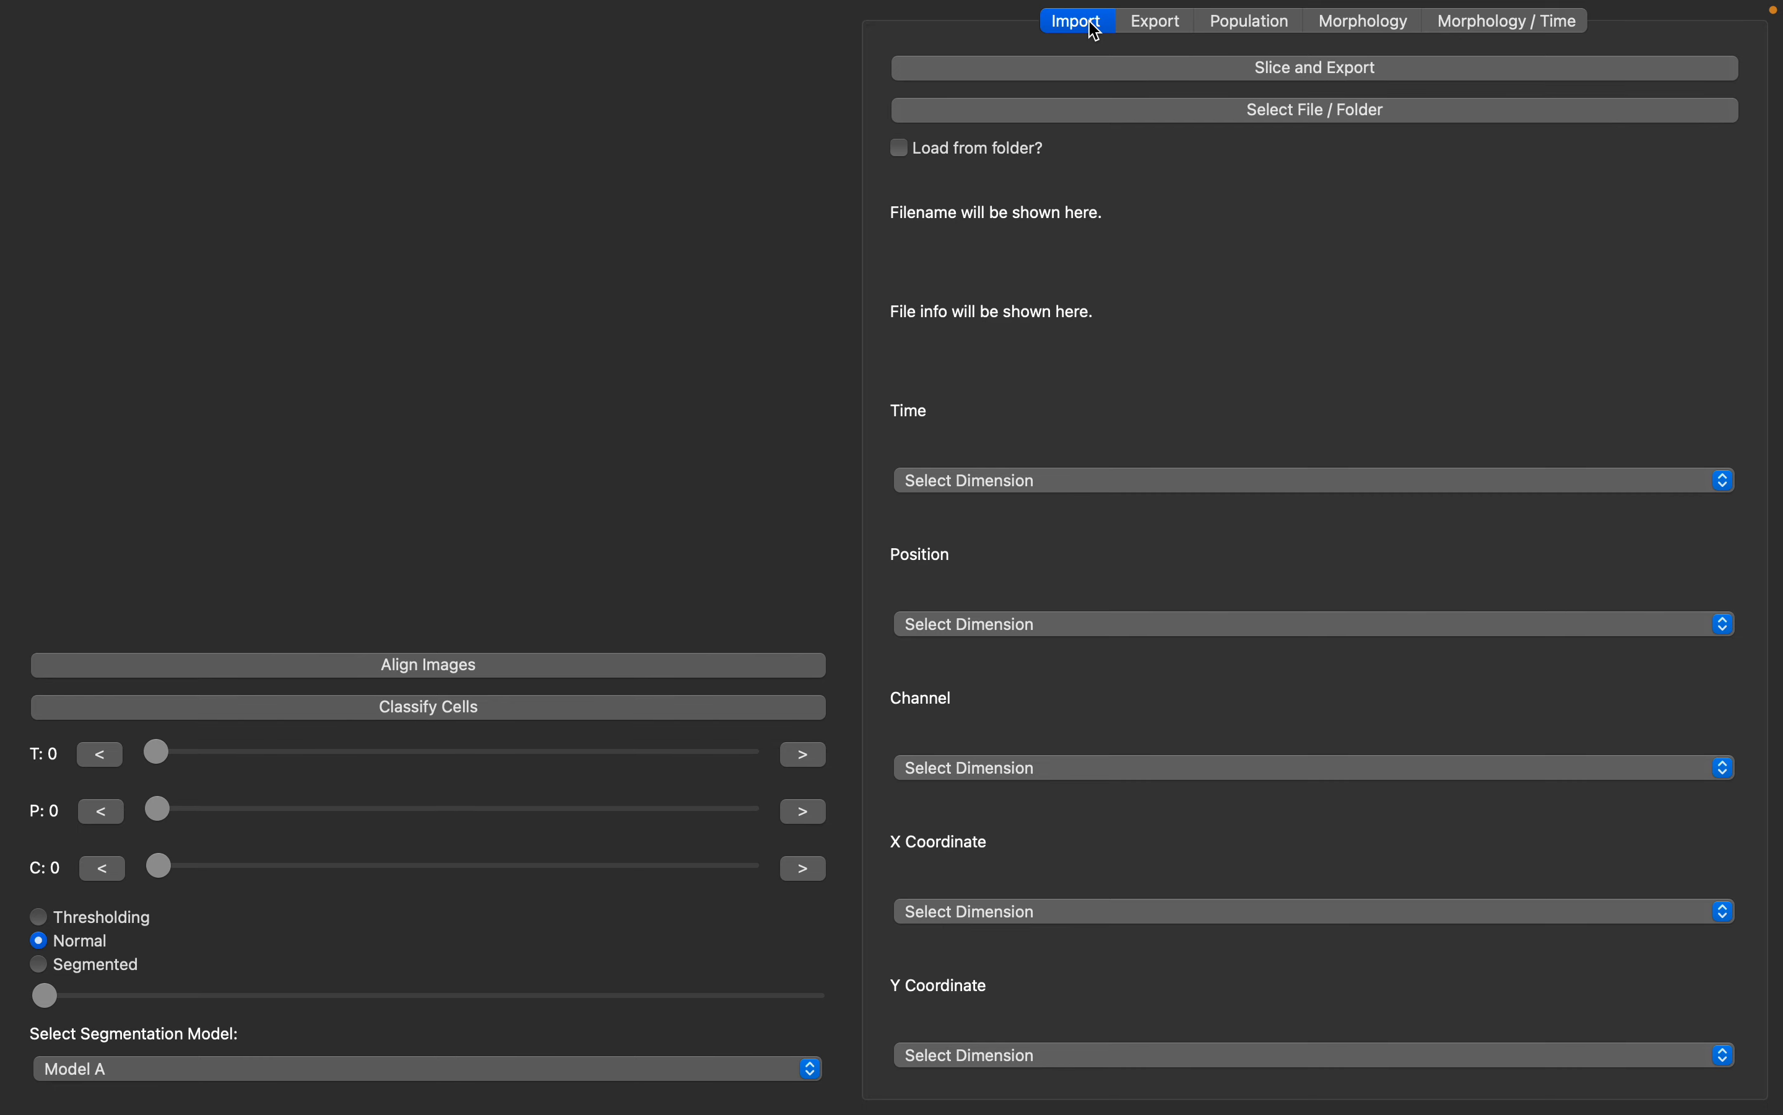
left_click(904, 153)
left_click(1261, 115)
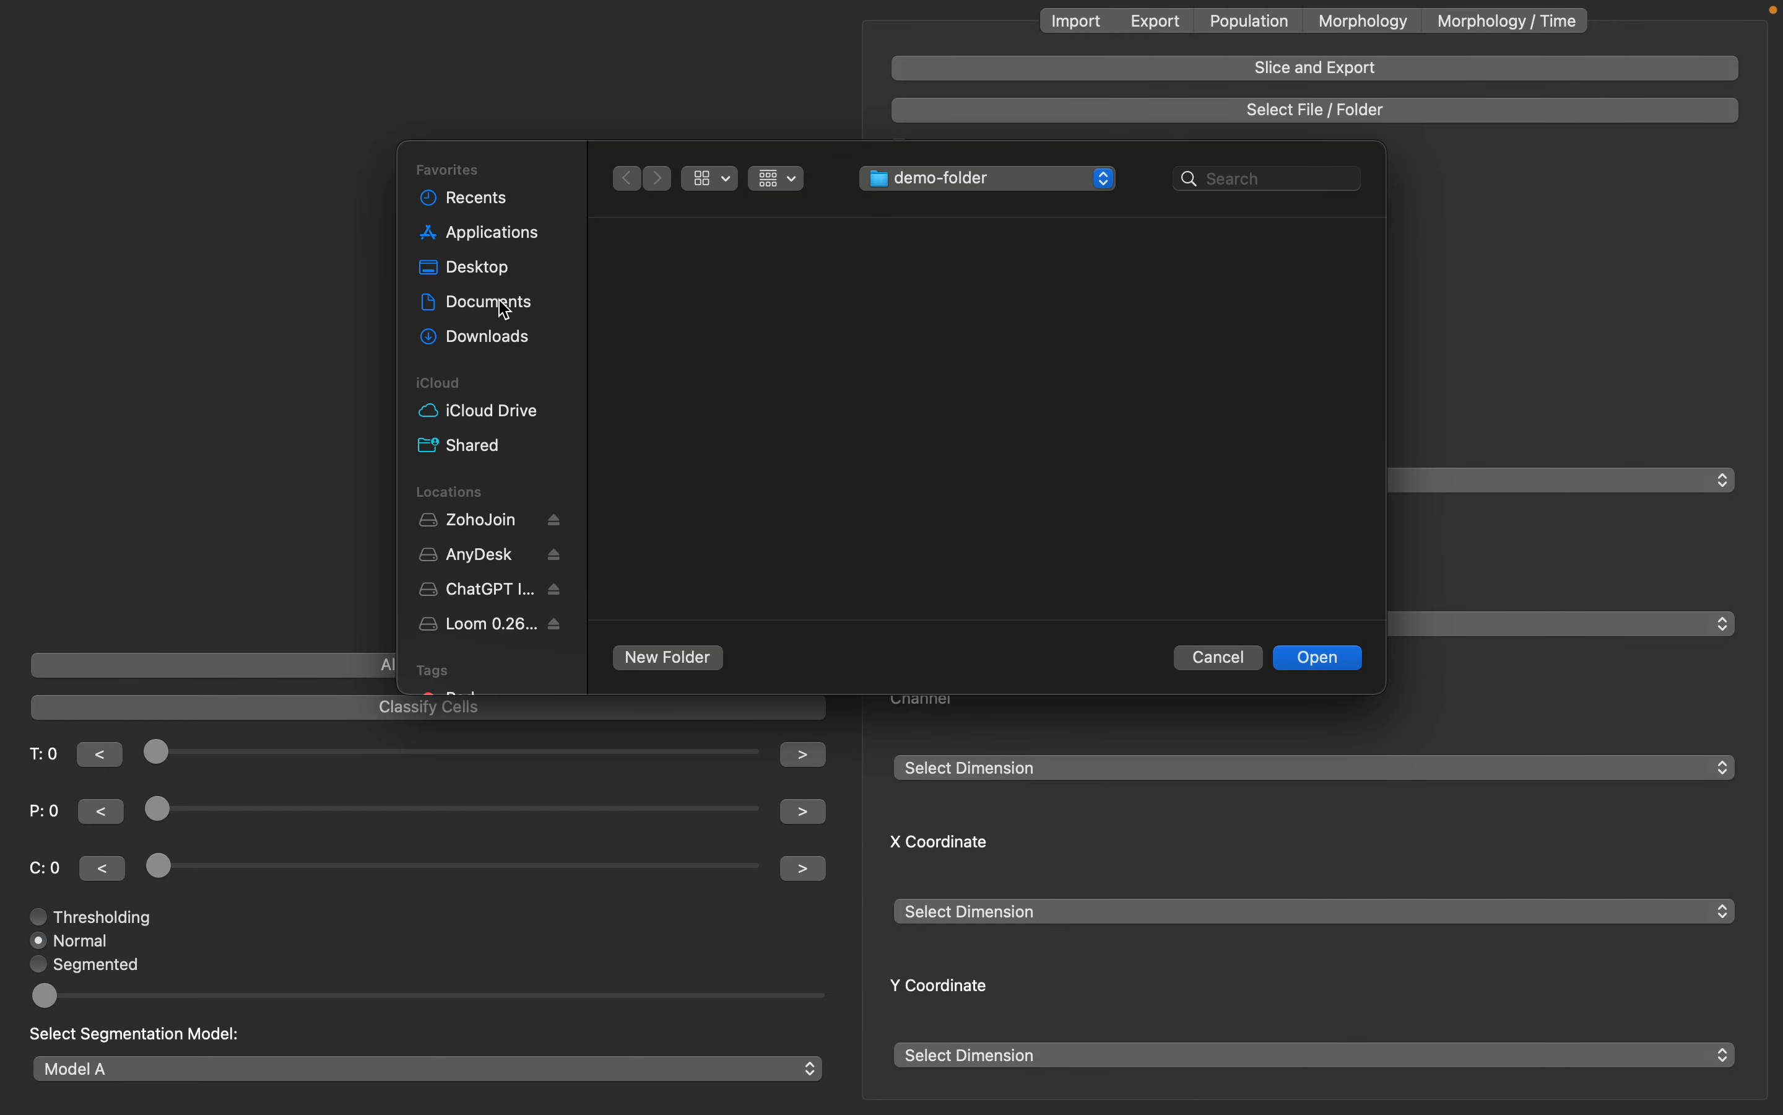
left_click(512, 251)
scroll(803, 417, "down", 3)
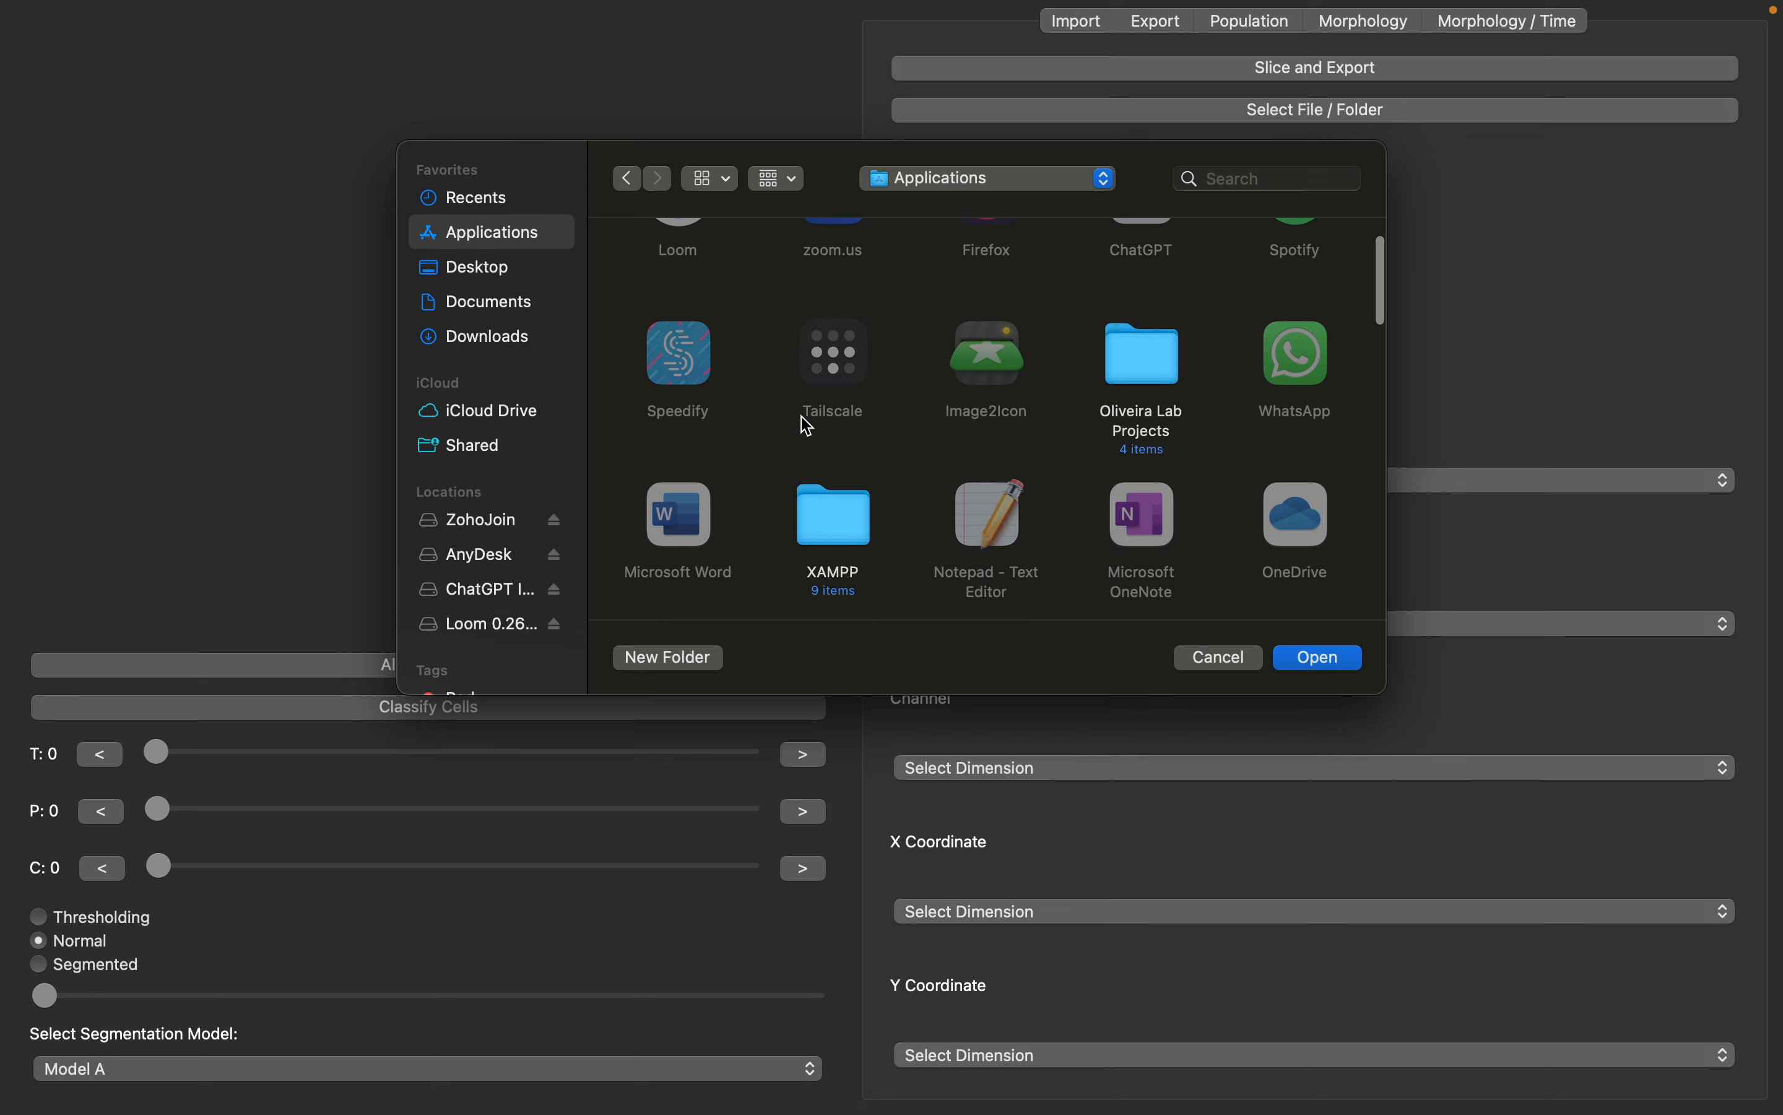
double_click(1154, 356)
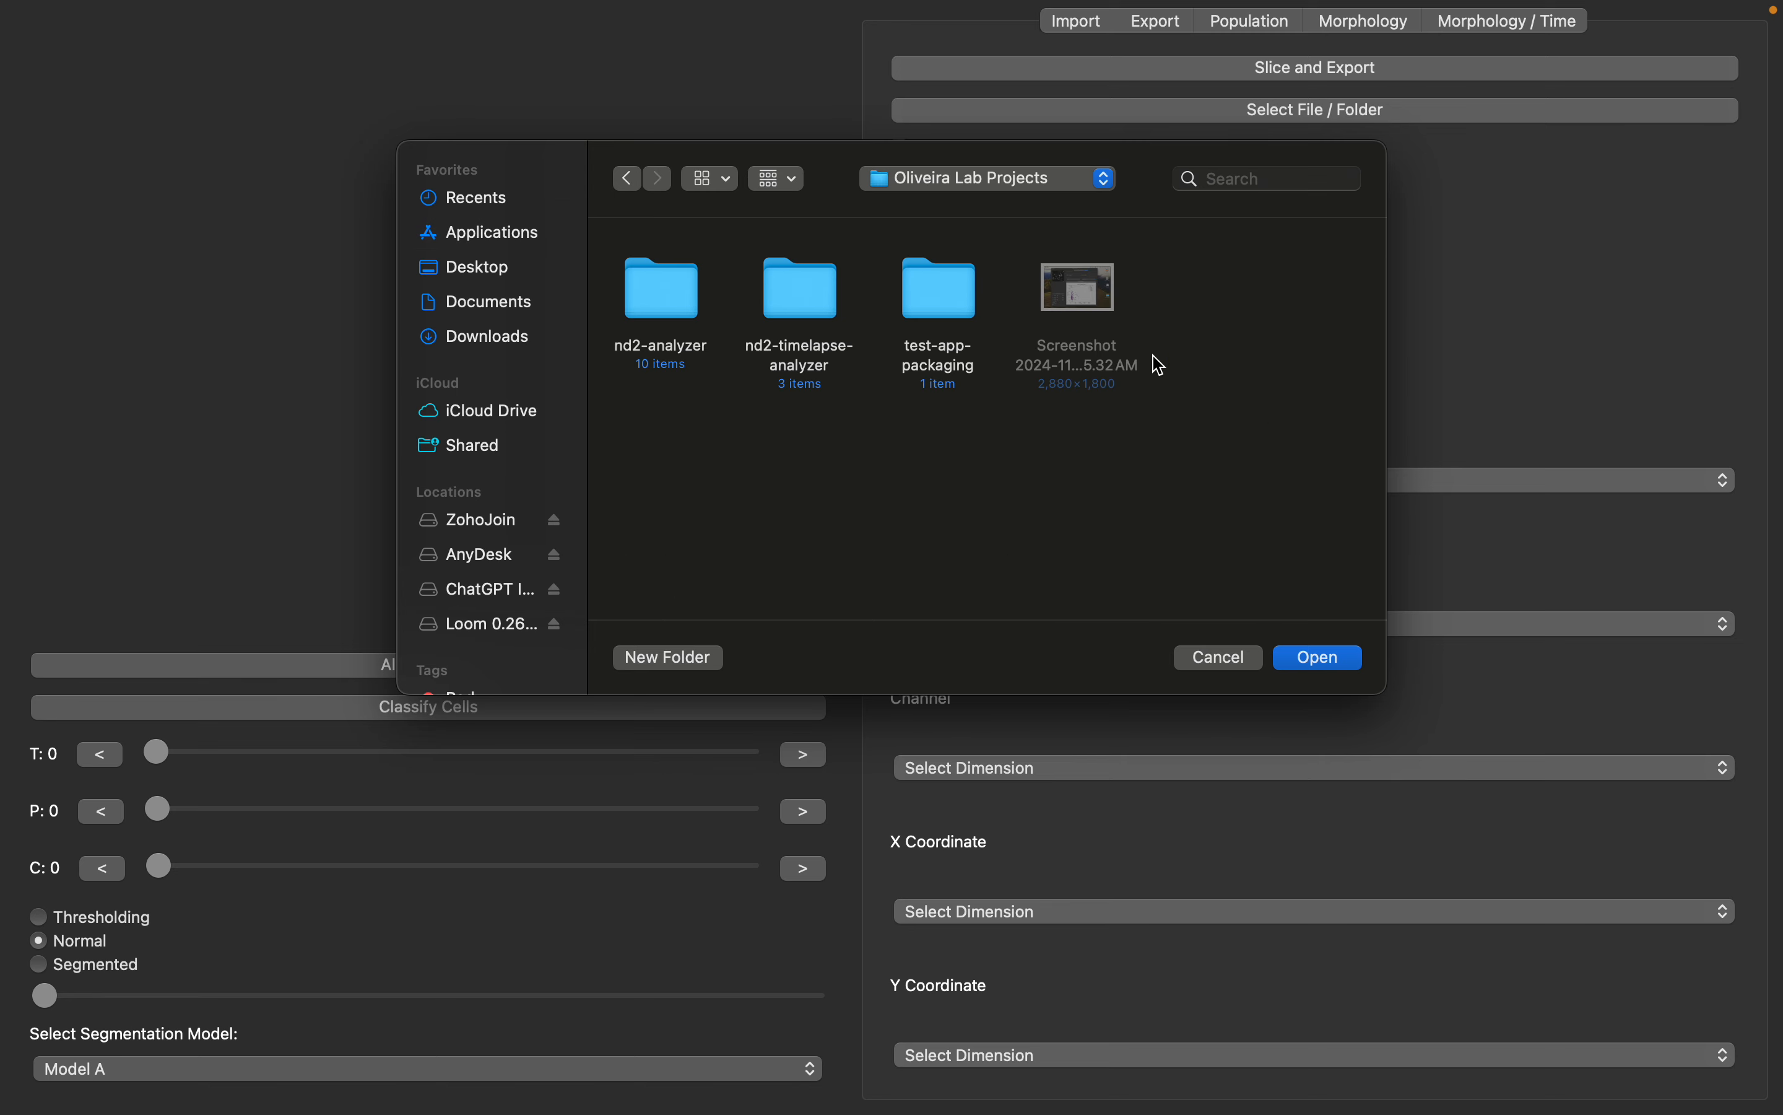
double_click(691, 301)
double_click(694, 305)
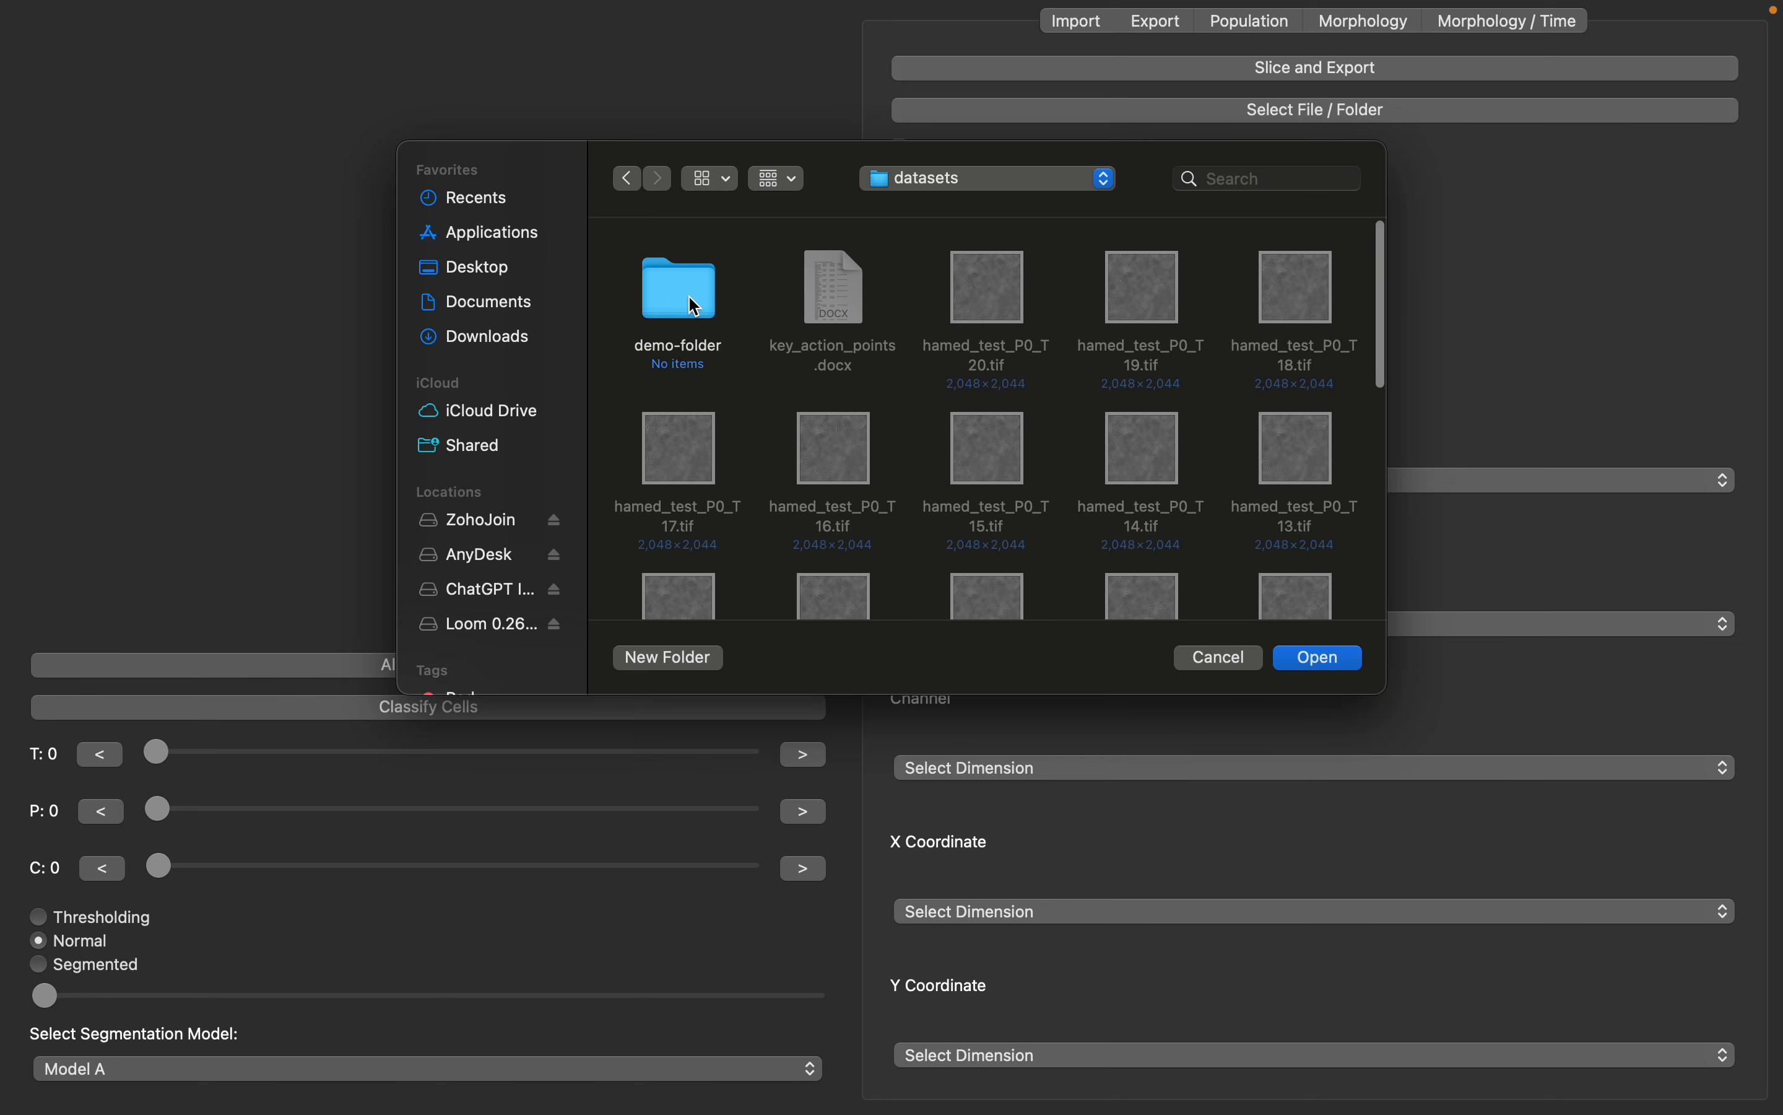
scroll(796, 465, "down", 10)
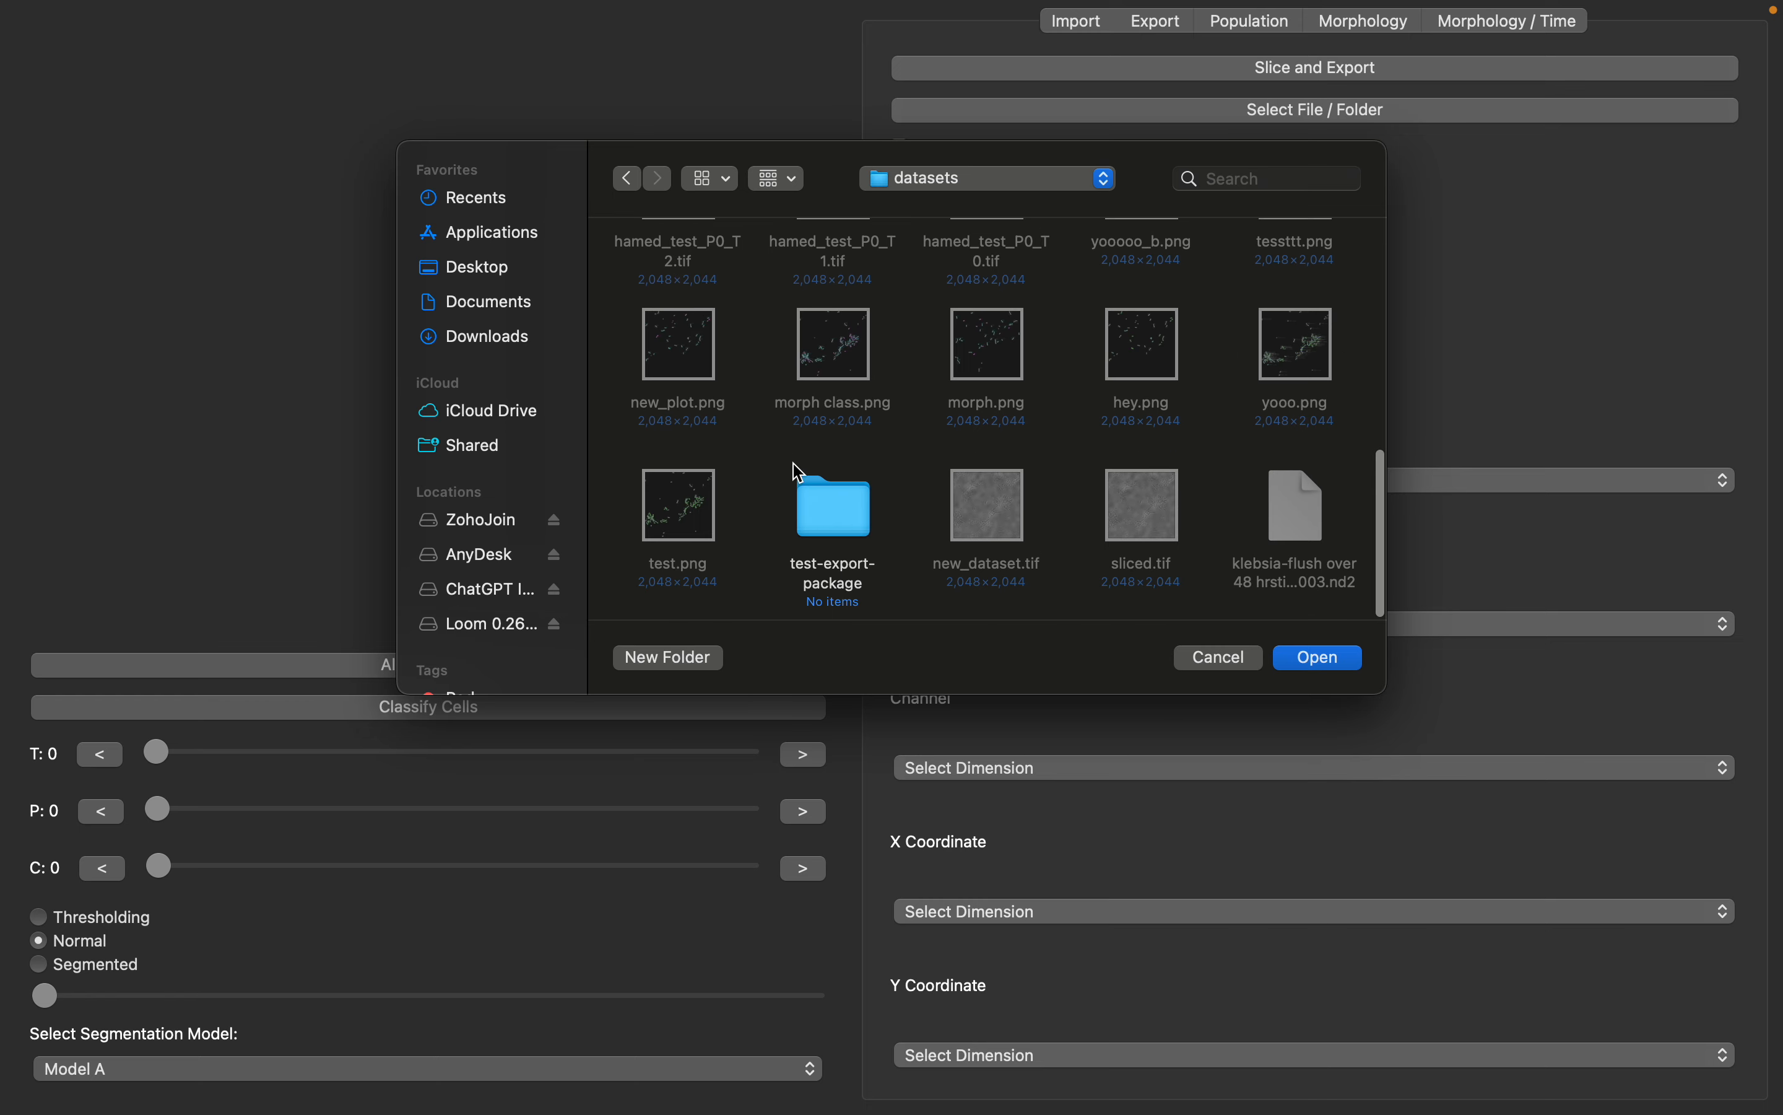
scroll(812, 495, "up", 10)
left_click(682, 288)
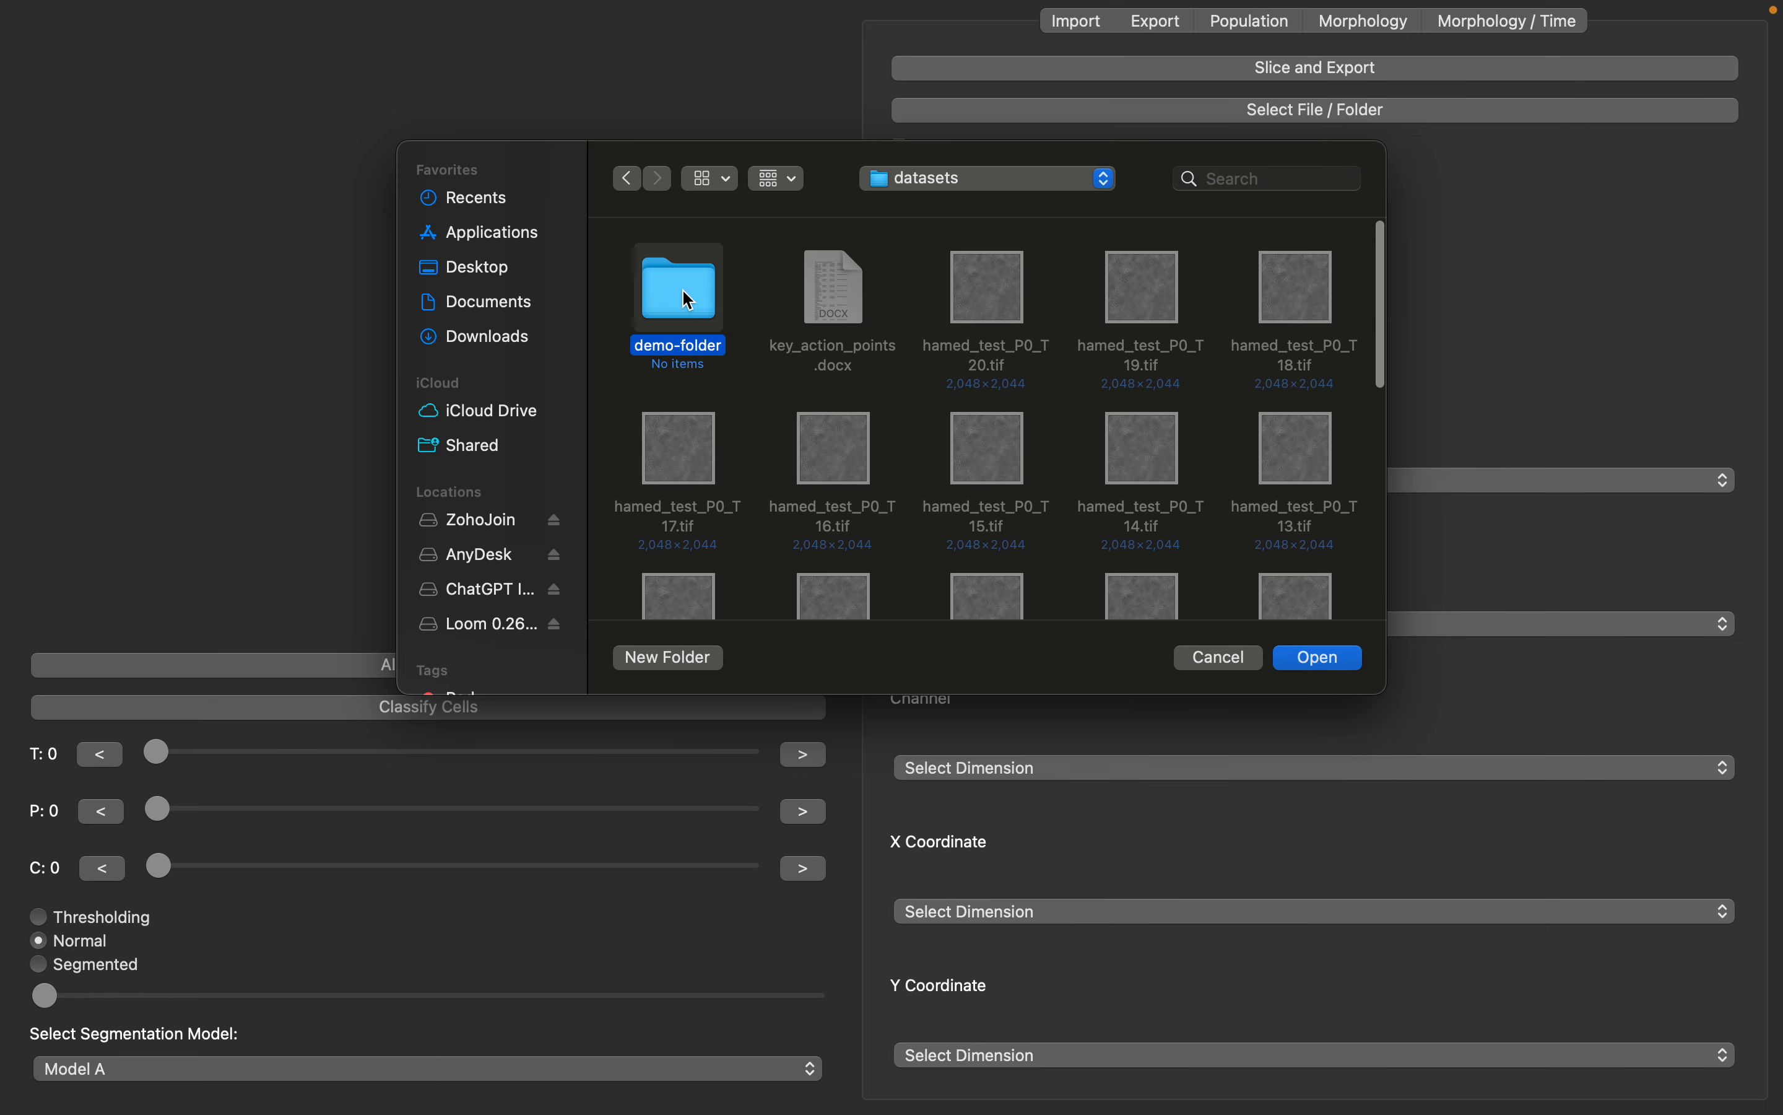
left_click(1236, 662)
left_click(905, 156)
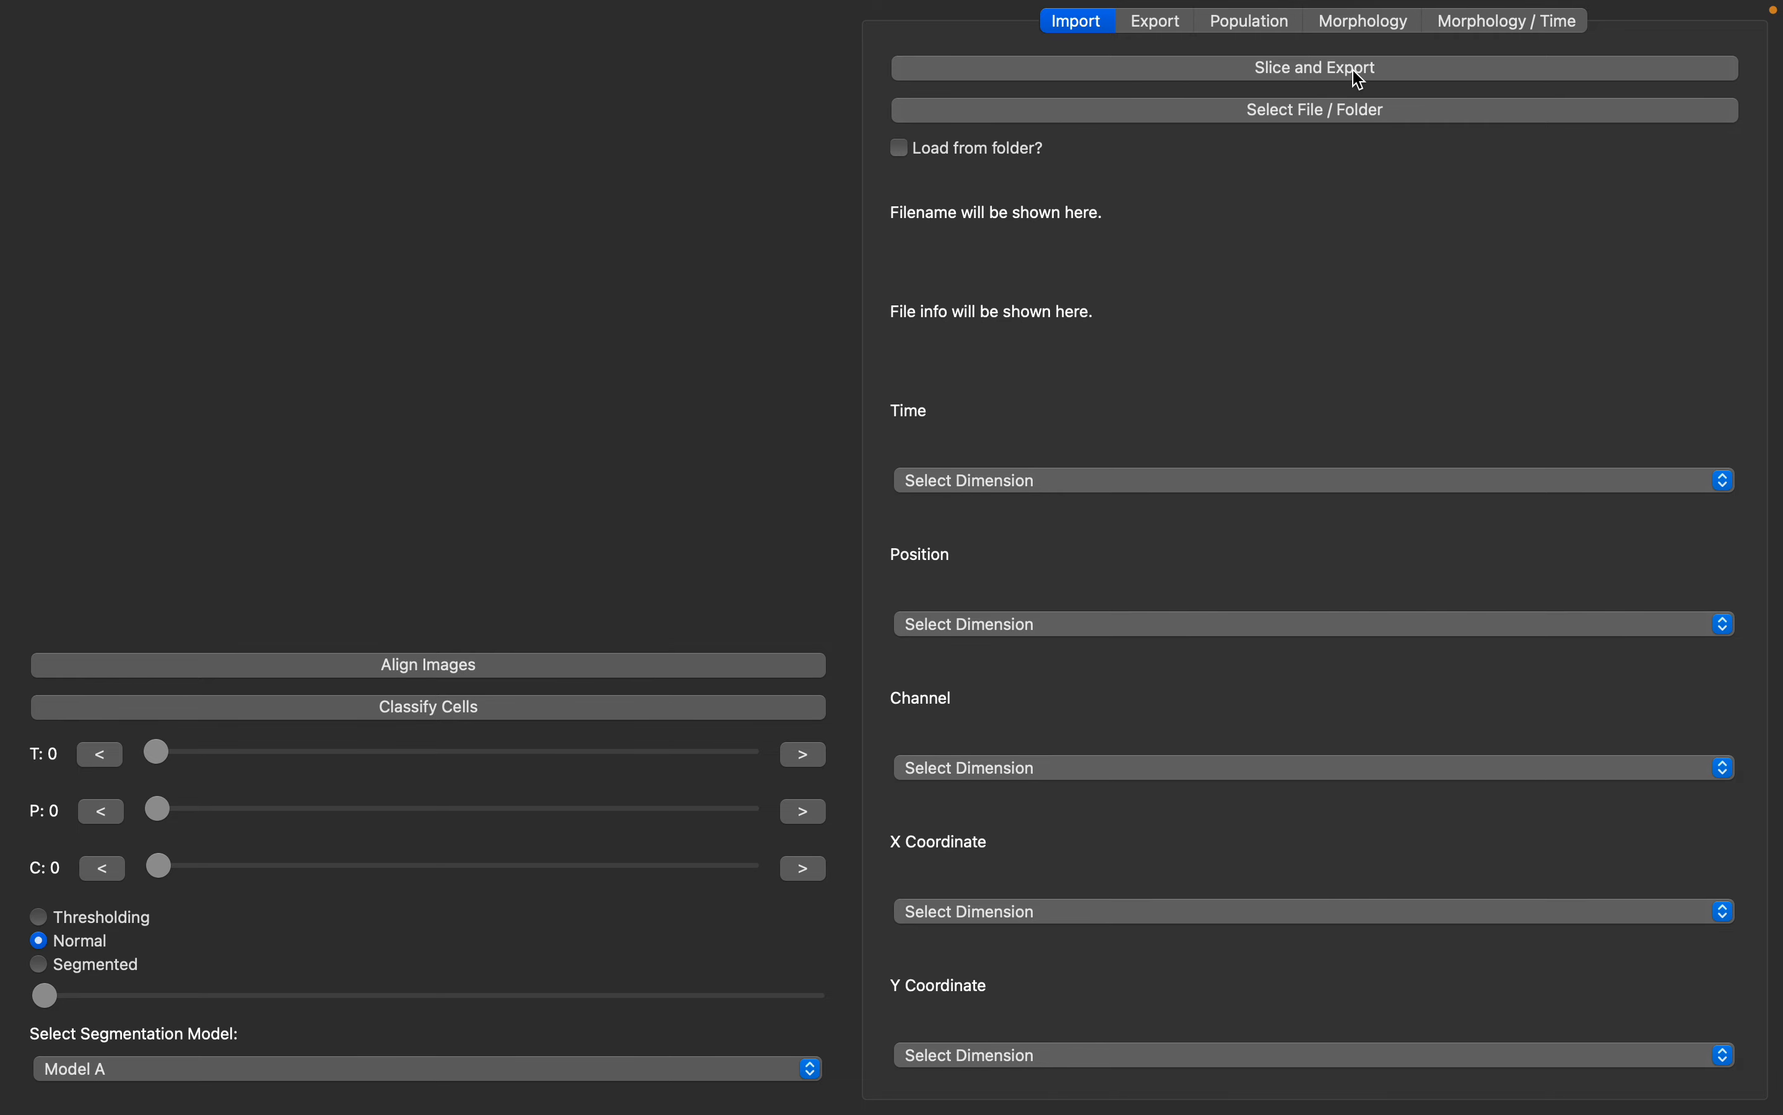
Step: Load the klebsia-flush .nd2 time-lapse file from the datasets folder
left_click(1325, 112)
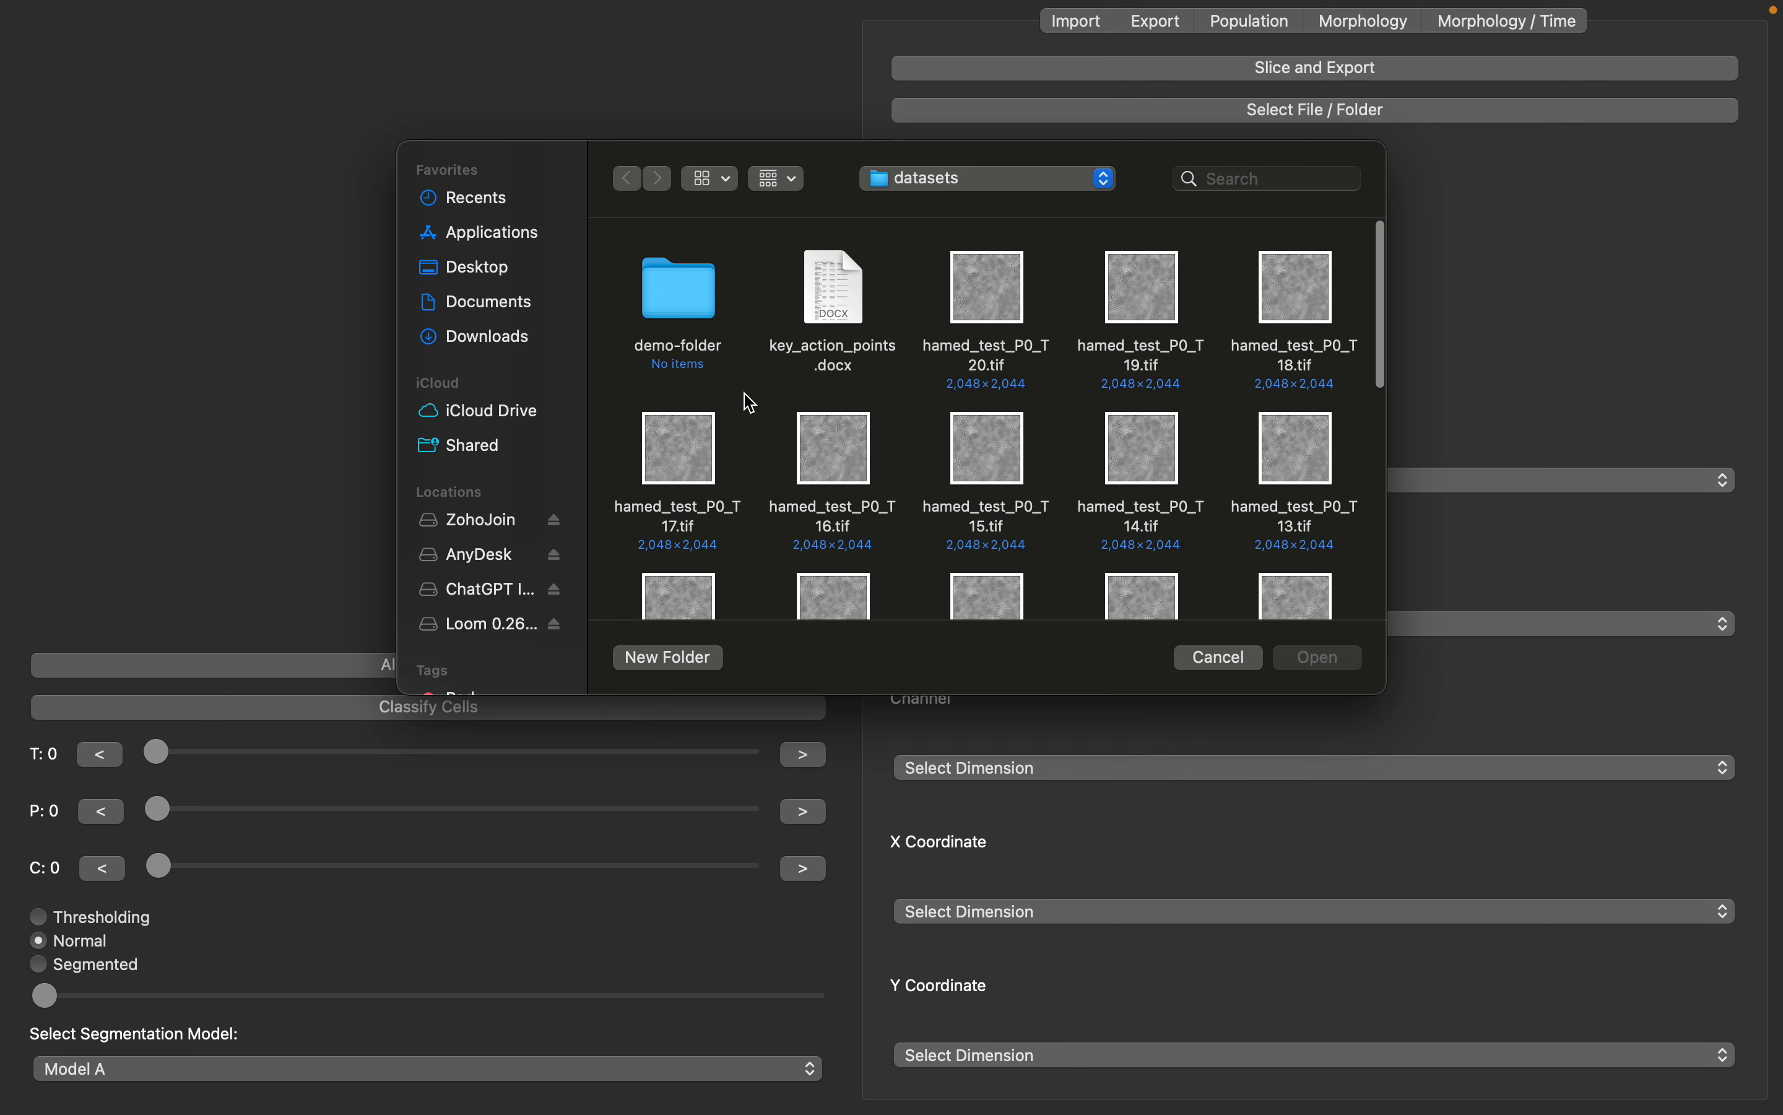
left_click(665, 292)
scroll(895, 495, "down", 10)
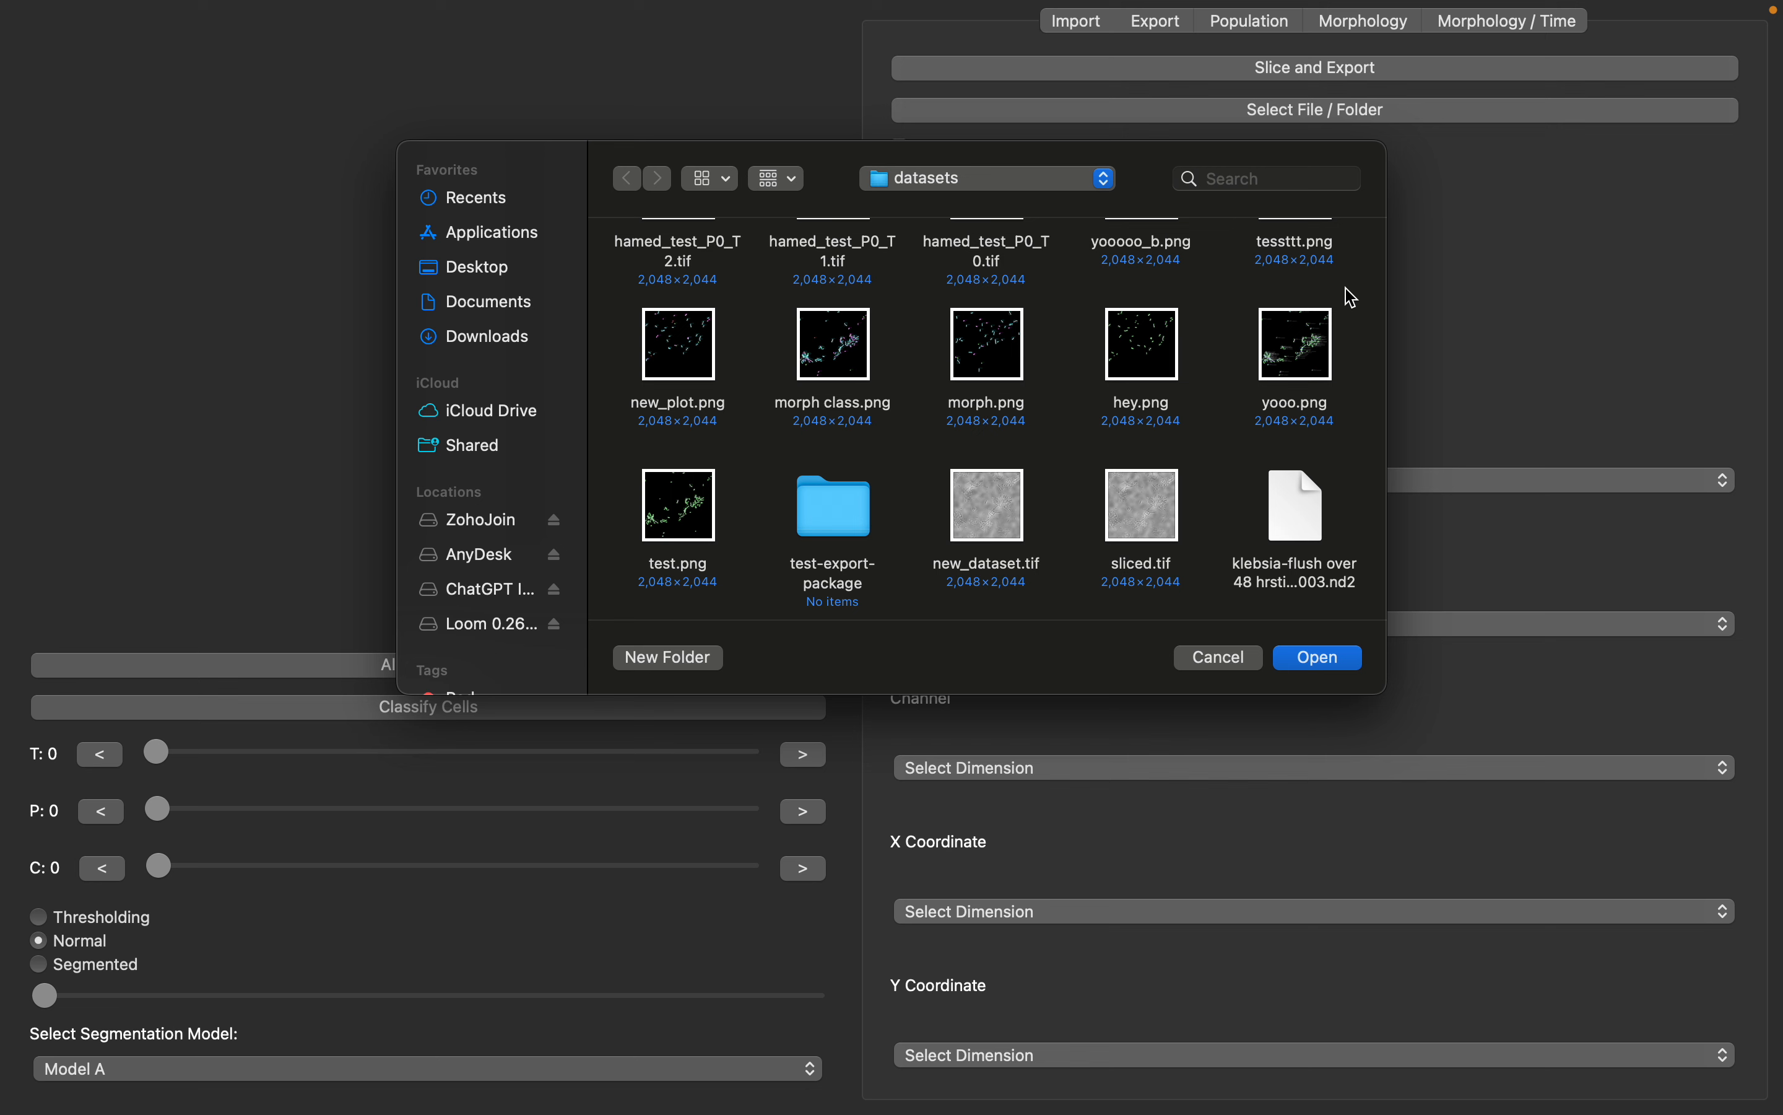
double_click(1304, 518)
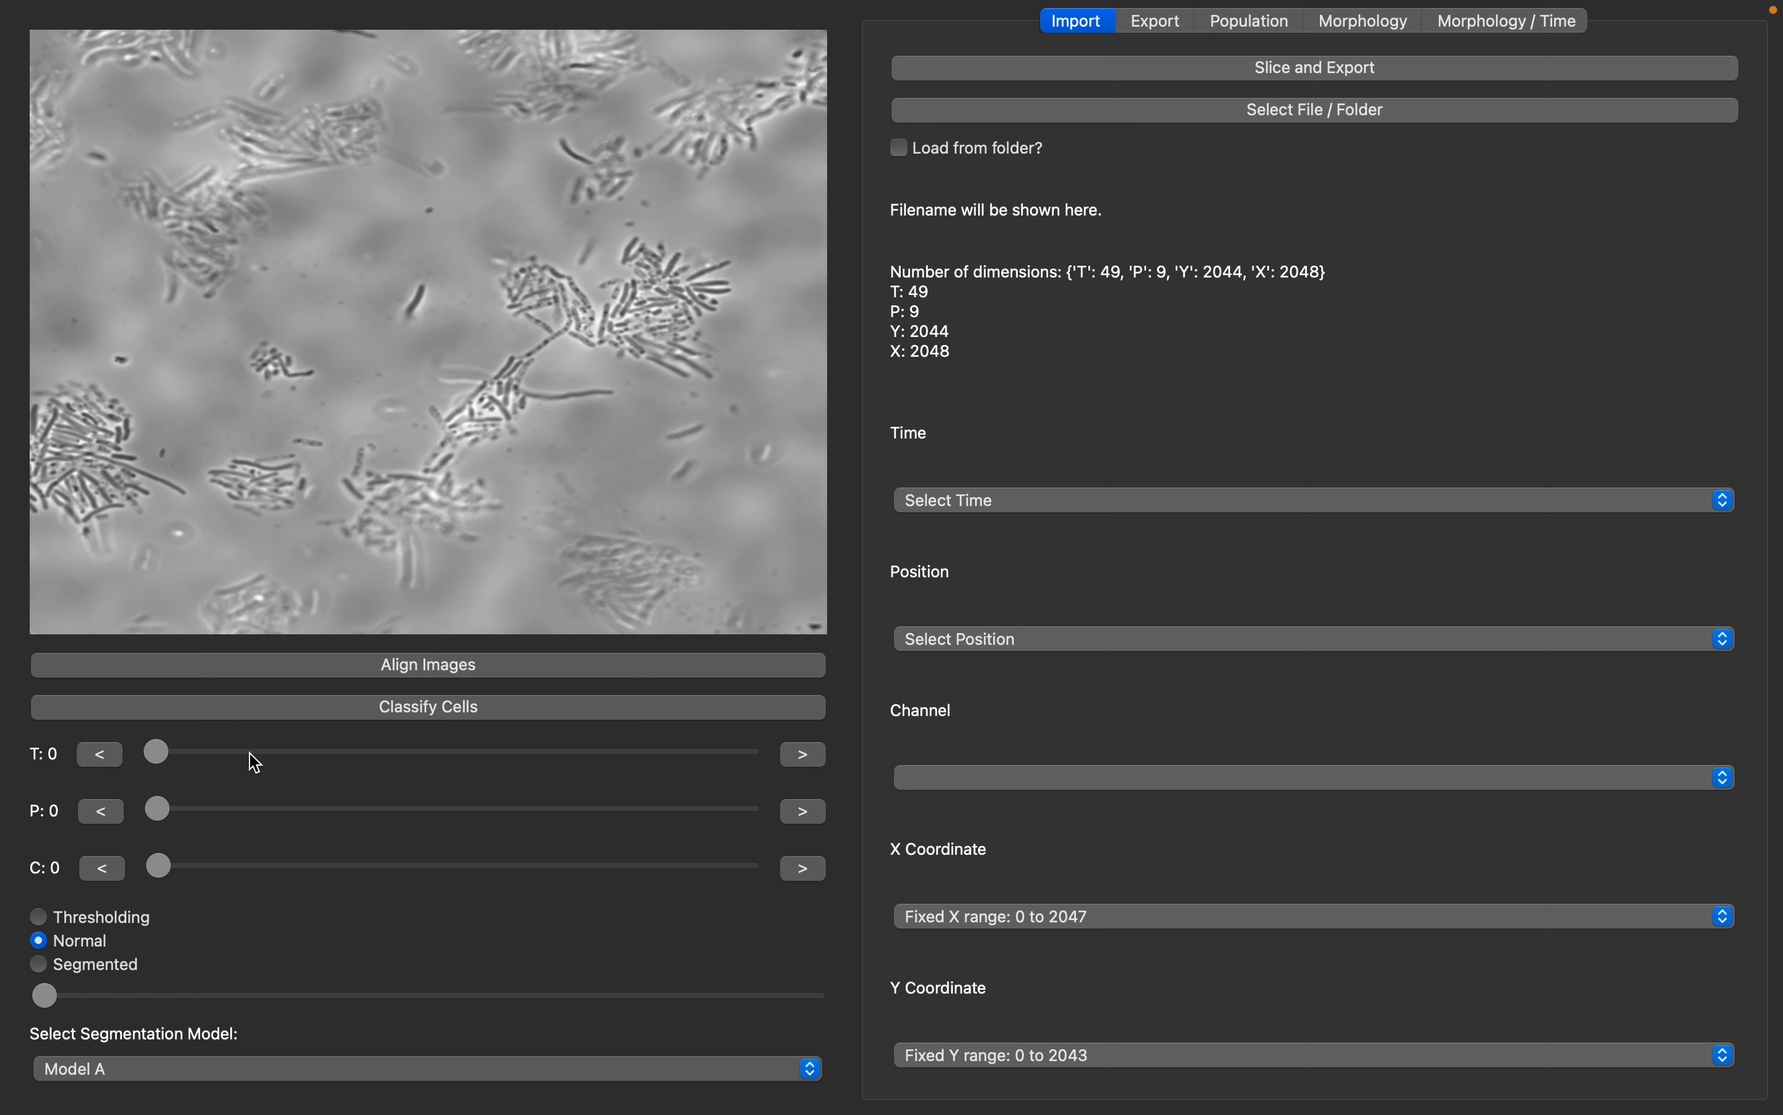
Step: Browse the loaded images across time points and positions, ending at time 13 and position 2
left_click_drag(158, 751, 318, 750)
left_click_drag(180, 806, 368, 817)
left_click_drag(160, 867, 66, 914)
left_click_drag(320, 752, 230, 750)
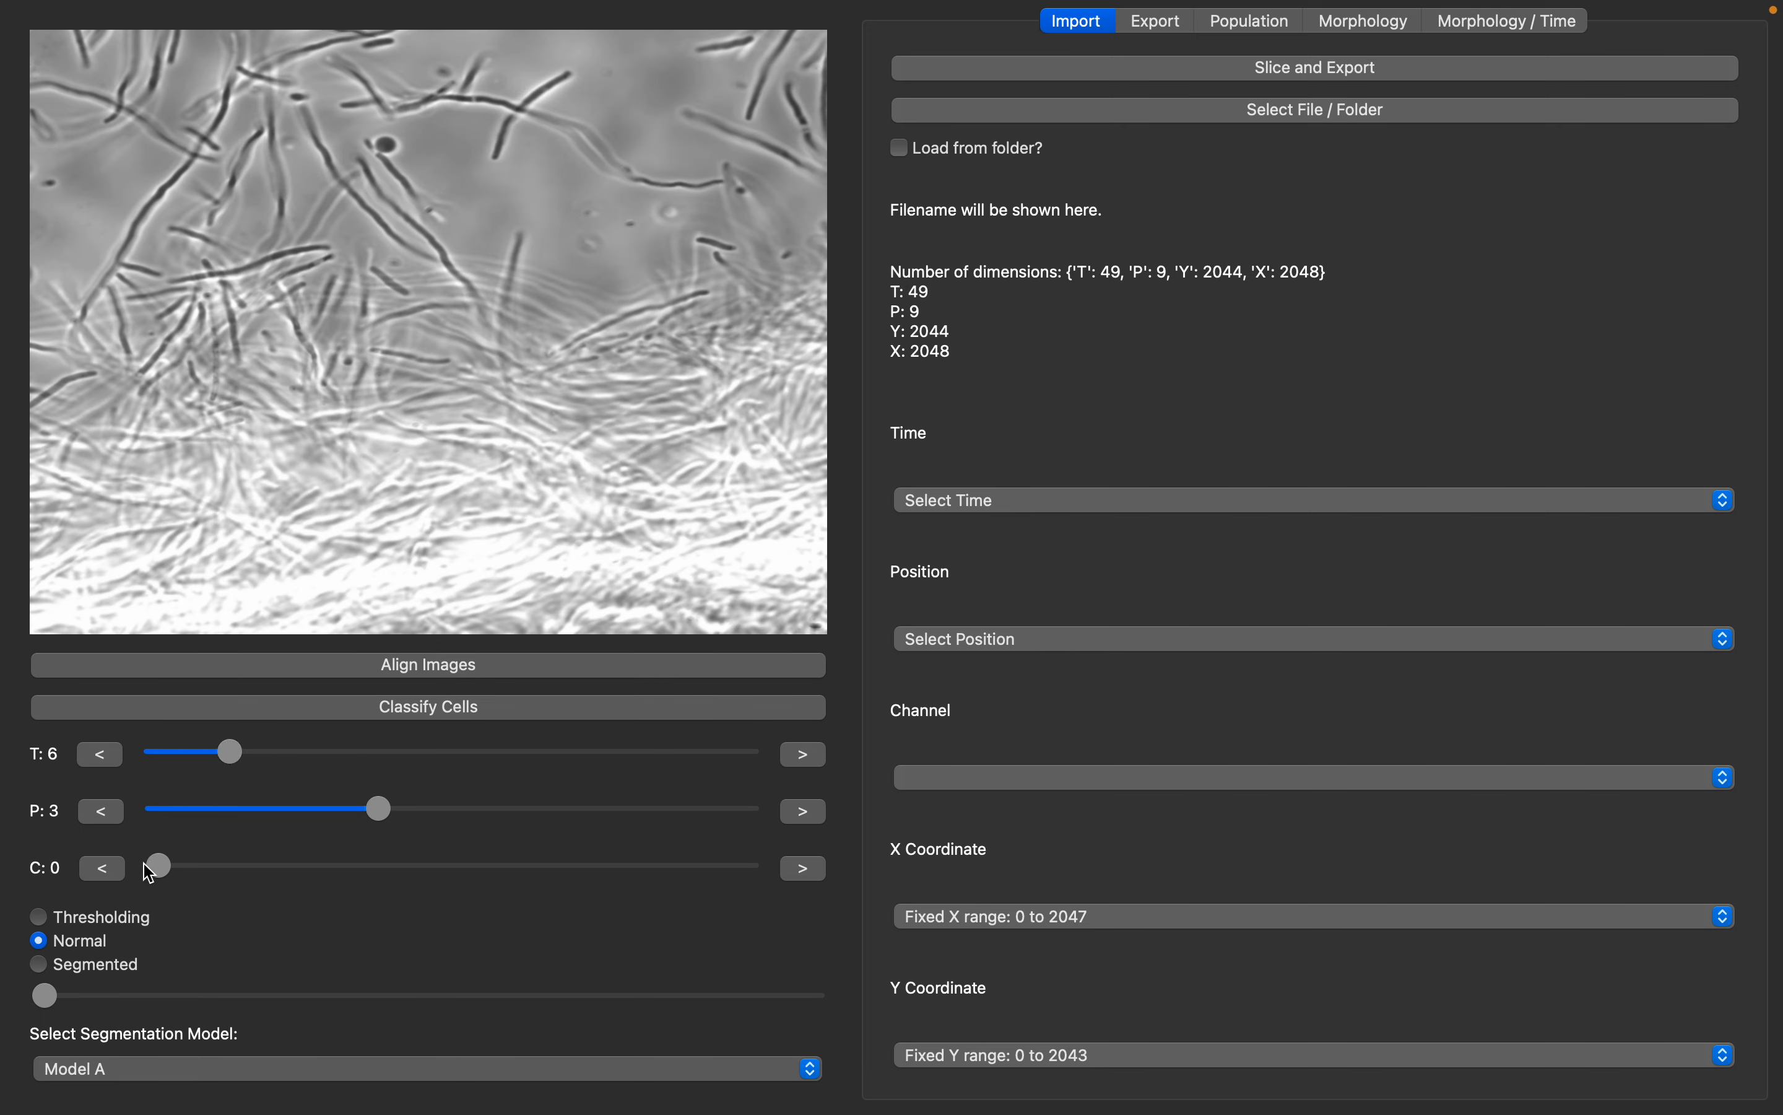
left_click_drag(159, 864, 59, 823)
left_click_drag(383, 809, 327, 751)
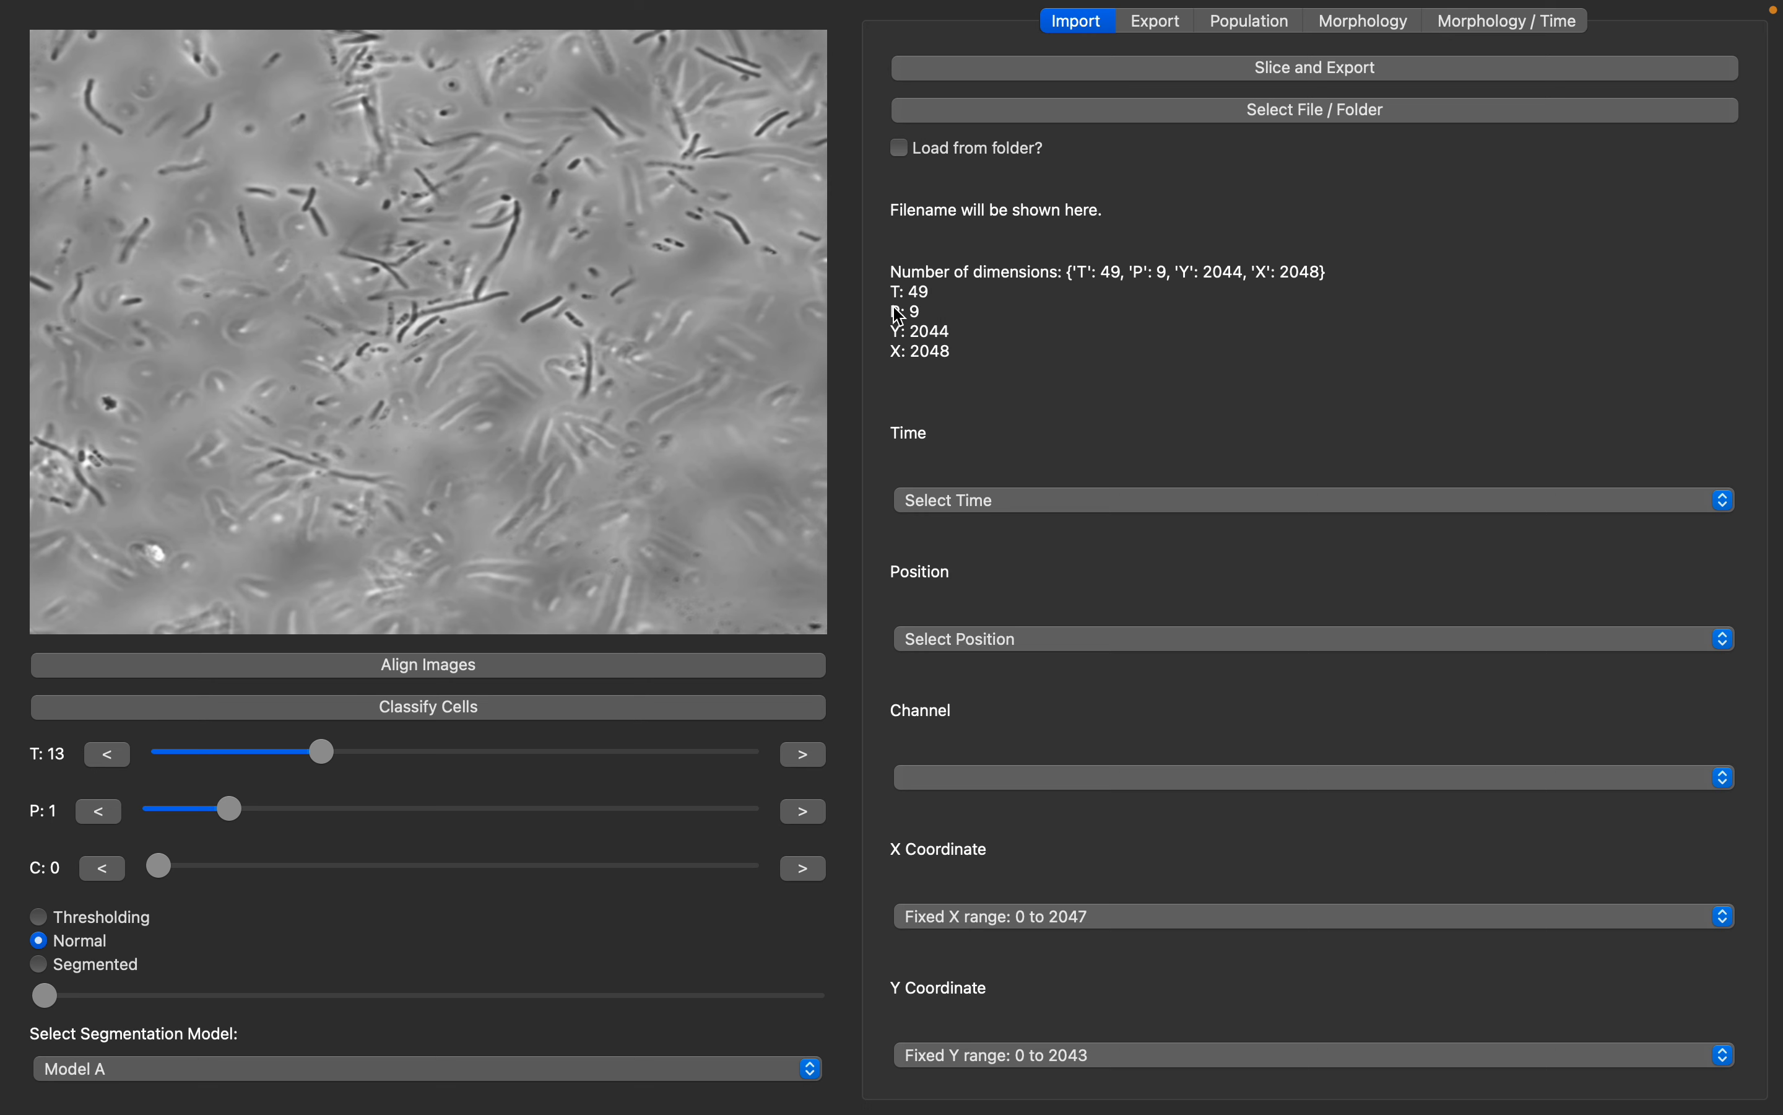
left_click_drag(370, 816, 315, 805)
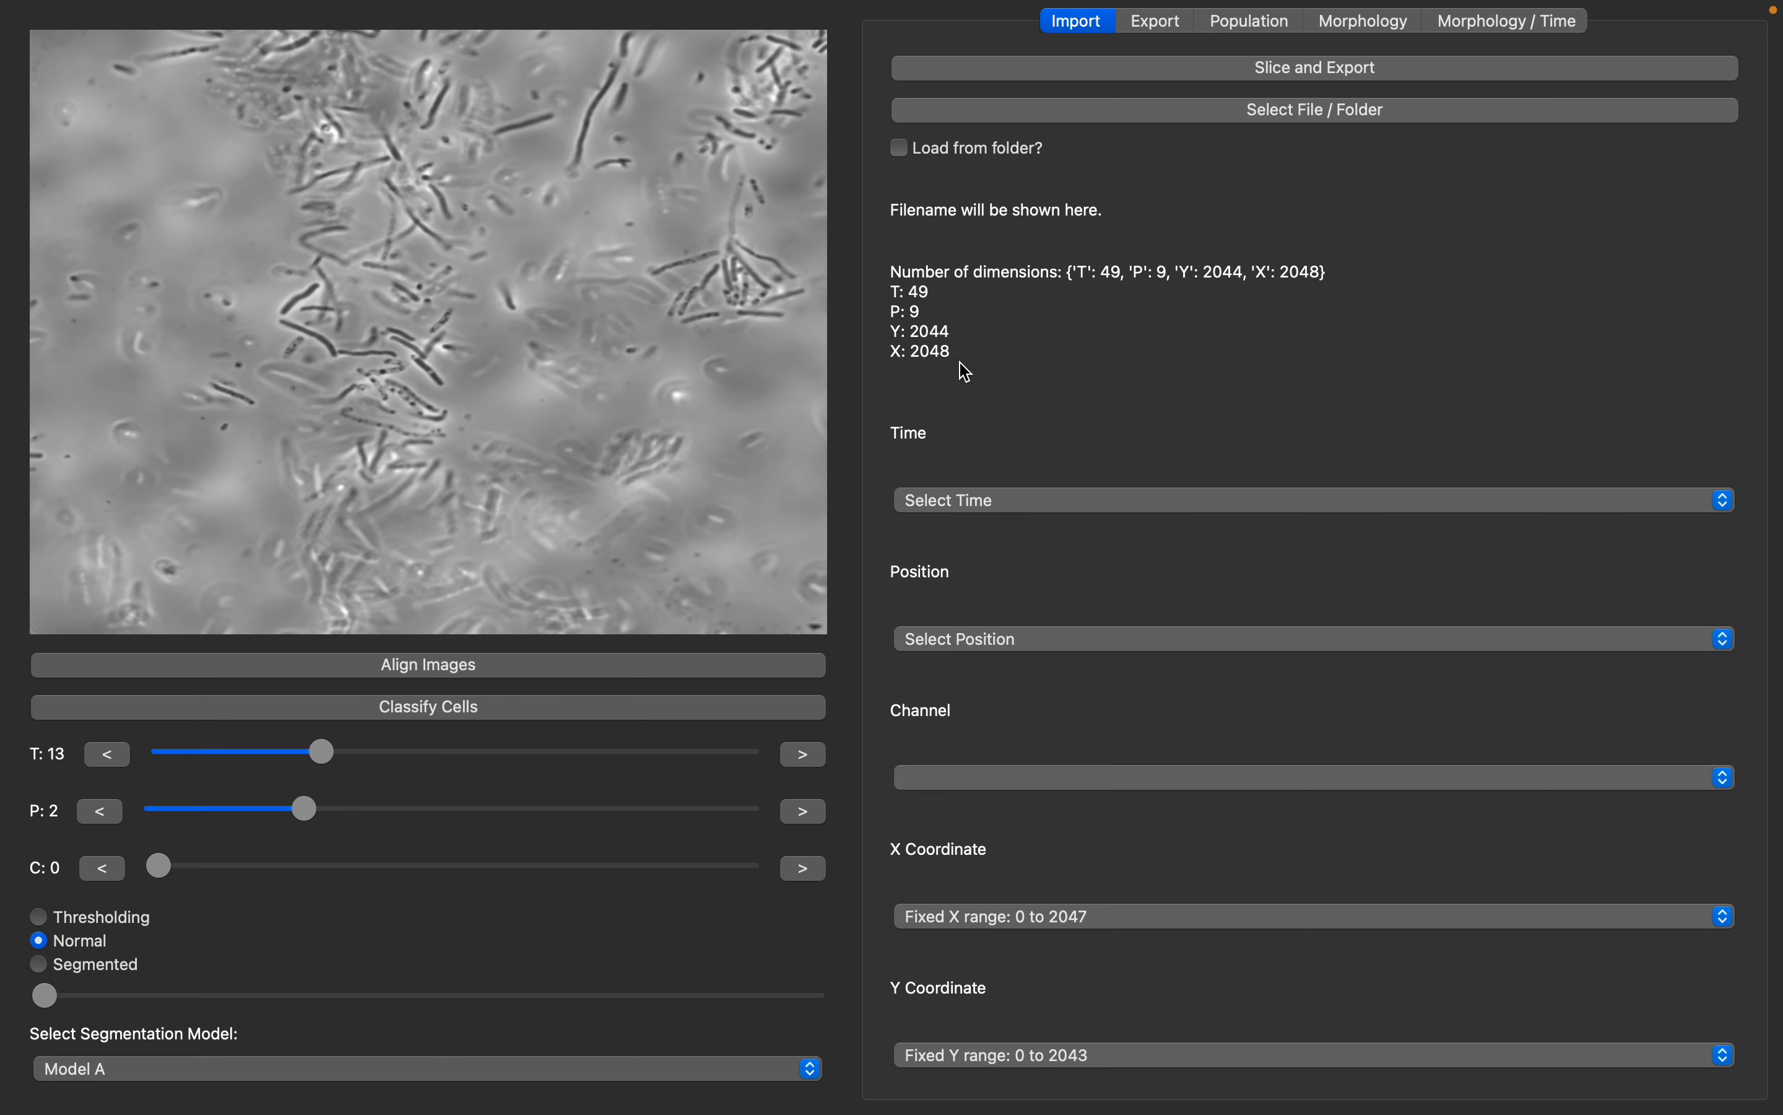
Step: Set the import Time dimension to 7
left_click(1024, 508)
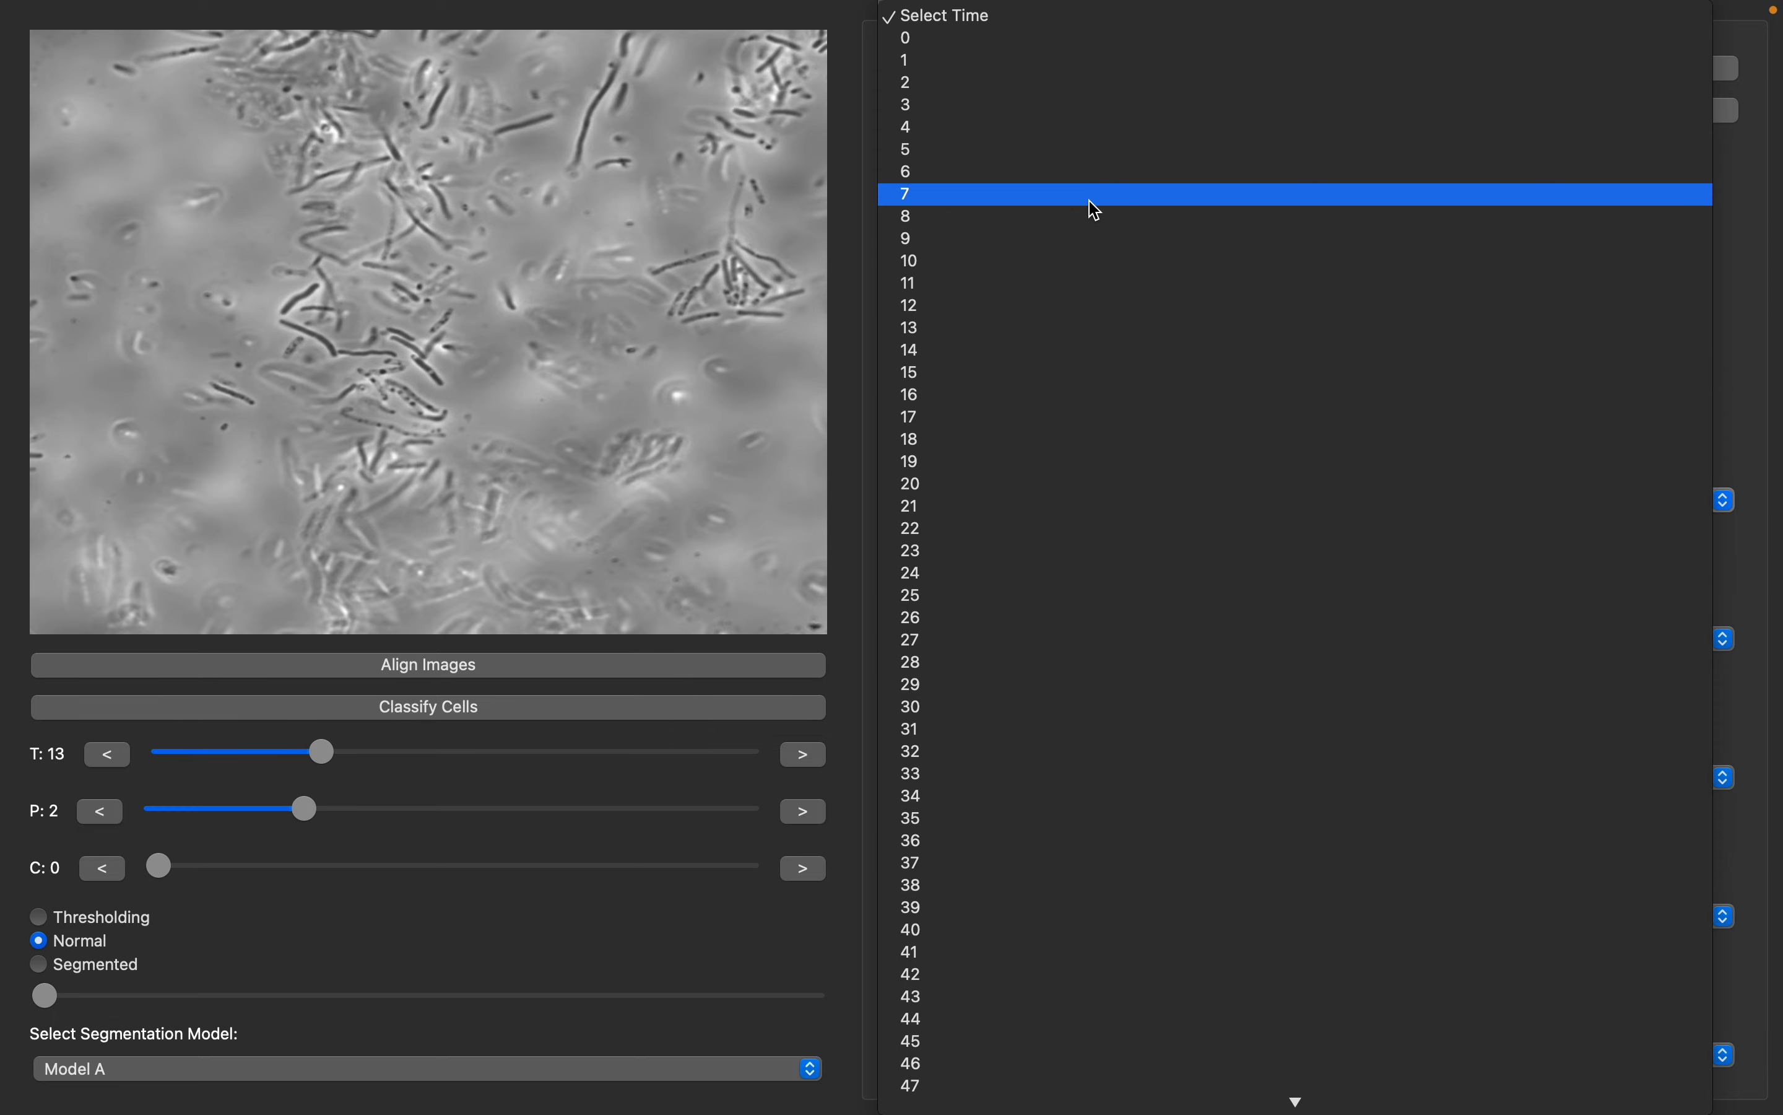
left_click(1096, 195)
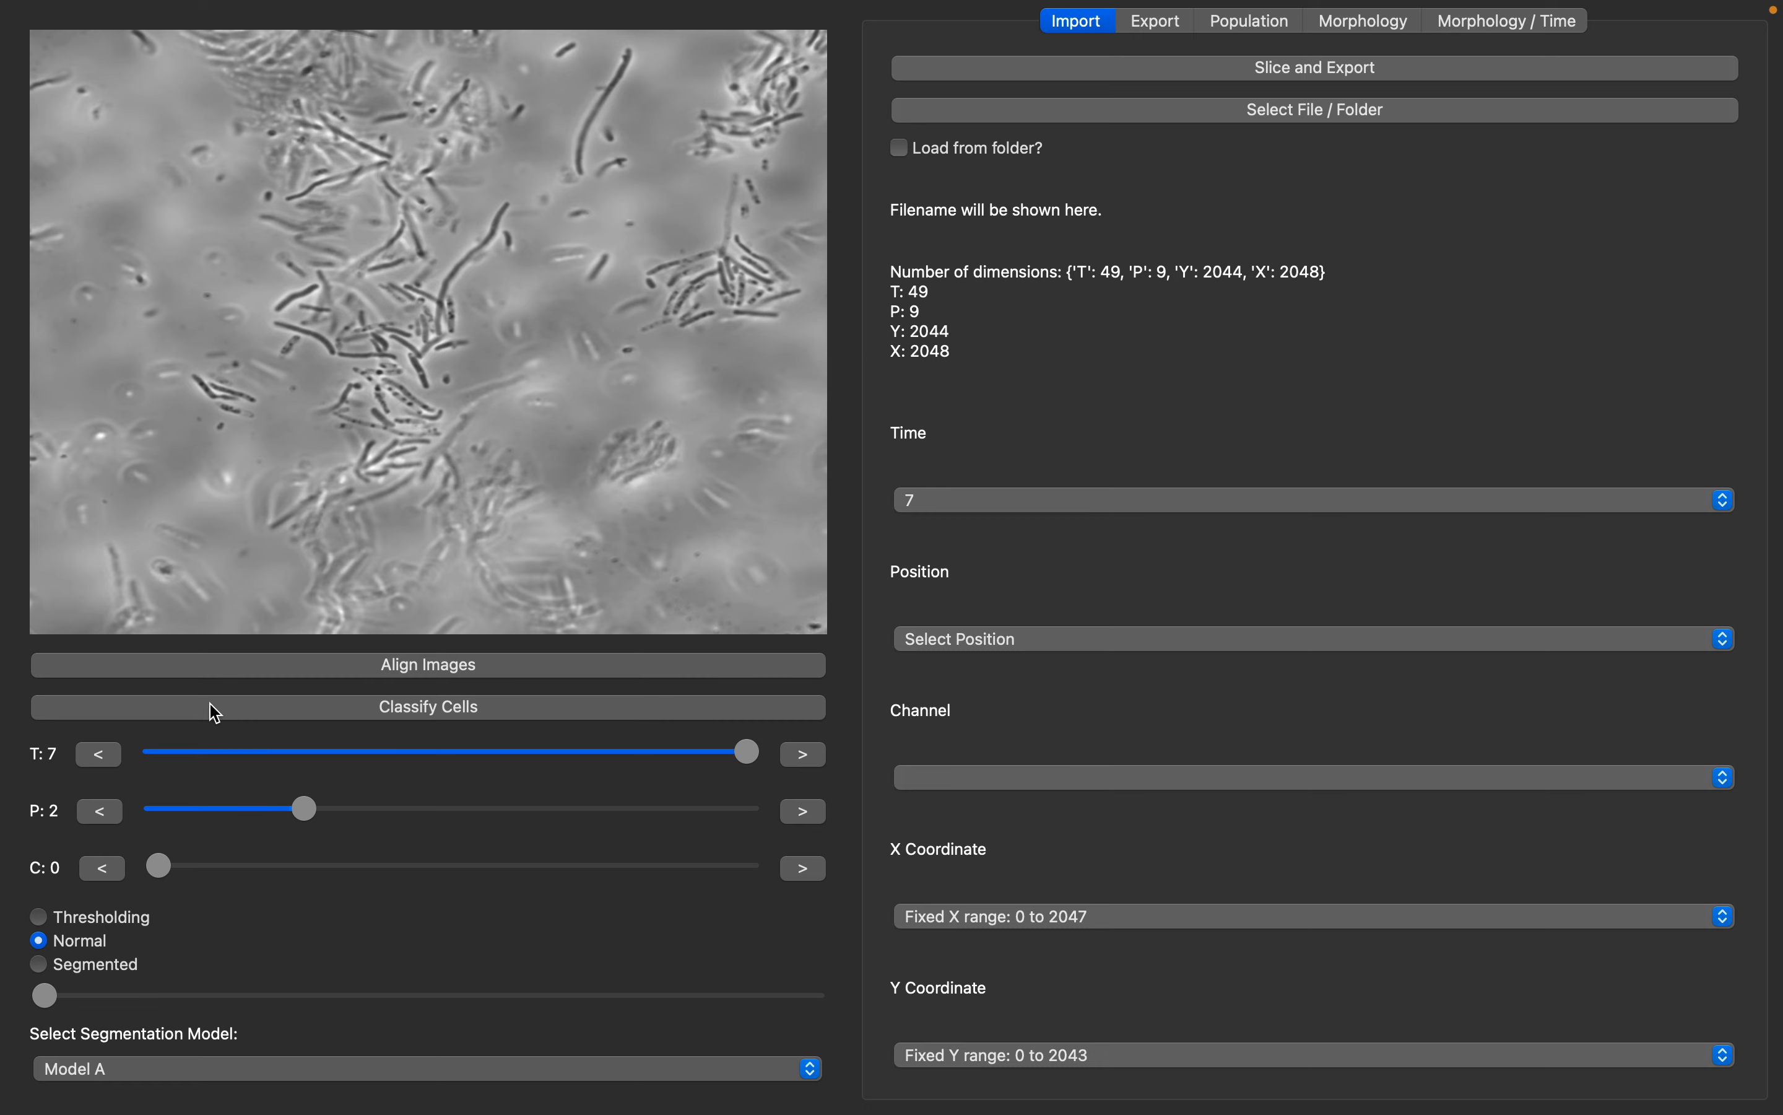
left_click(1150, 502)
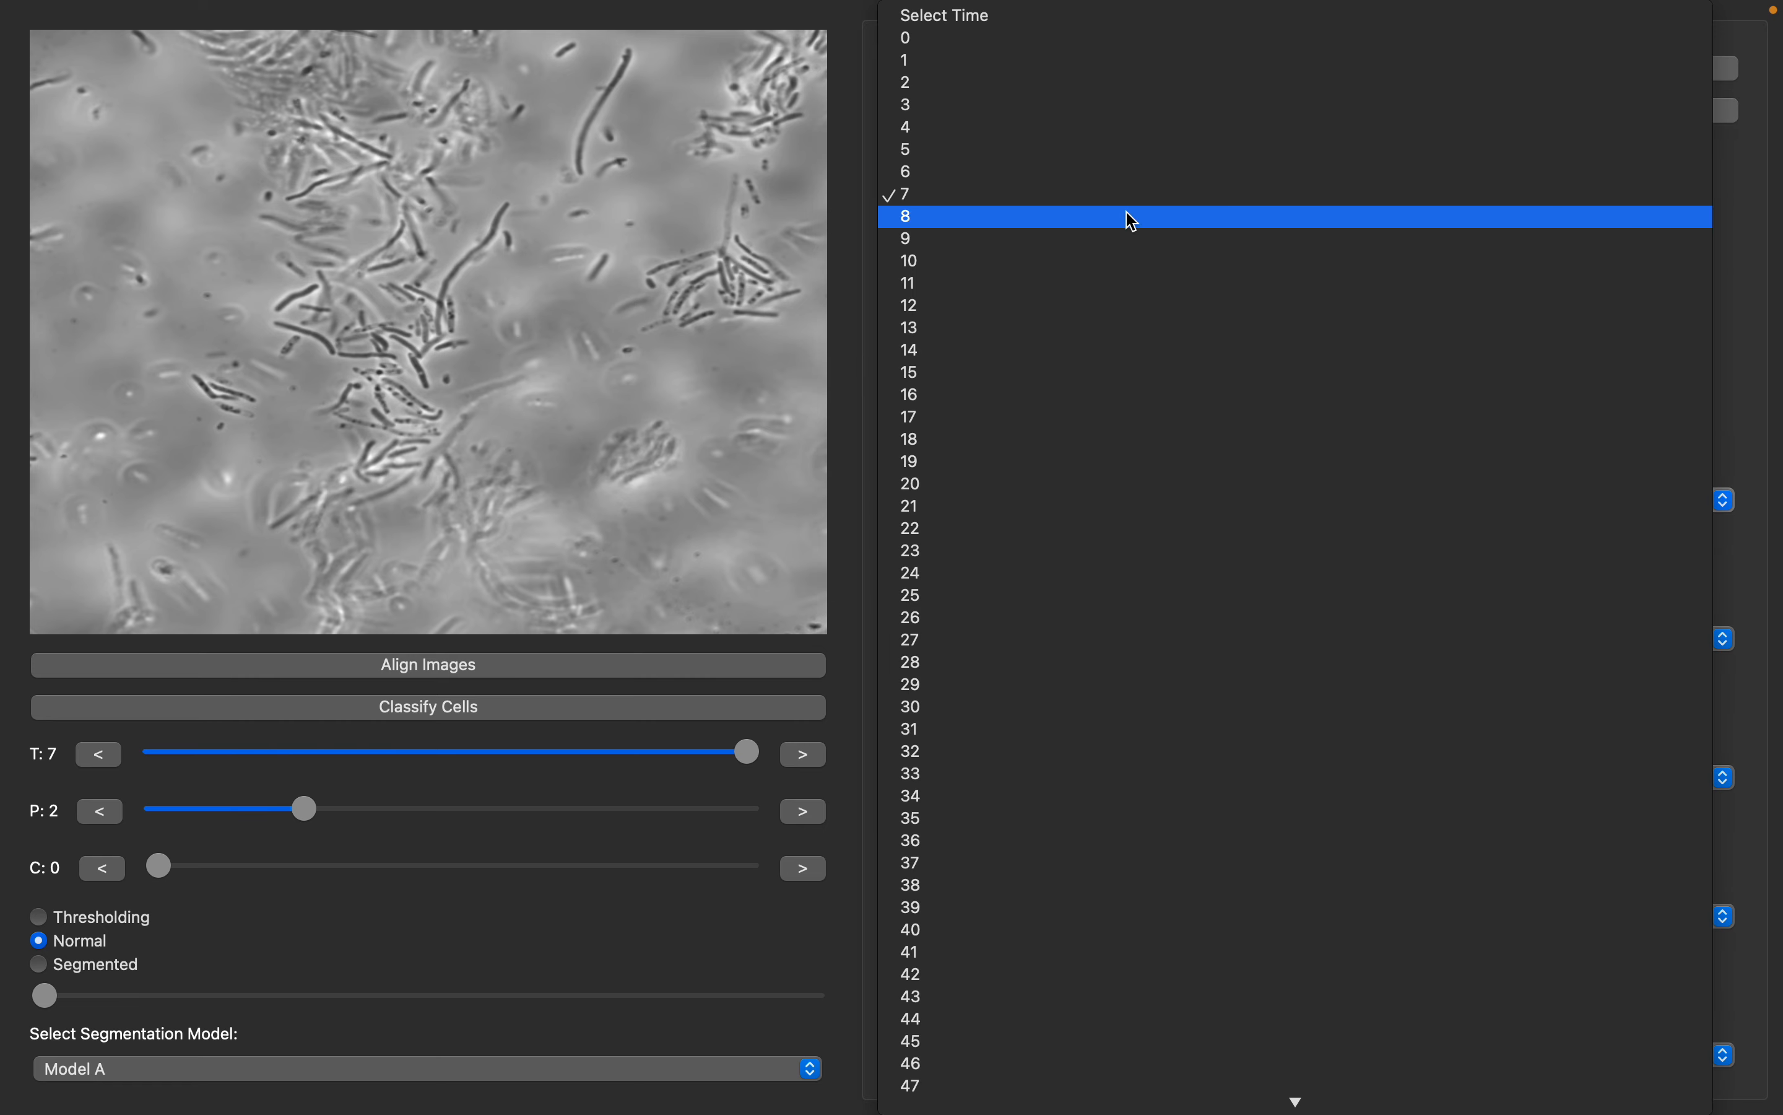
left_click(1133, 196)
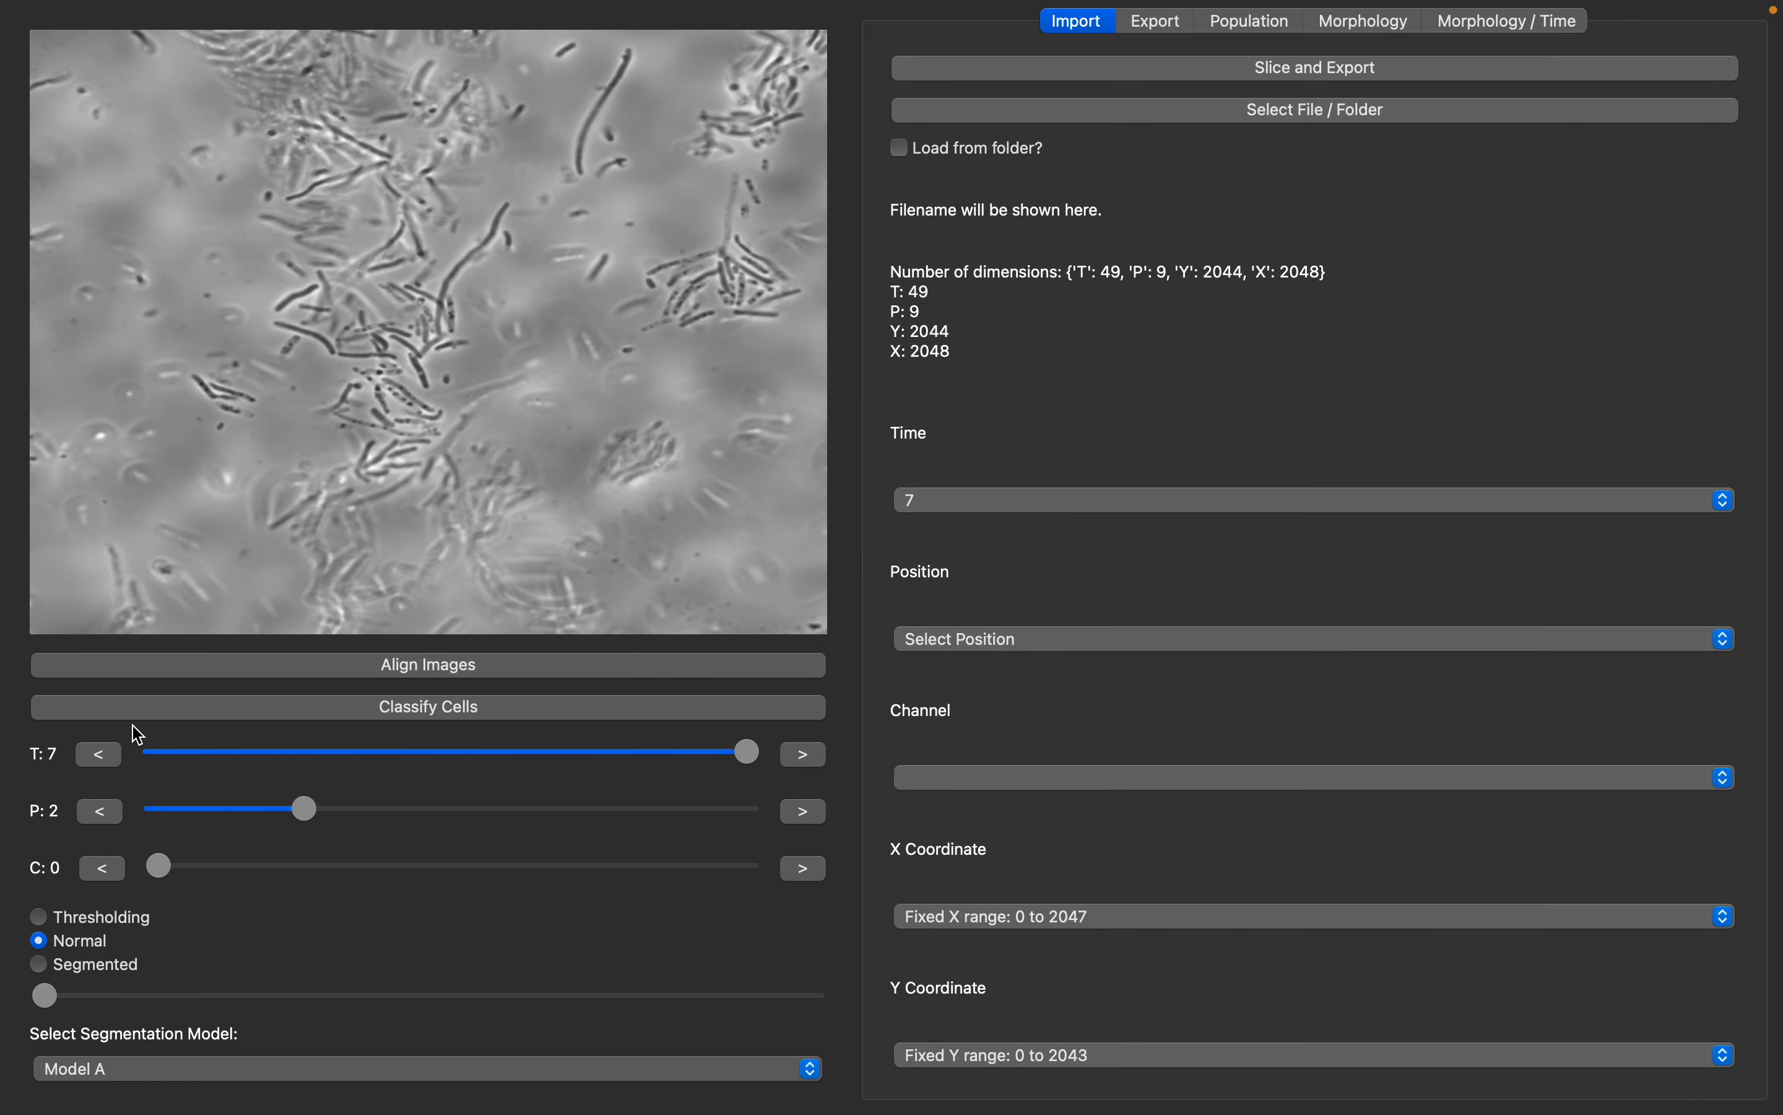
left_click_drag(748, 750, 791, 659)
Step: Set the import Position to 4 and keep the fixed X and Y coordinate ranges
left_click(1096, 647)
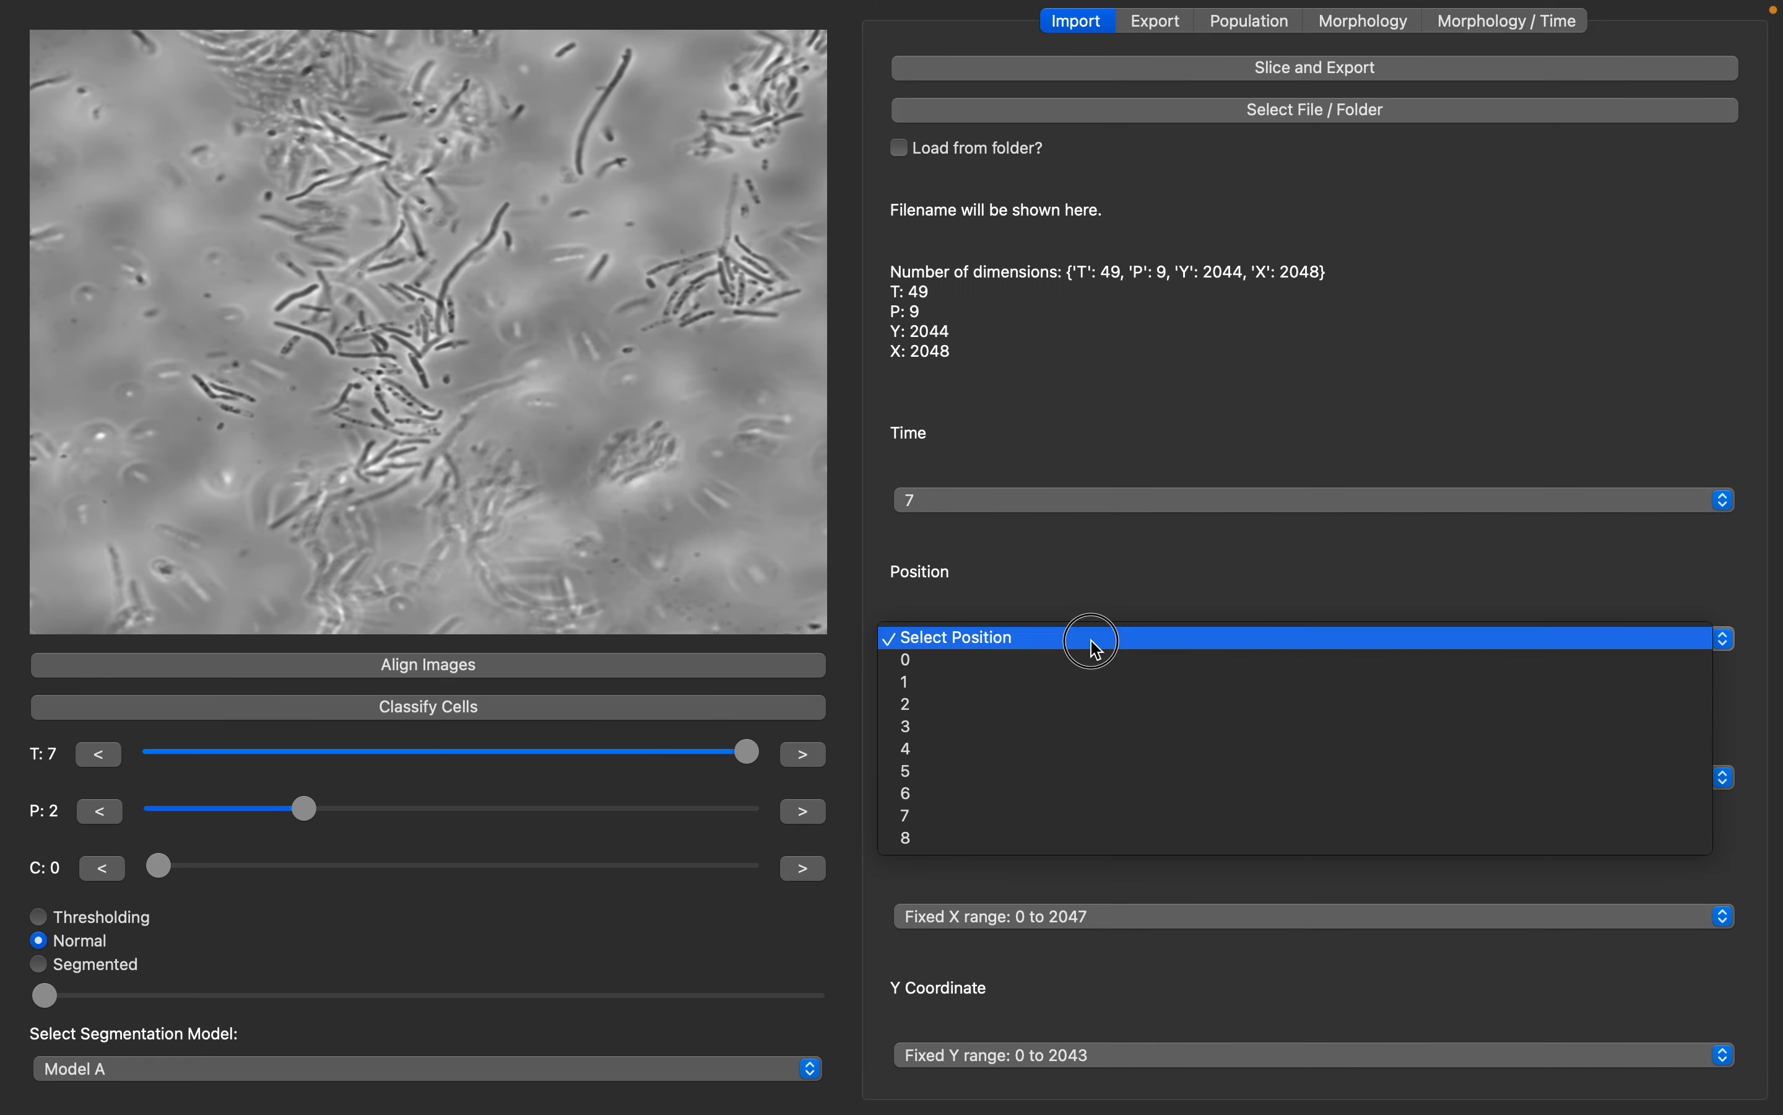
left_click(1094, 751)
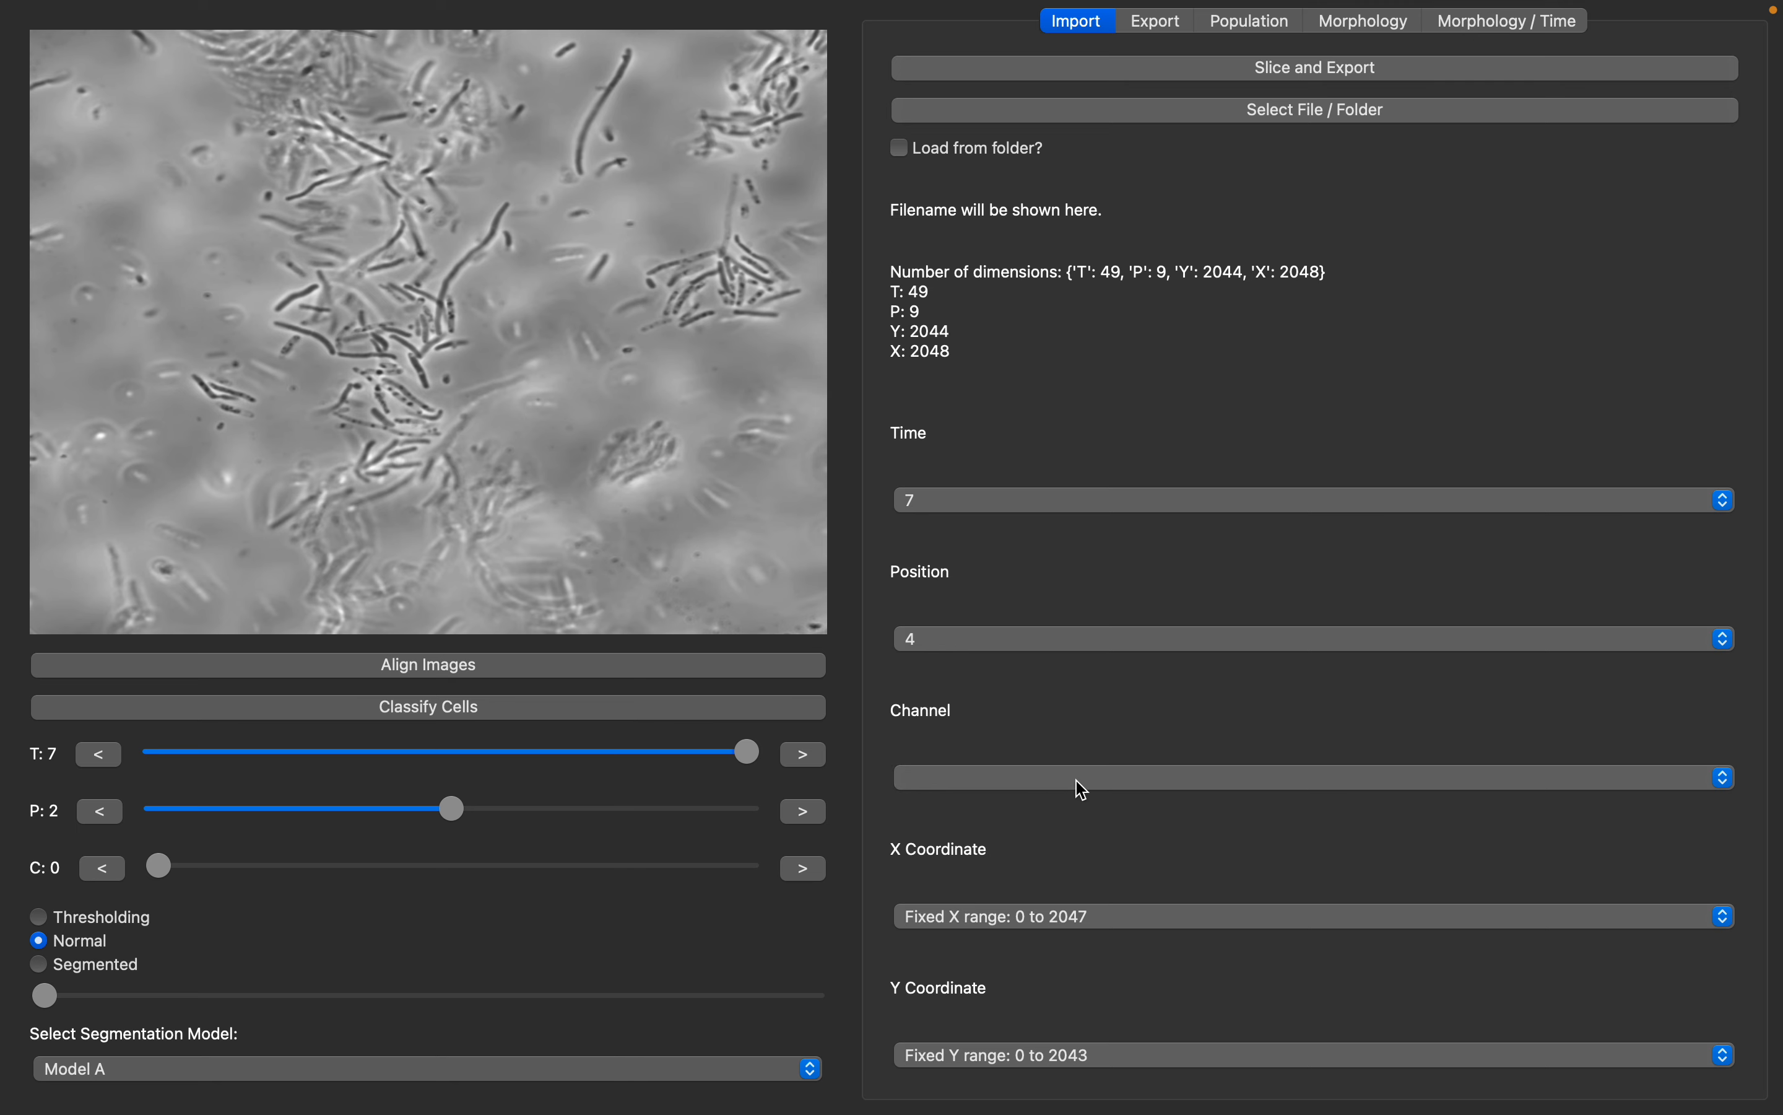
left_click(1157, 917)
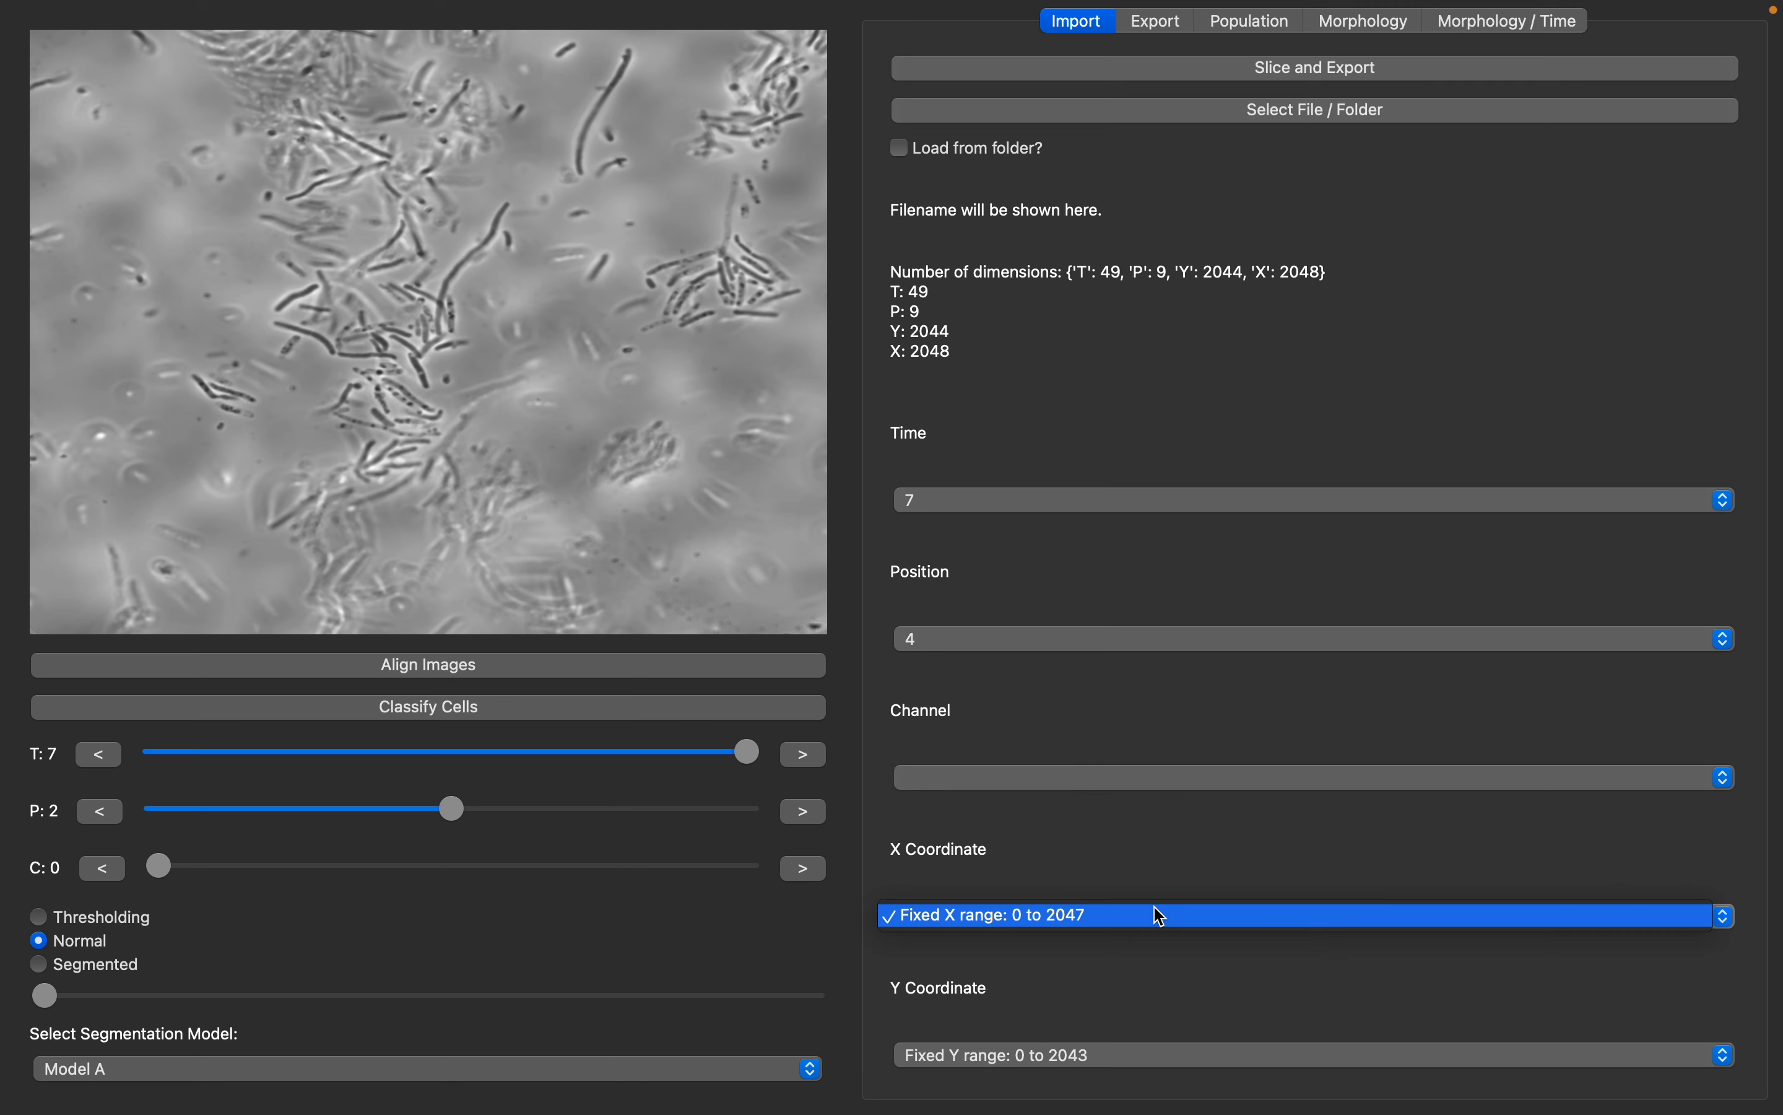
left_click(1160, 916)
left_click(1120, 1062)
left_click(1120, 1062)
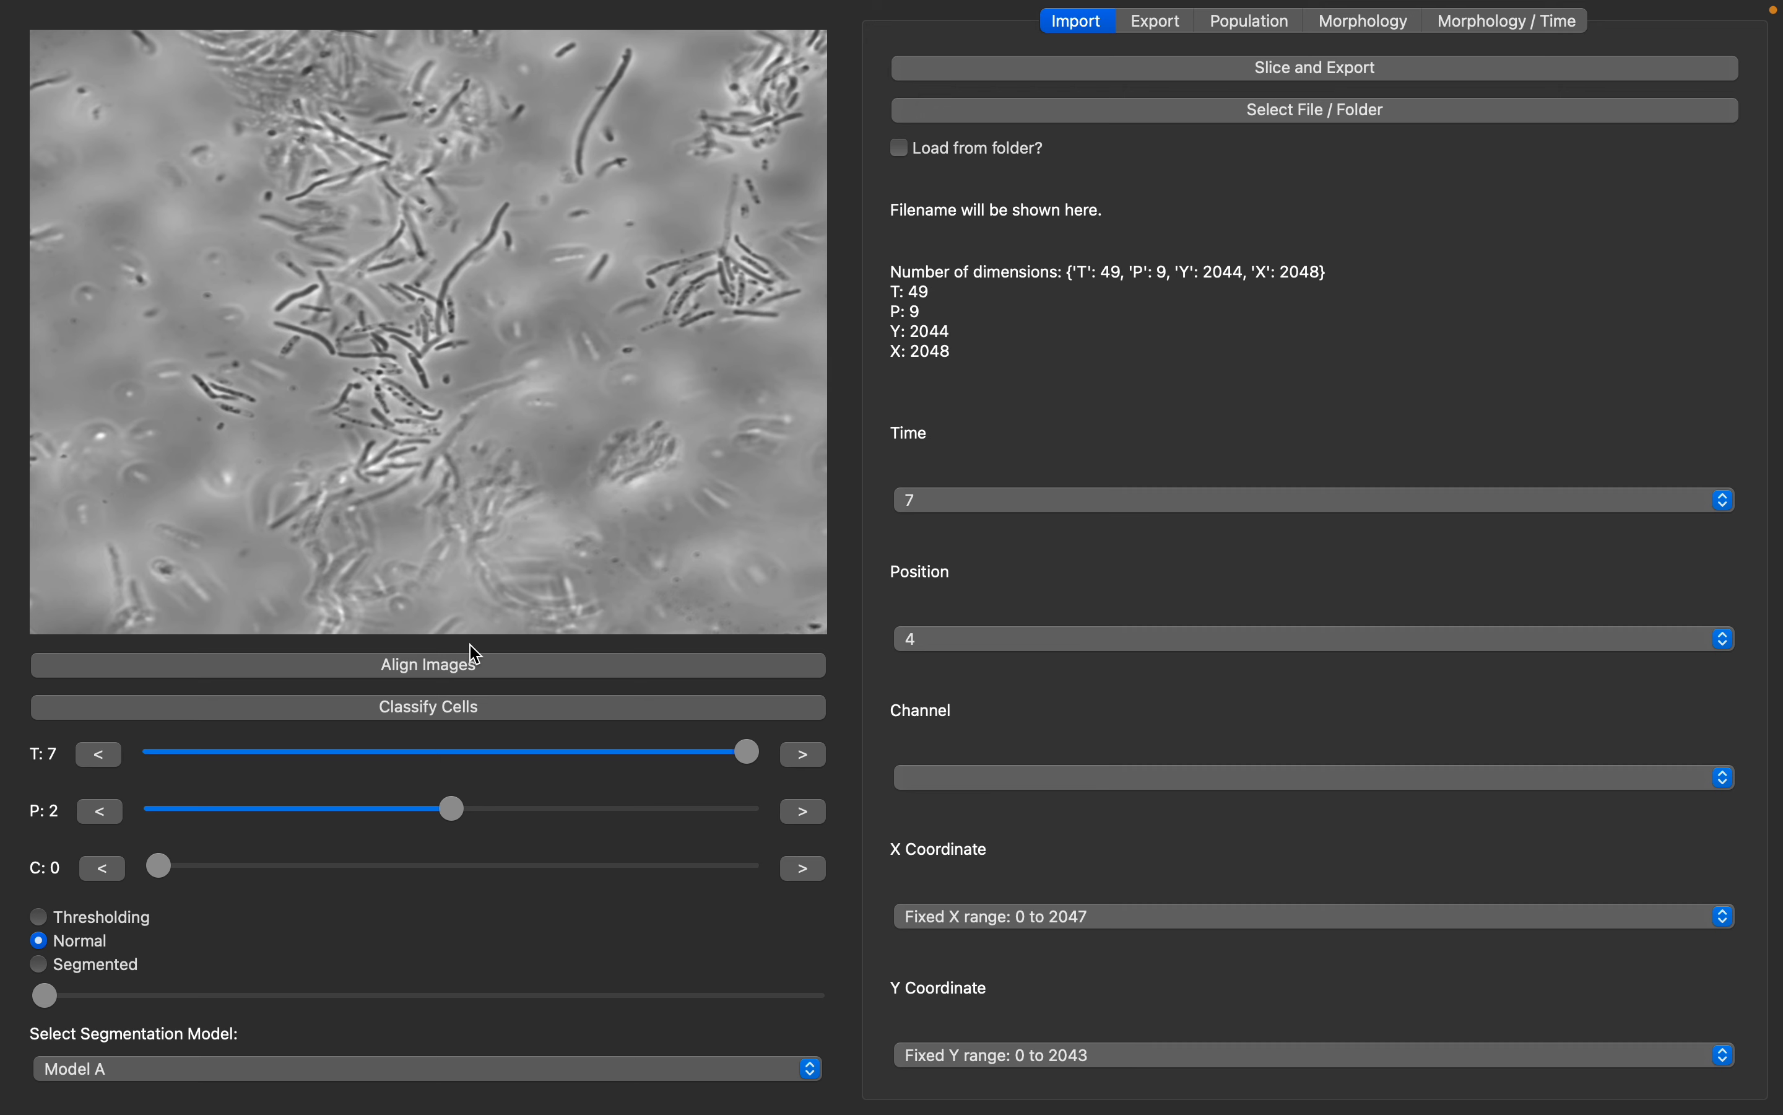
Step: Look at the export page for processed images, and try stepping the time frame back and forward
left_click(1180, 31)
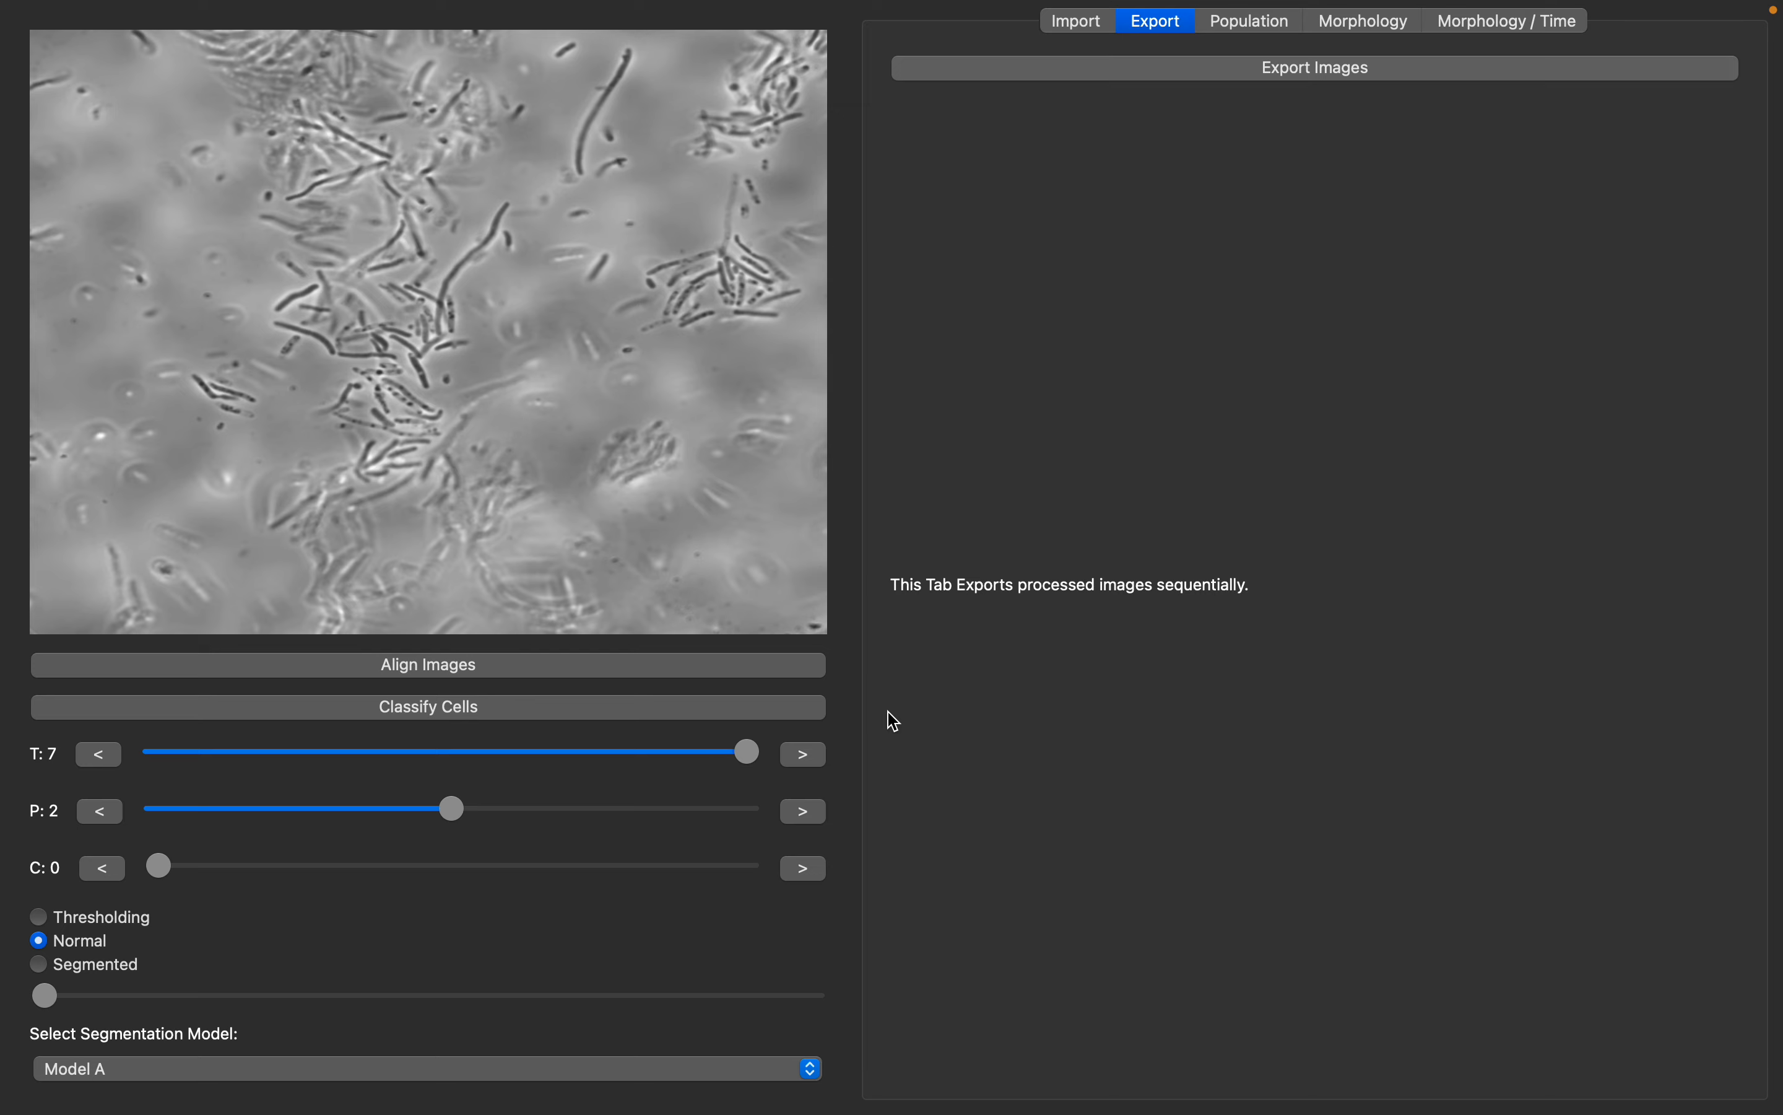
left_click(1078, 25)
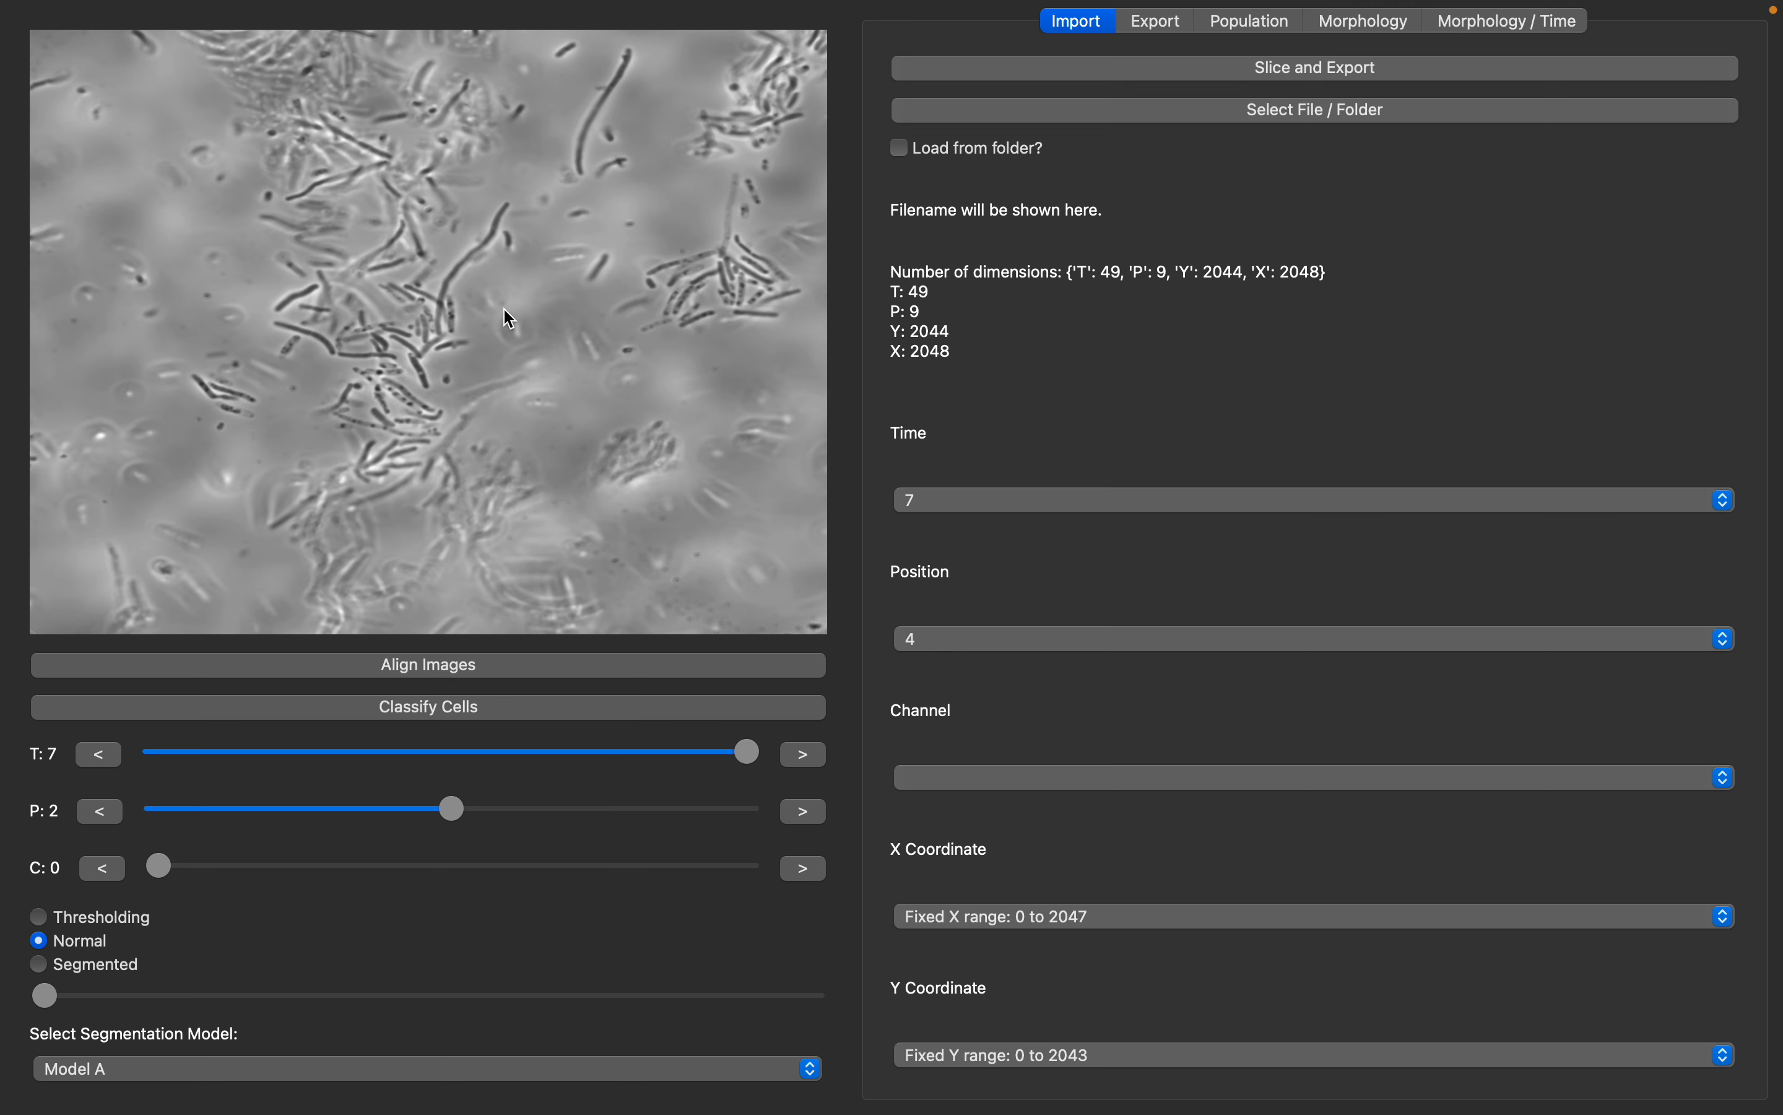
left_click(98, 759)
left_click(802, 763)
Step: Slice and export the selected time and position data as a TIFF into demo-folder within datasets, reusing the existing P0_T2 file name
left_click(1396, 75)
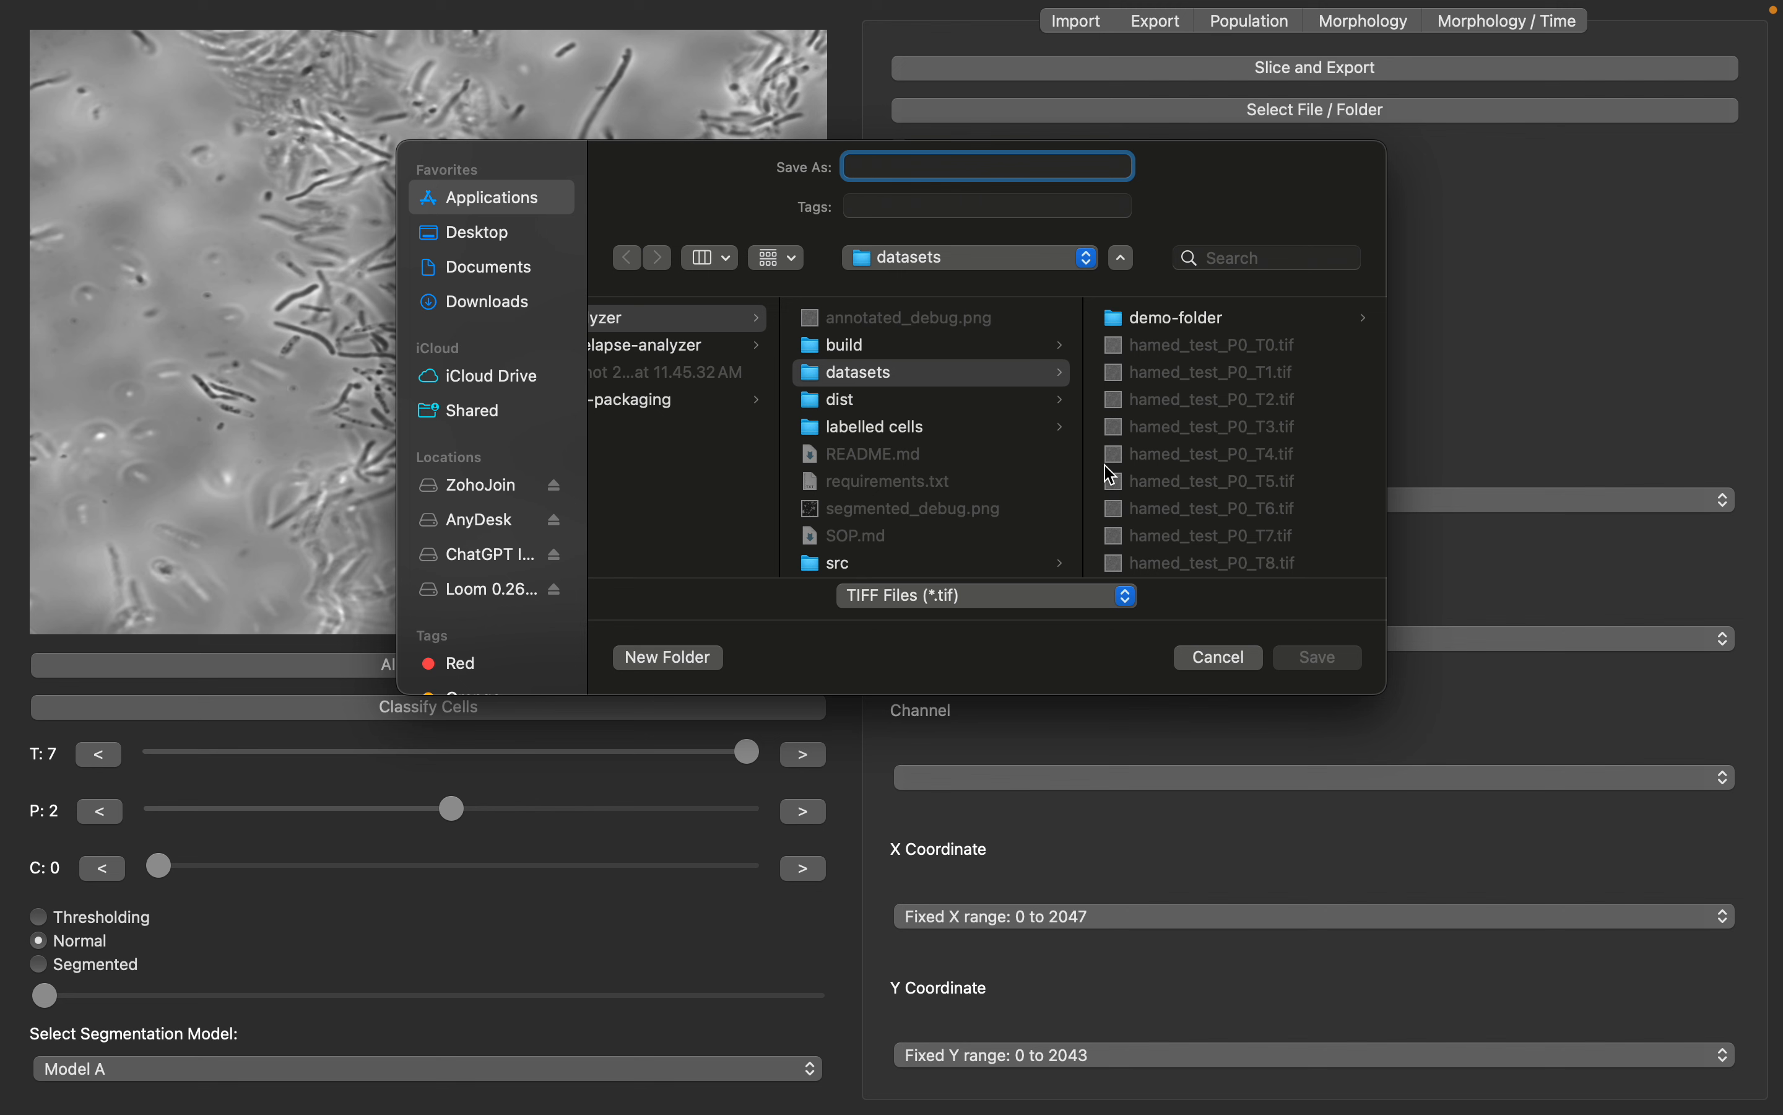
scroll(938, 420, "up", 3)
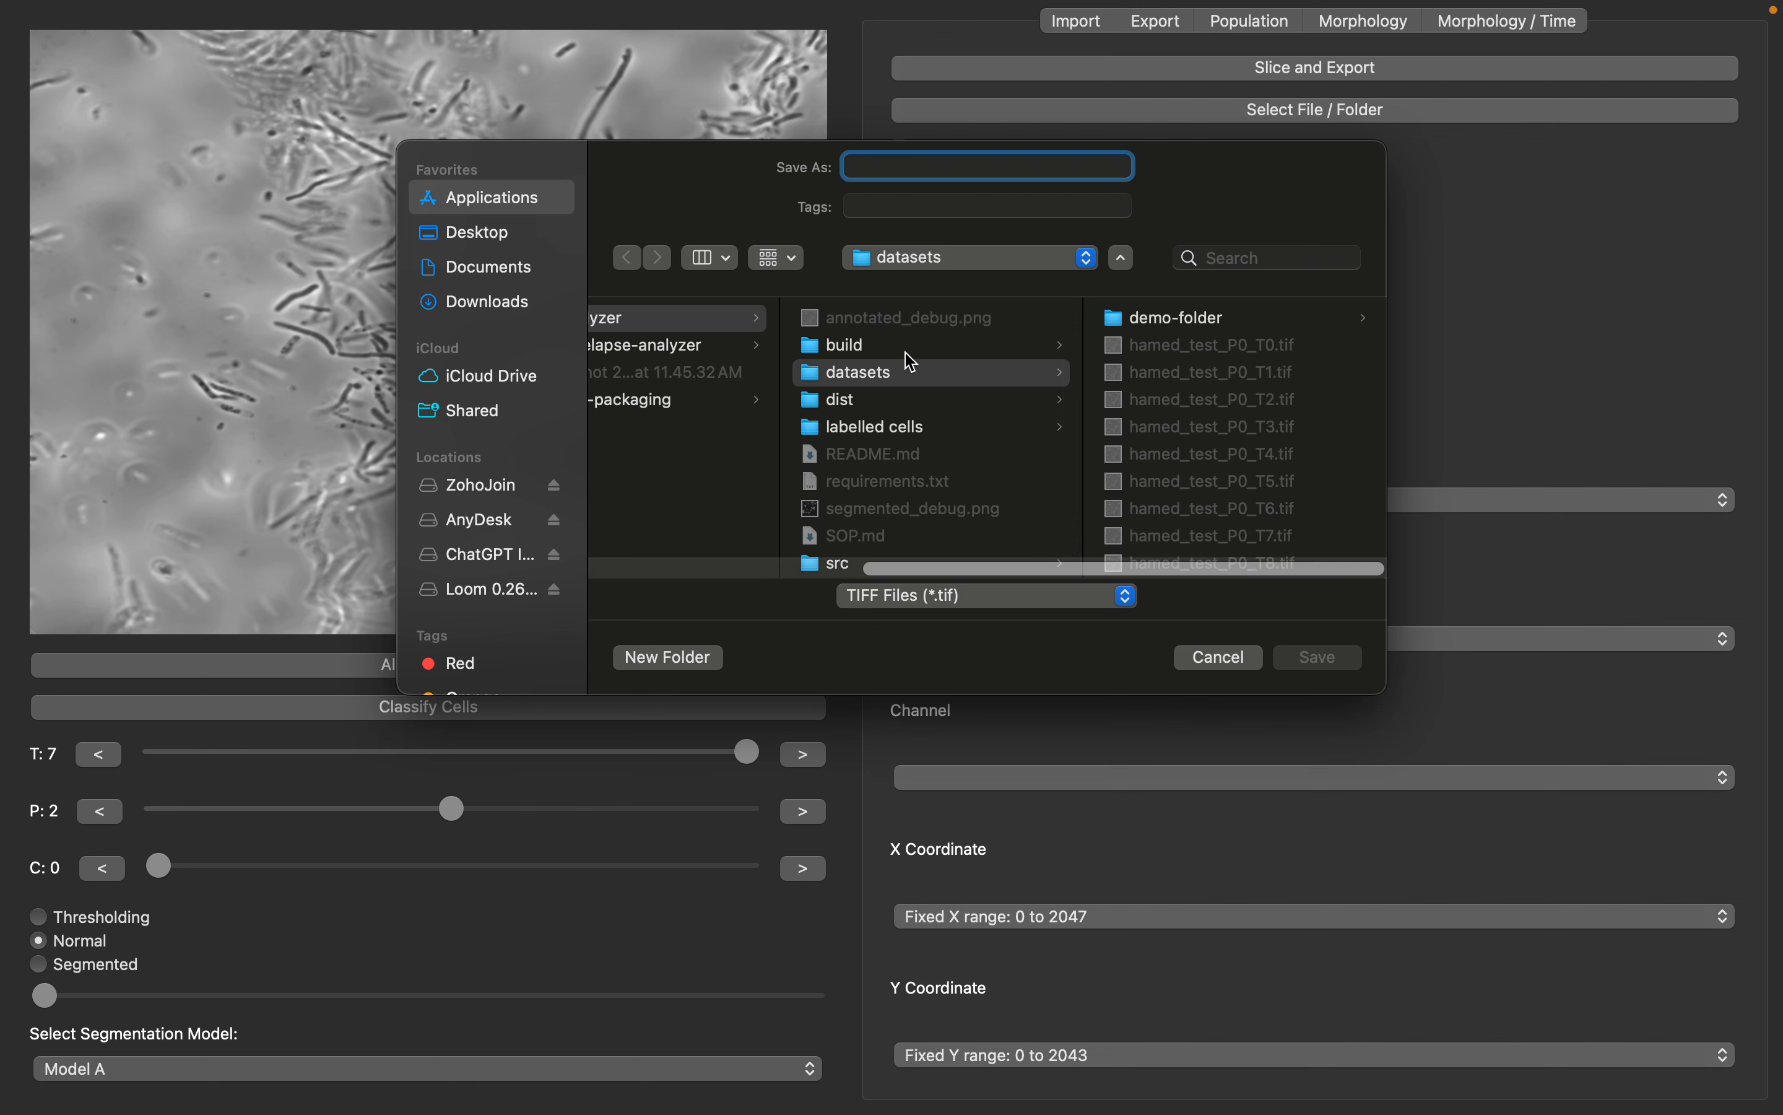
left_click(903, 376)
left_click(1201, 321)
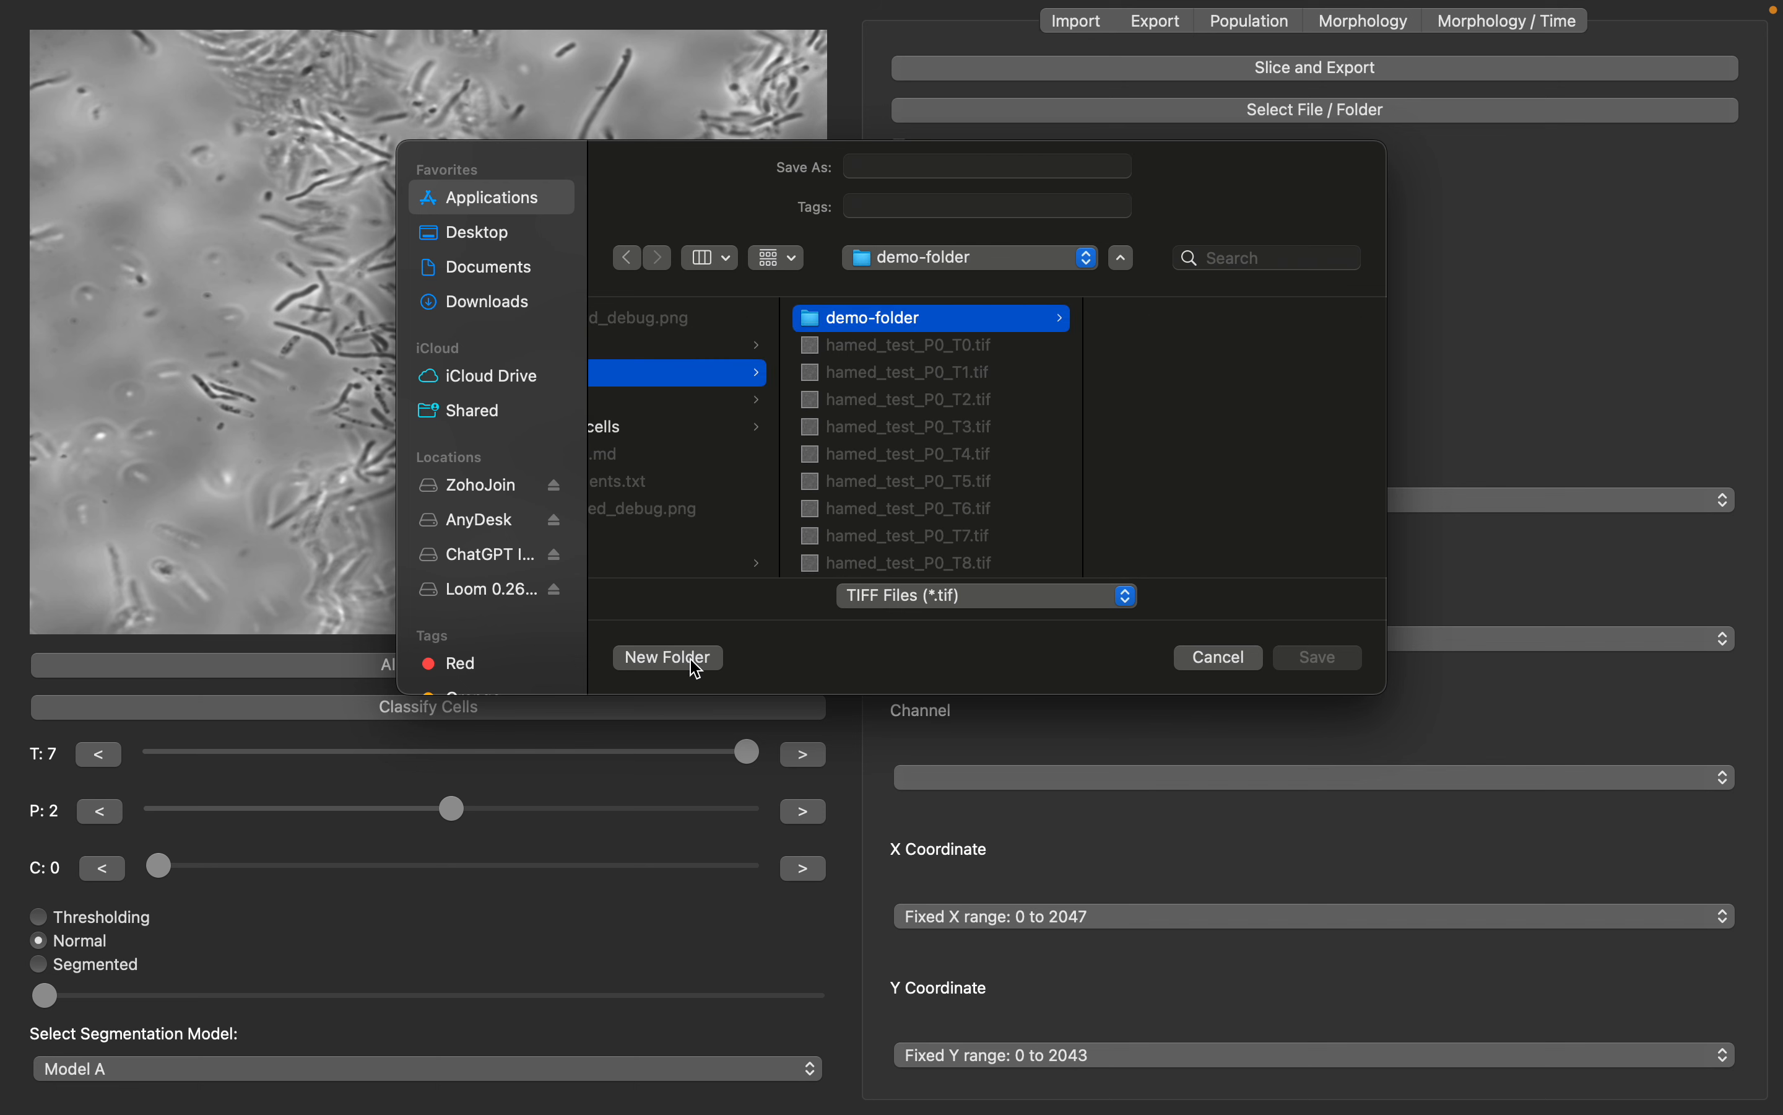
left_click(986, 329)
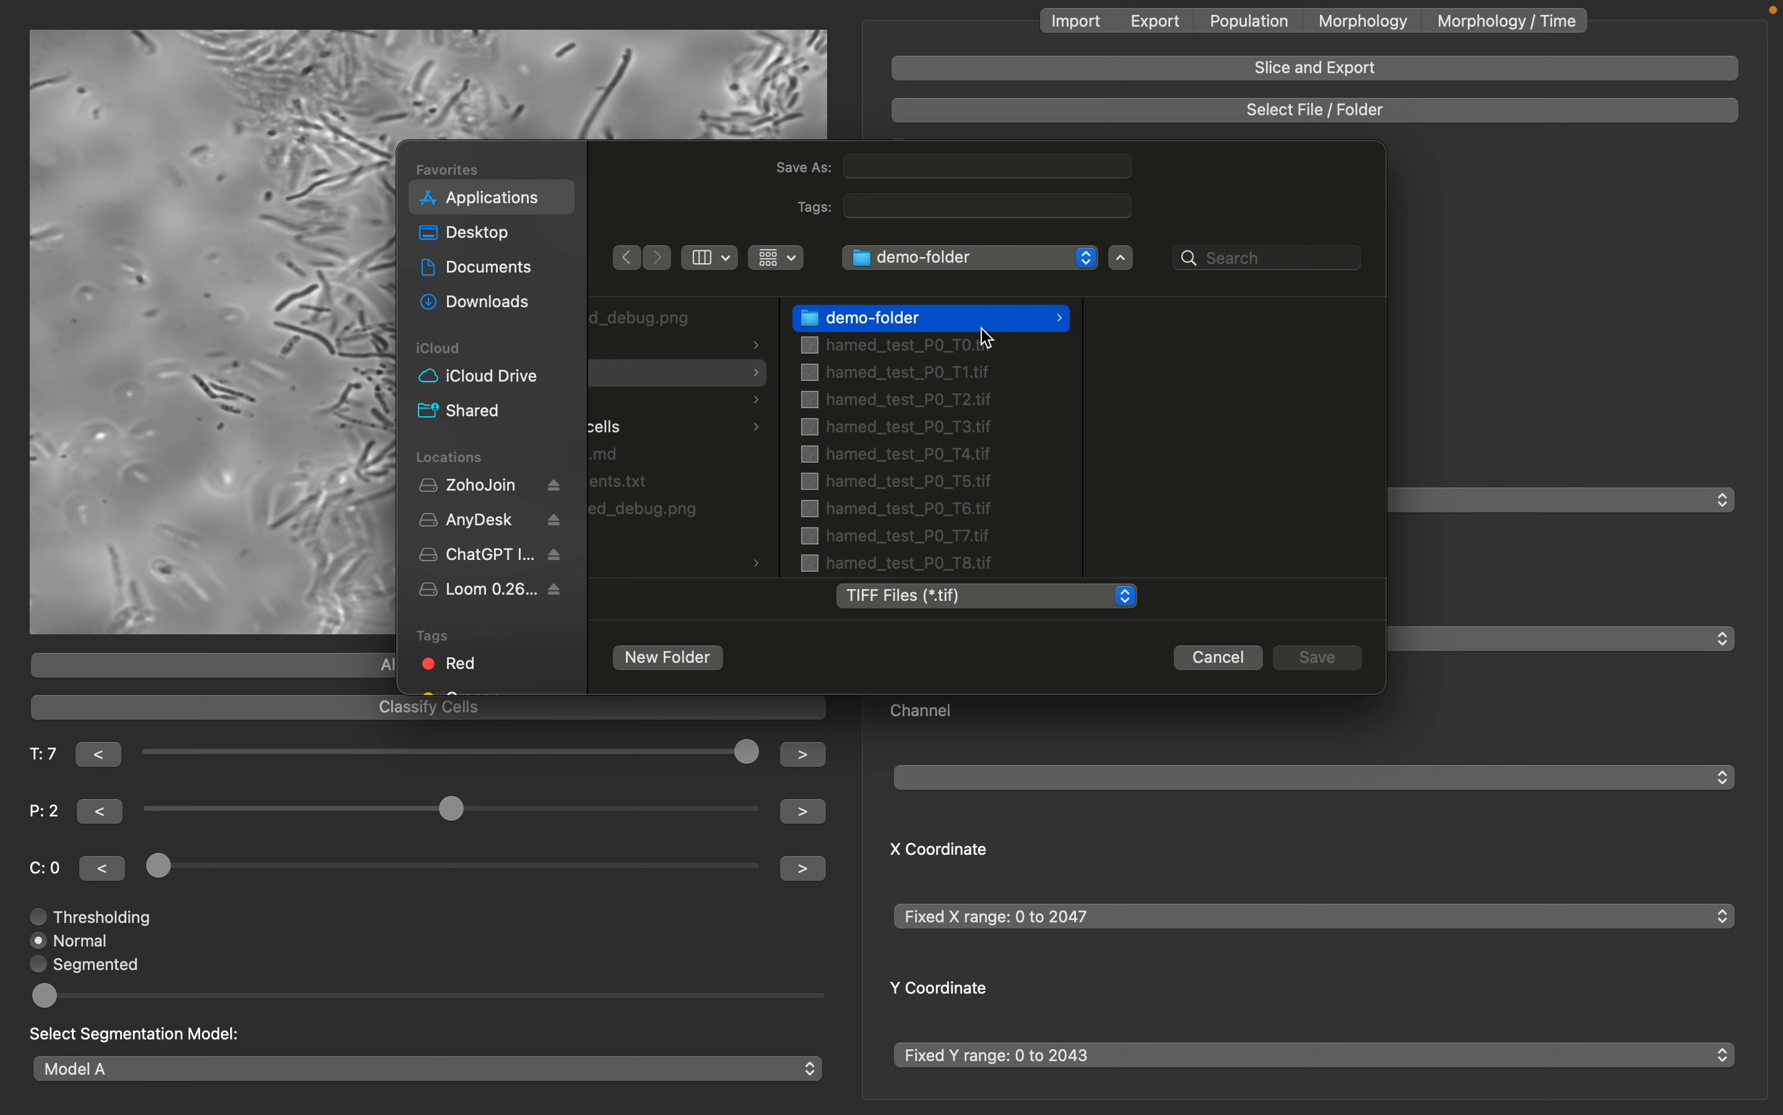
scroll(982, 472, "down", 5)
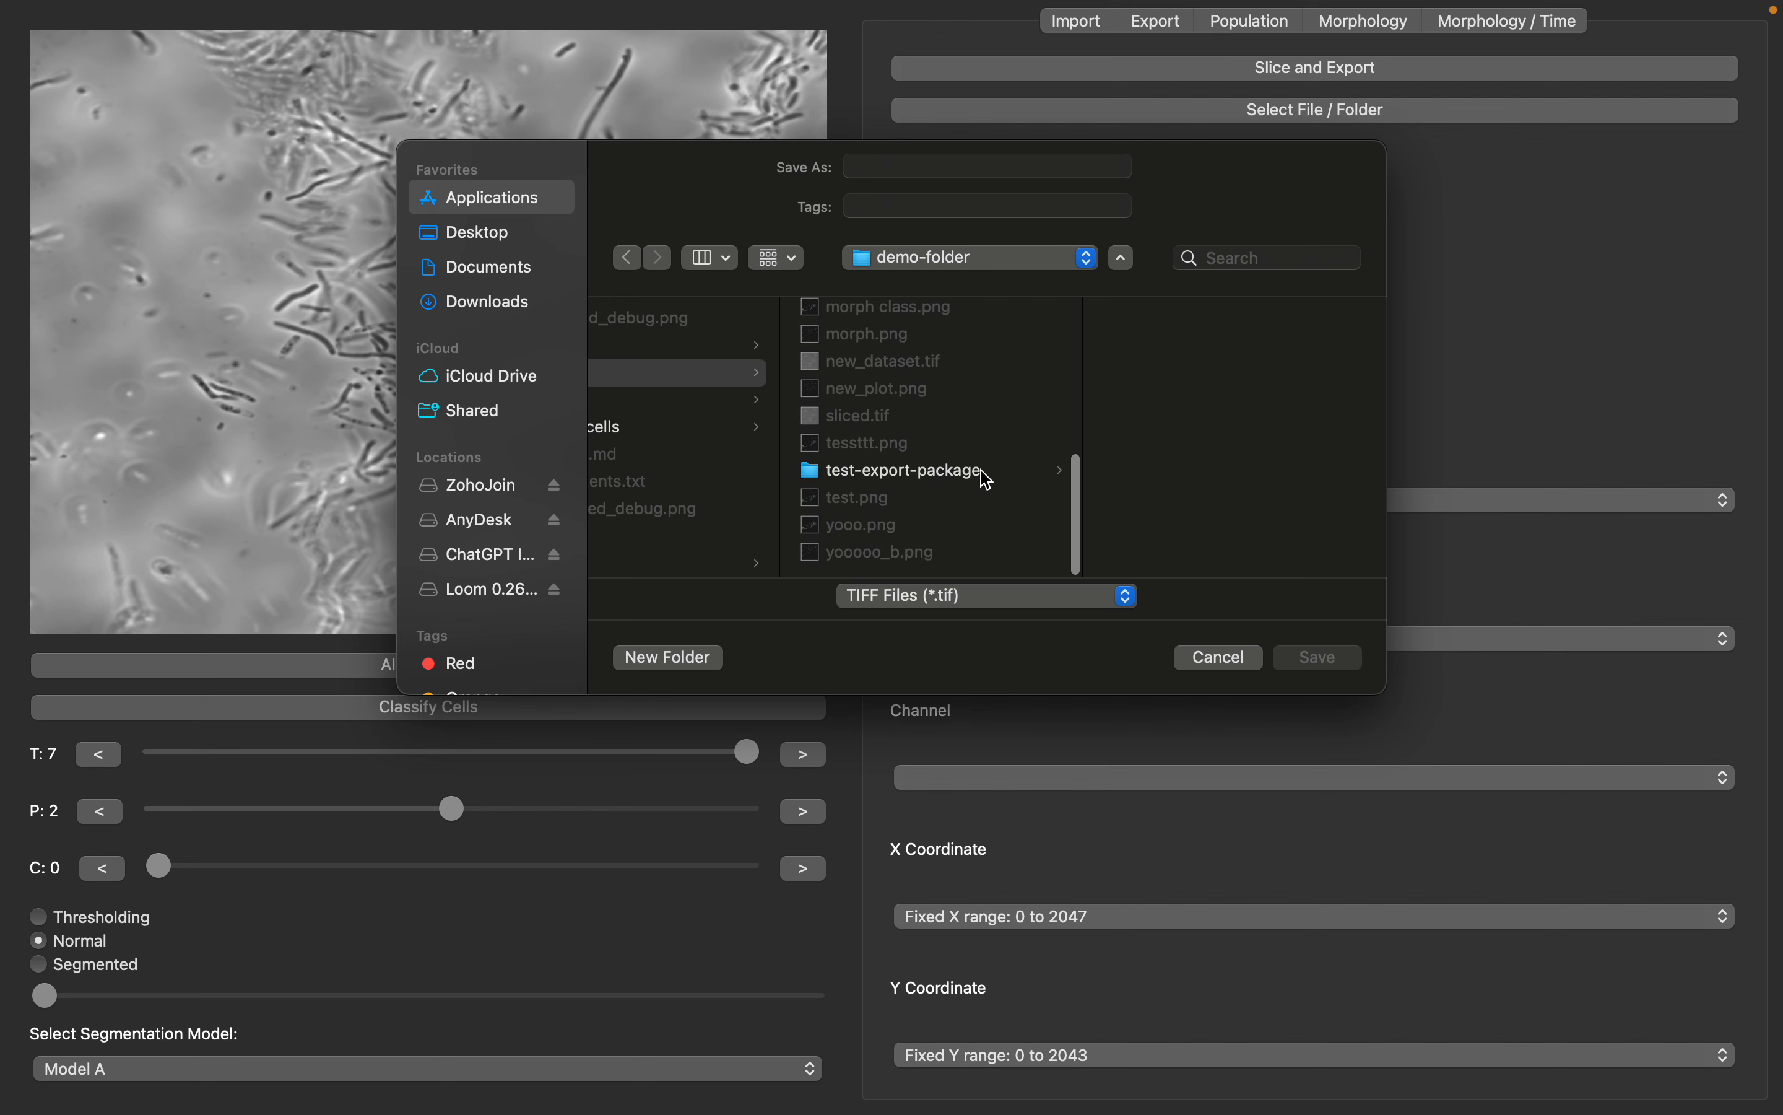
left_click(988, 479)
scroll(973, 470, "up", 5)
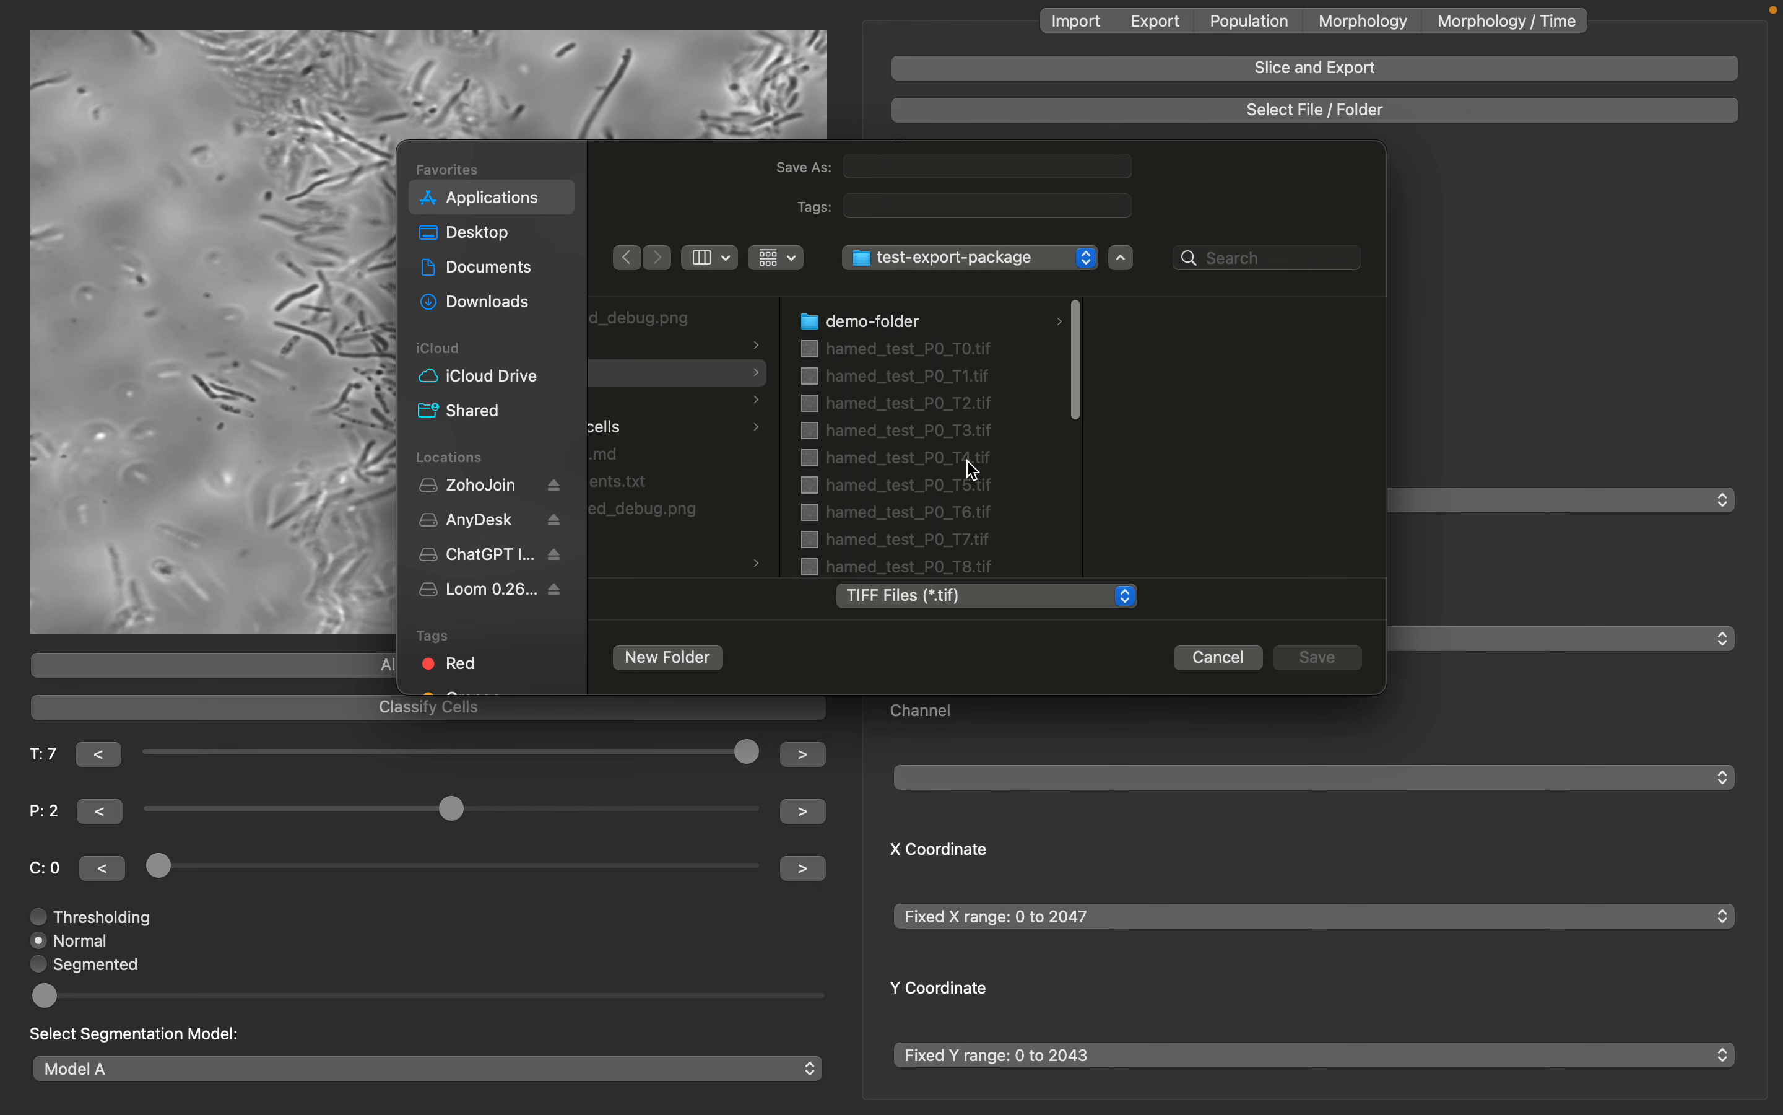
left_click(955, 322)
left_click(968, 403)
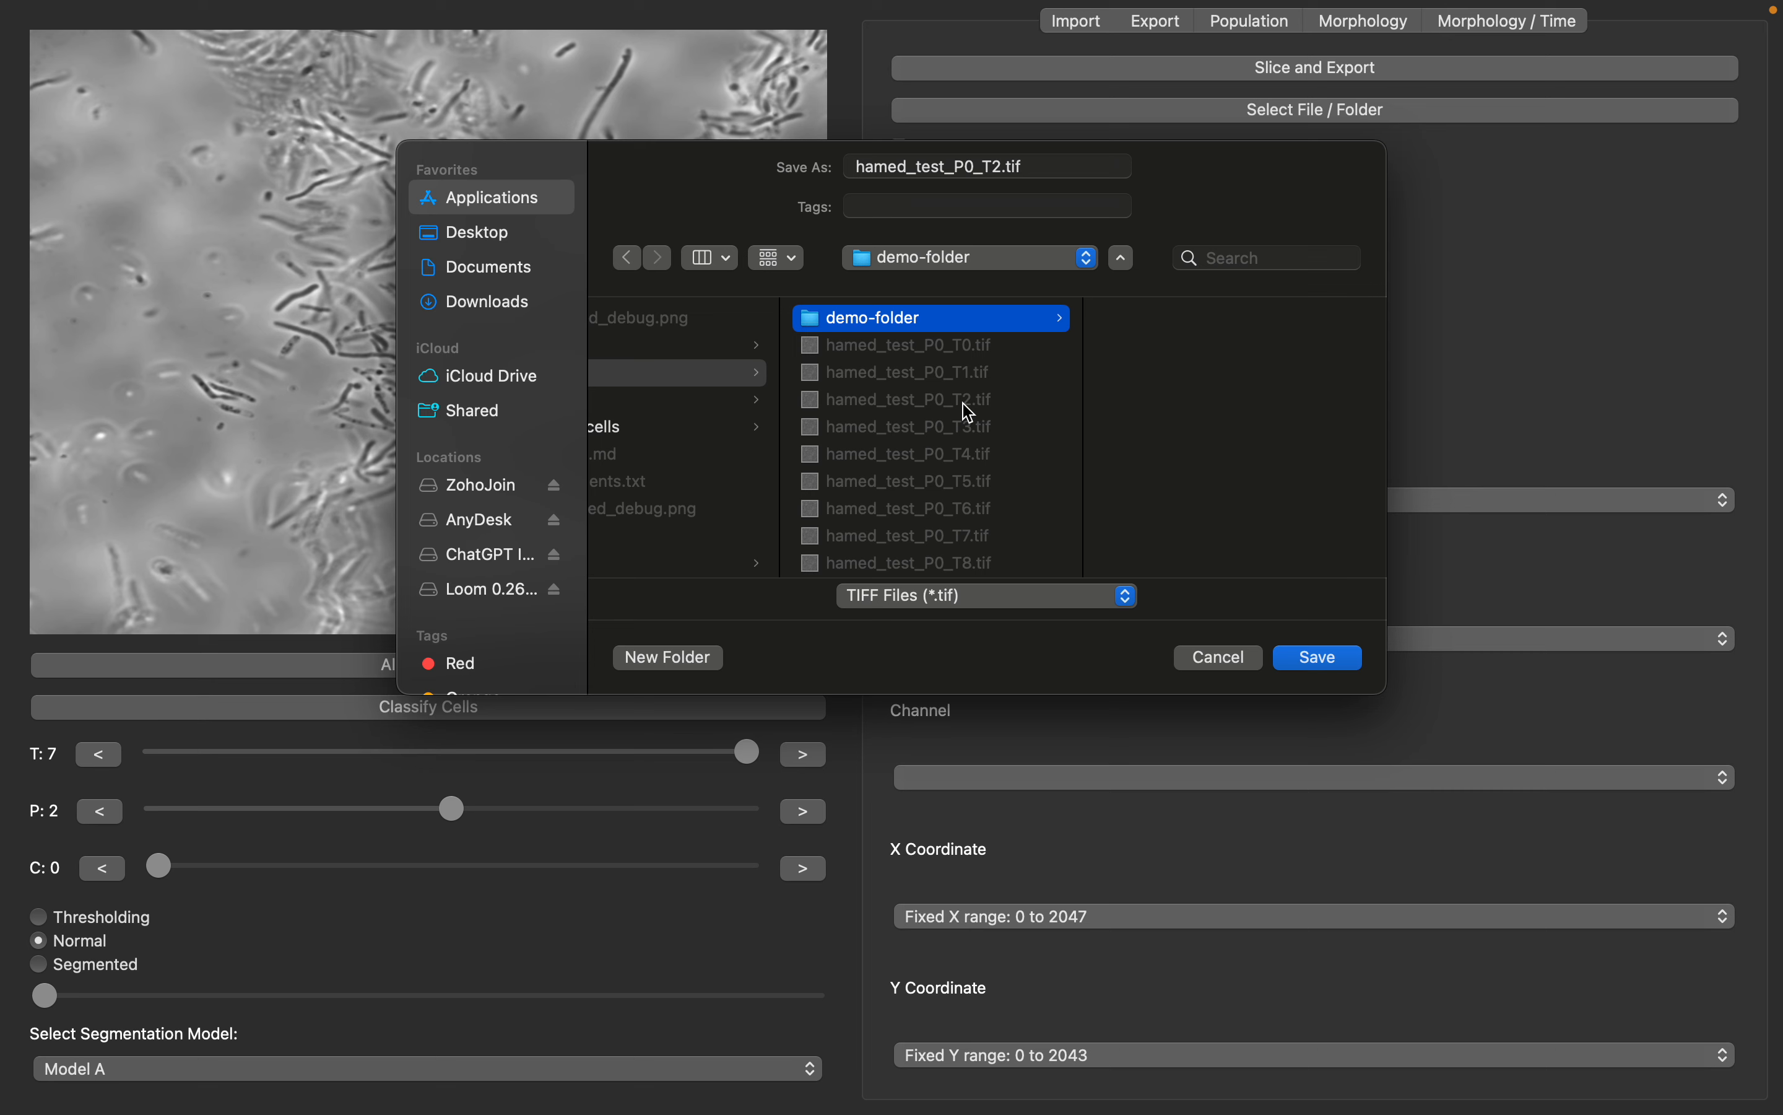
left_click(1319, 658)
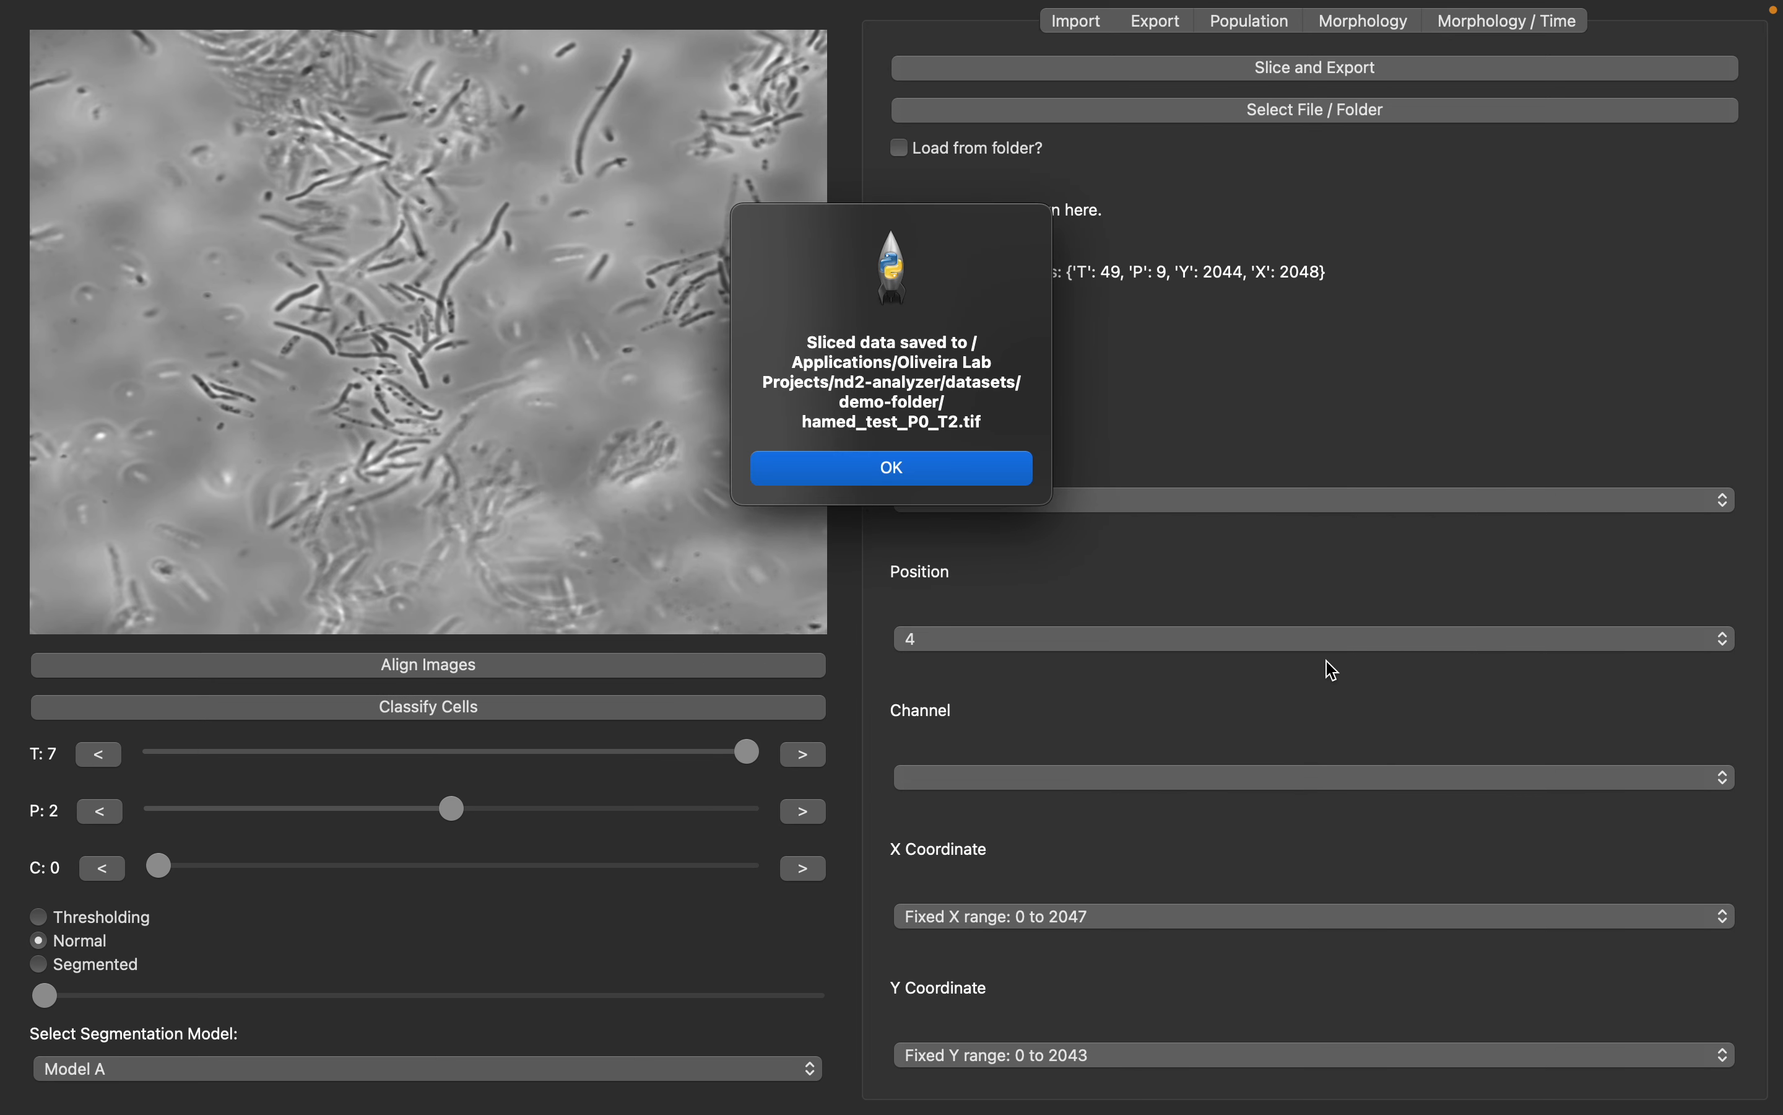
left_click(922, 466)
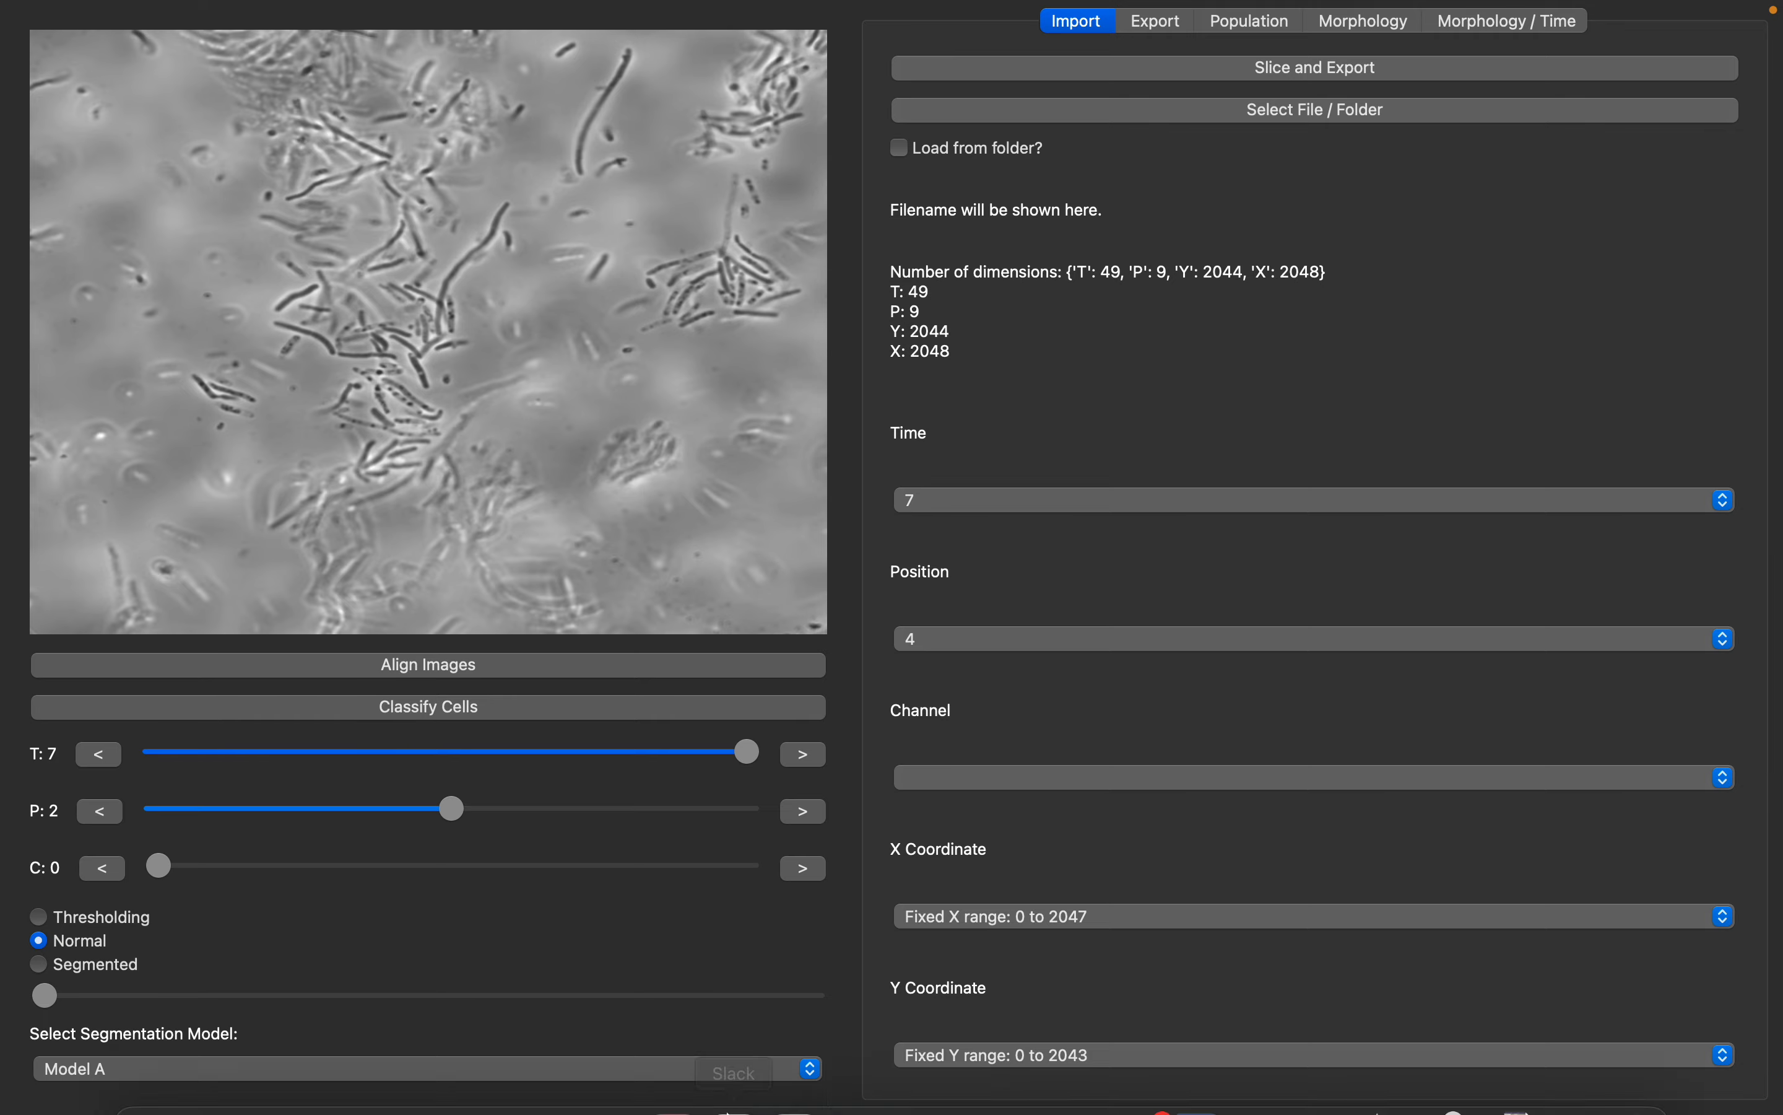
Step: Switch to Finder and open the exported P0_T2 TIFF in demo-folder
mouse_move(728, 1110)
left_click(150, 1071)
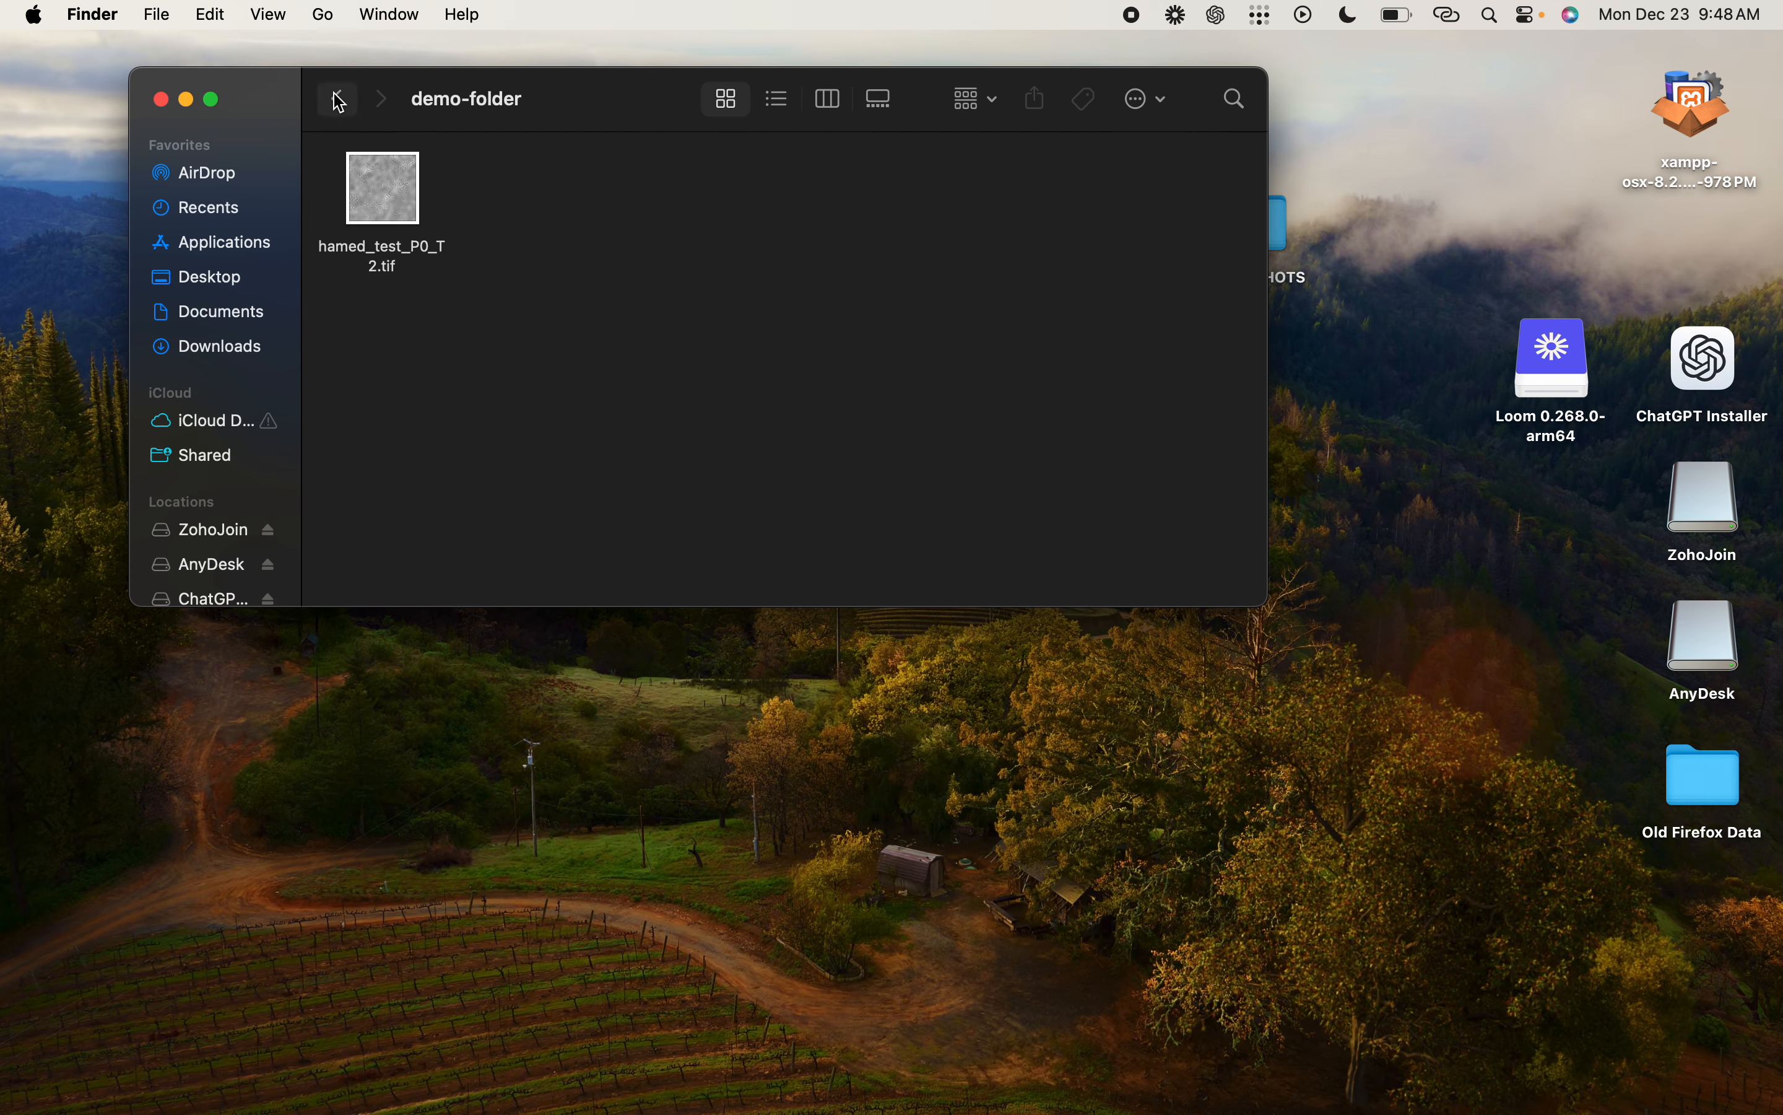
left_click(380, 190)
double_click(380, 190)
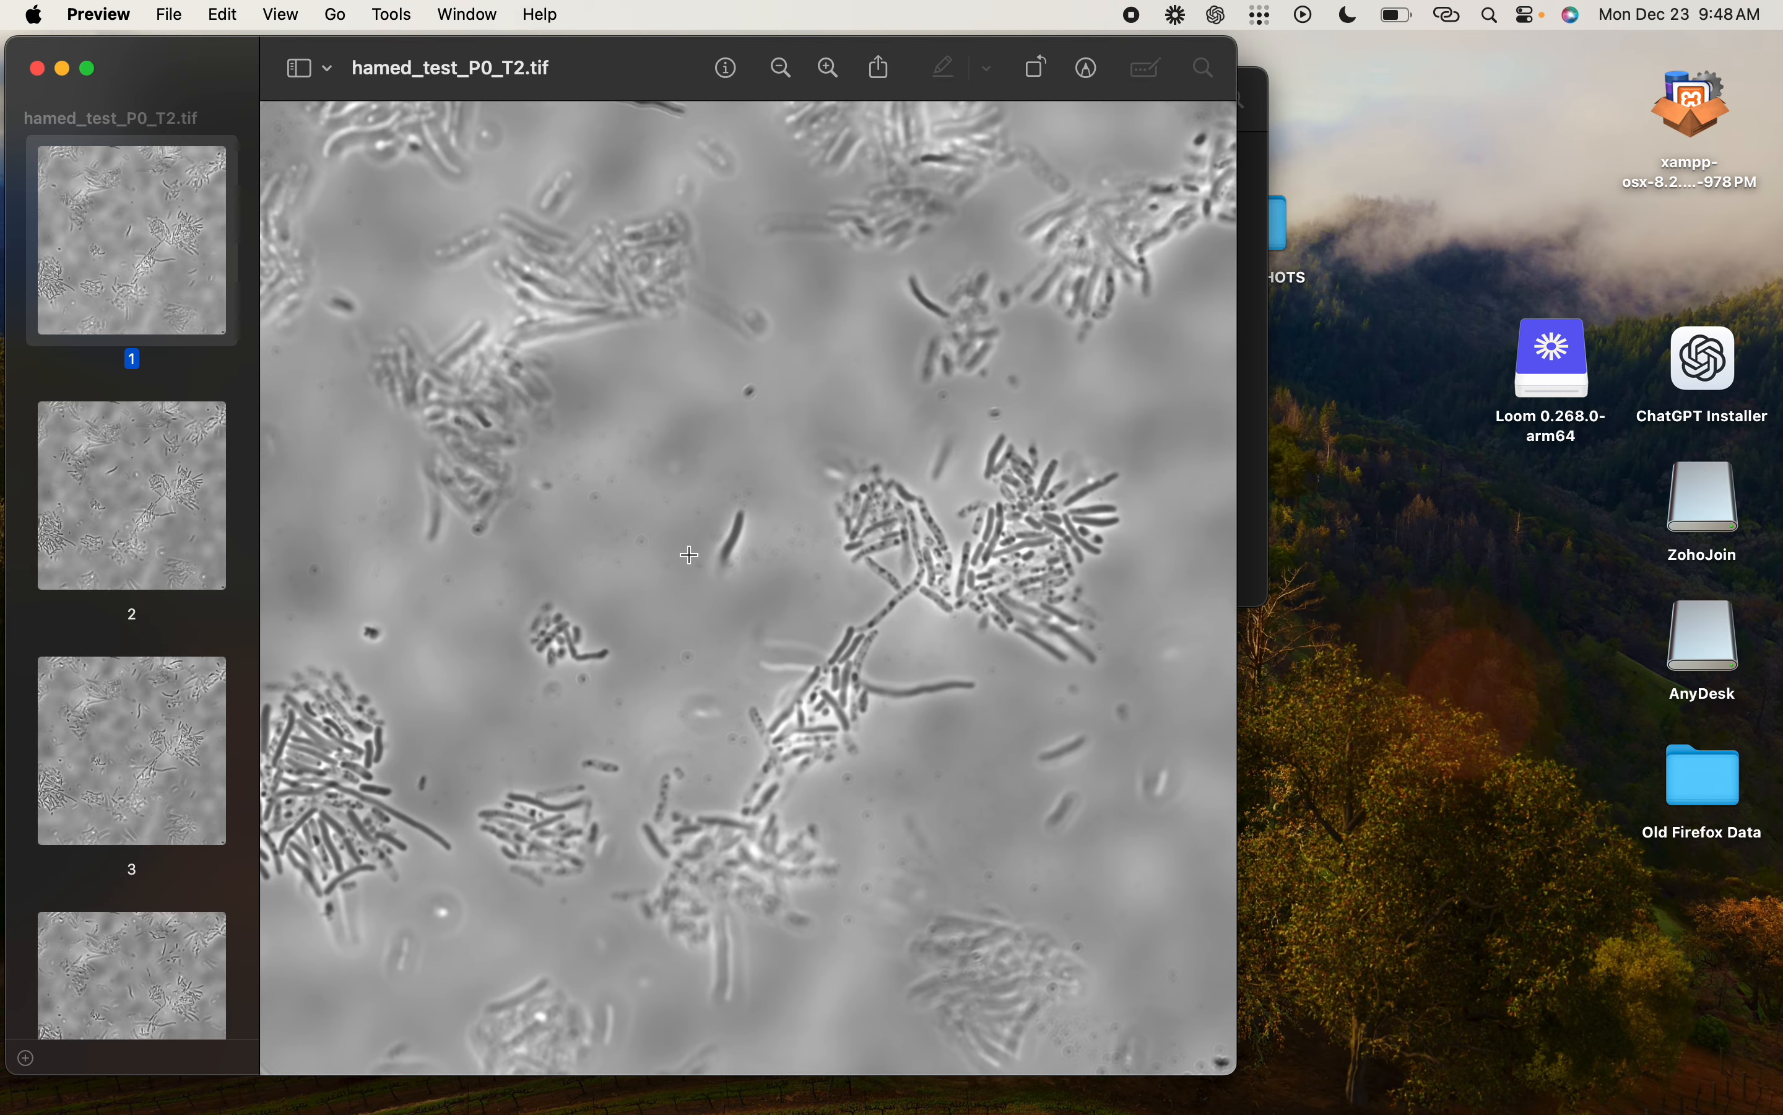
Step: Examine frames 1 to 4 of the exported TIFF by viewing them back and forth, and close the file
scroll(132, 824, "down", 3)
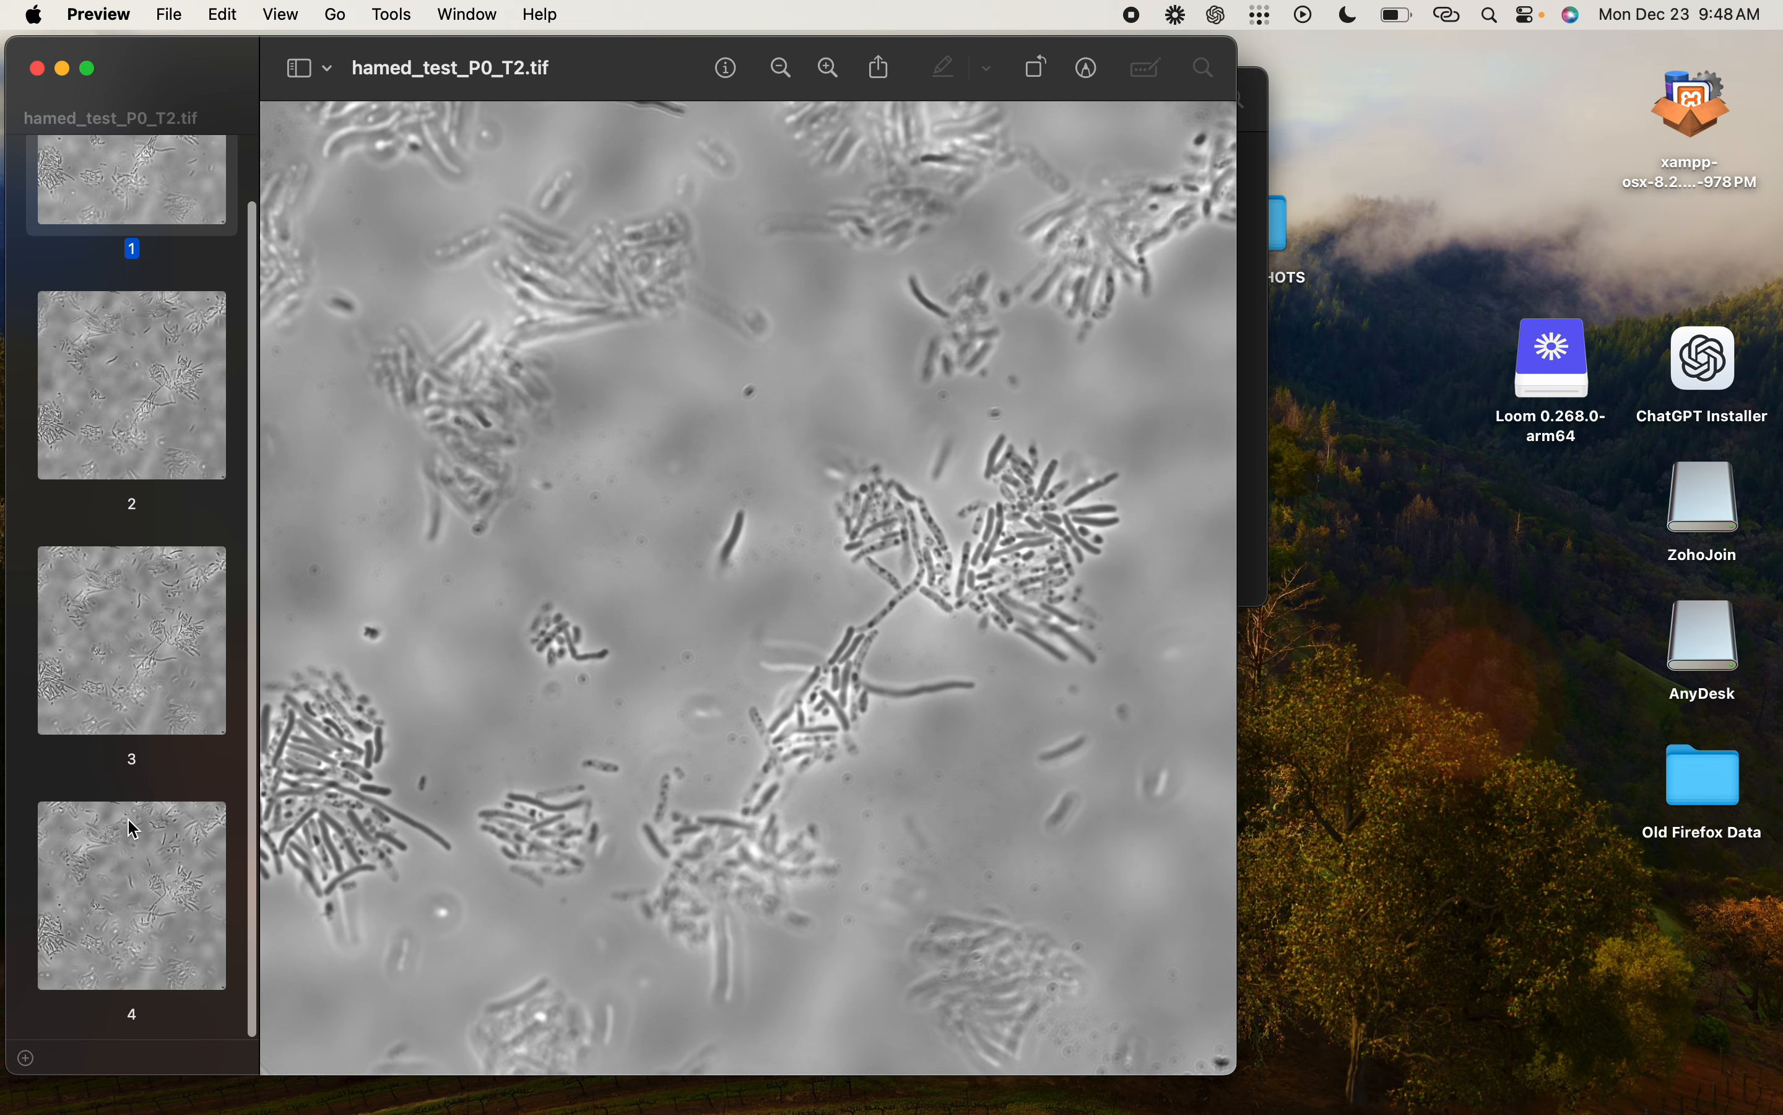
scroll(133, 831, "up", 3)
scroll(129, 821, "down", 3)
scroll(129, 821, "up", 3)
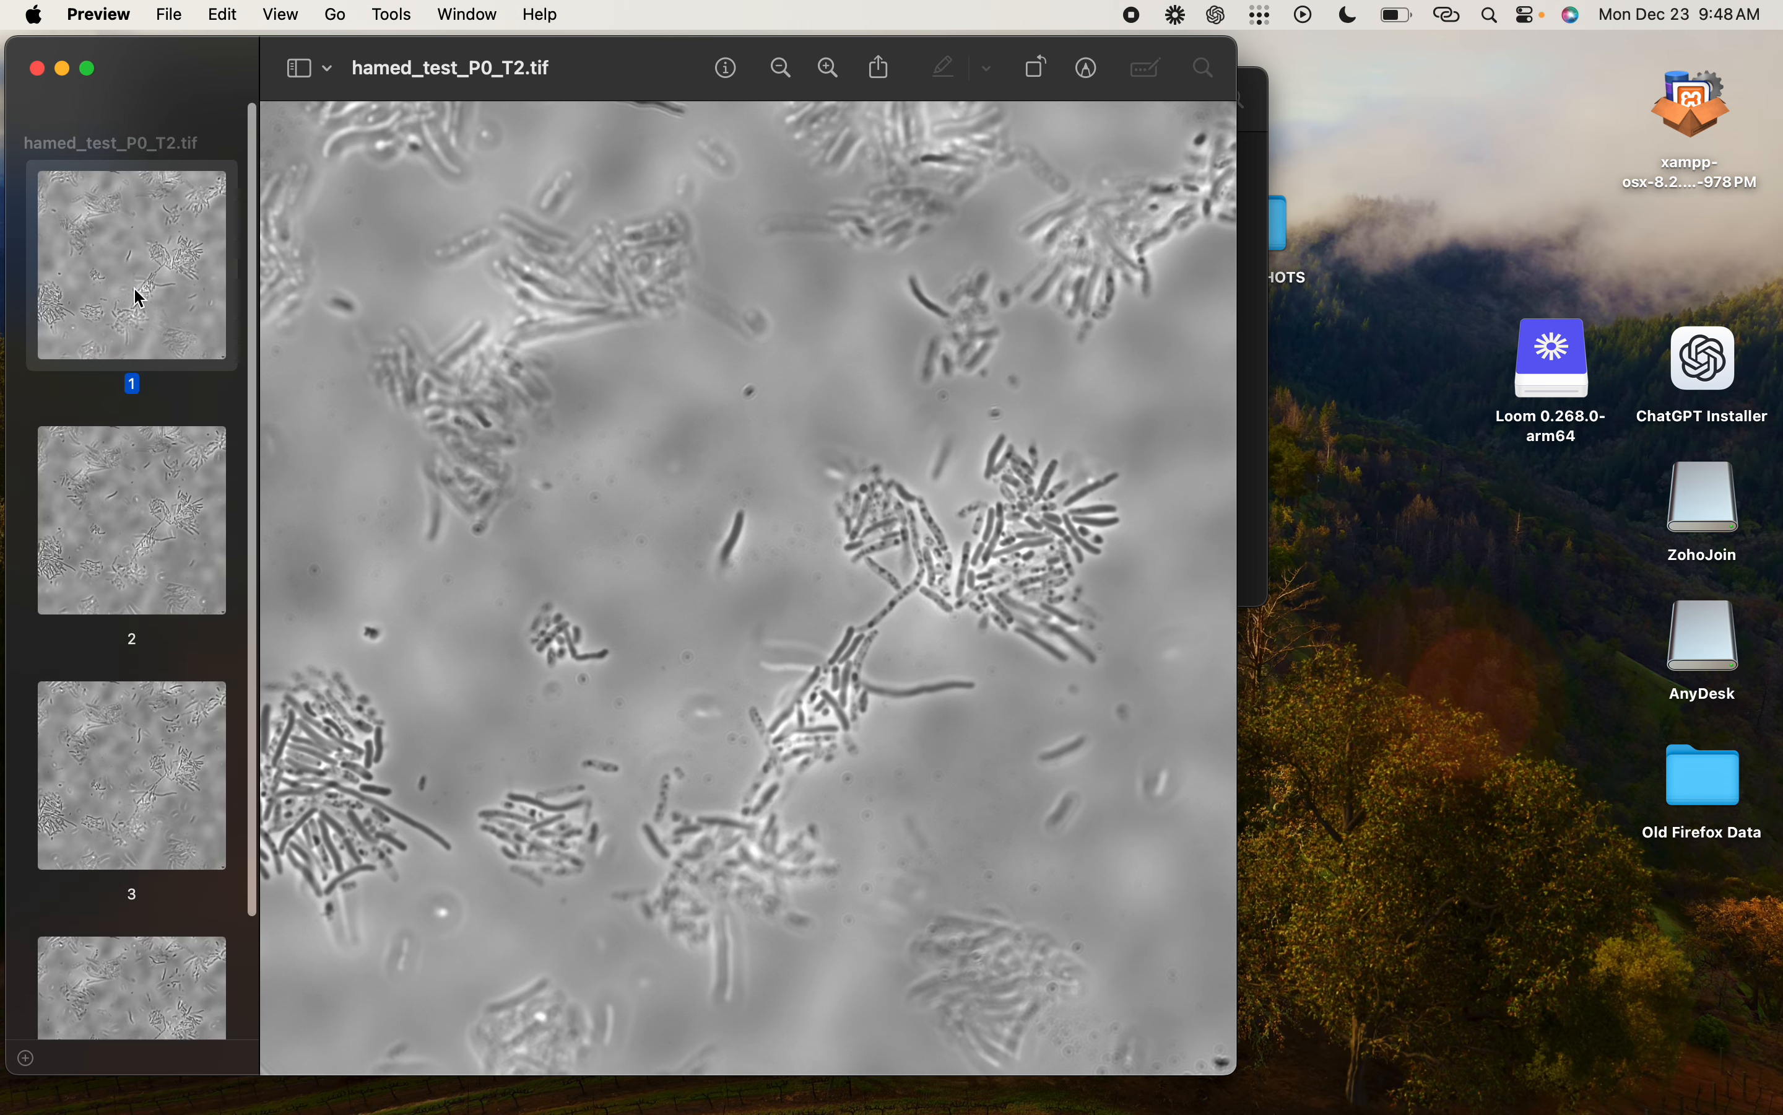
left_click(182, 512)
left_click(177, 760)
scroll(175, 770, "down", 2)
left_click(156, 882)
left_click(163, 713)
left_click(171, 511)
scroll(183, 350, "up", 2)
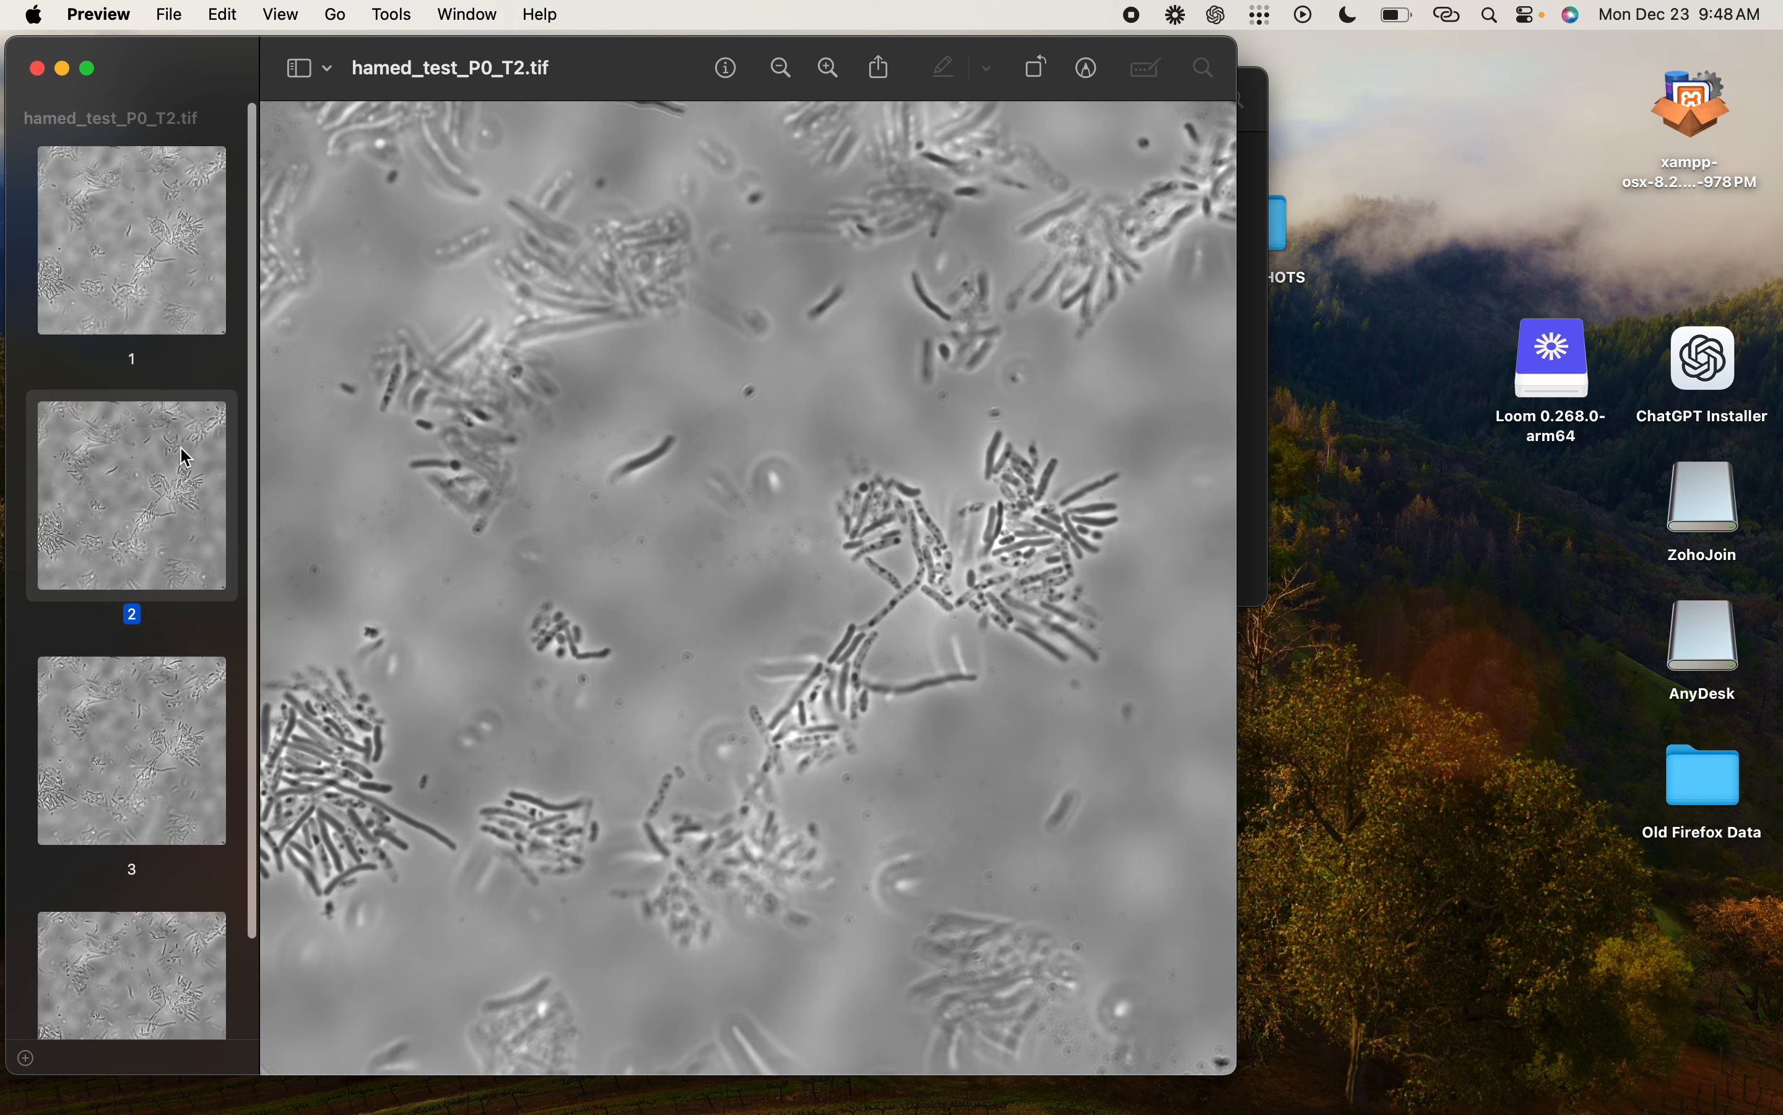
left_click(201, 280)
left_click(219, 453)
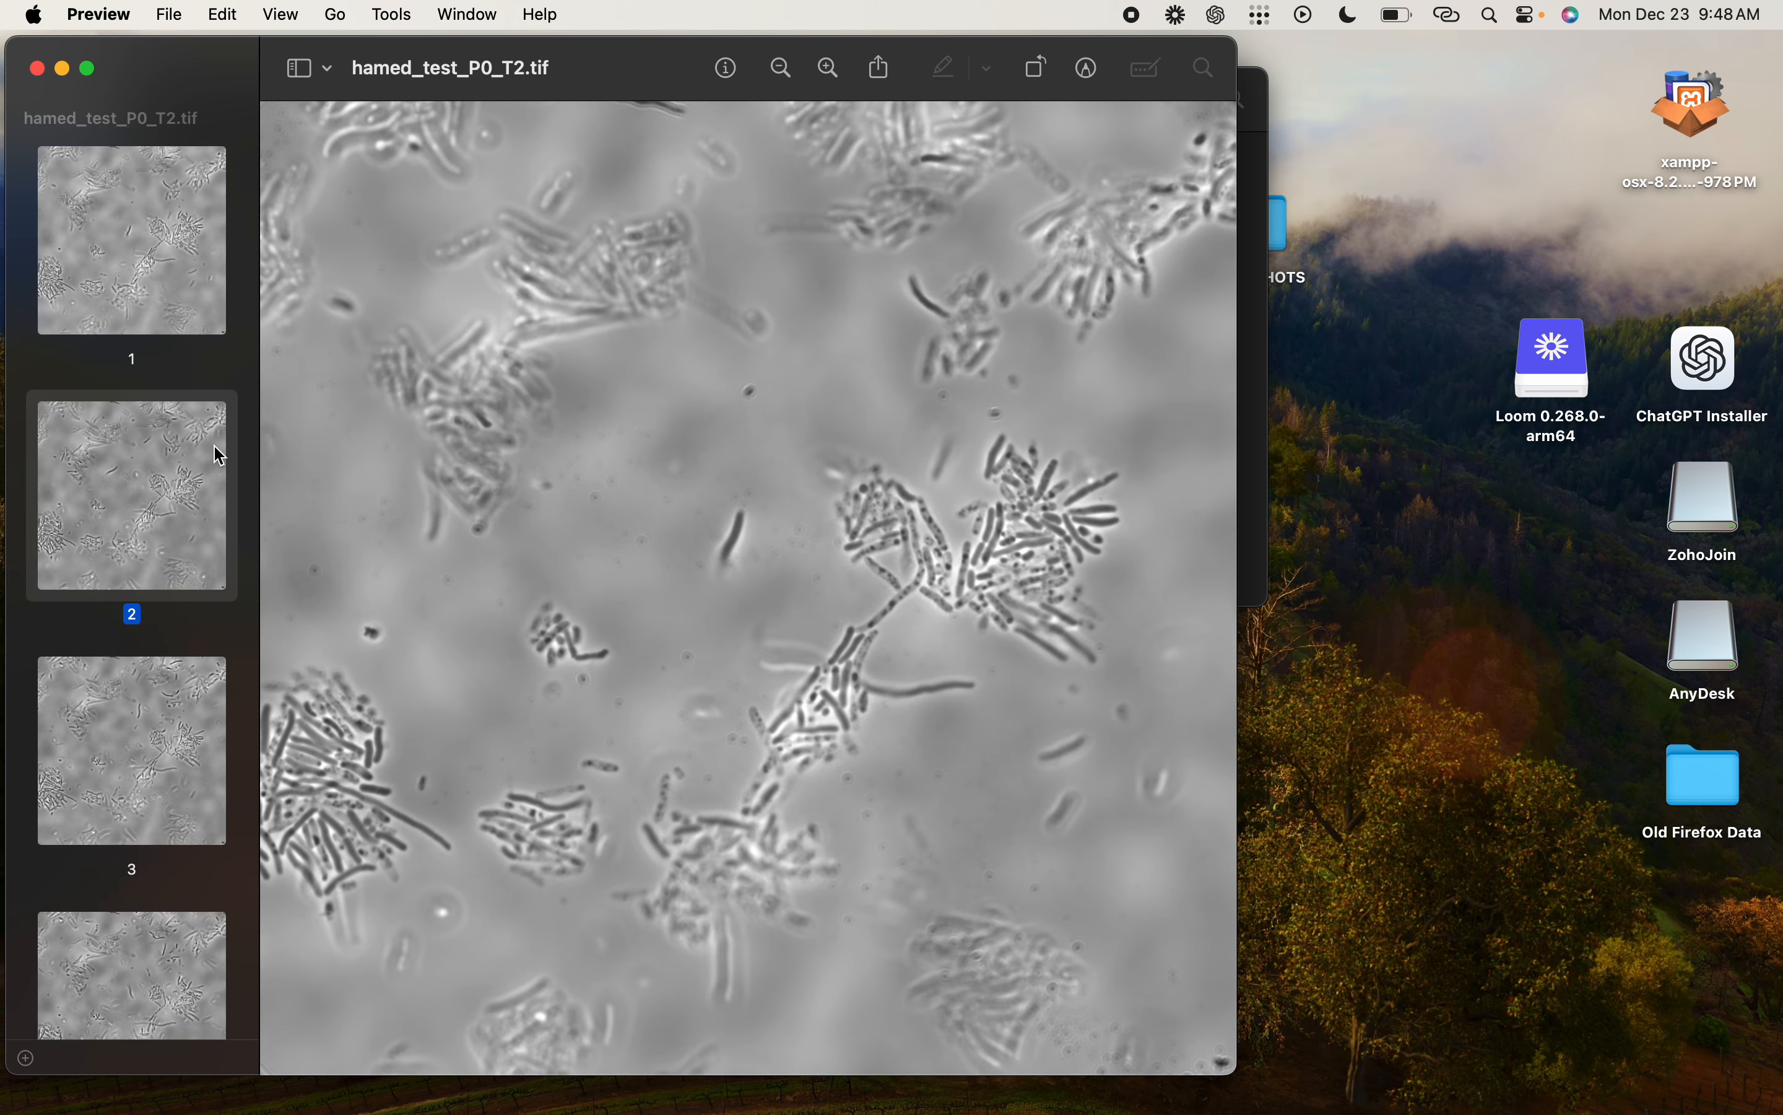
left_click(163, 844)
left_click(159, 963)
scroll(163, 963, "down", 2)
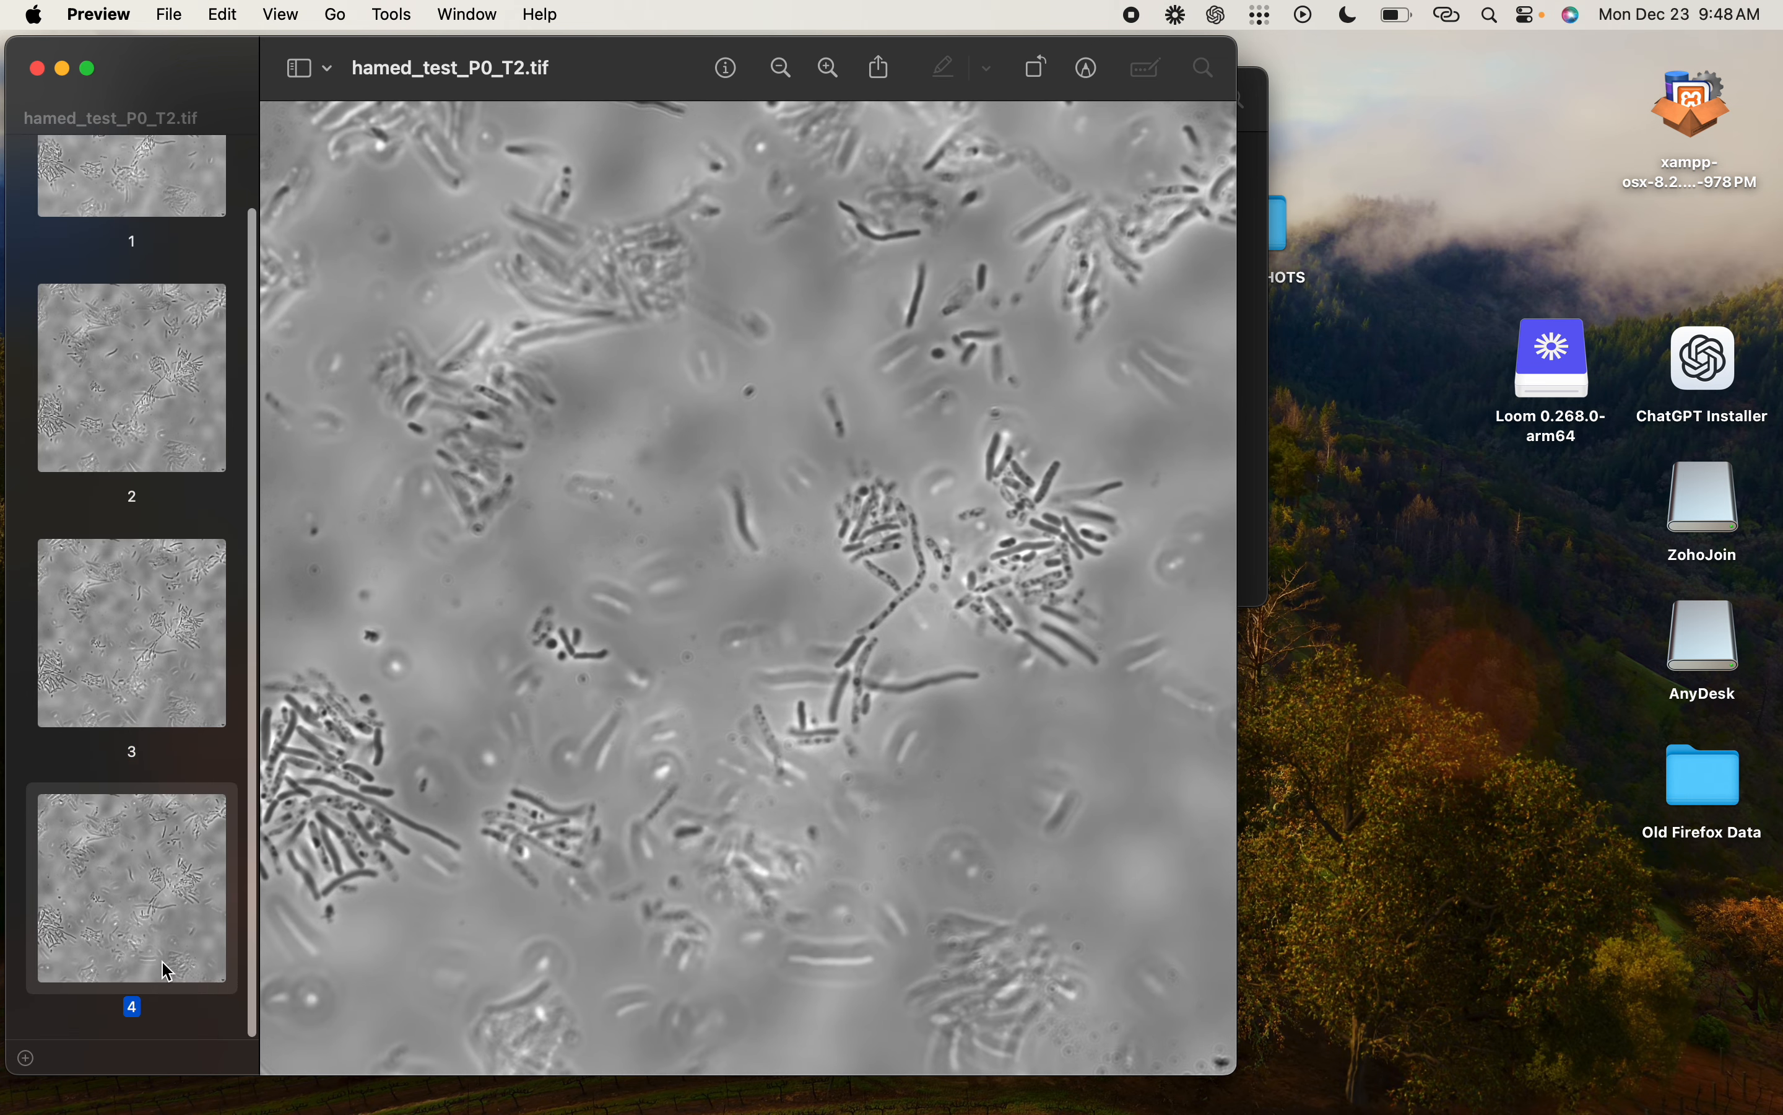
left_click(181, 721)
scroll(155, 435, "up", 2)
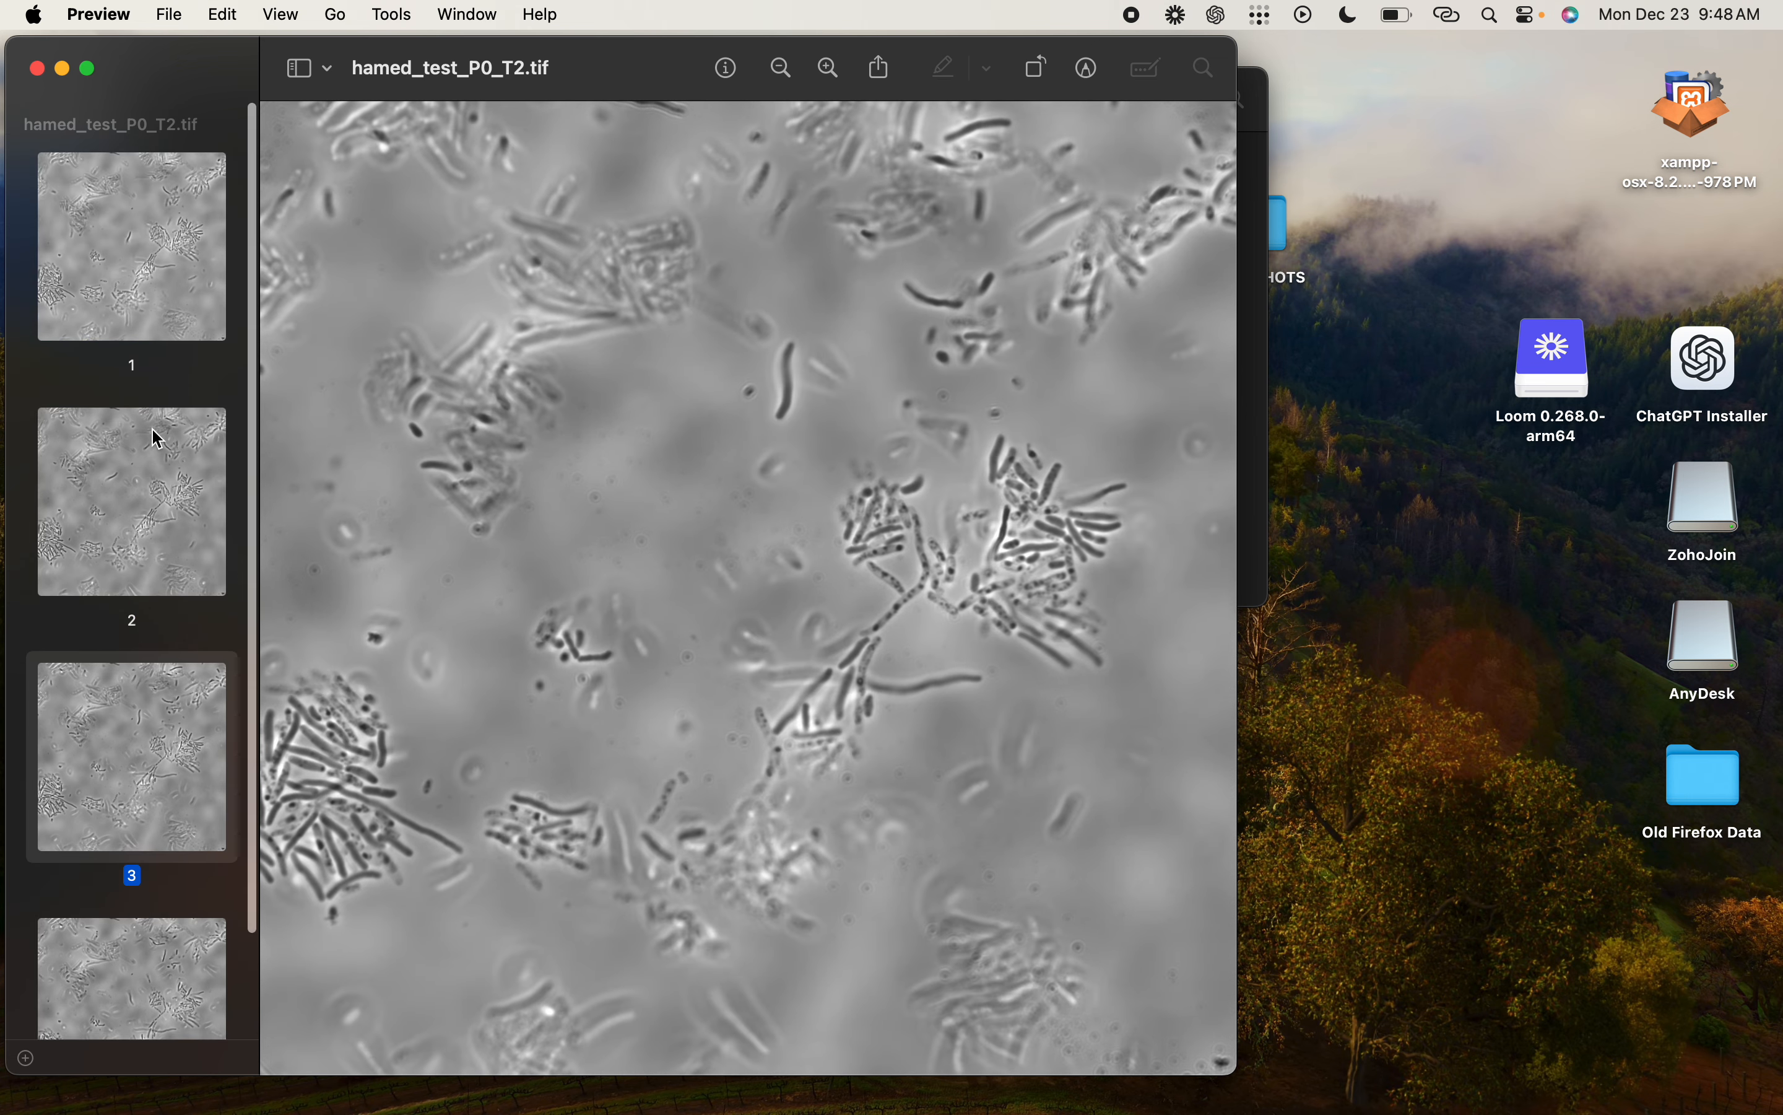
left_click(139, 322)
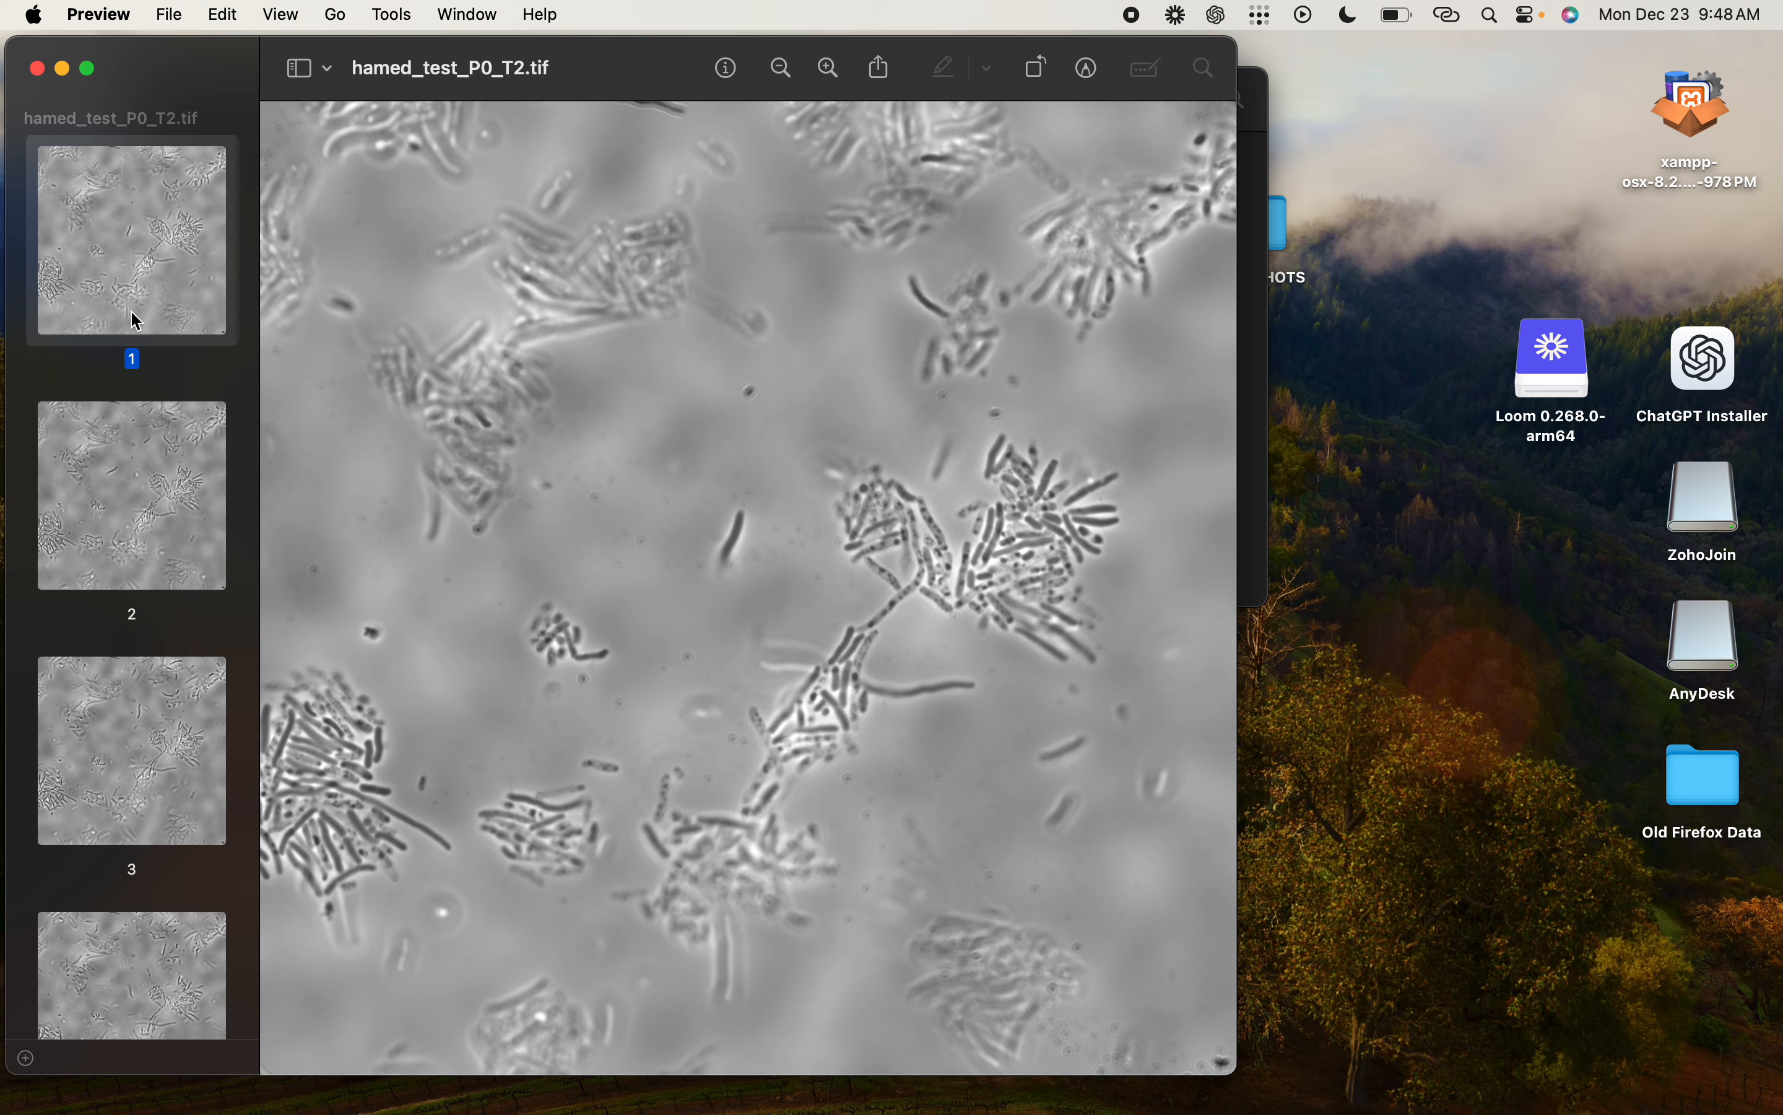
left_click(140, 510)
scroll(145, 659, "down", 2)
left_click(144, 724)
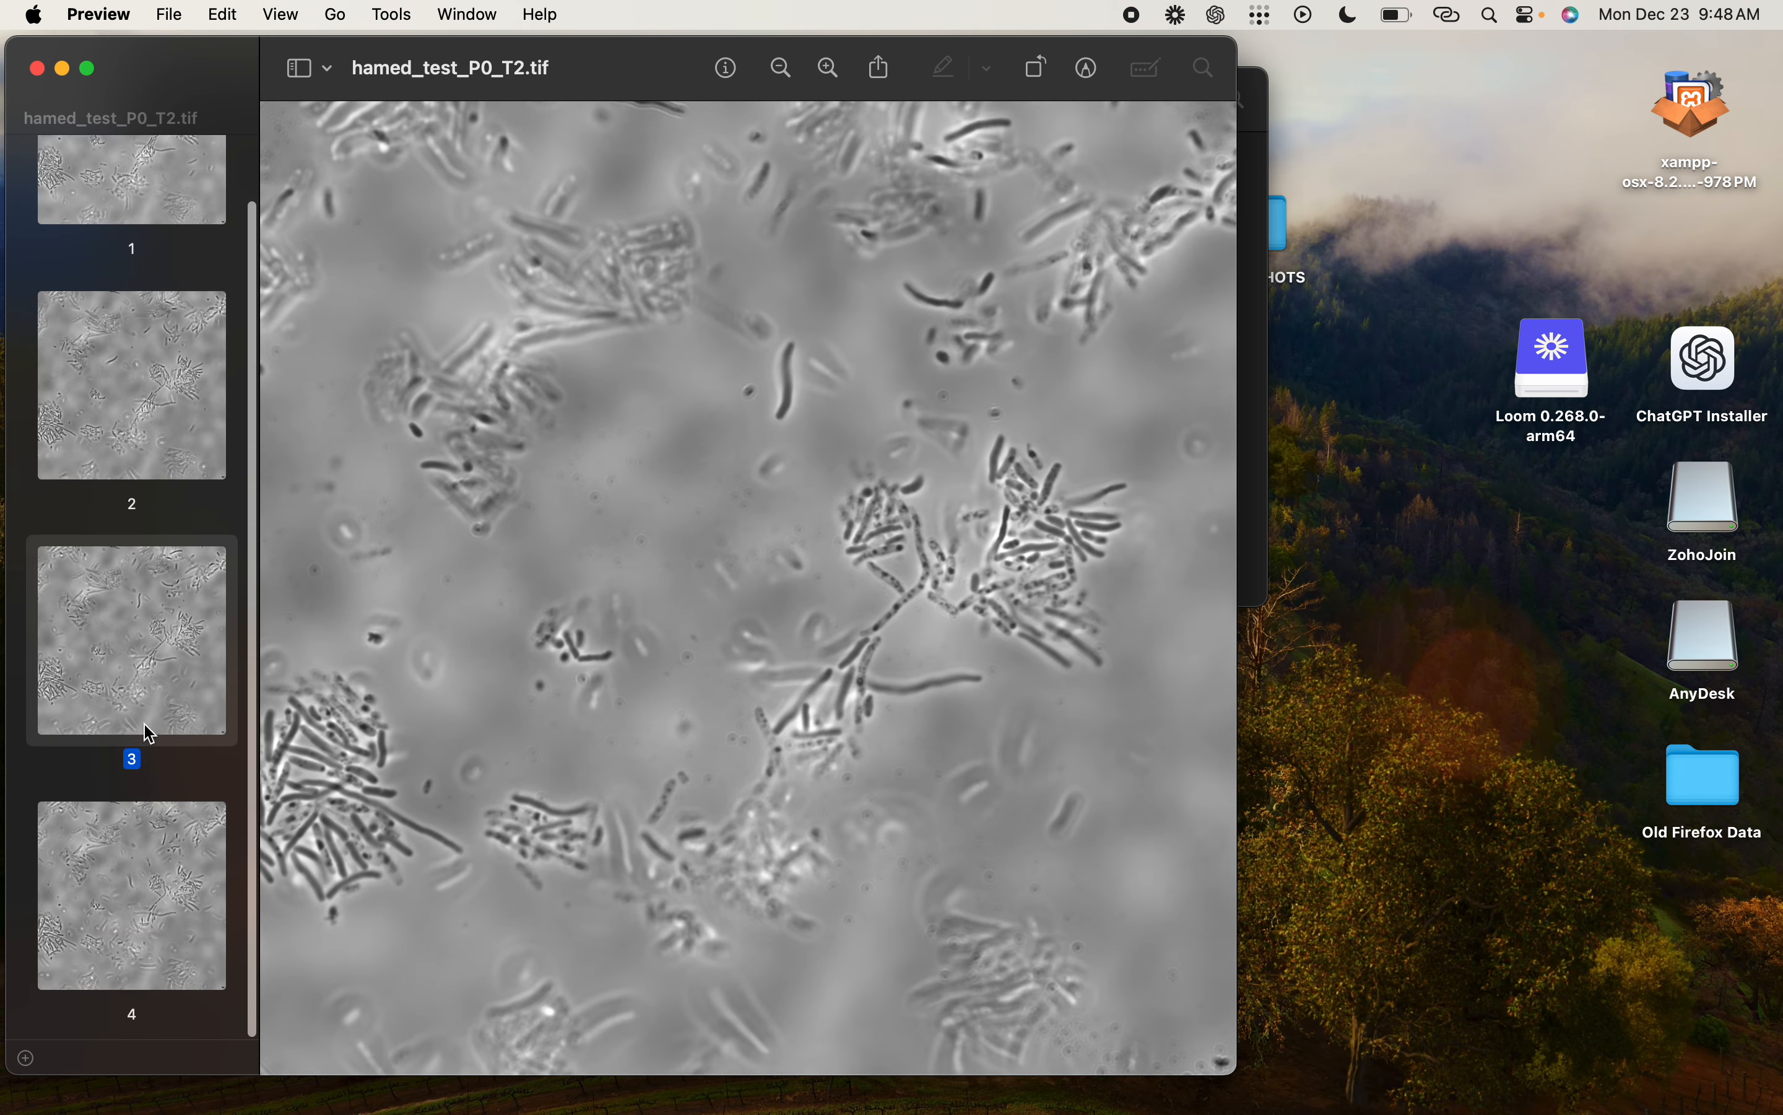
left_click(140, 1029)
left_click(36, 69)
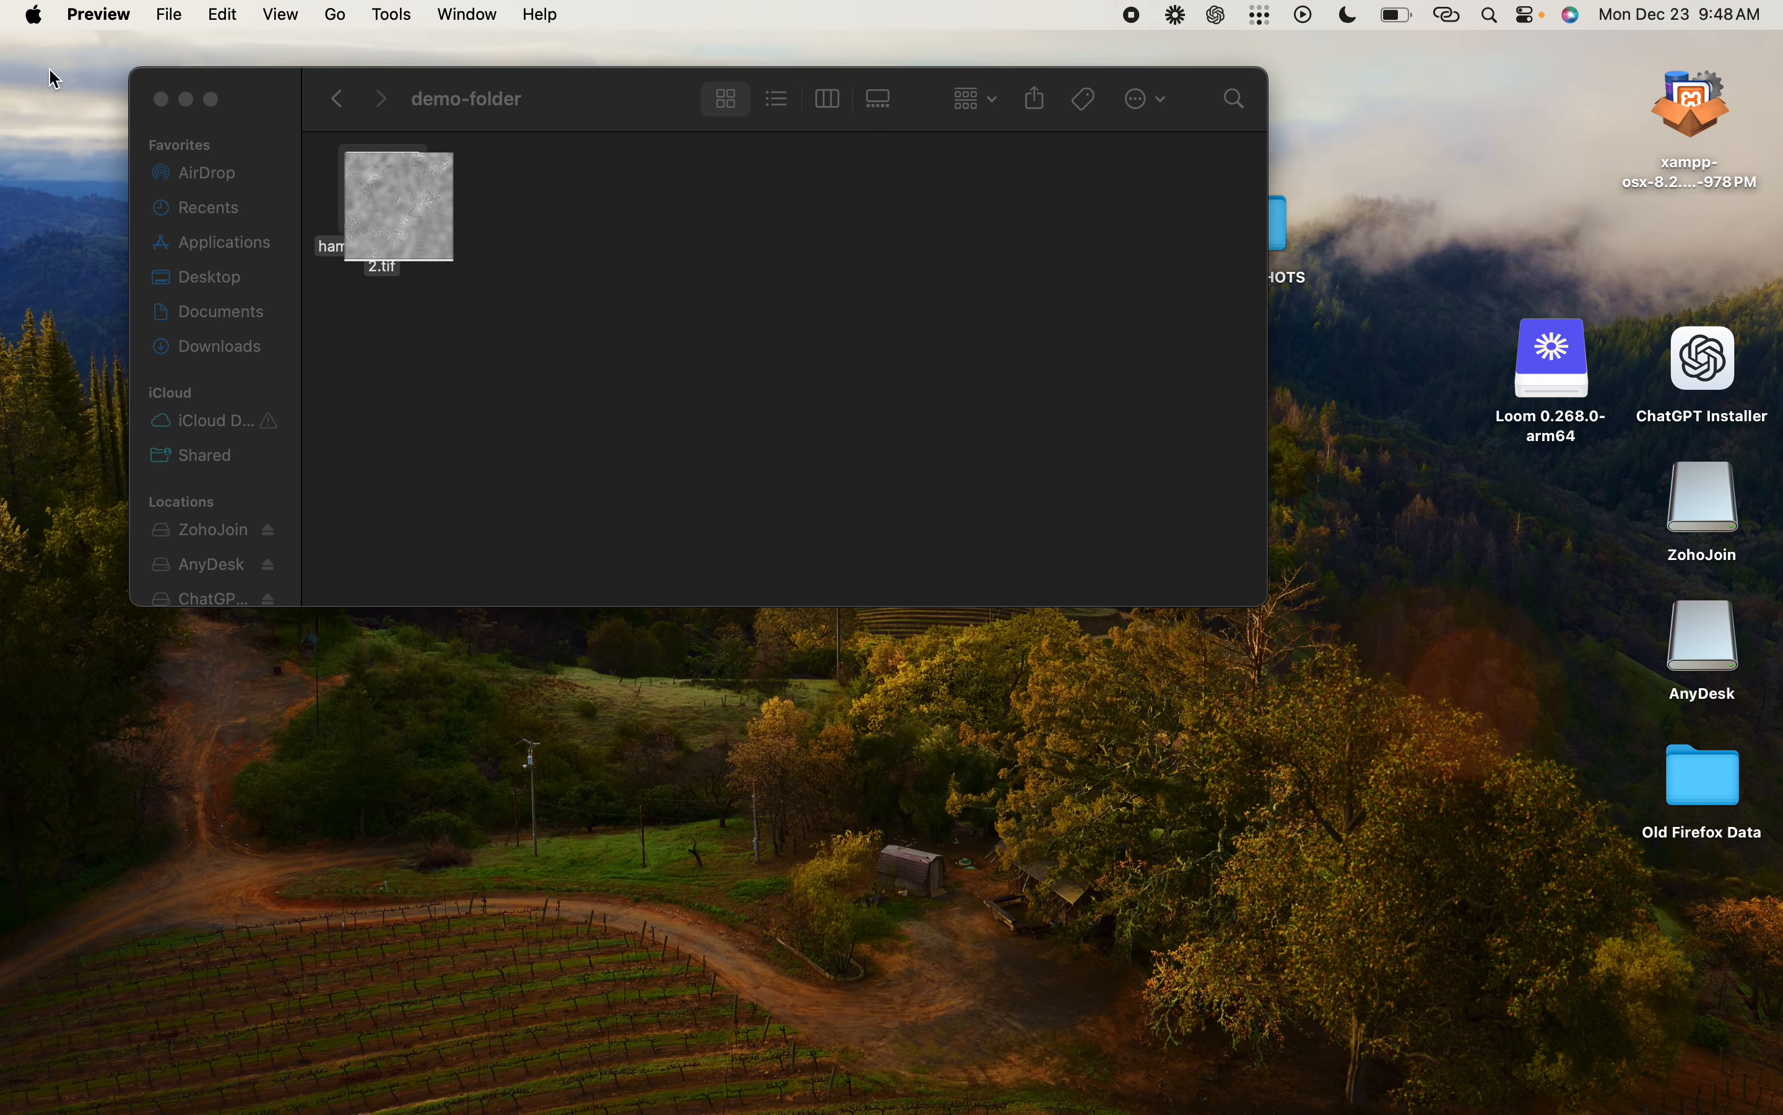
Step: Switch back to the microscopy analyzer, open the page for exporting processed images, and show time 2 at position 1
key("ctrl+Right")
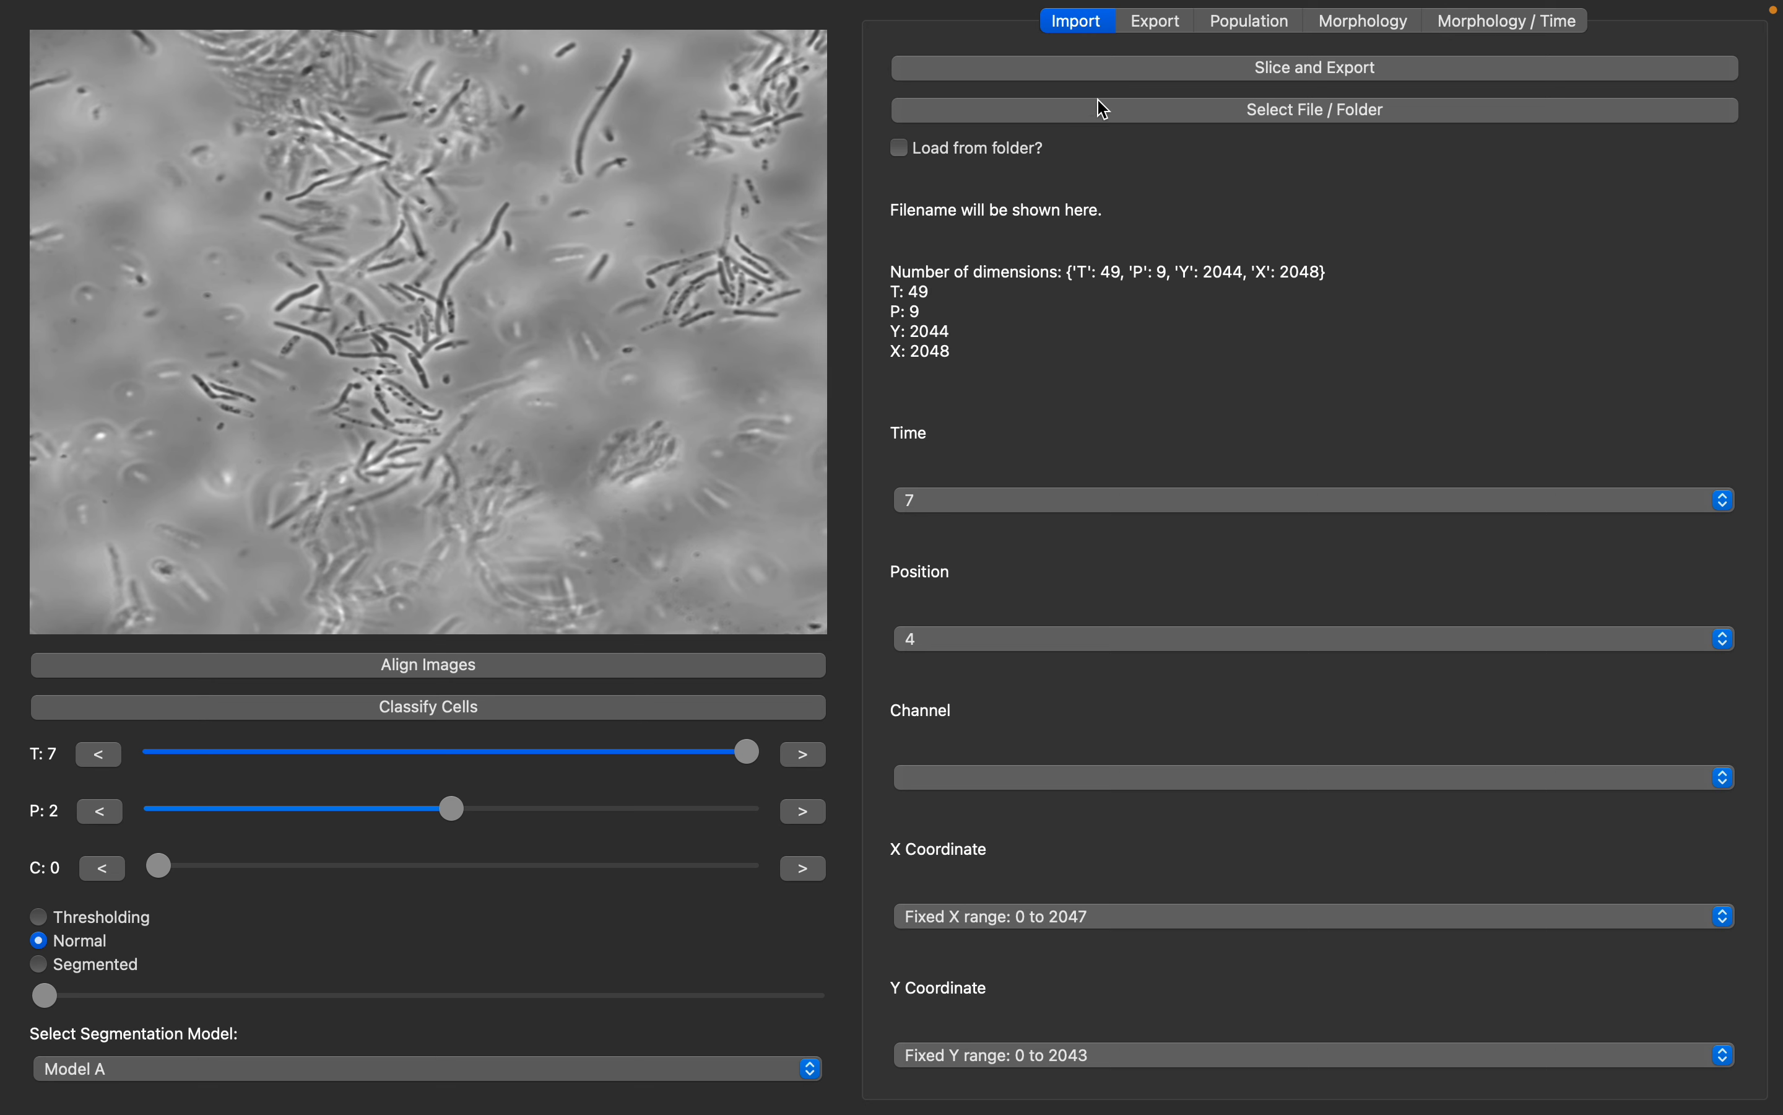
left_click(1166, 34)
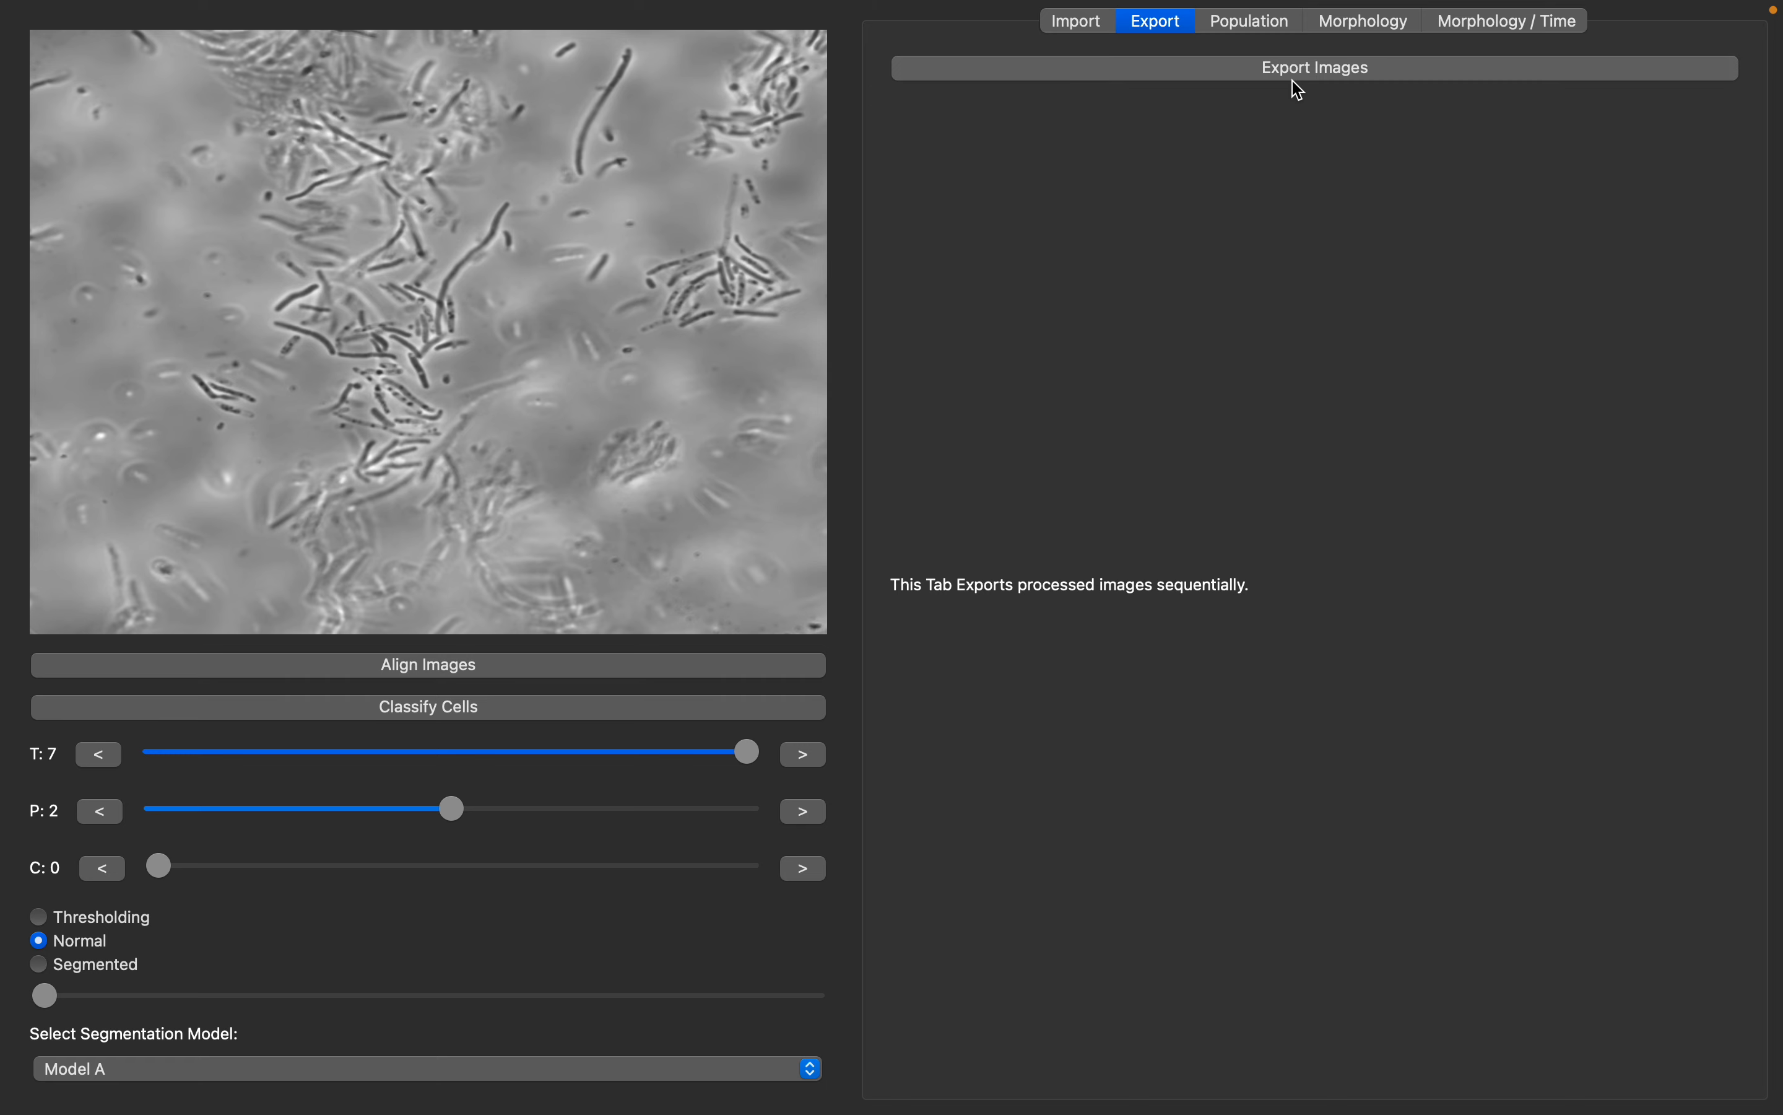
left_click_drag(750, 766, 294, 751)
left_click_drag(450, 809, 303, 808)
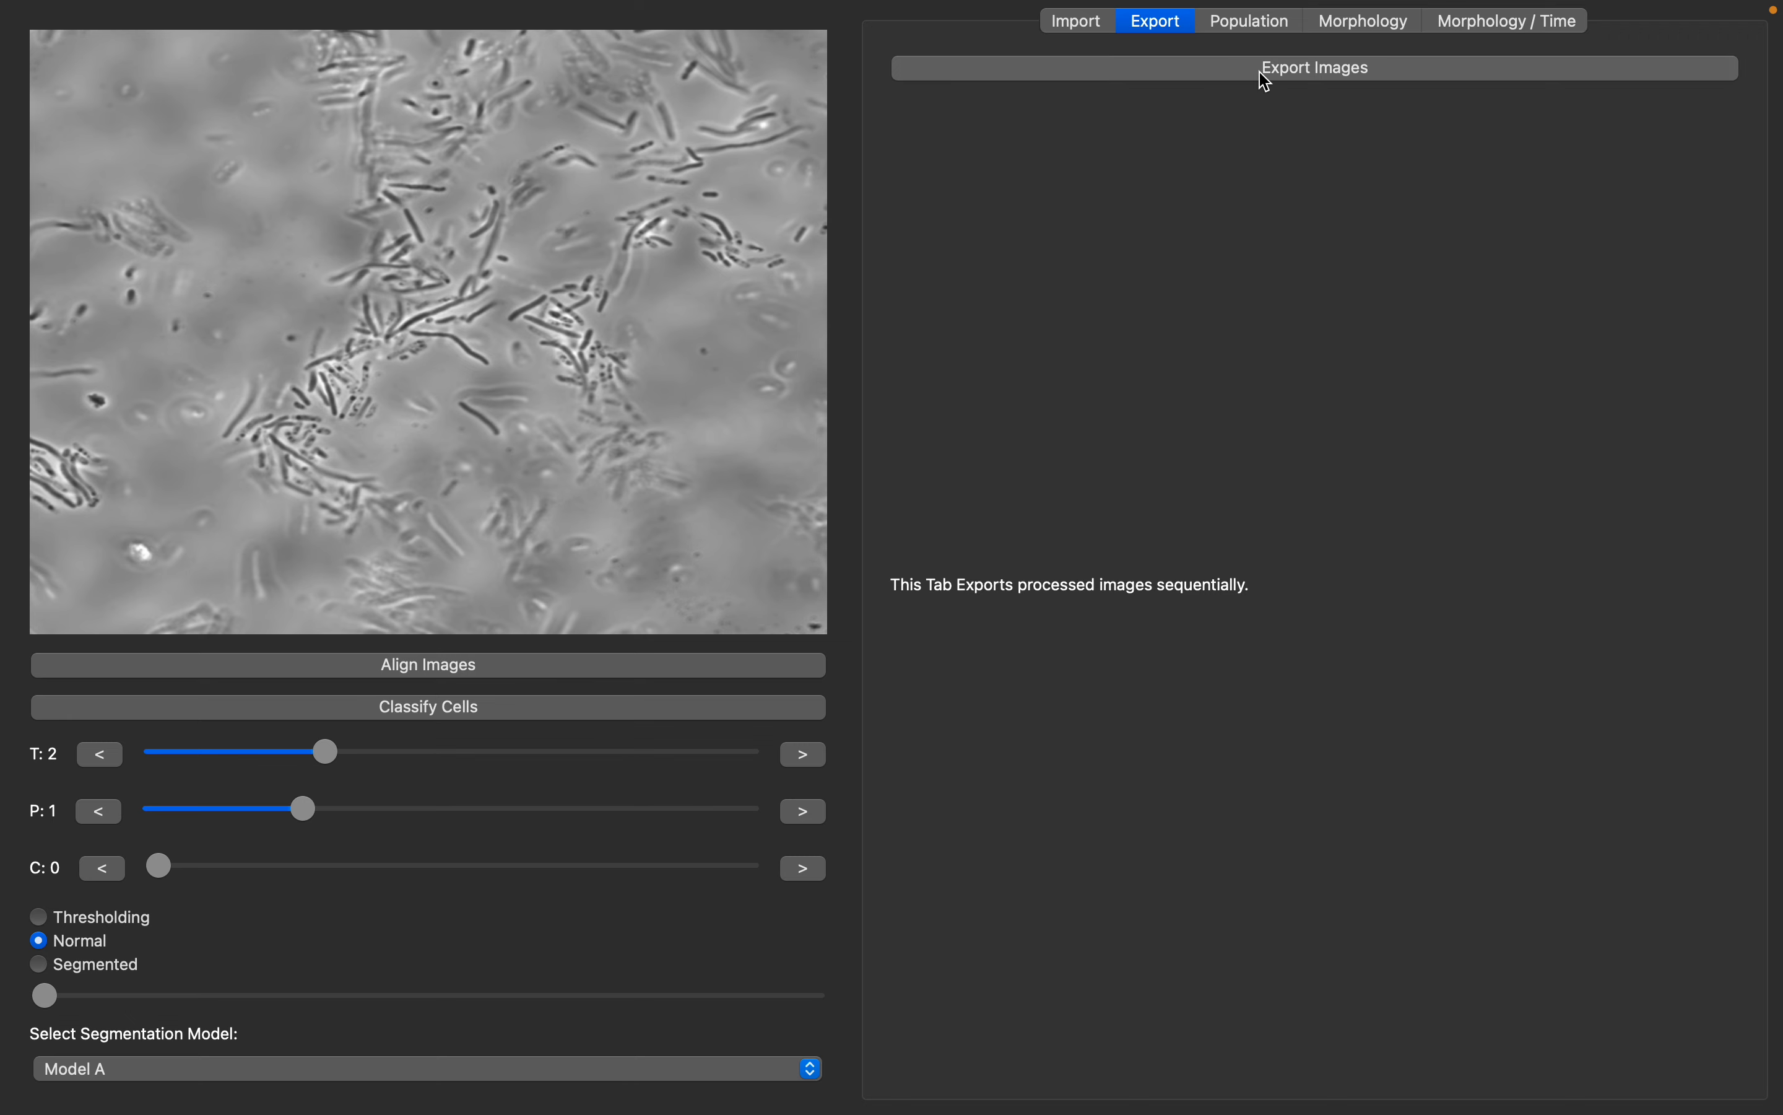
Step: Look over the Export, Population and Morphology pages, finishing on the population's average pixel intensity plot
right_click(575, 418)
left_click(1338, 117)
left_click(1388, 30)
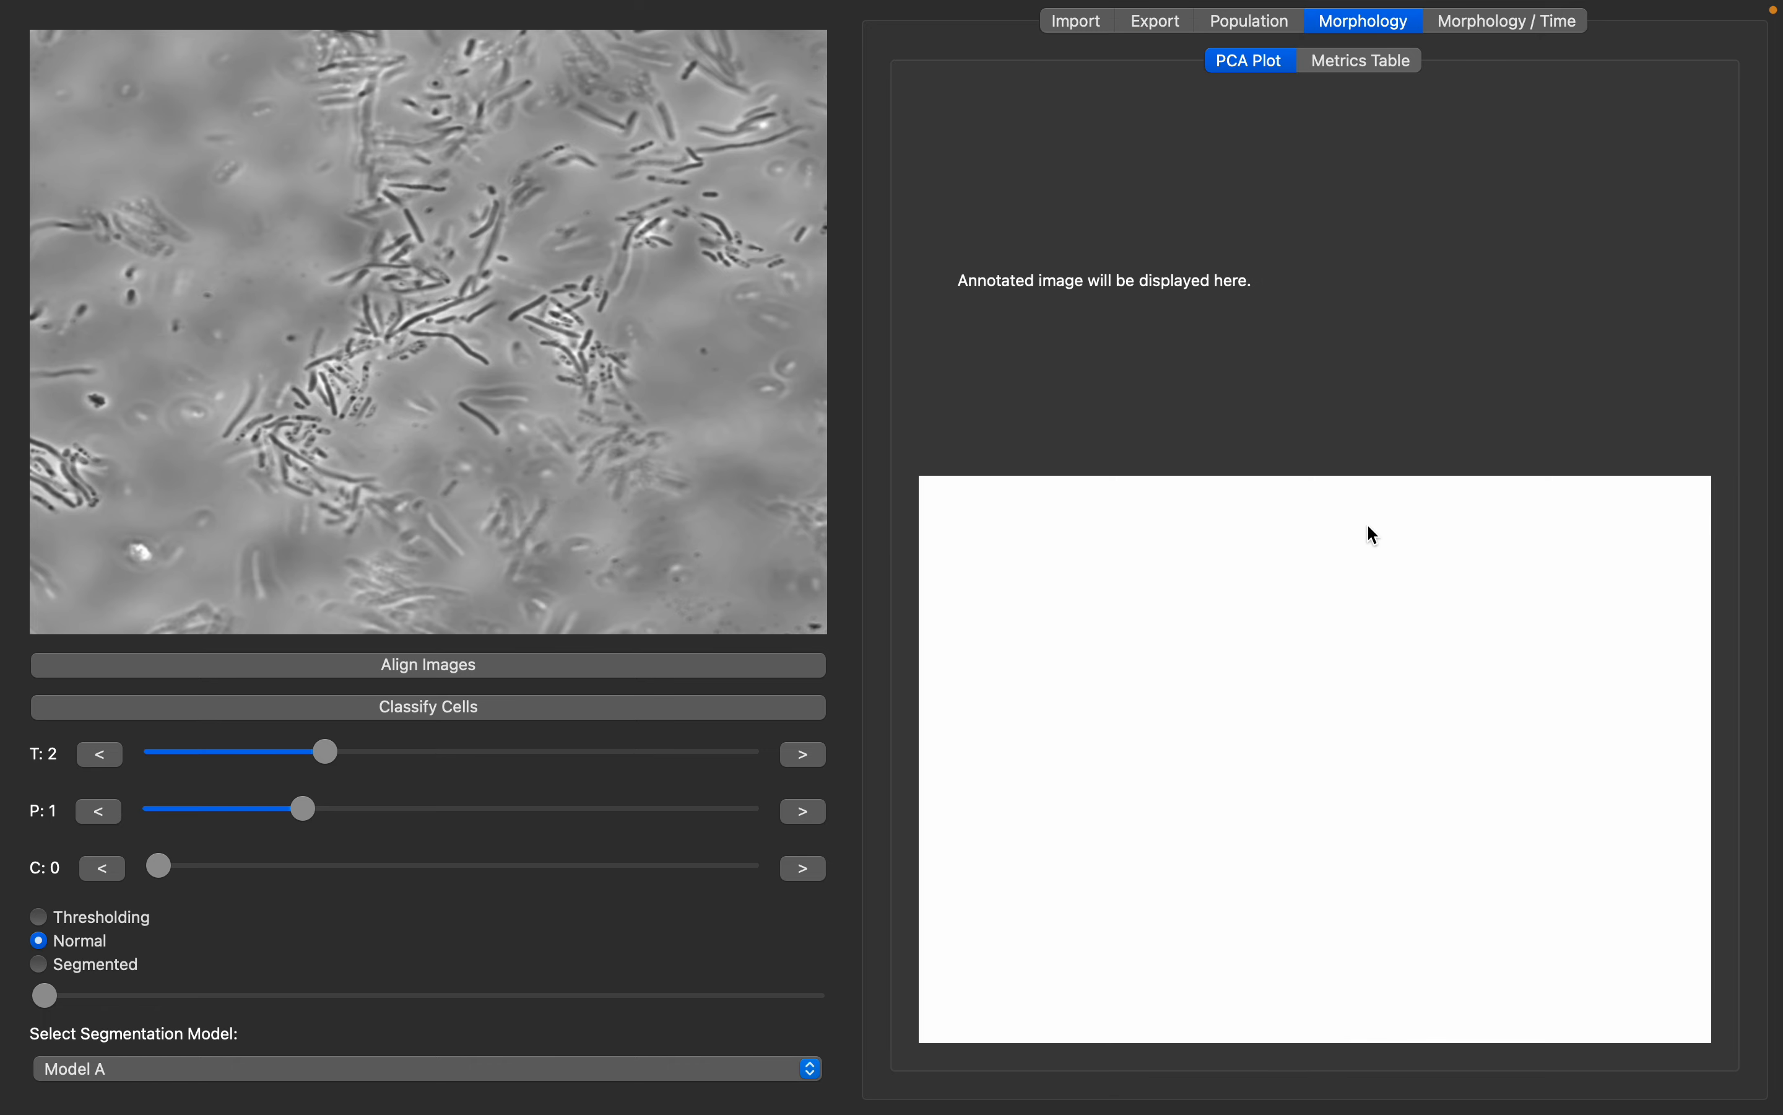
left_click(1159, 26)
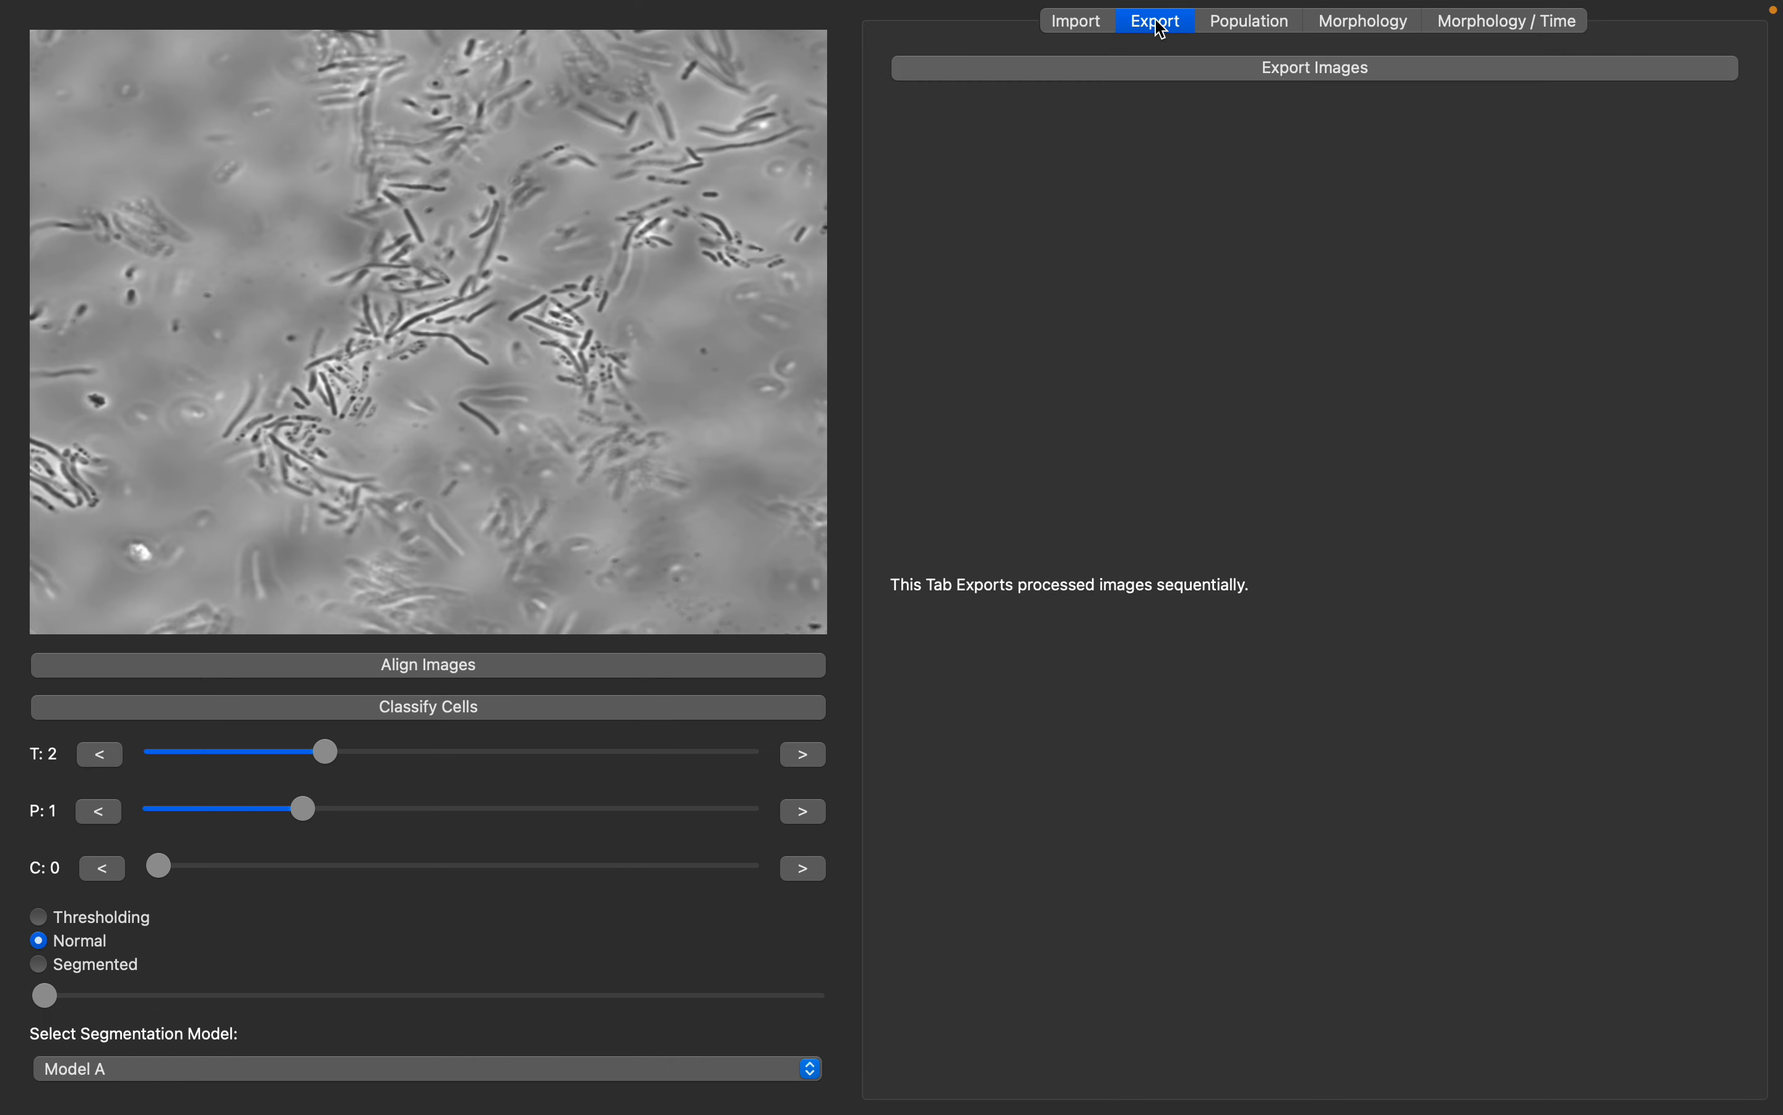
left_click(1283, 27)
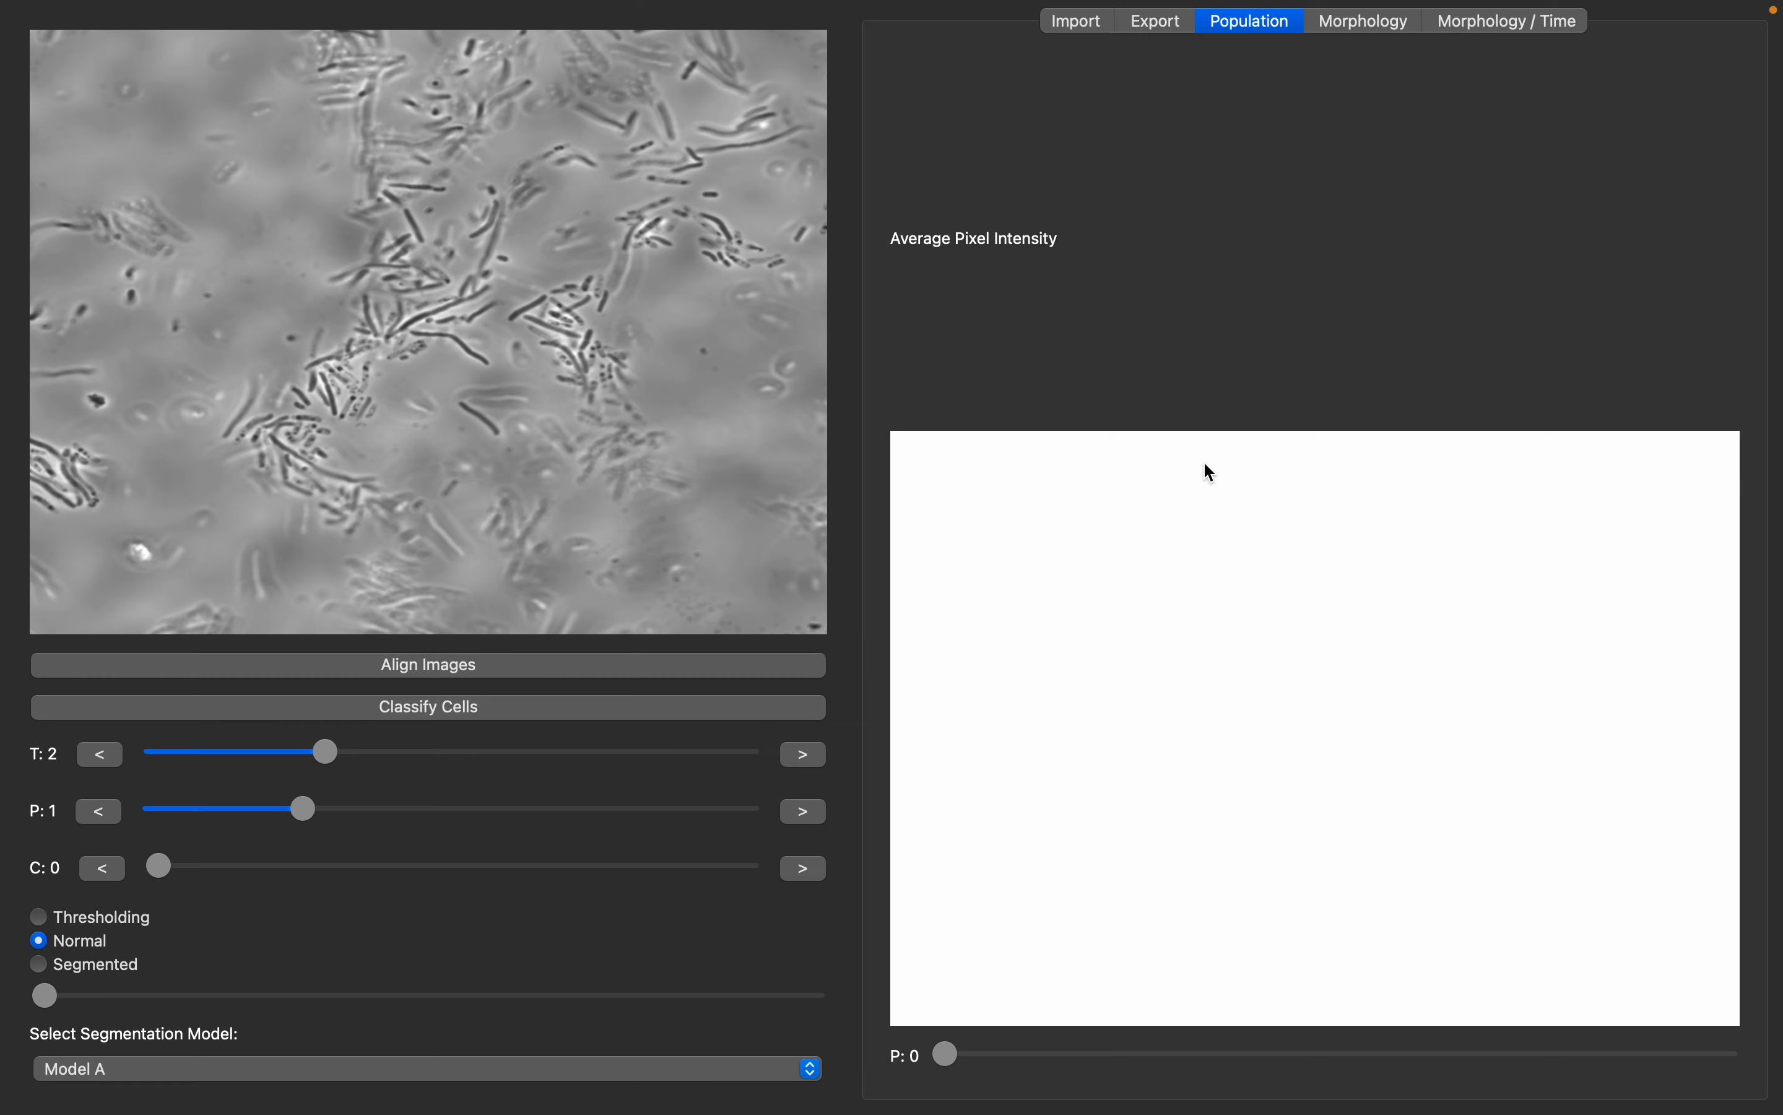
left_click(1390, 40)
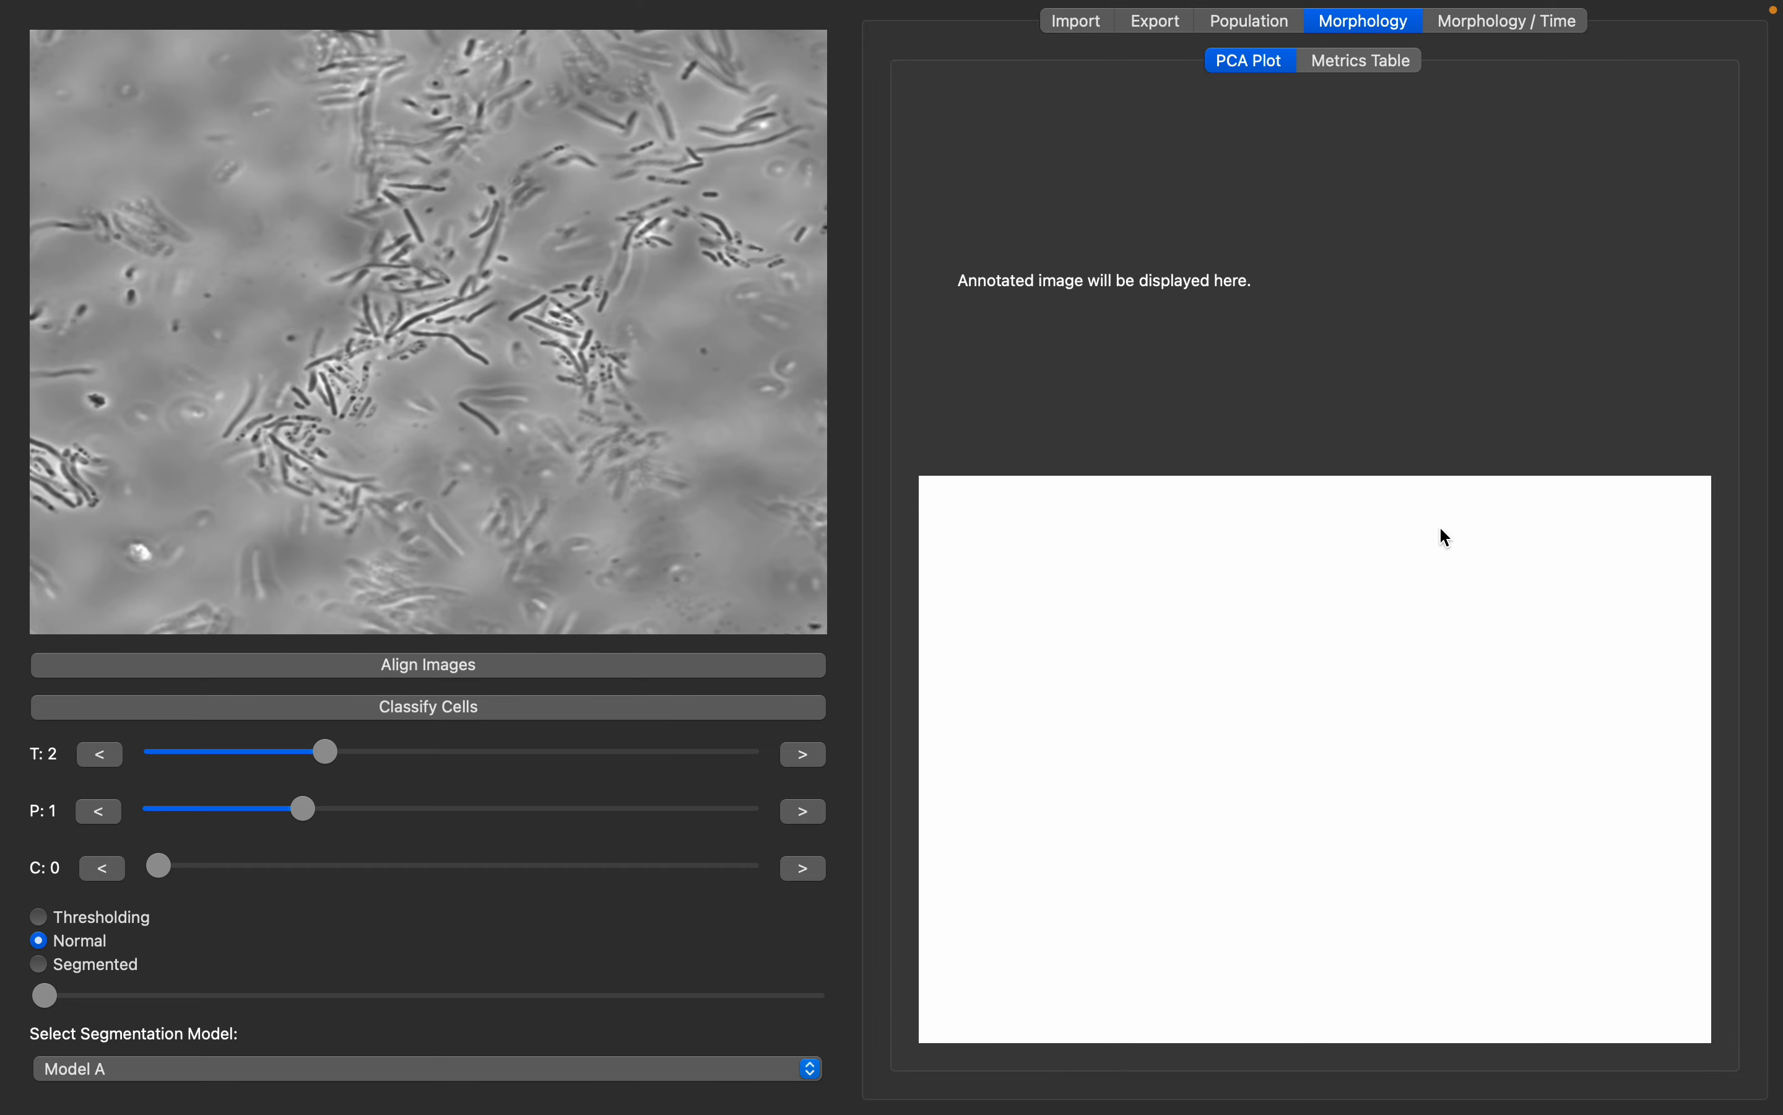
left_click(1161, 31)
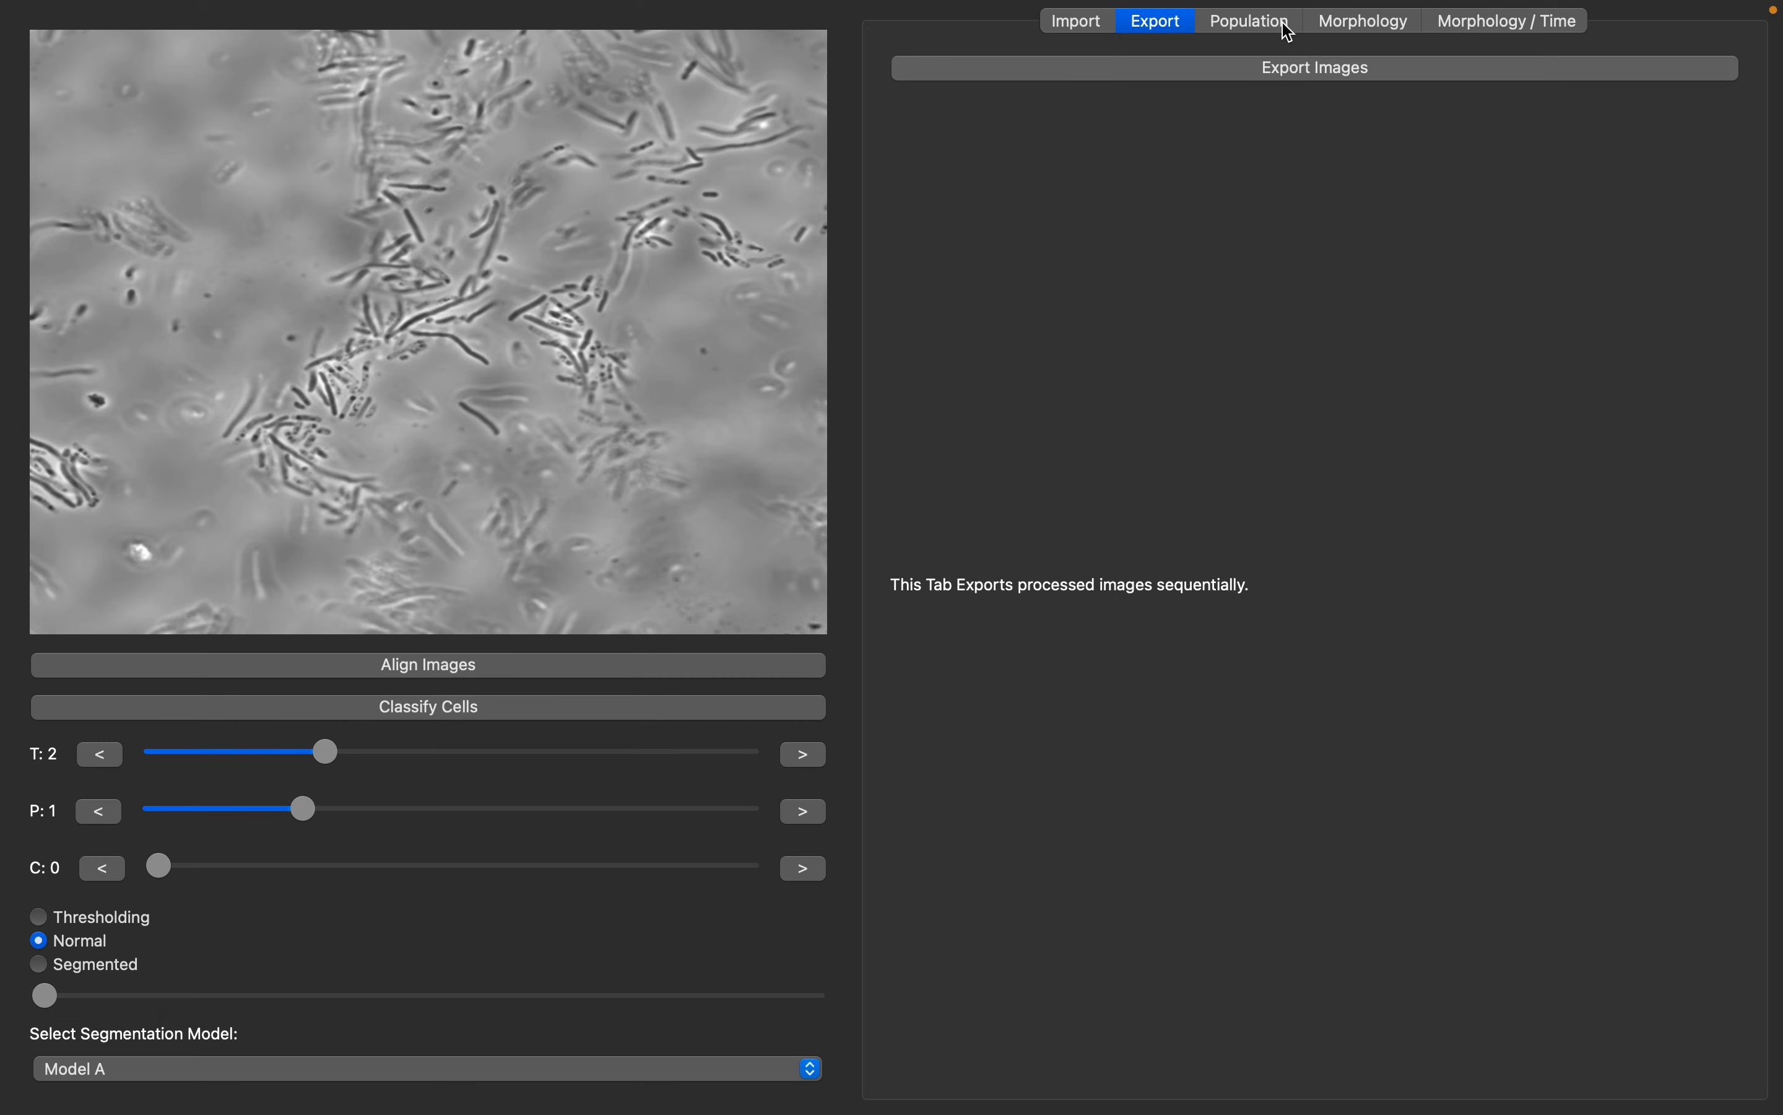
left_click(1288, 30)
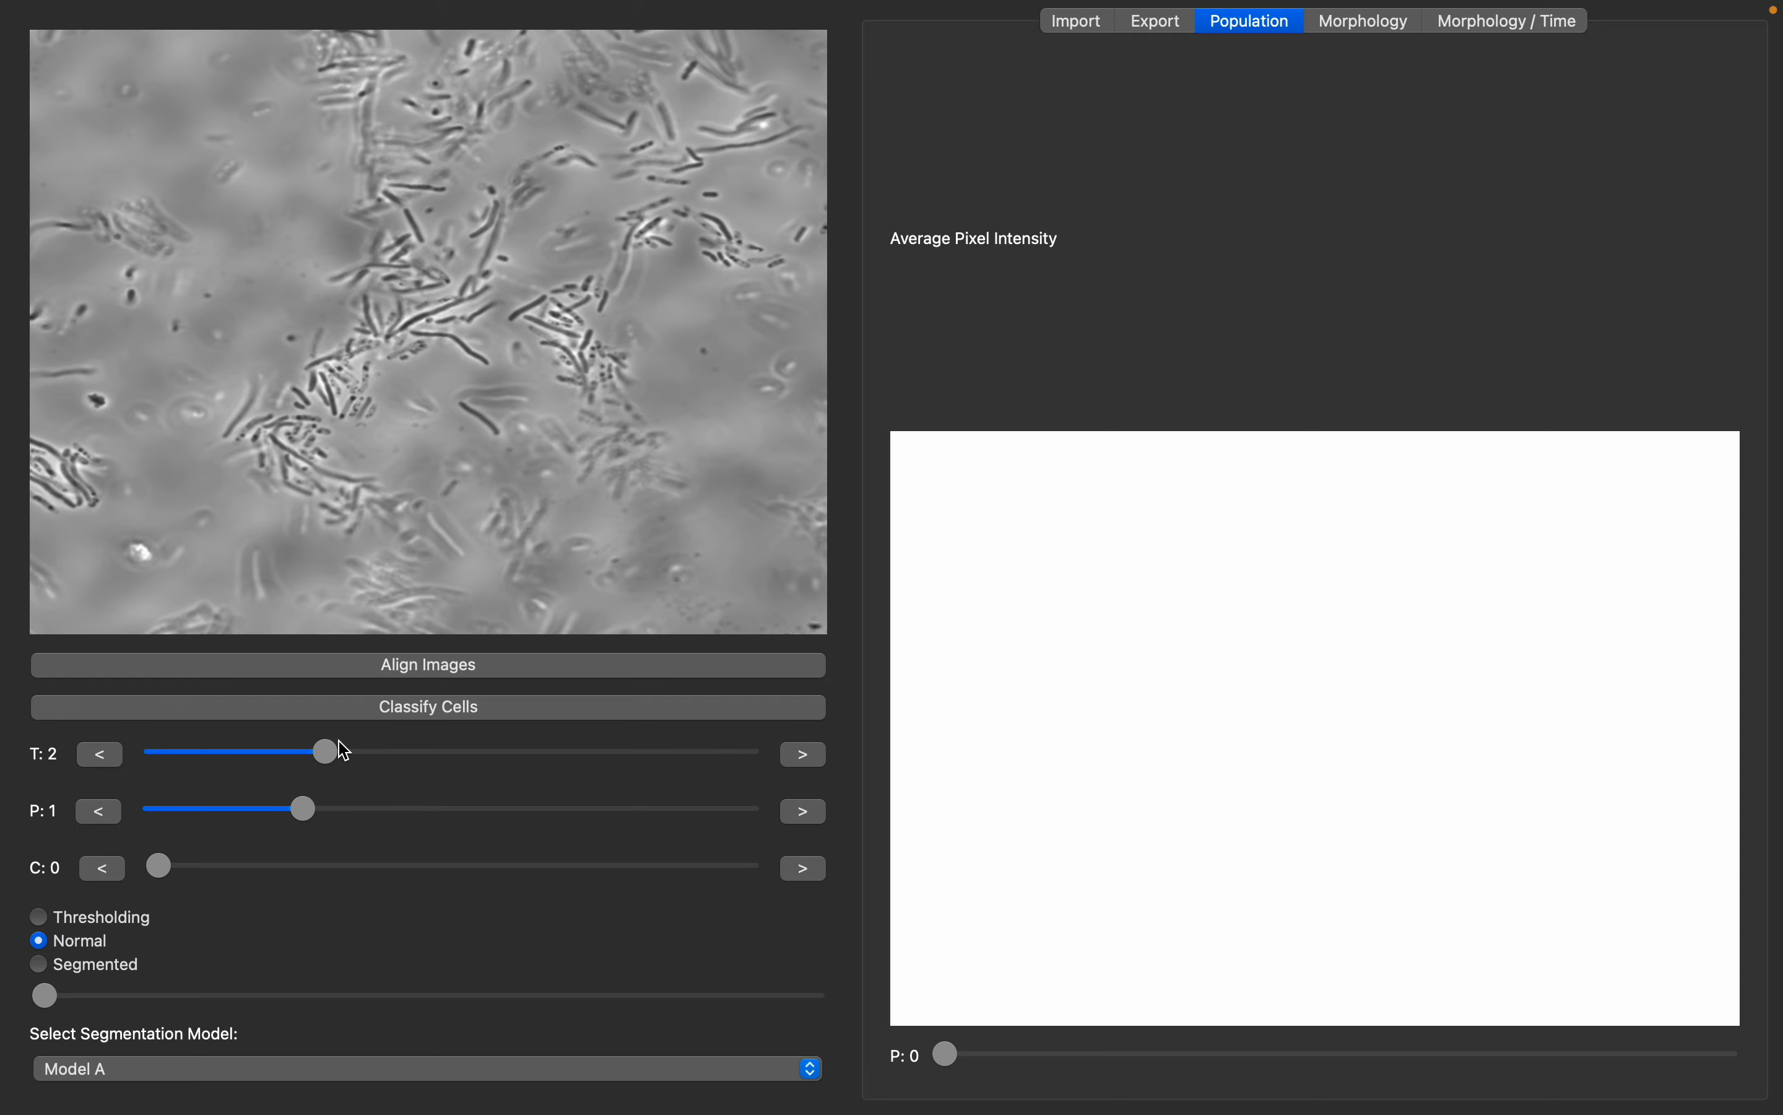
Step: Show time 4 at position 1 in the segmented view with Model A and classify its cells
left_click_drag(325, 752, 495, 750)
left_click_drag(316, 818, 262, 806)
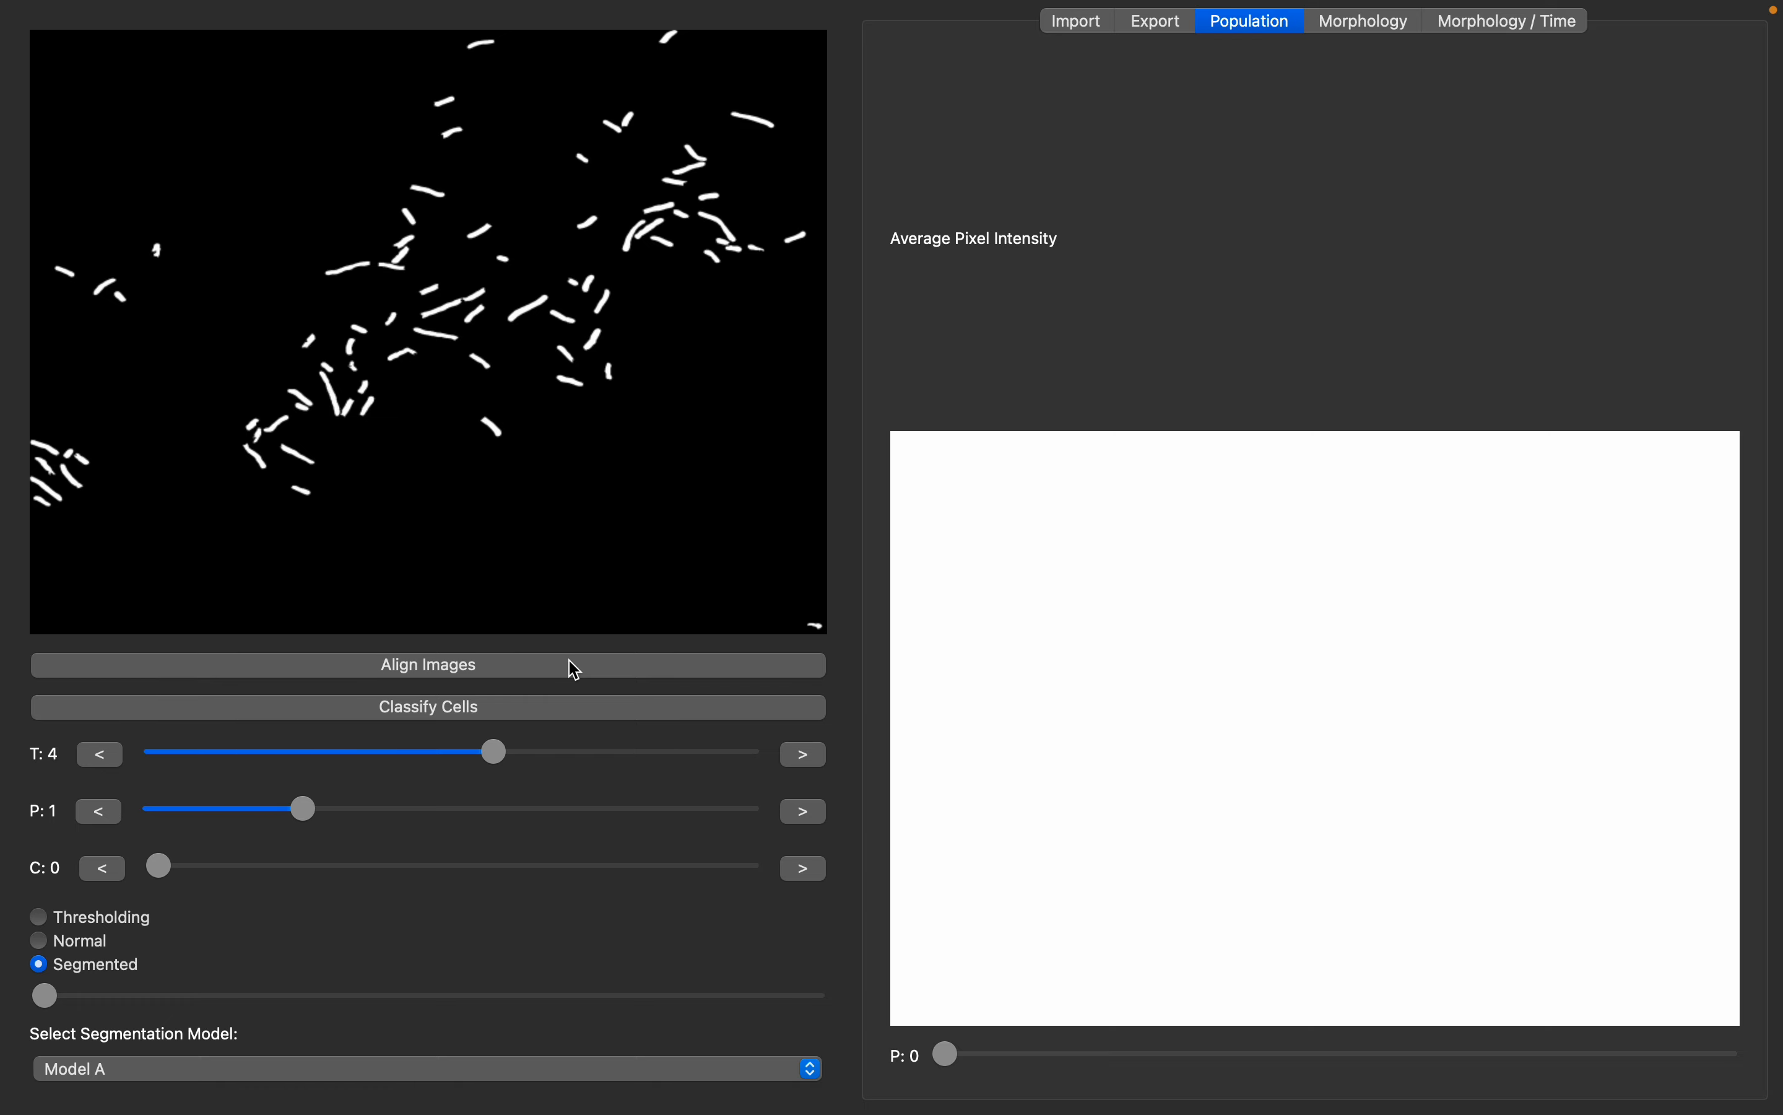
left_click(483, 709)
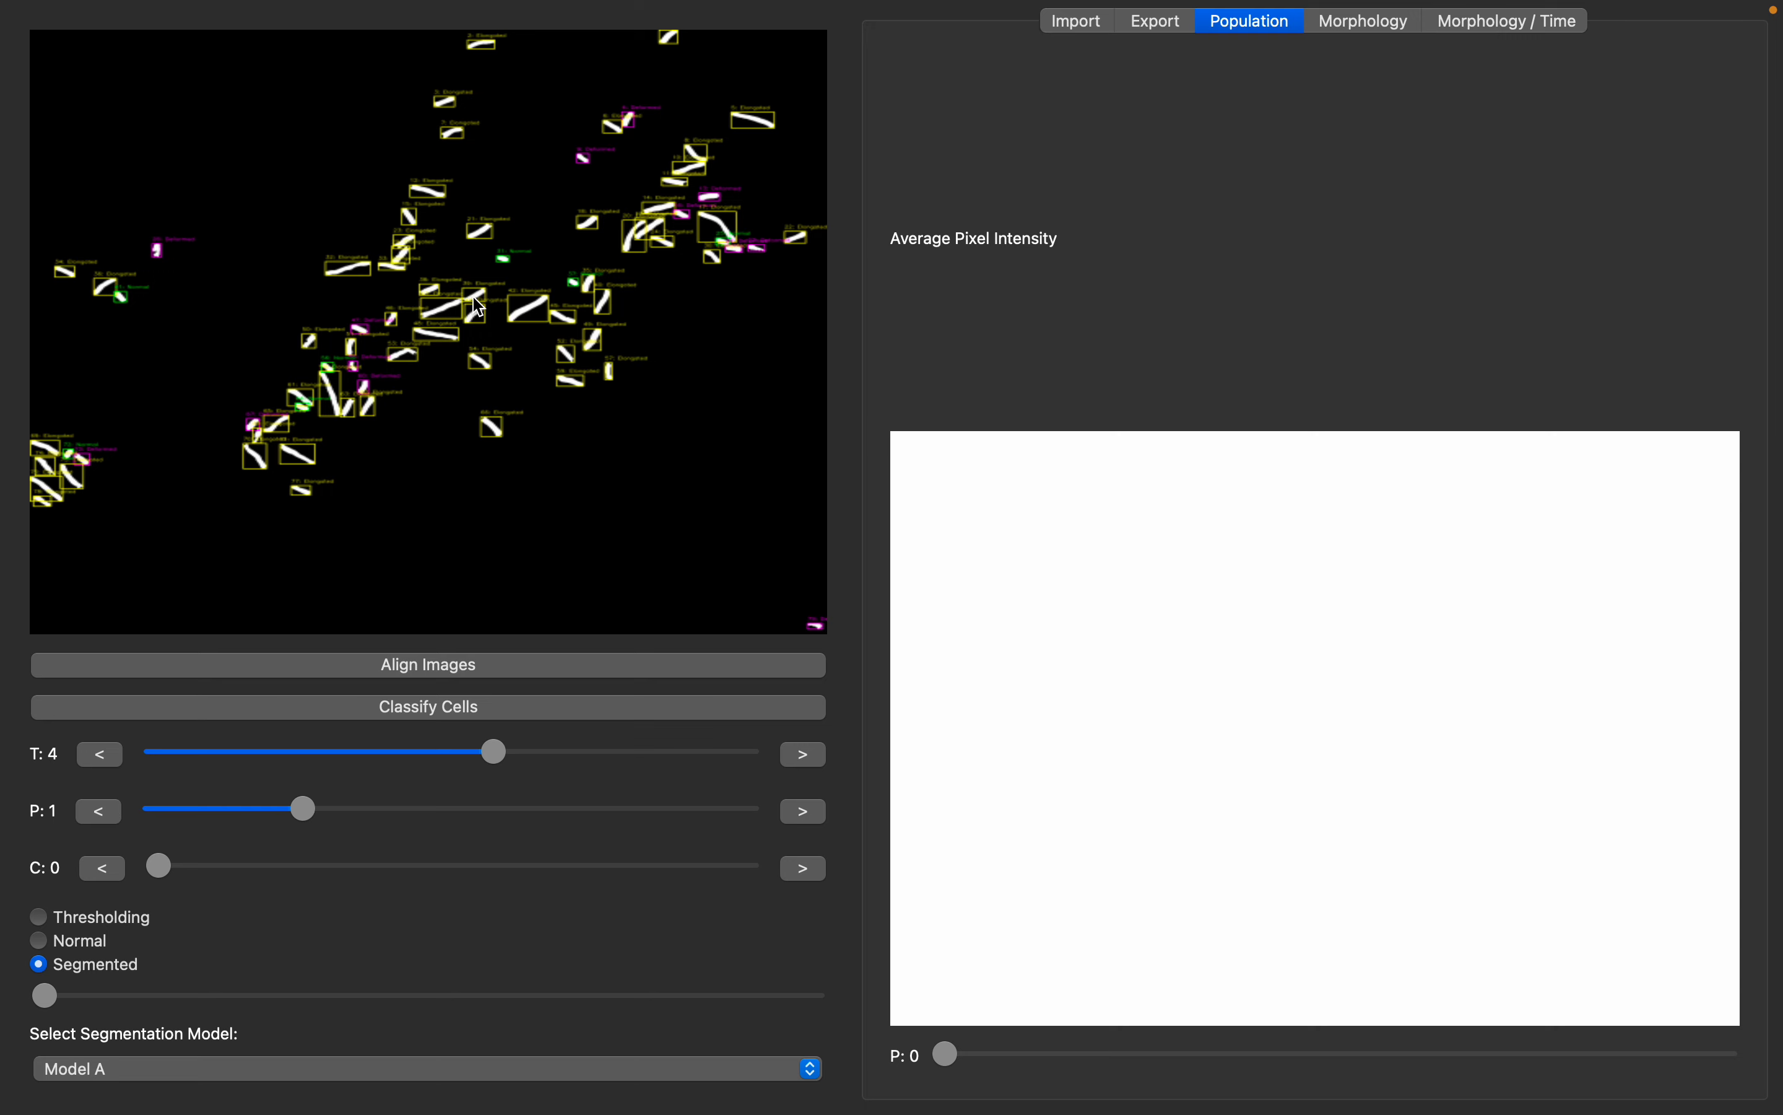
right_click(593, 502)
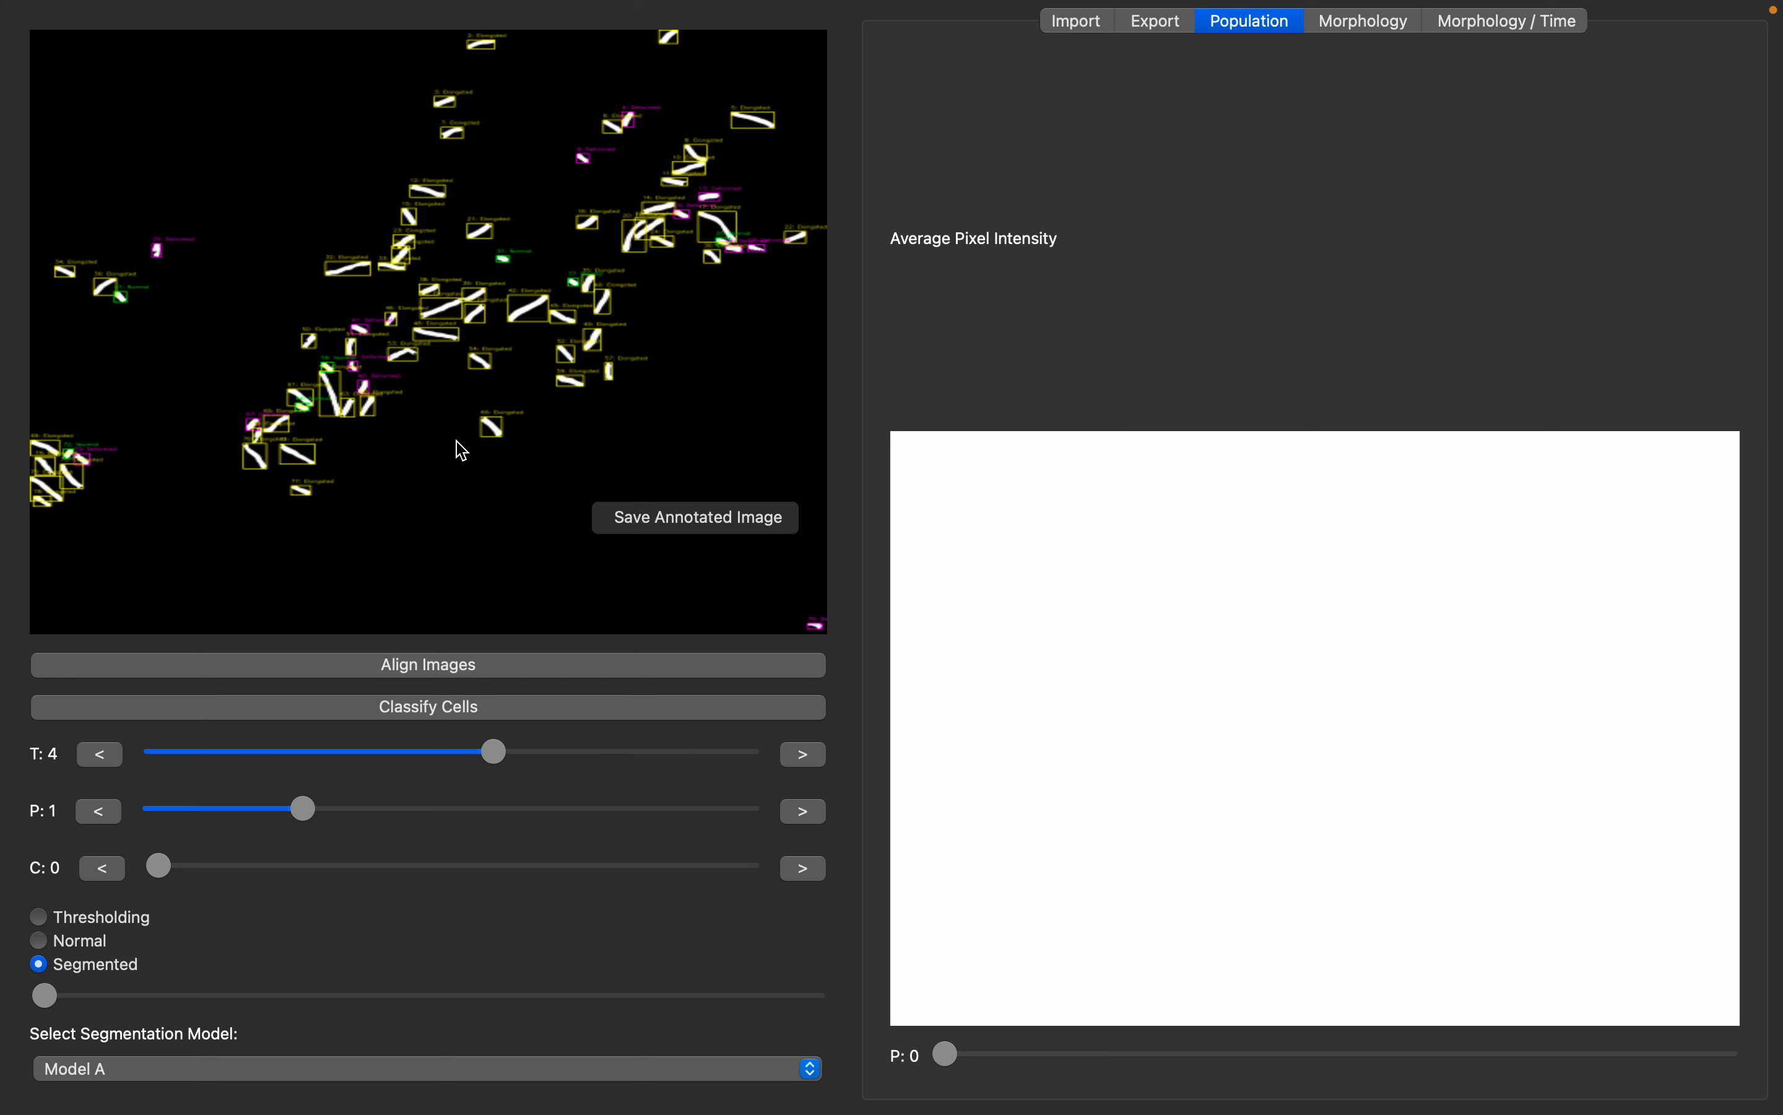
left_click(693, 526)
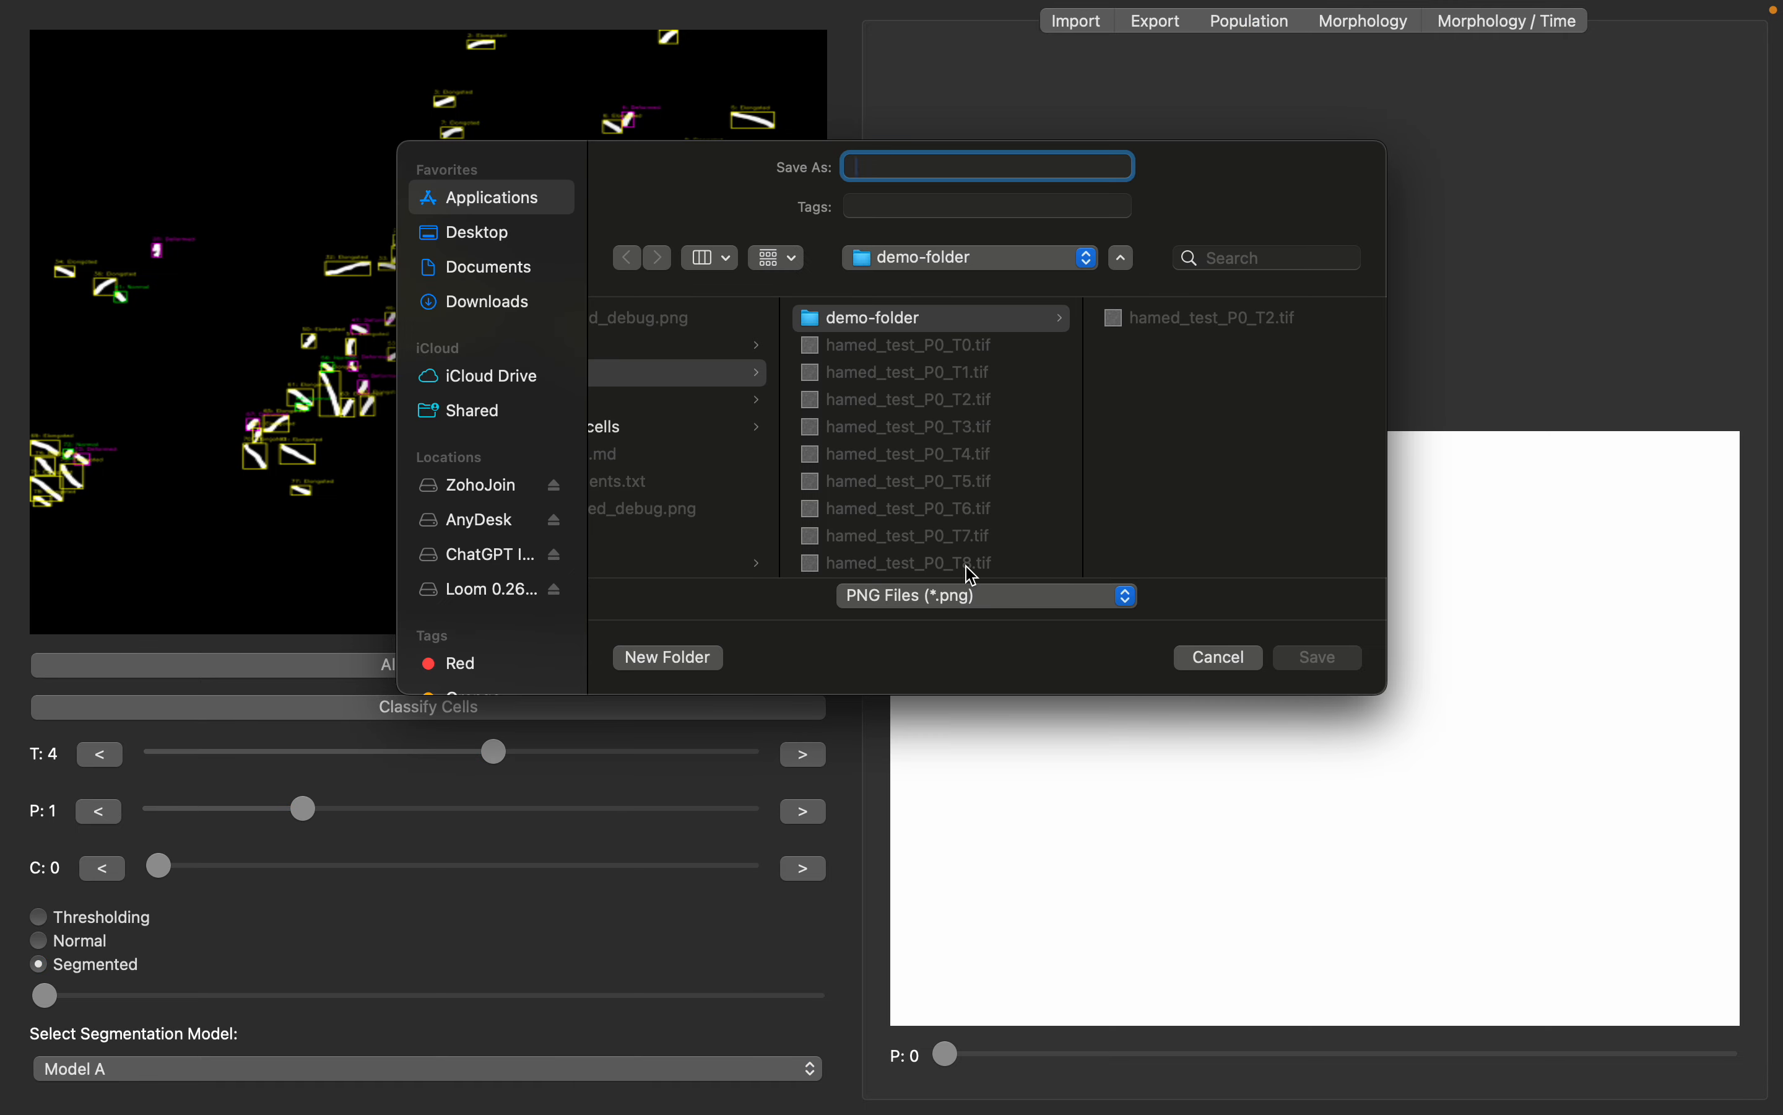
left_click(1245, 659)
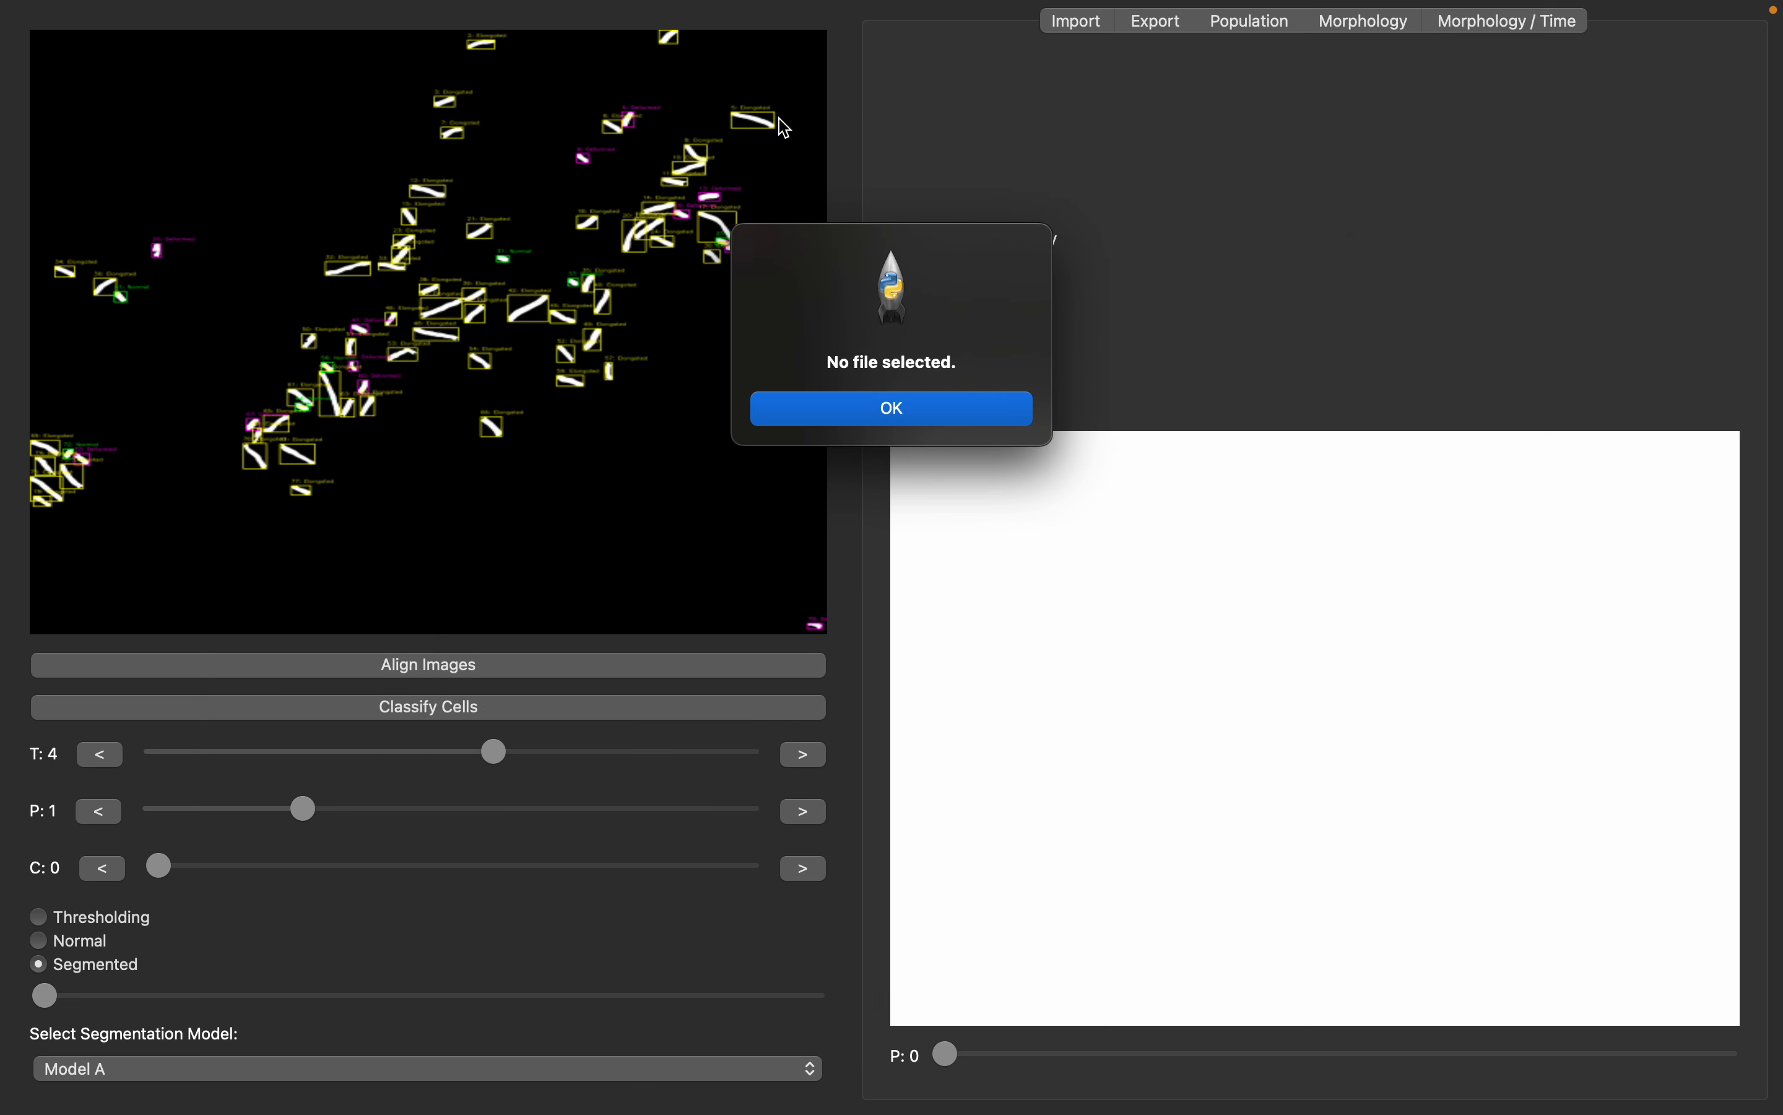
left_click(912, 419)
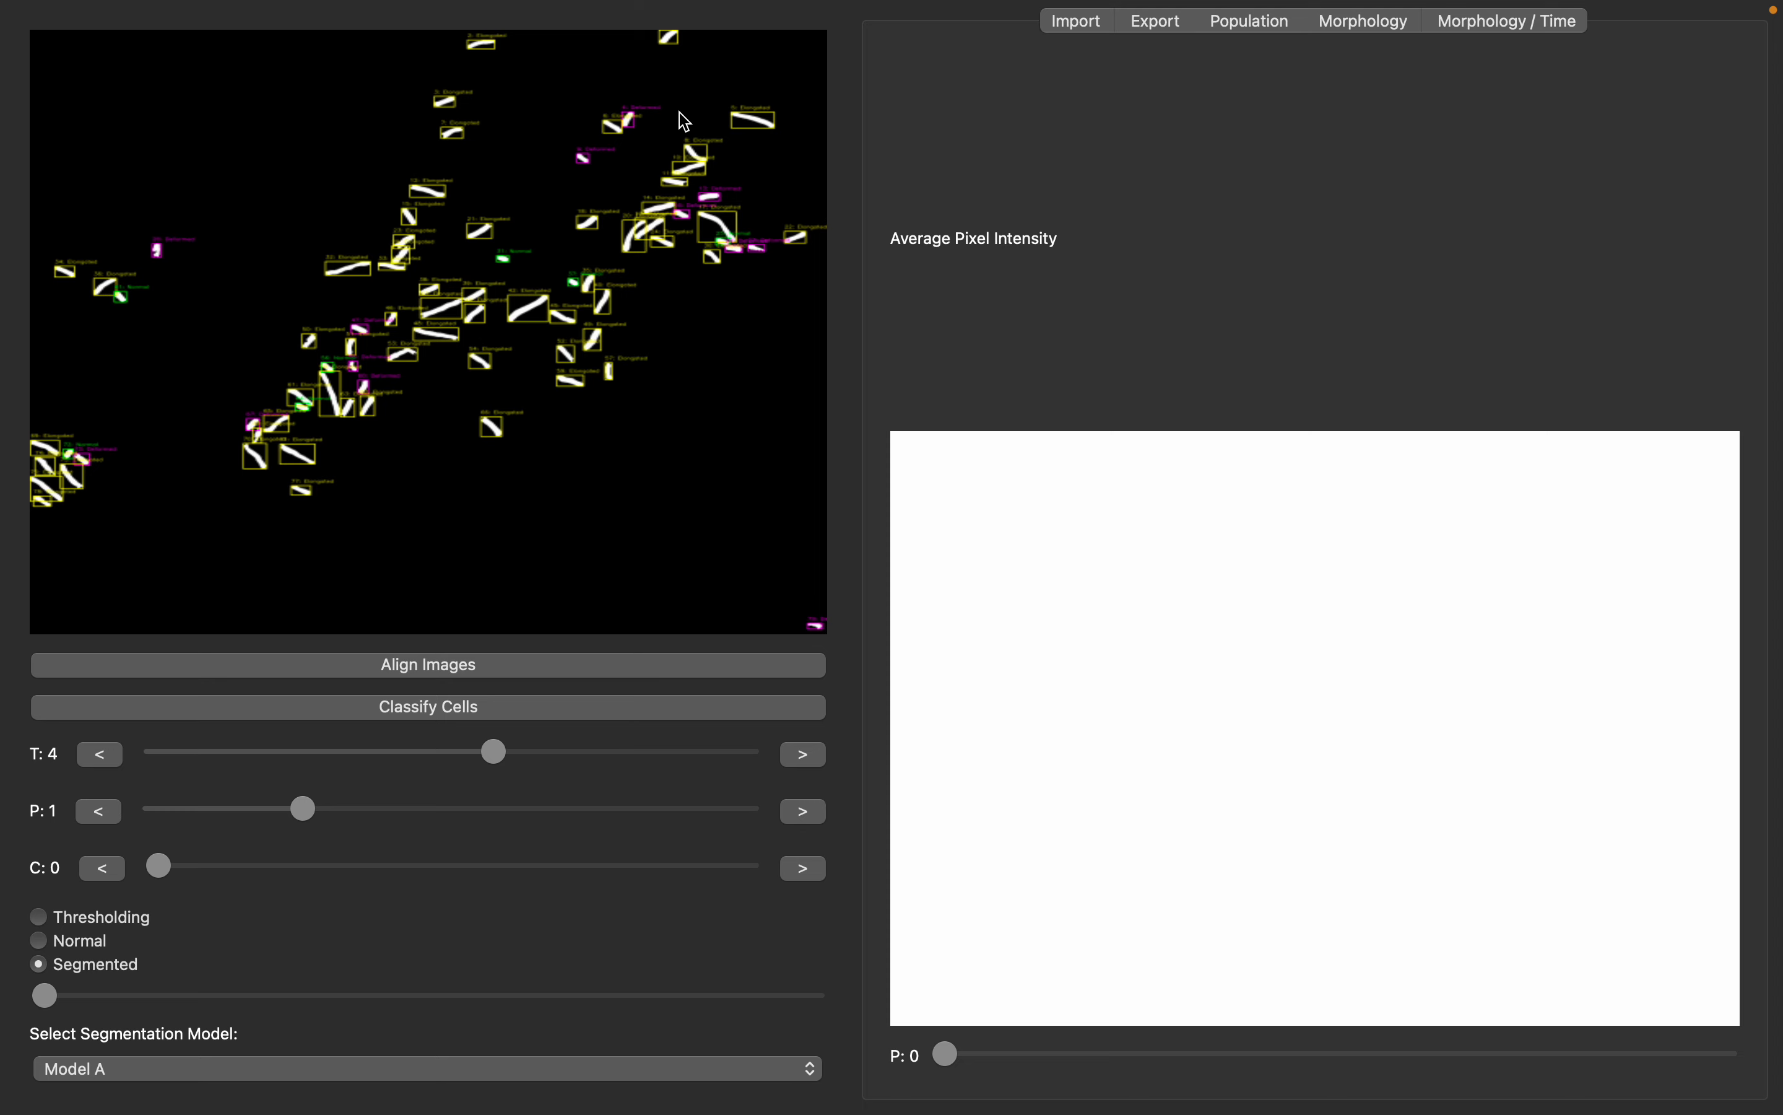
Step: Save the annotated image of the classified cells as the PNG file annot_demo in the datasets folder
right_click(591, 509)
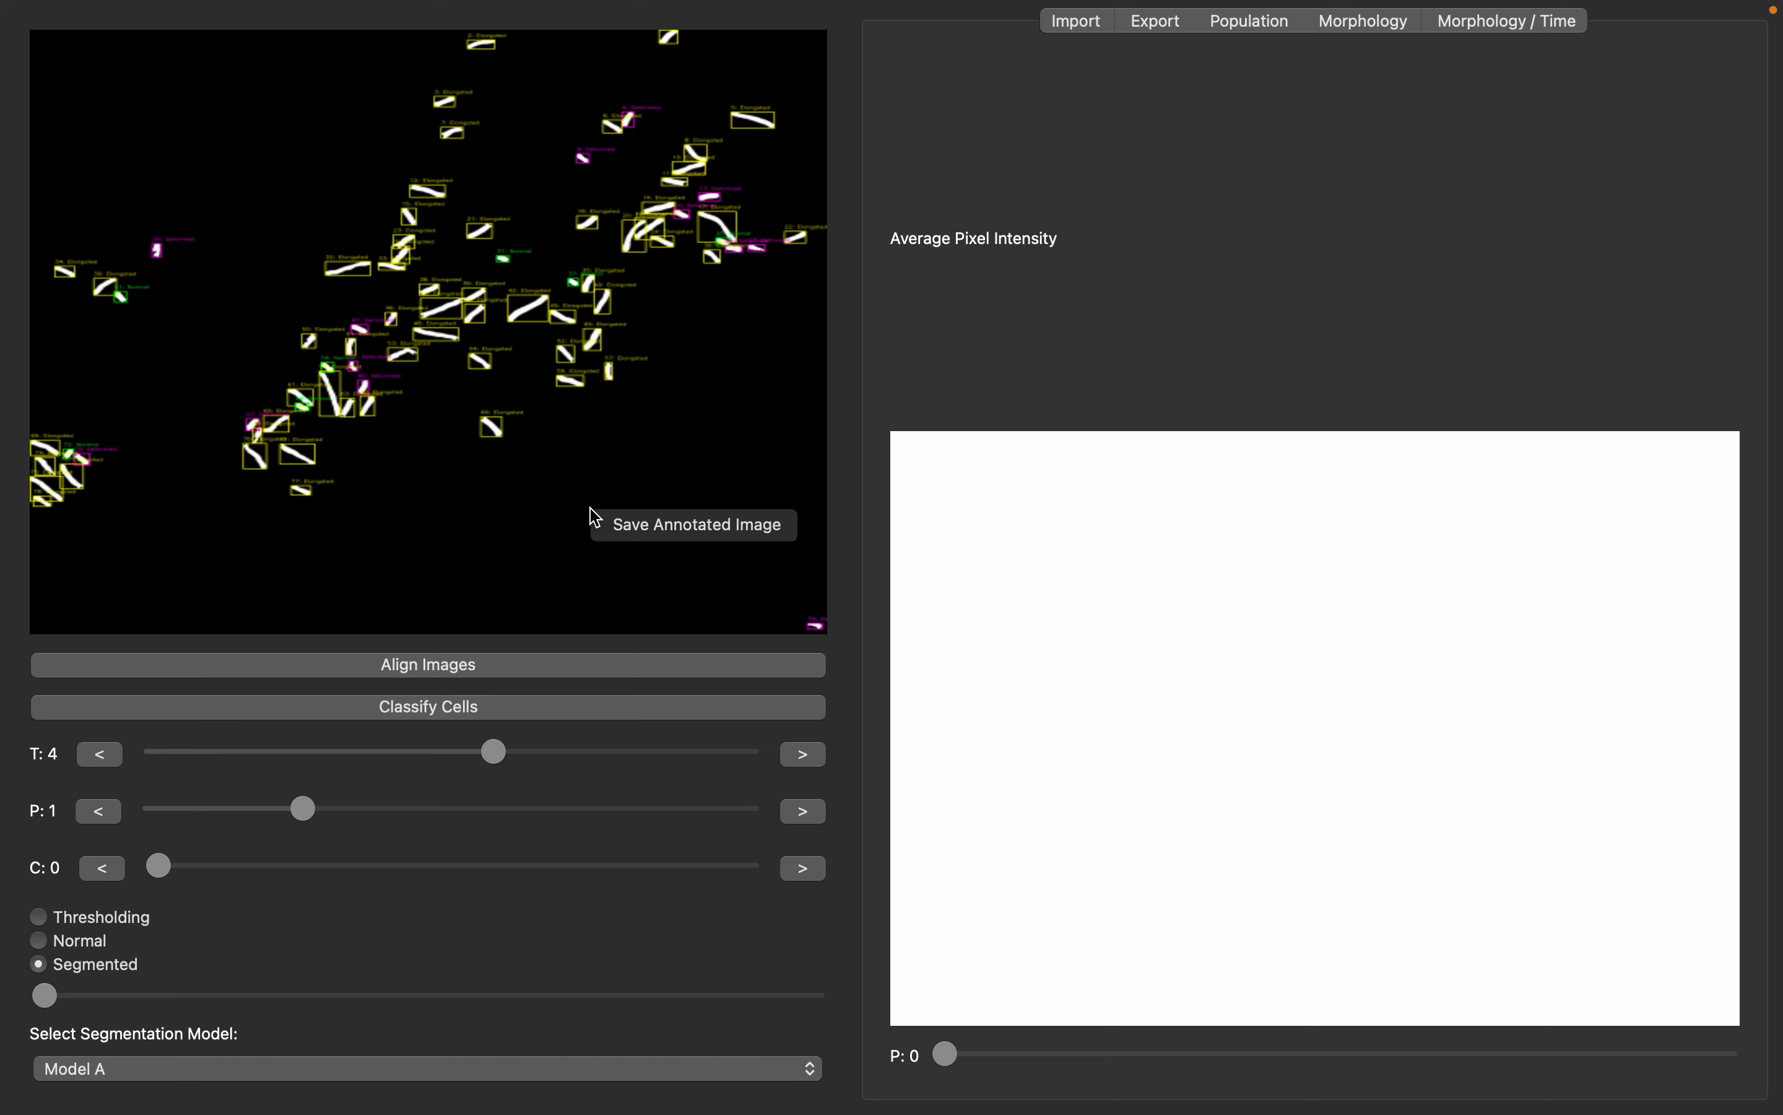
left_click(658, 539)
right_click(670, 534)
left_click(708, 561)
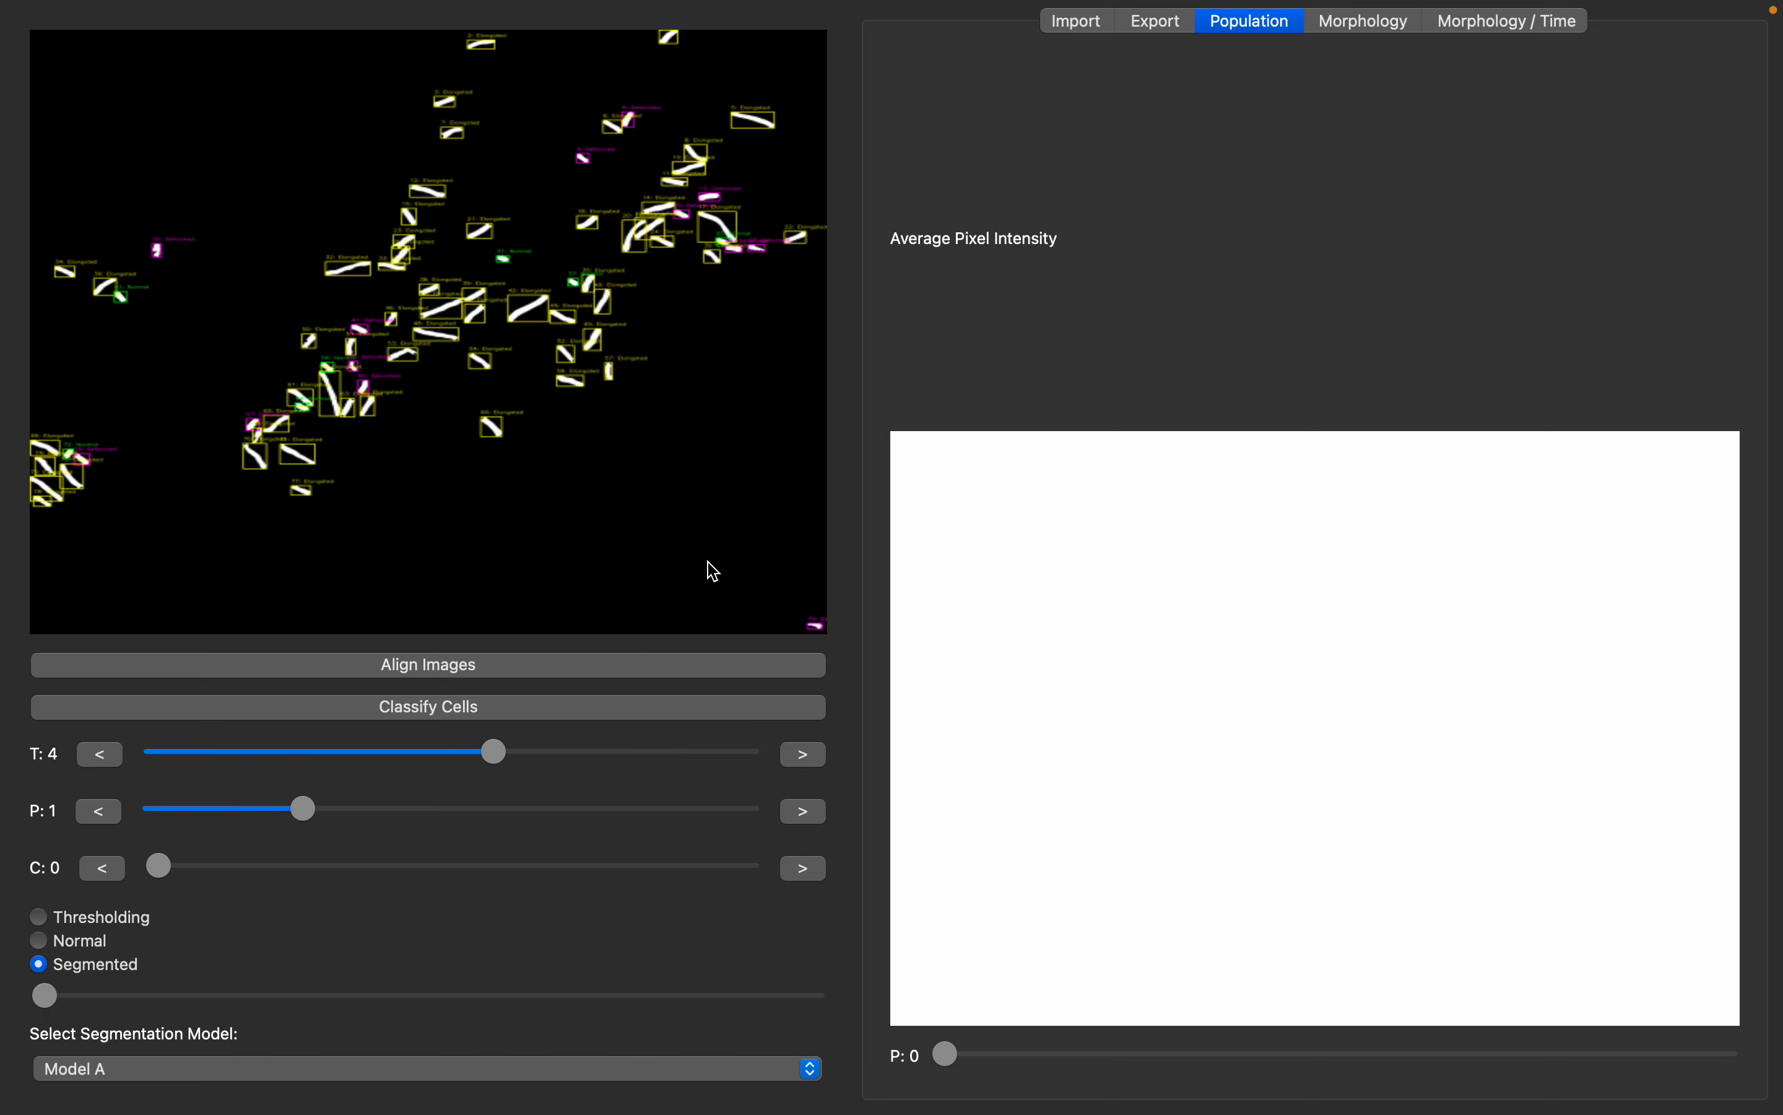
right_click(685, 527)
left_click(707, 546)
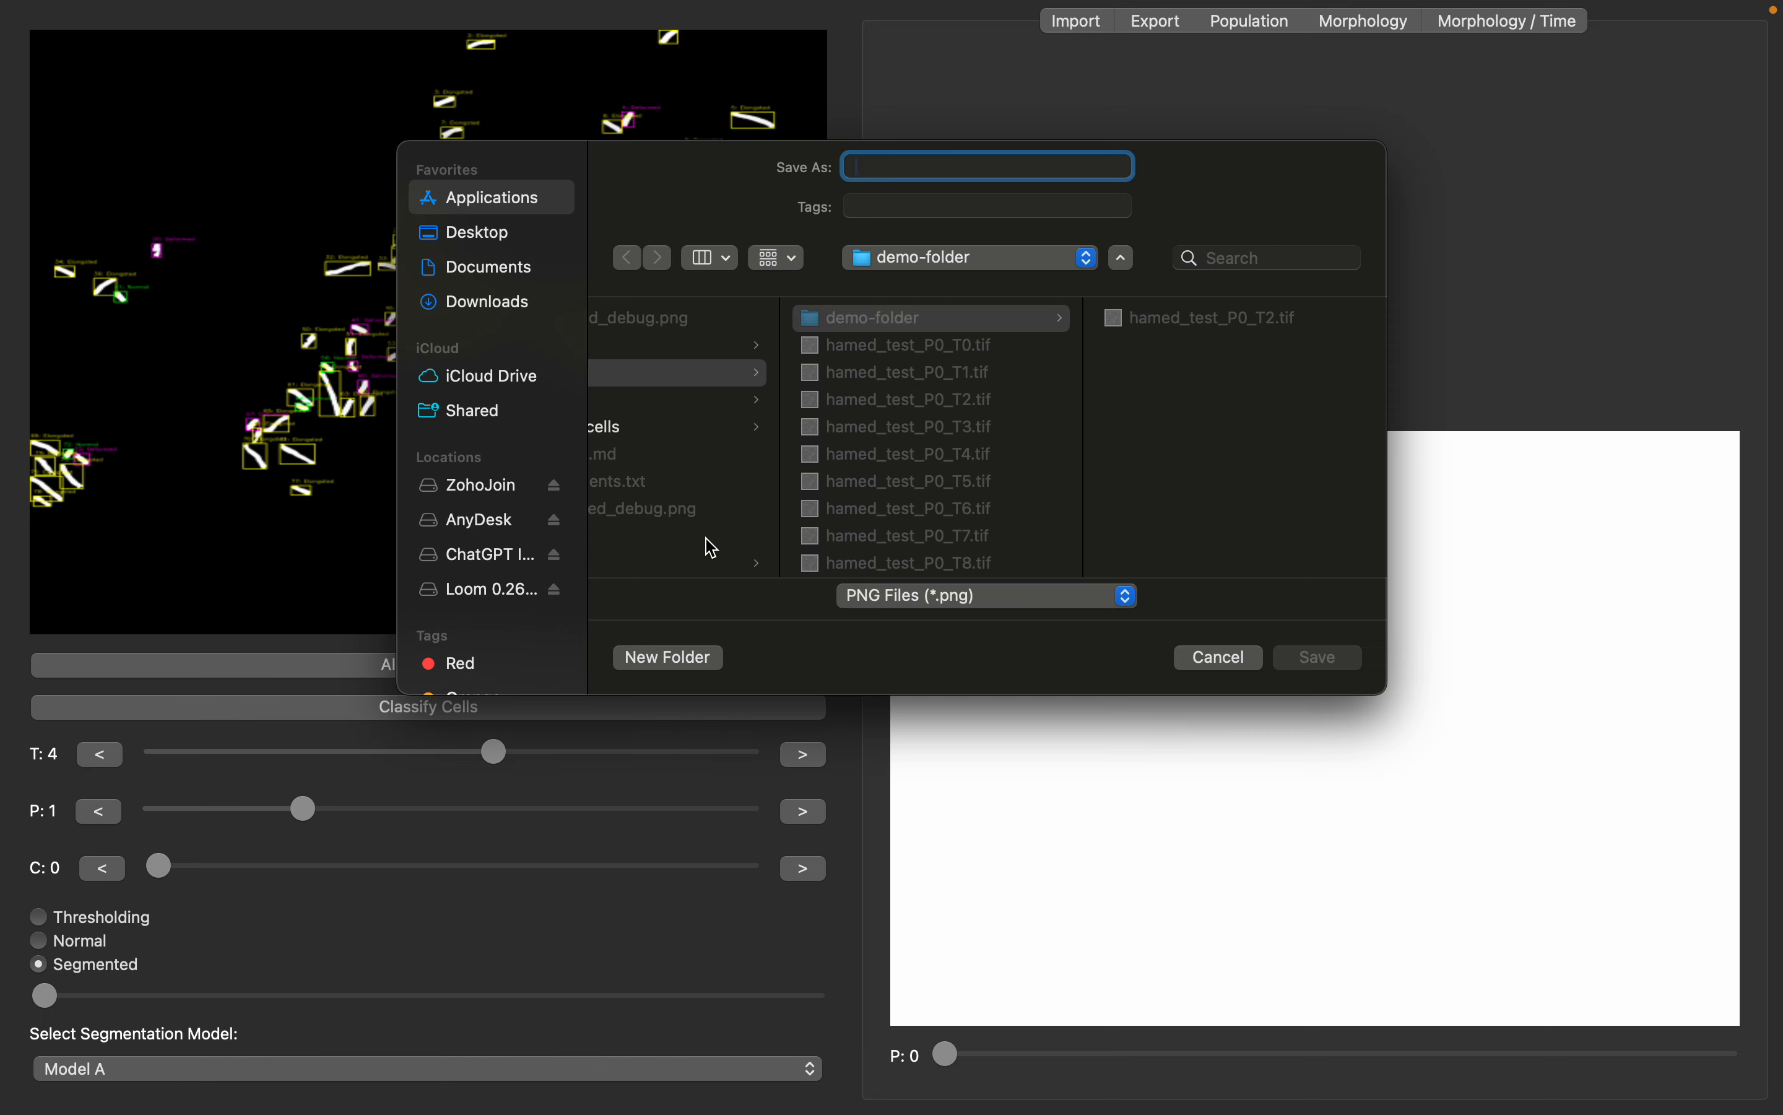
left_click(939, 164)
type("anno")
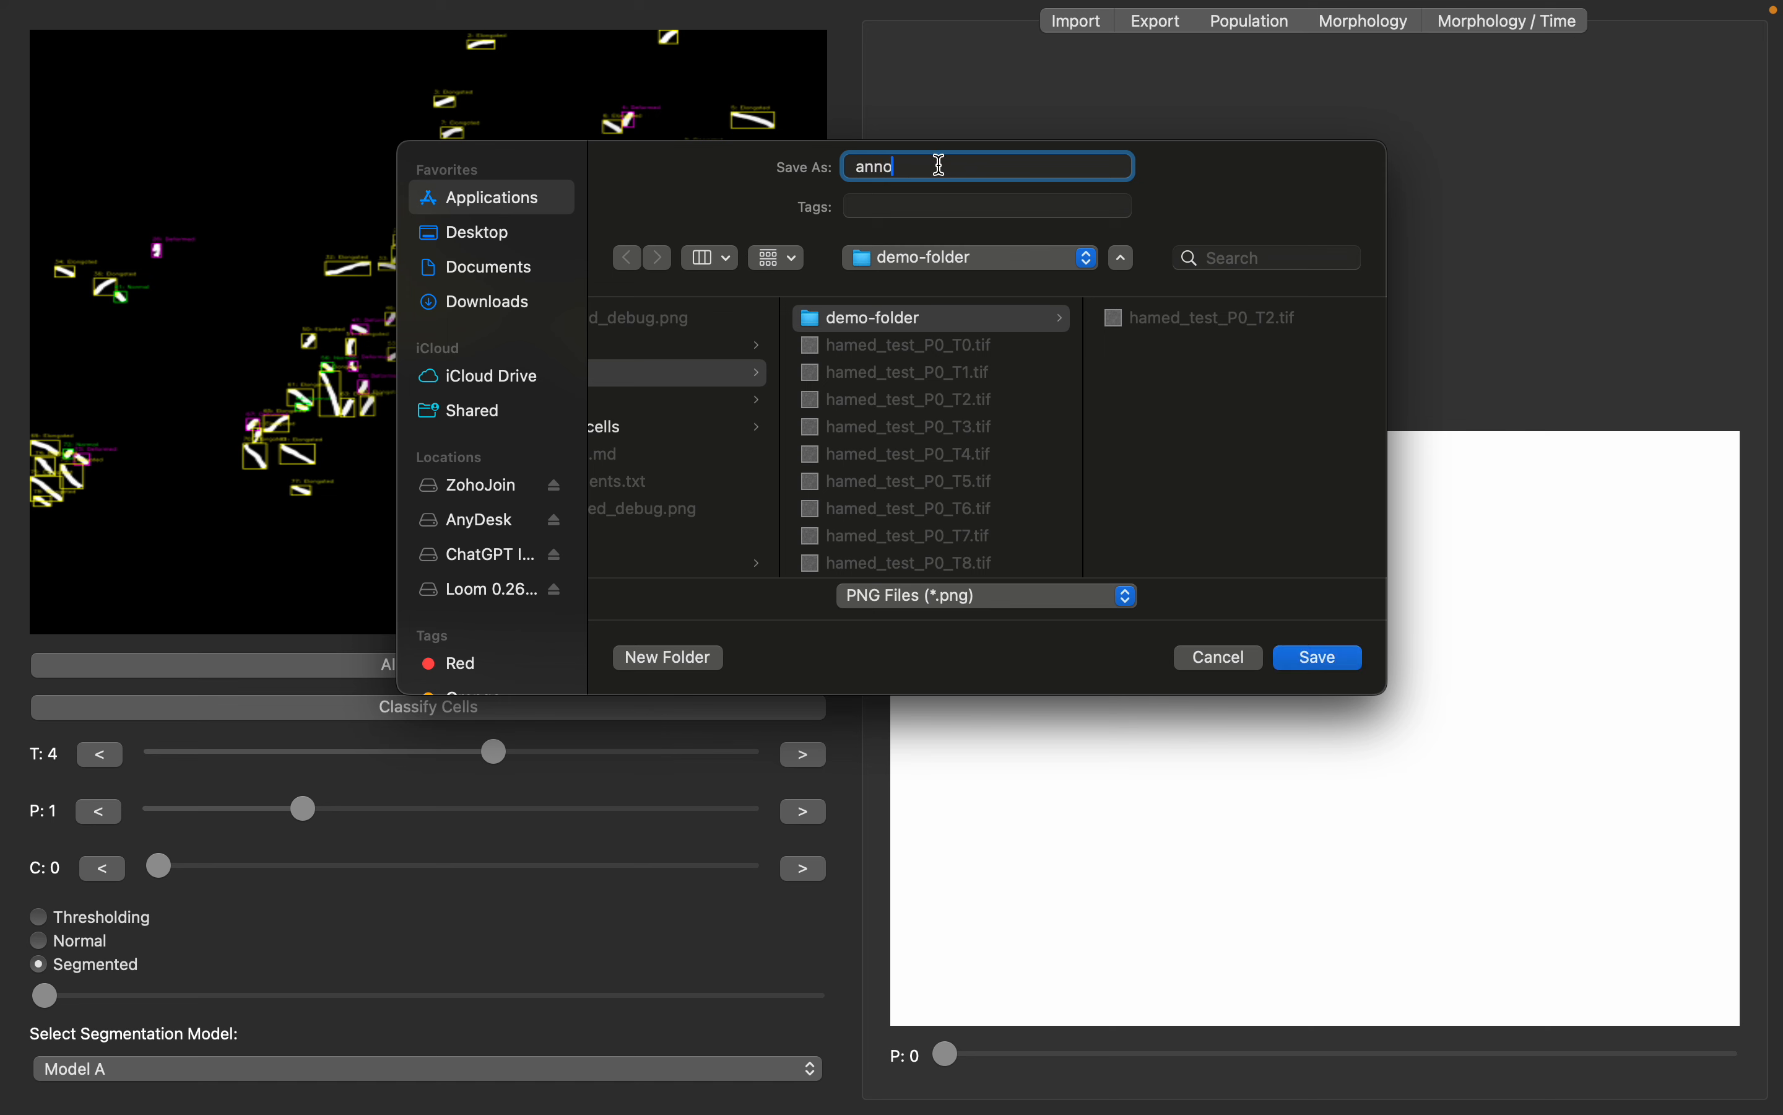
type("t_demo")
left_click(956, 259)
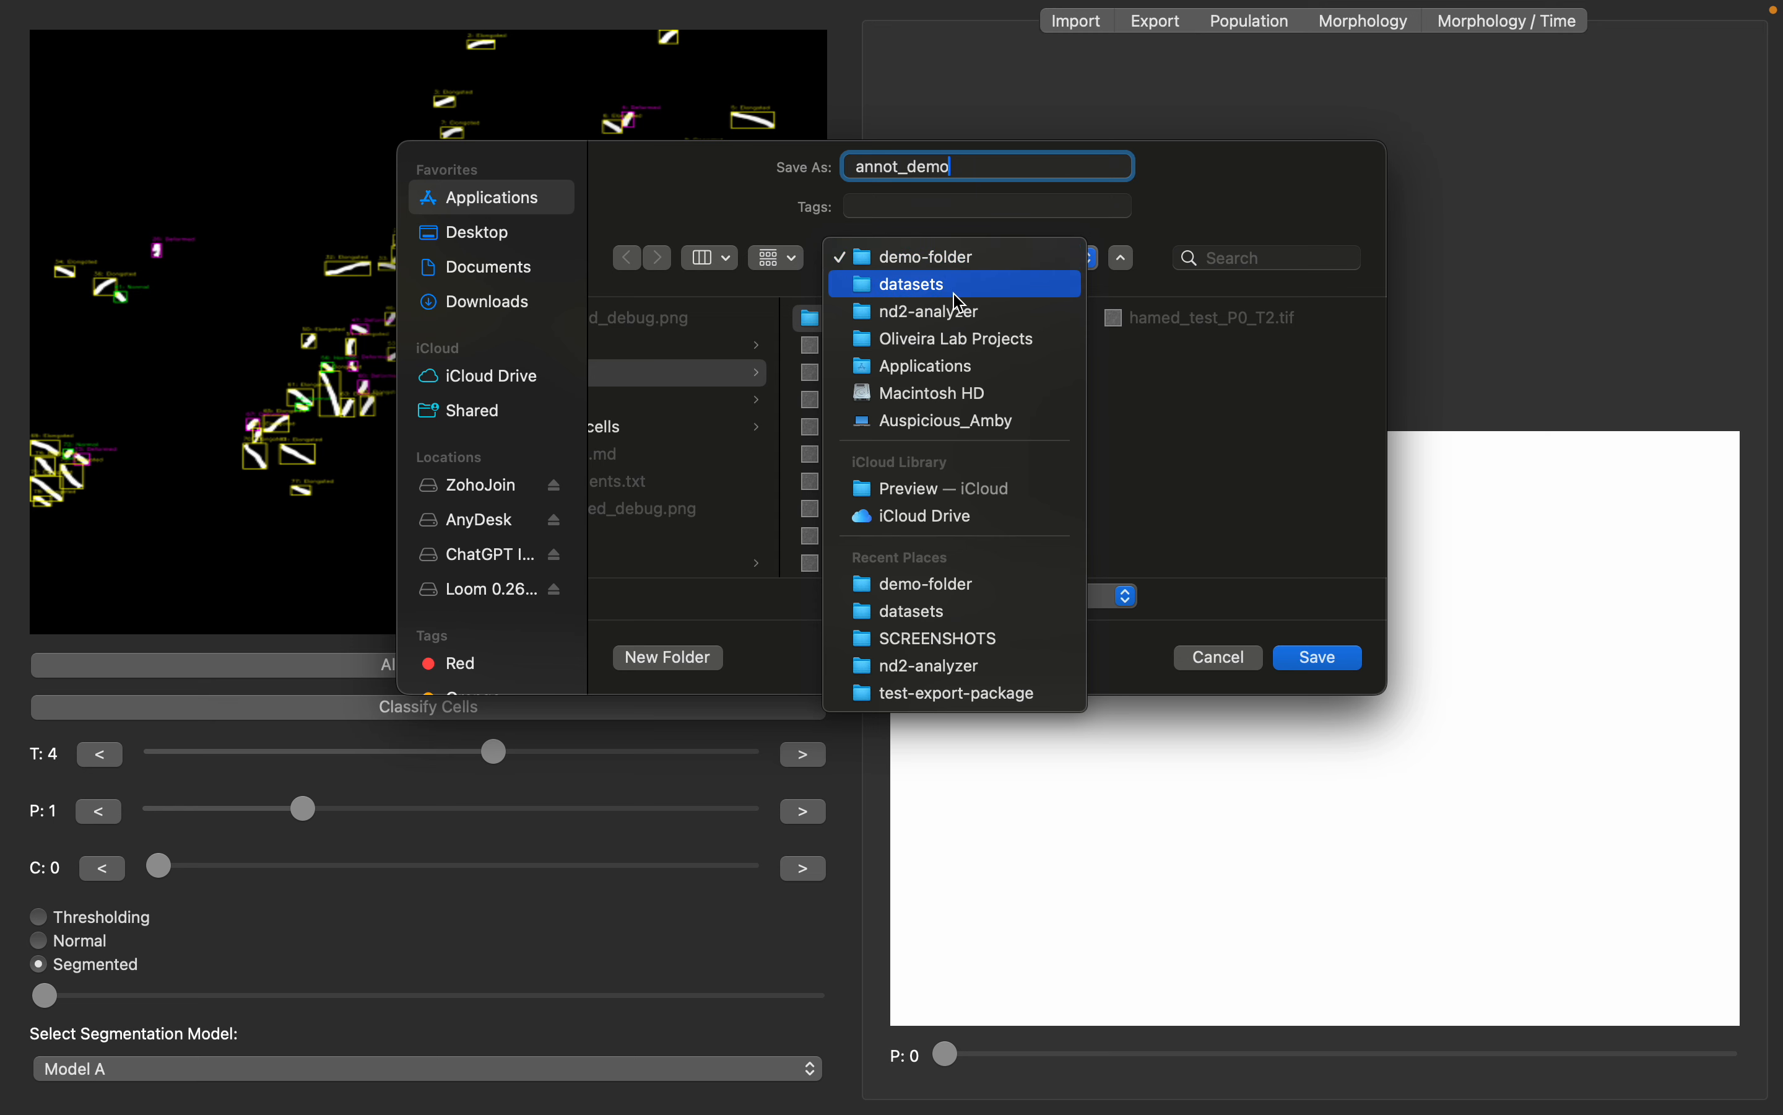
left_click(956, 285)
left_click(1324, 657)
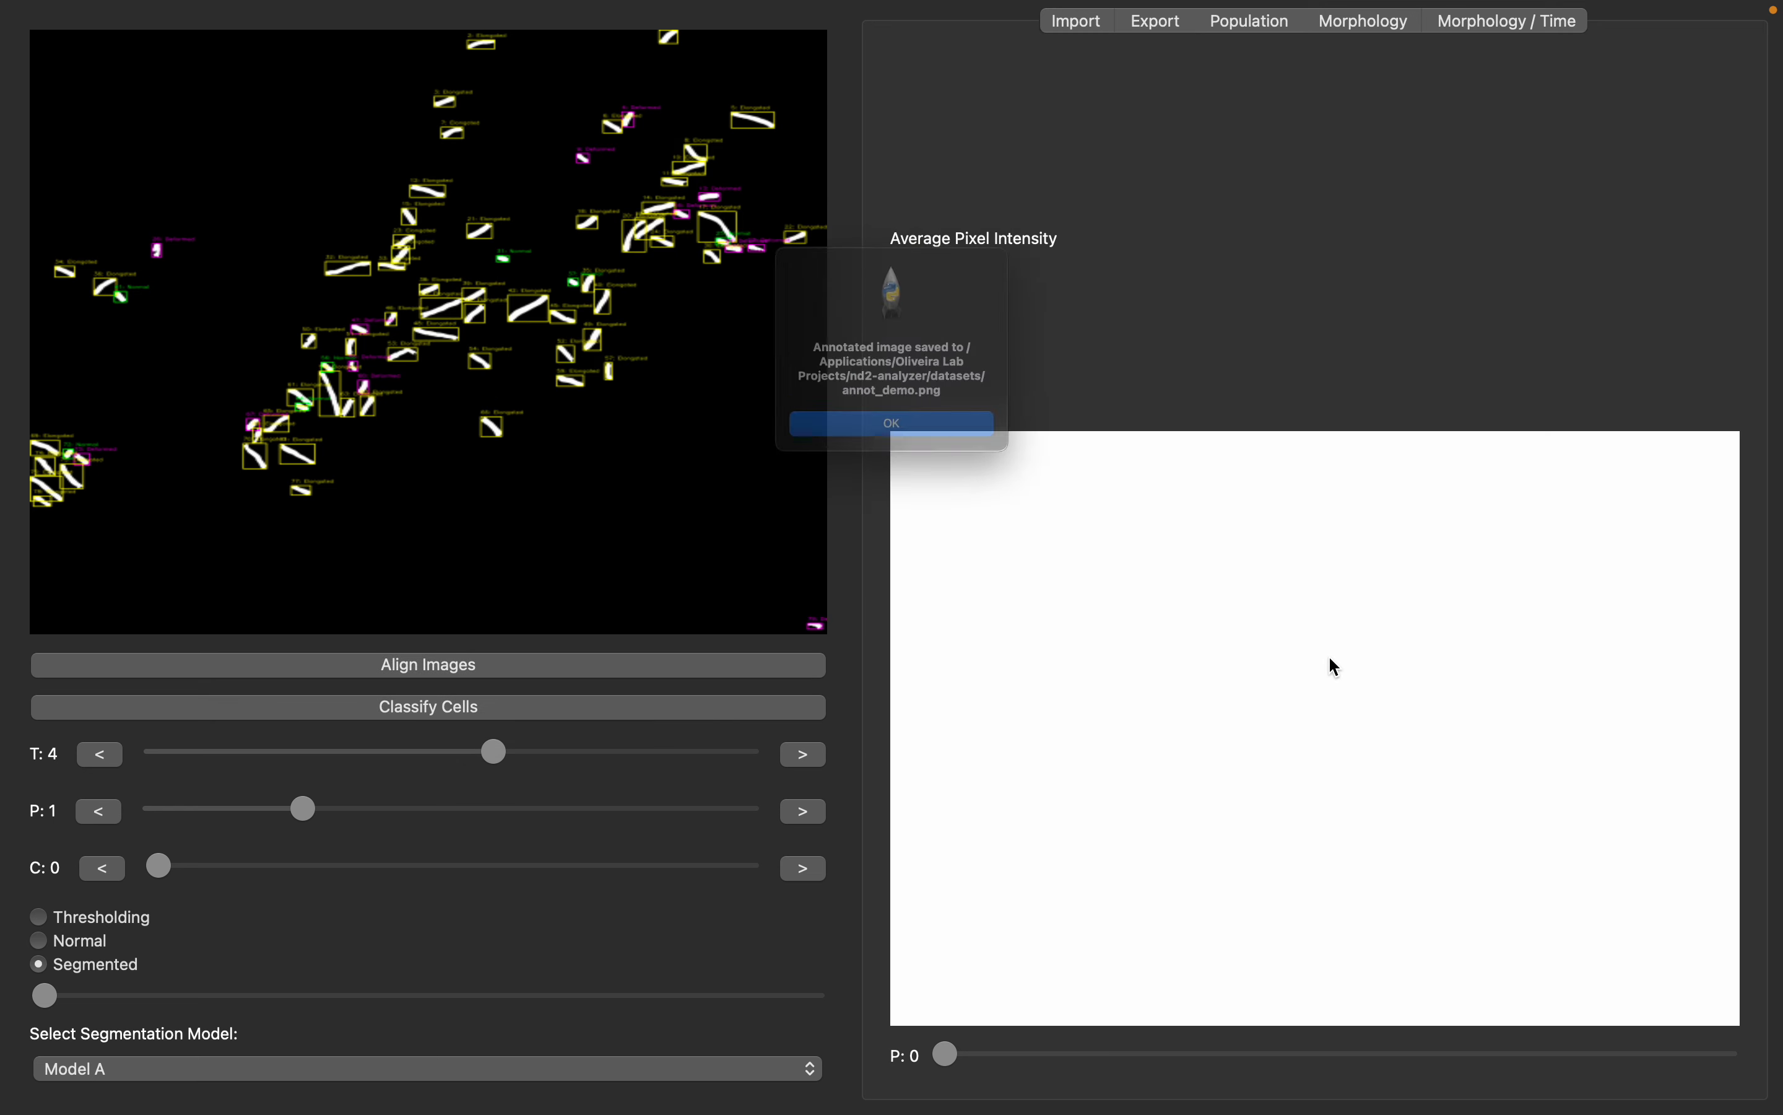
left_click(965, 455)
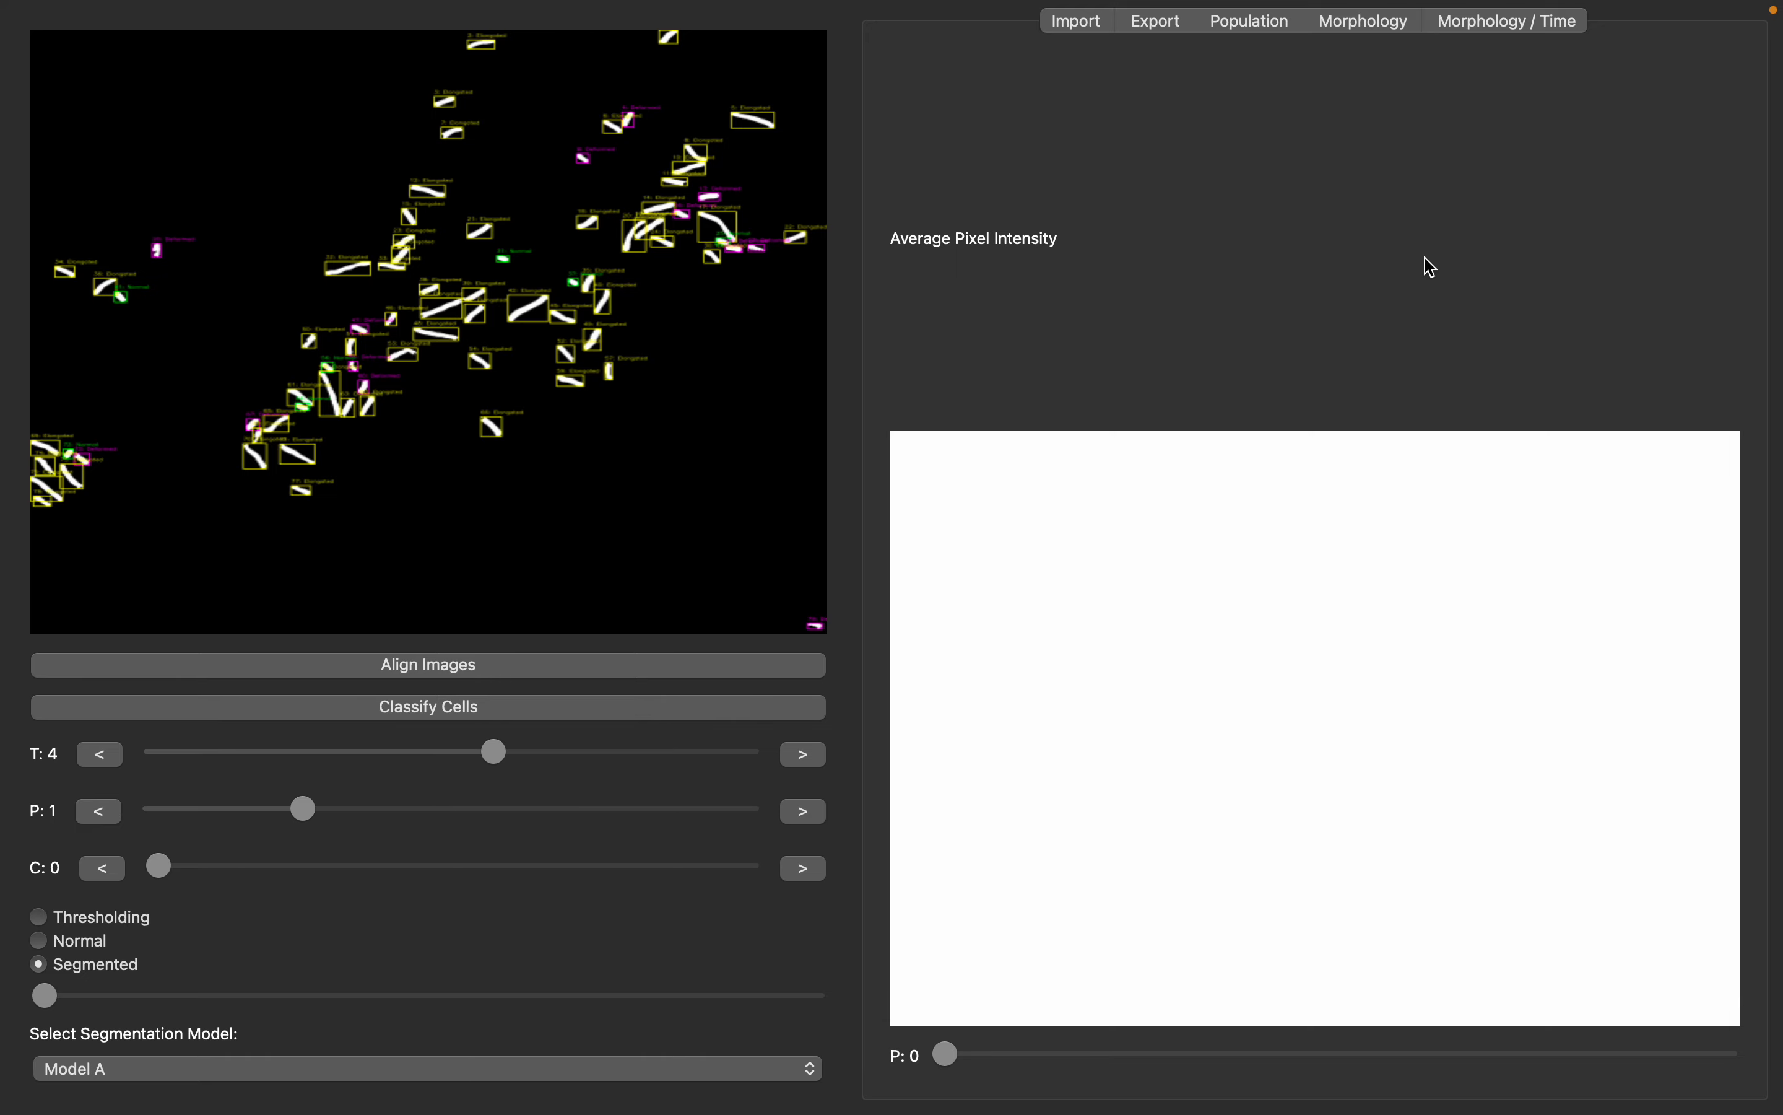
Step: View the morphology PCA plot and look across the metrics table's columns, selecting the ID of cell 1
left_click(1391, 18)
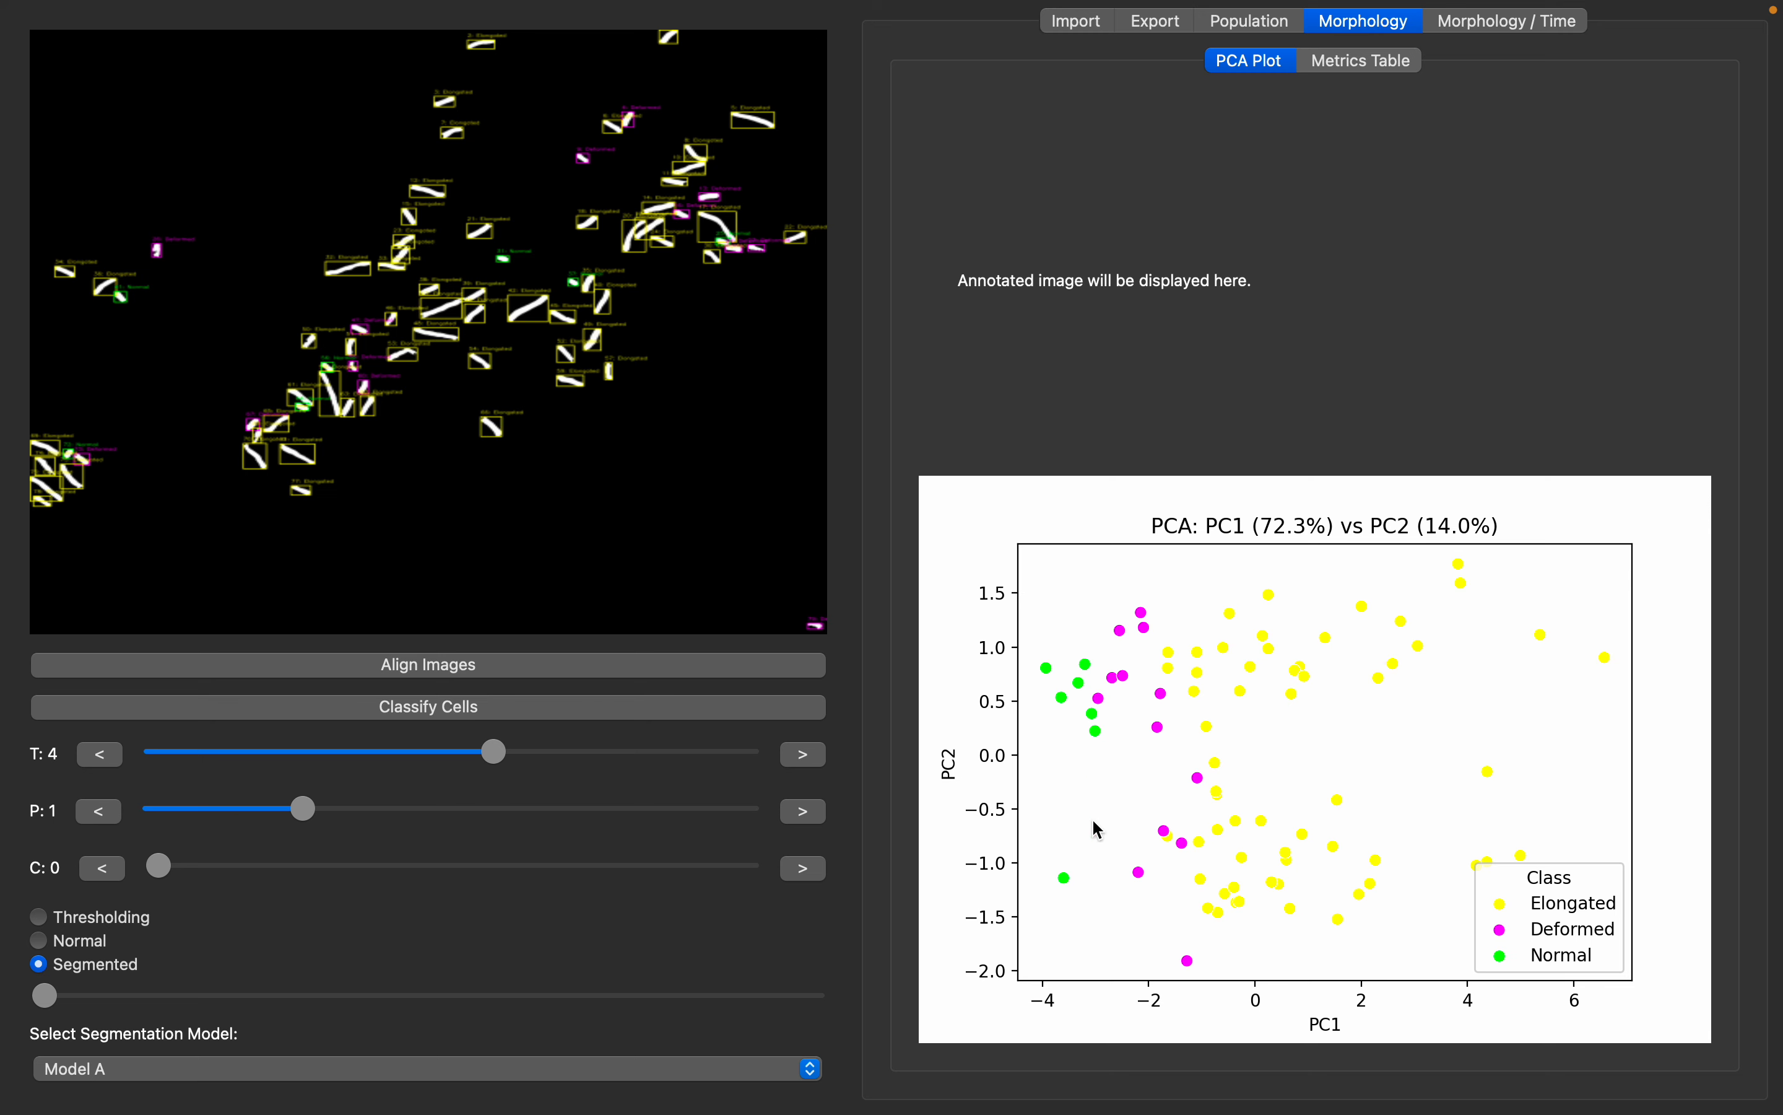
left_click(1381, 73)
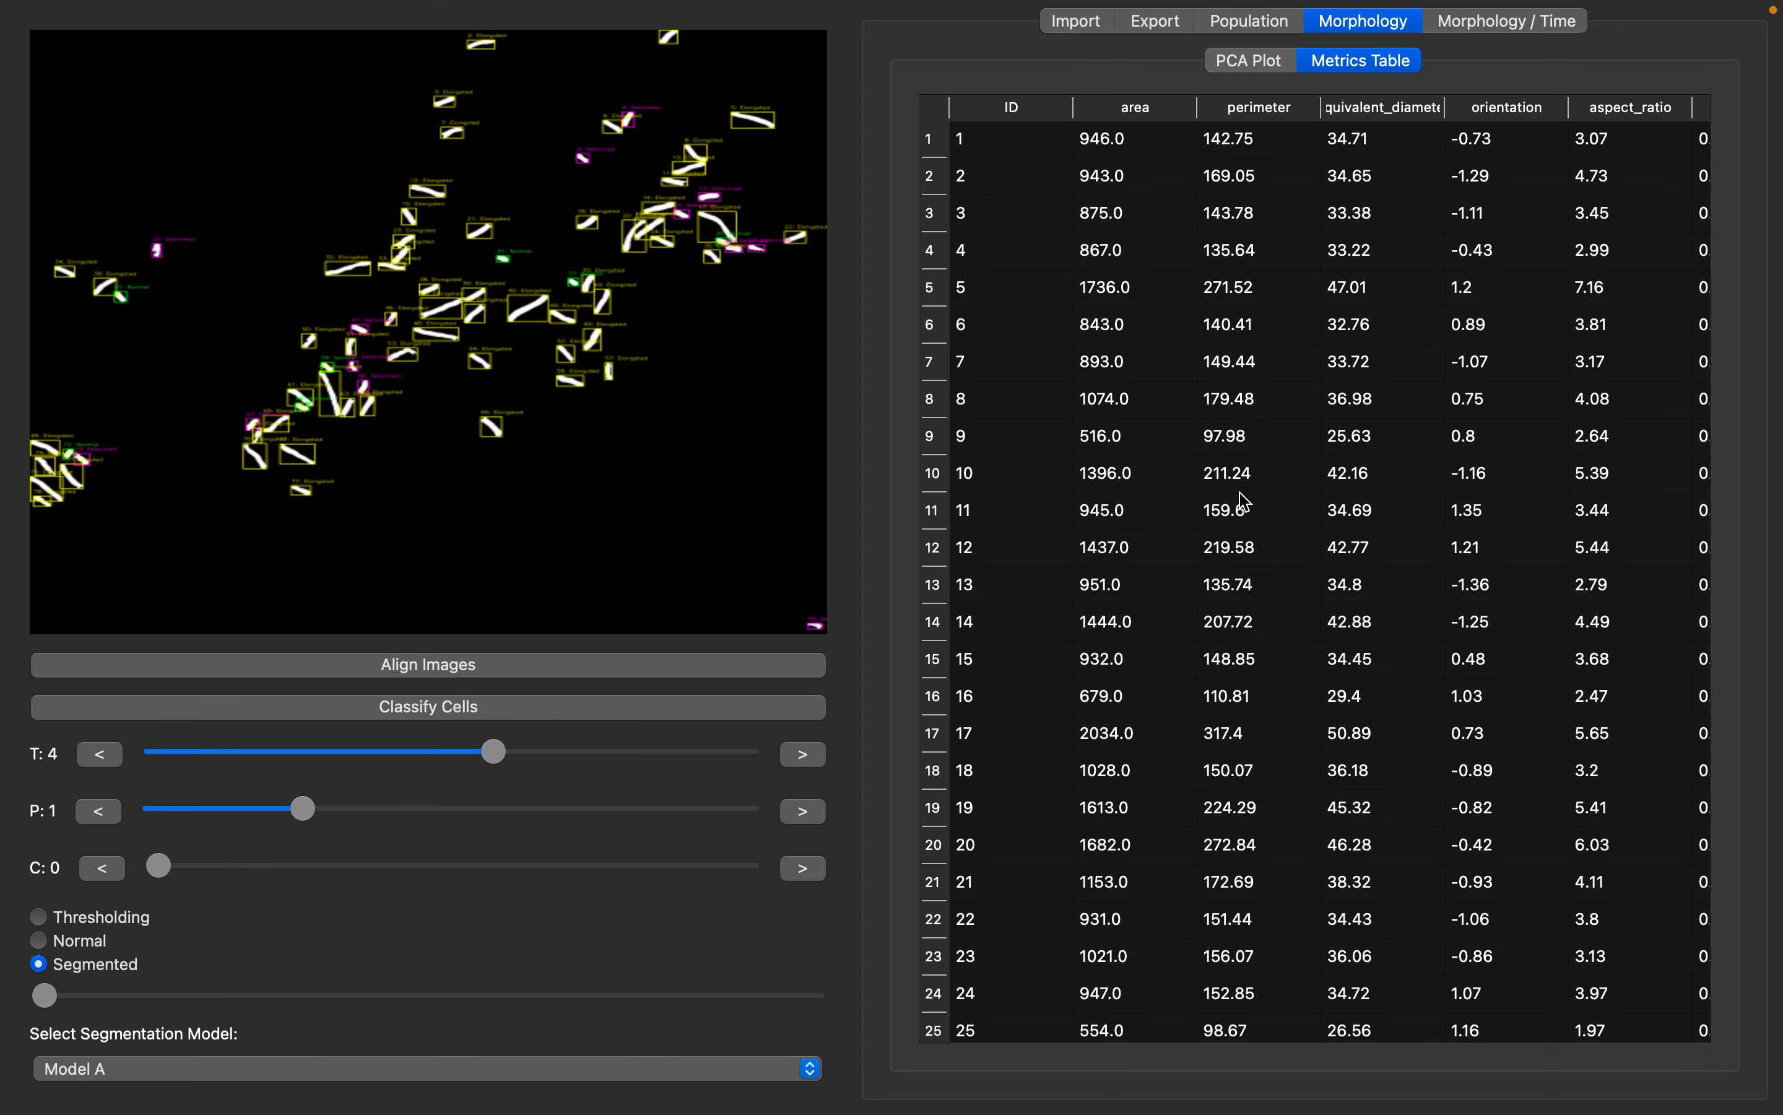
scroll(1245, 502, "right", 5)
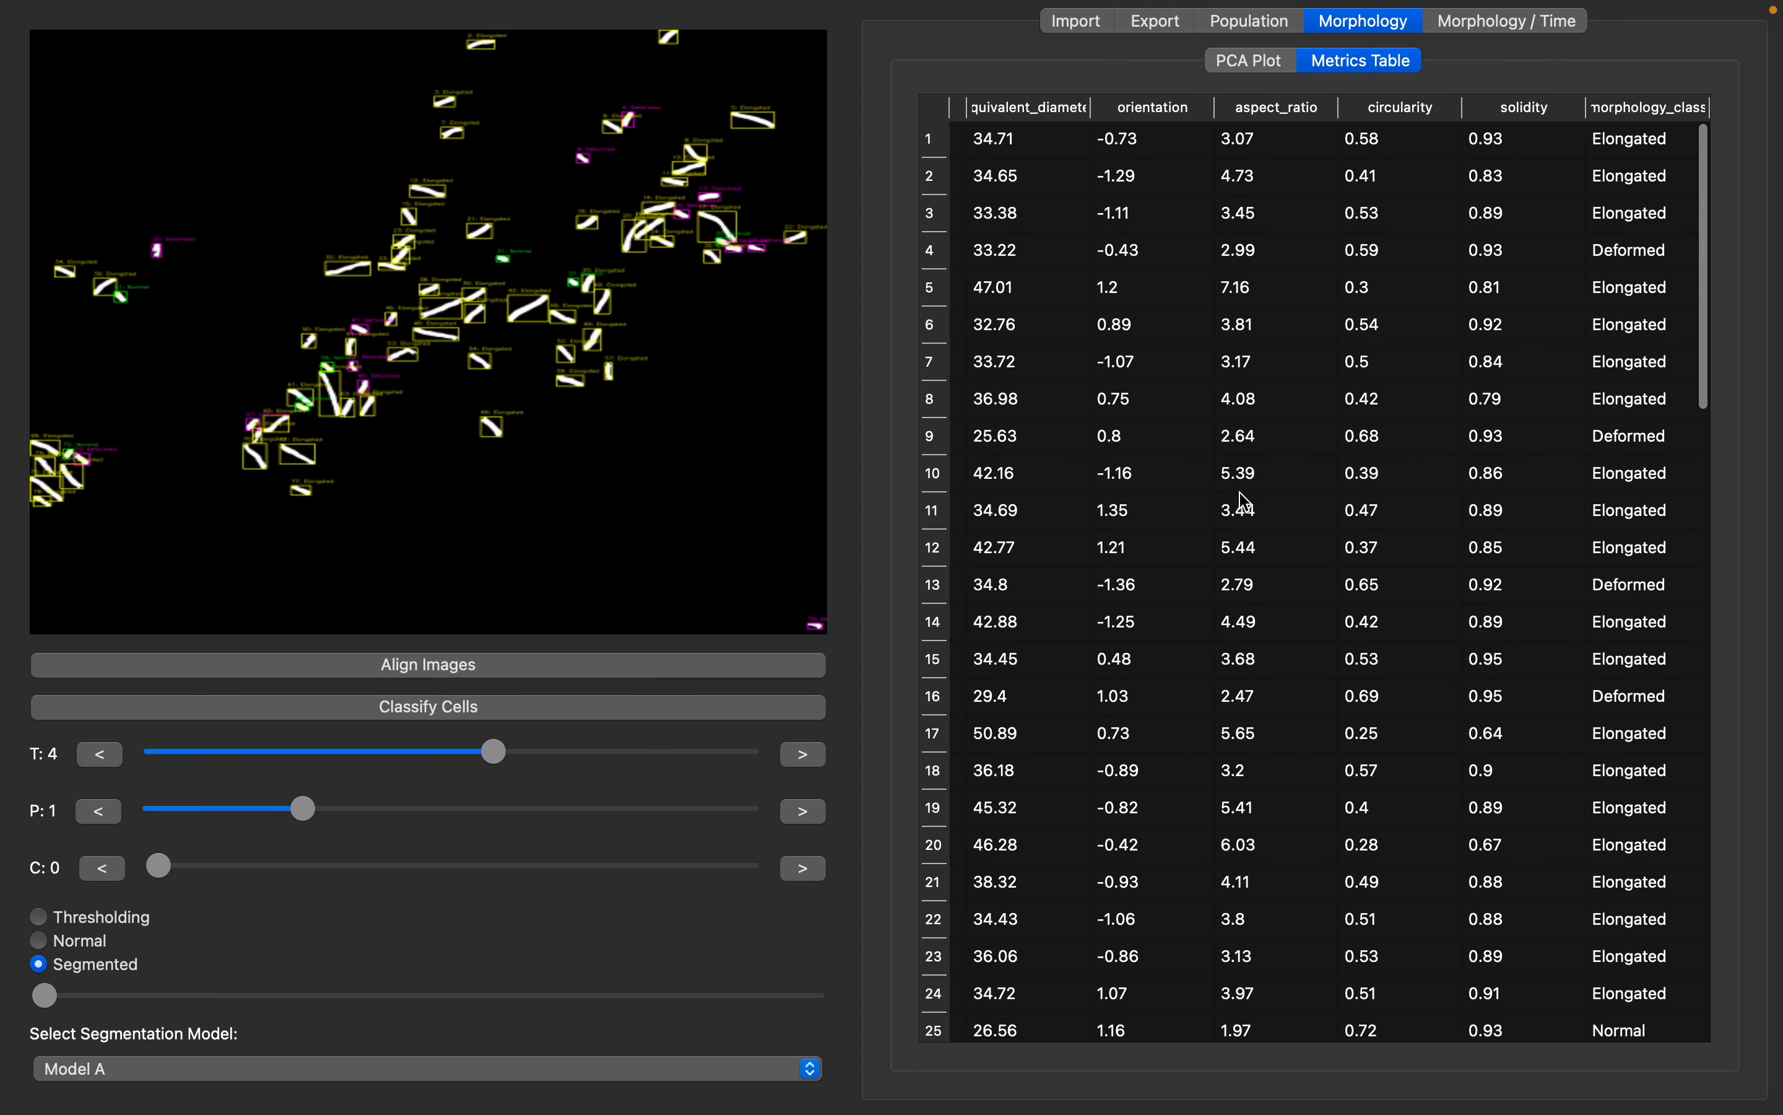
scroll(1581, 252, "left", 5)
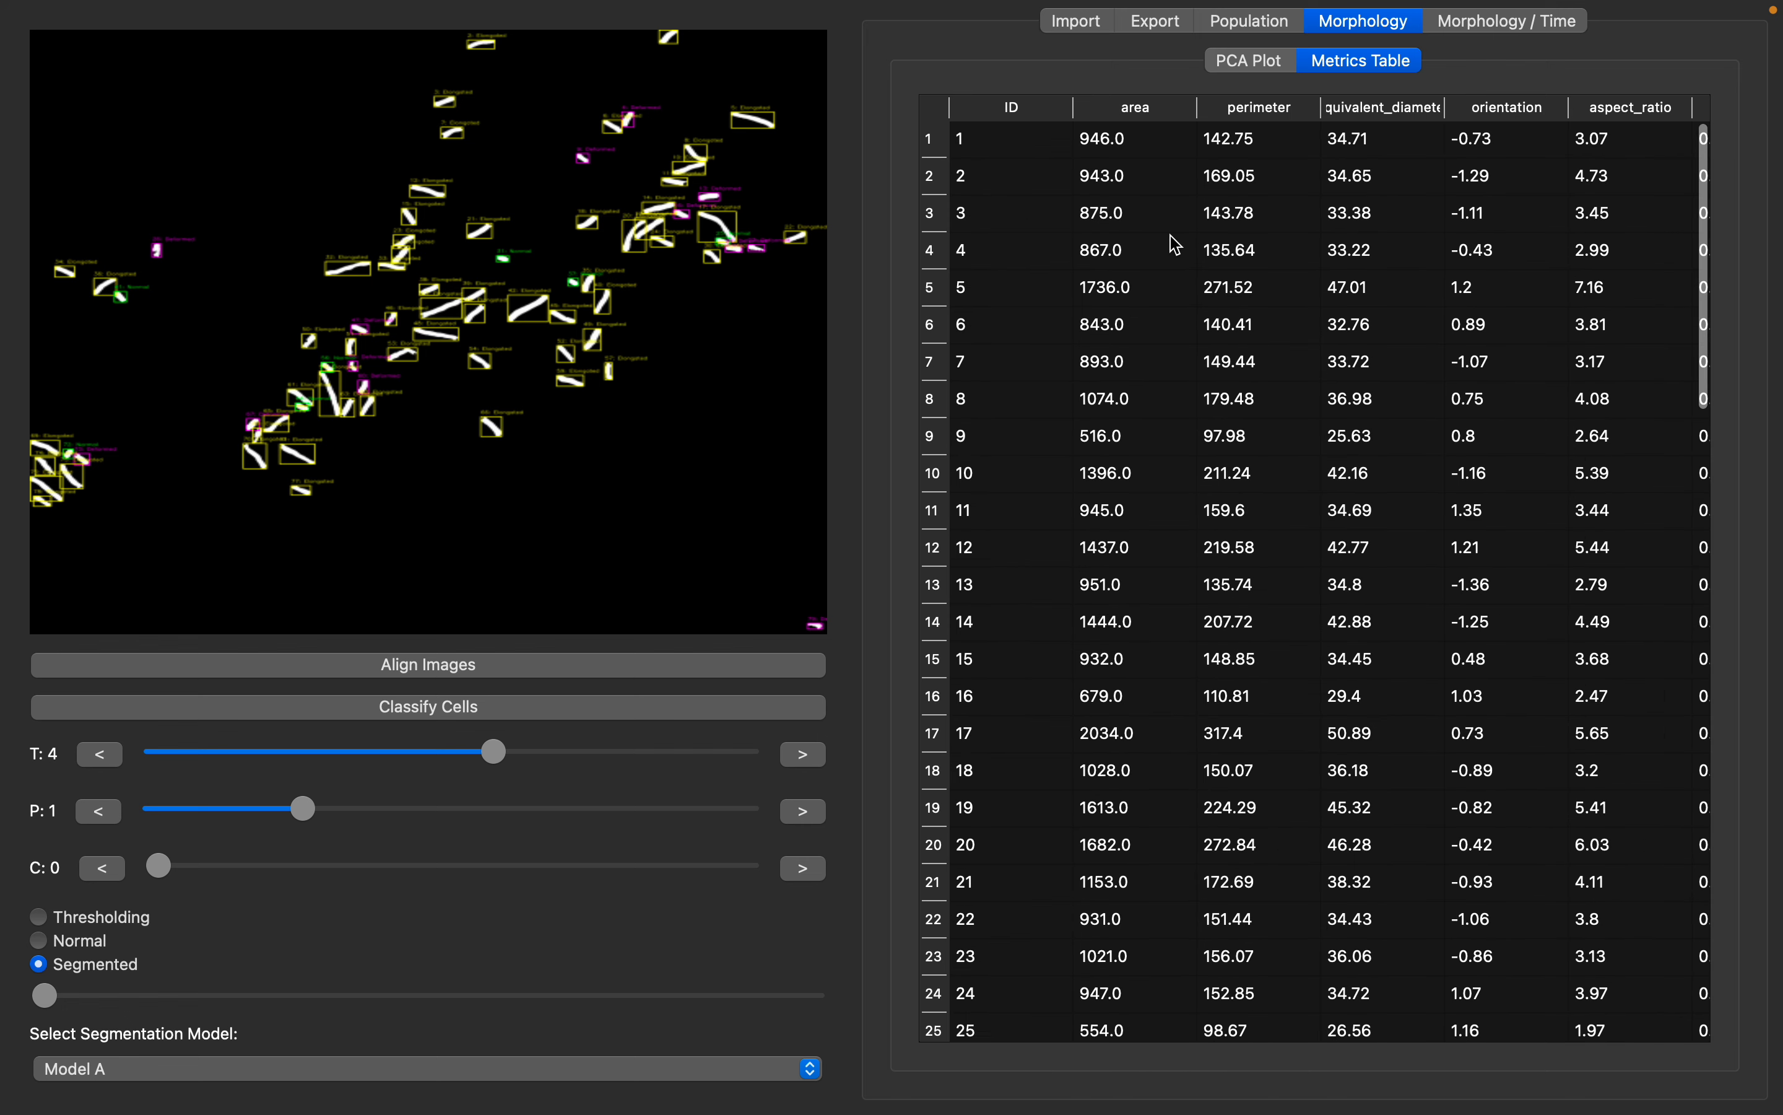
scroll(1359, 197, "right", 5)
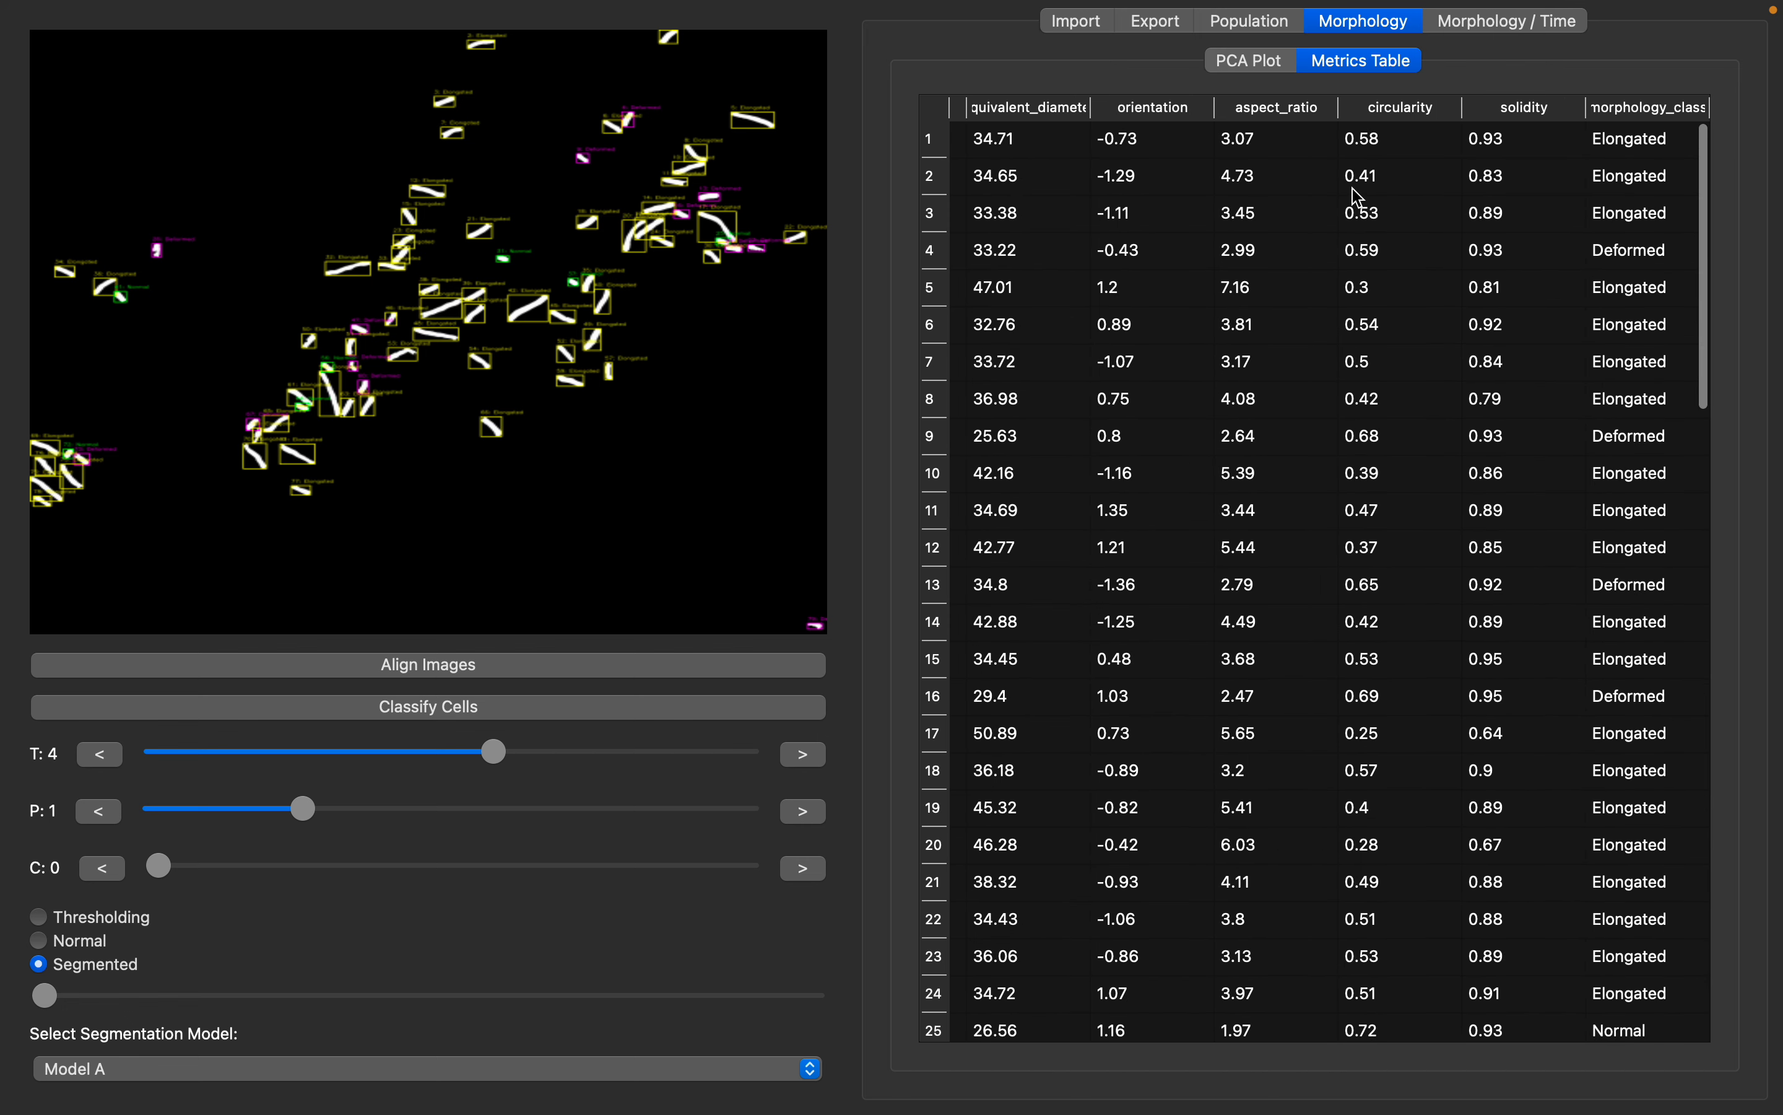
scroll(1360, 198, "left", 5)
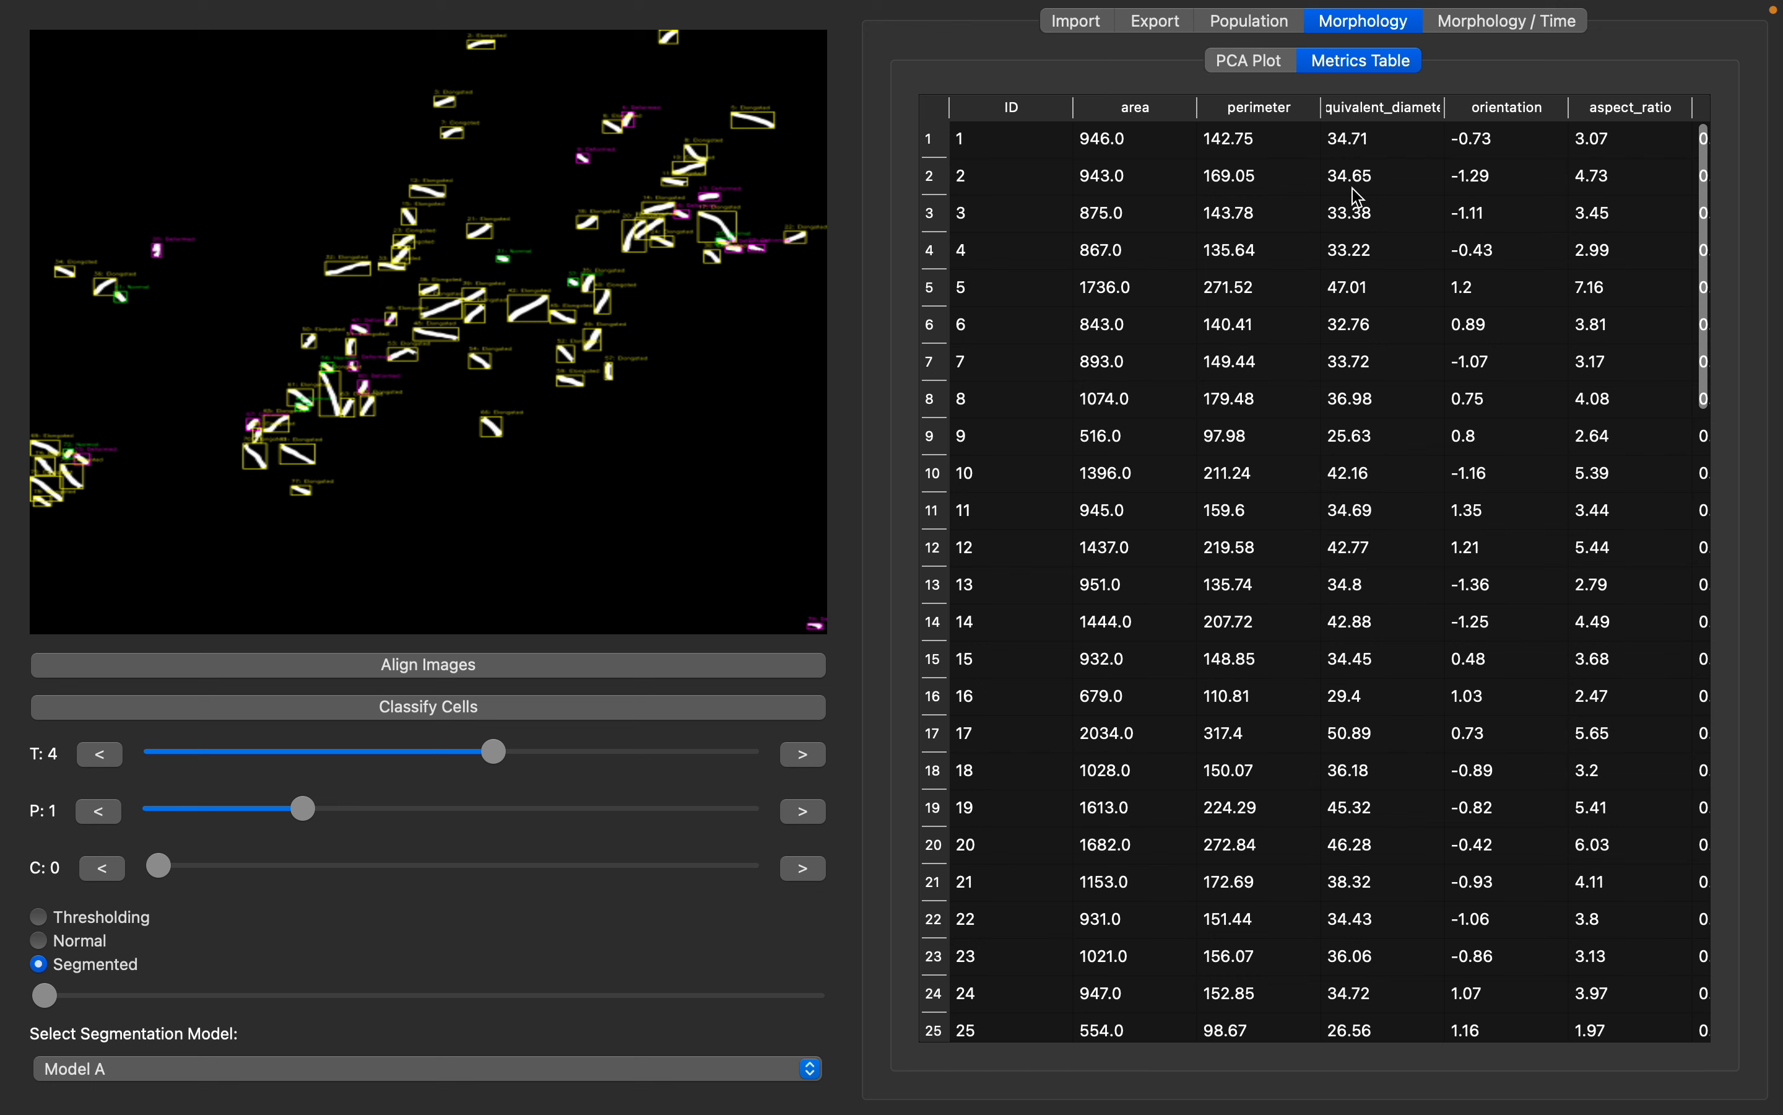
left_click(1288, 150)
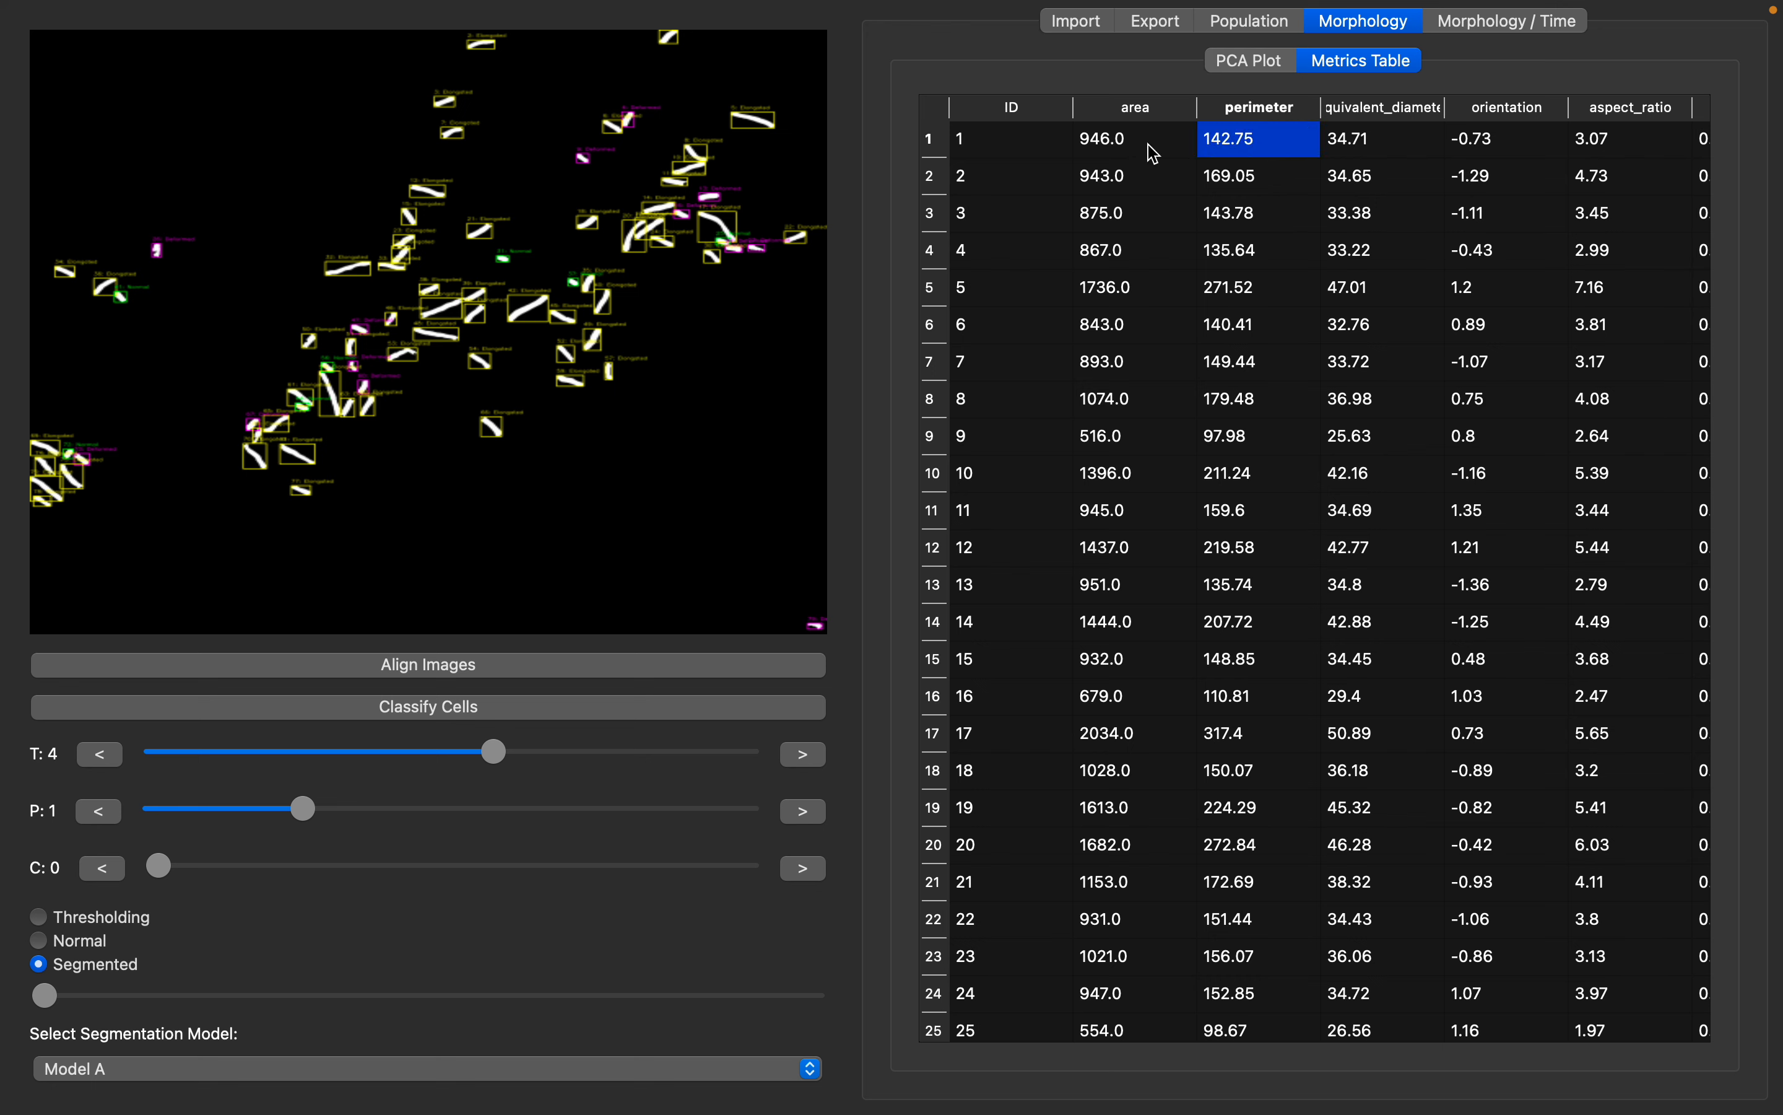
left_click(995, 152)
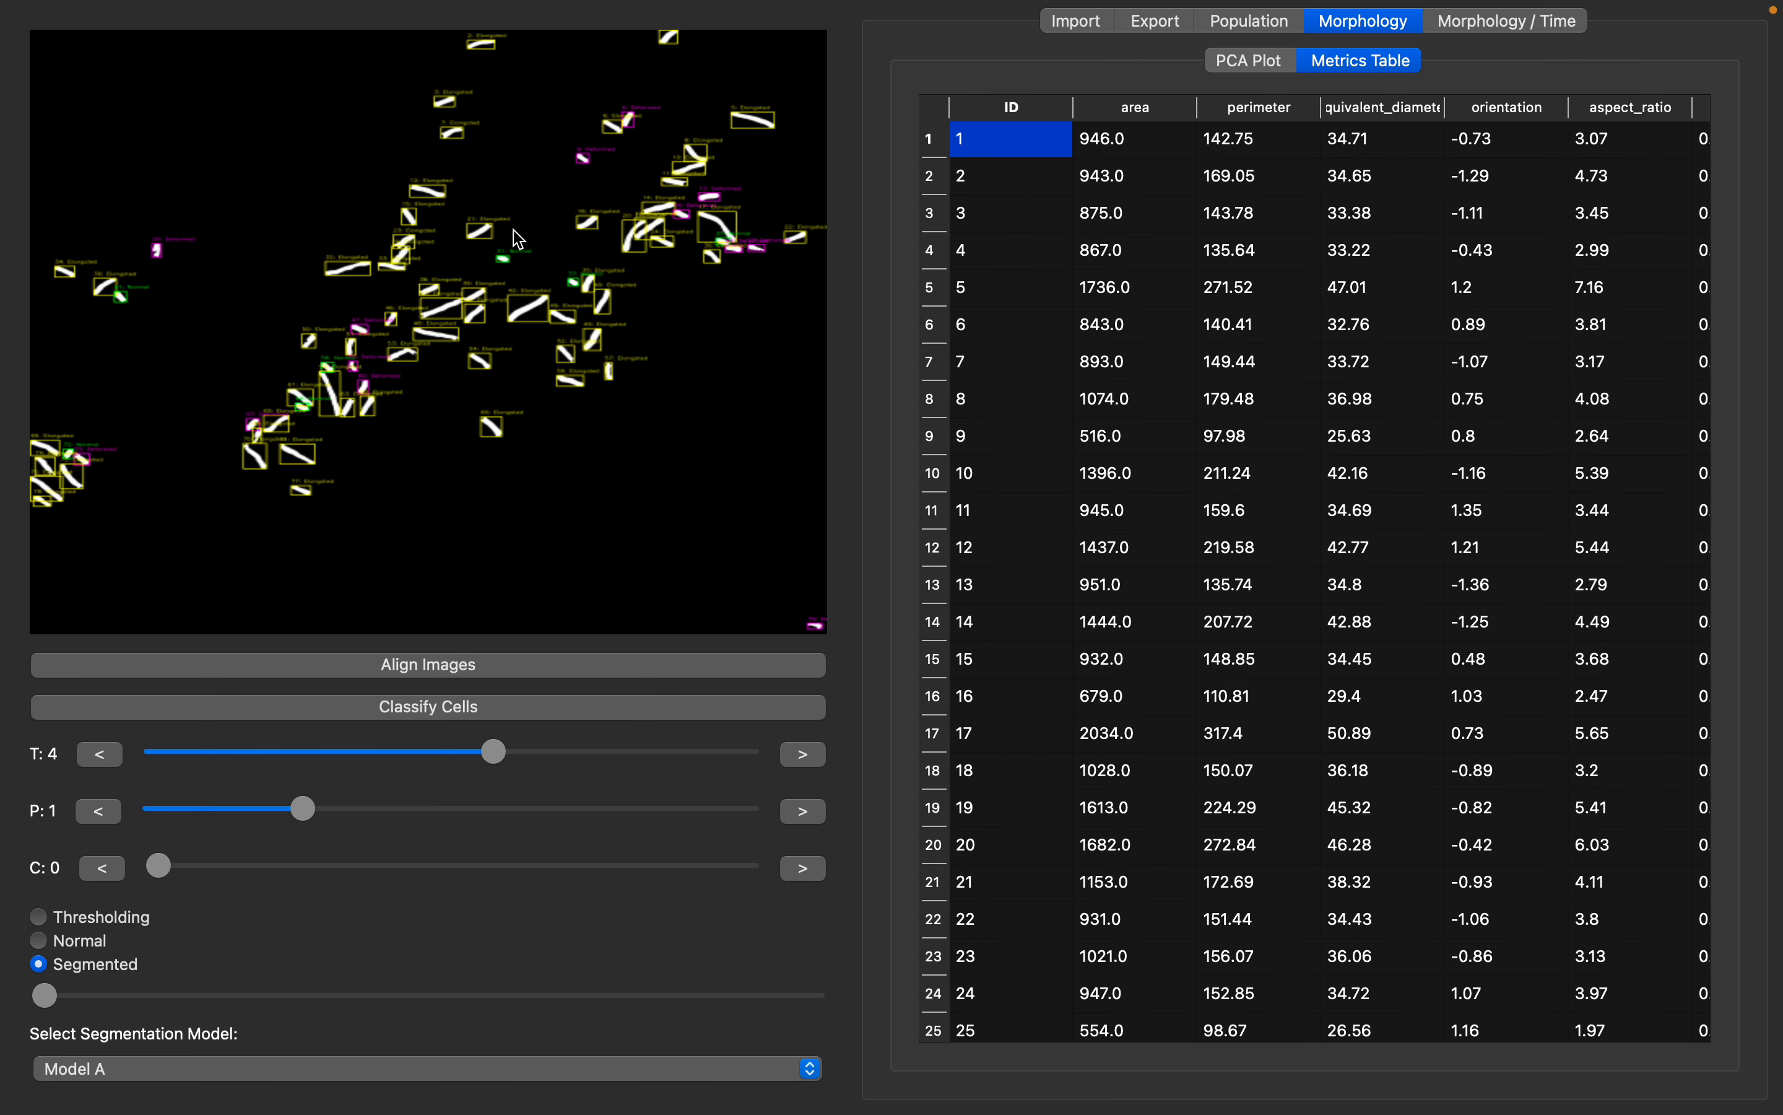
Step: Examine the metrics table from the ID column to morphology_class and through all its rows
scroll(1404, 303, "down", 1)
scroll(1404, 311, "right", 5)
scroll(1404, 310, "left", 5)
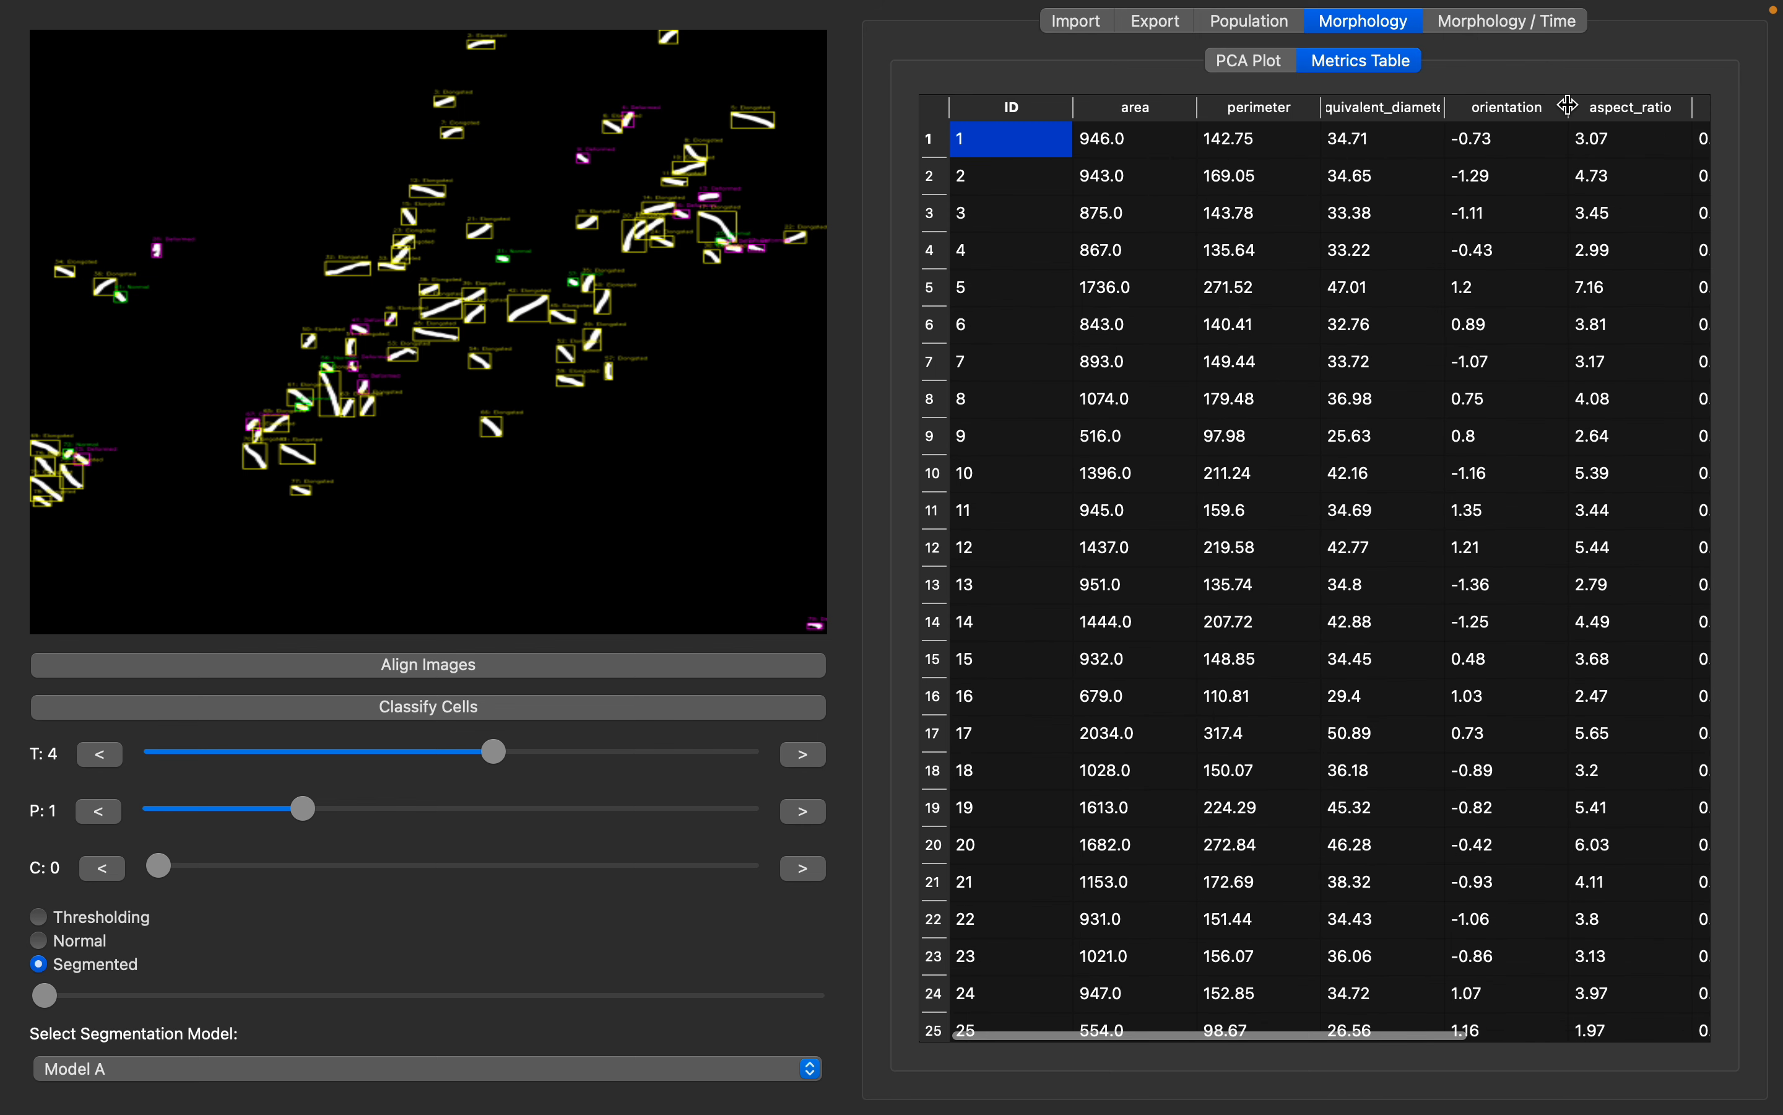
scroll(1371, 140, "right", 5)
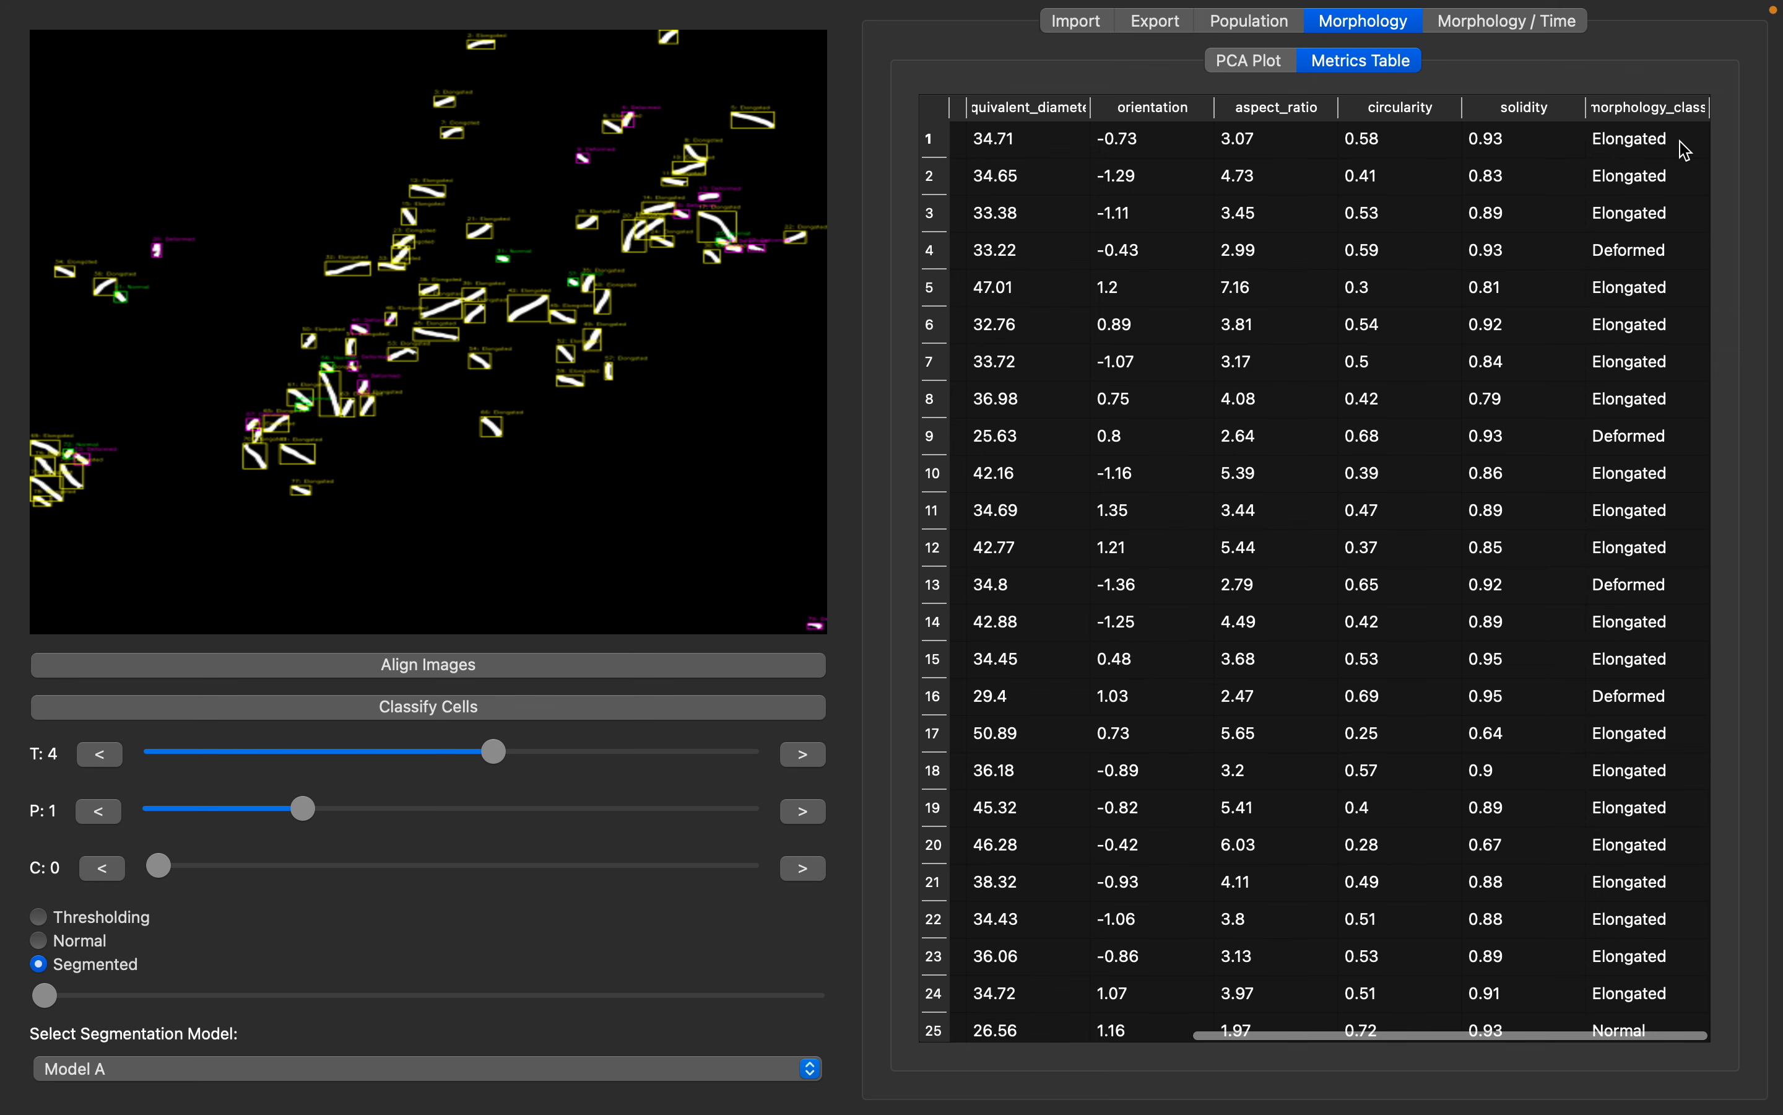
scroll(1203, 166, "left", 5)
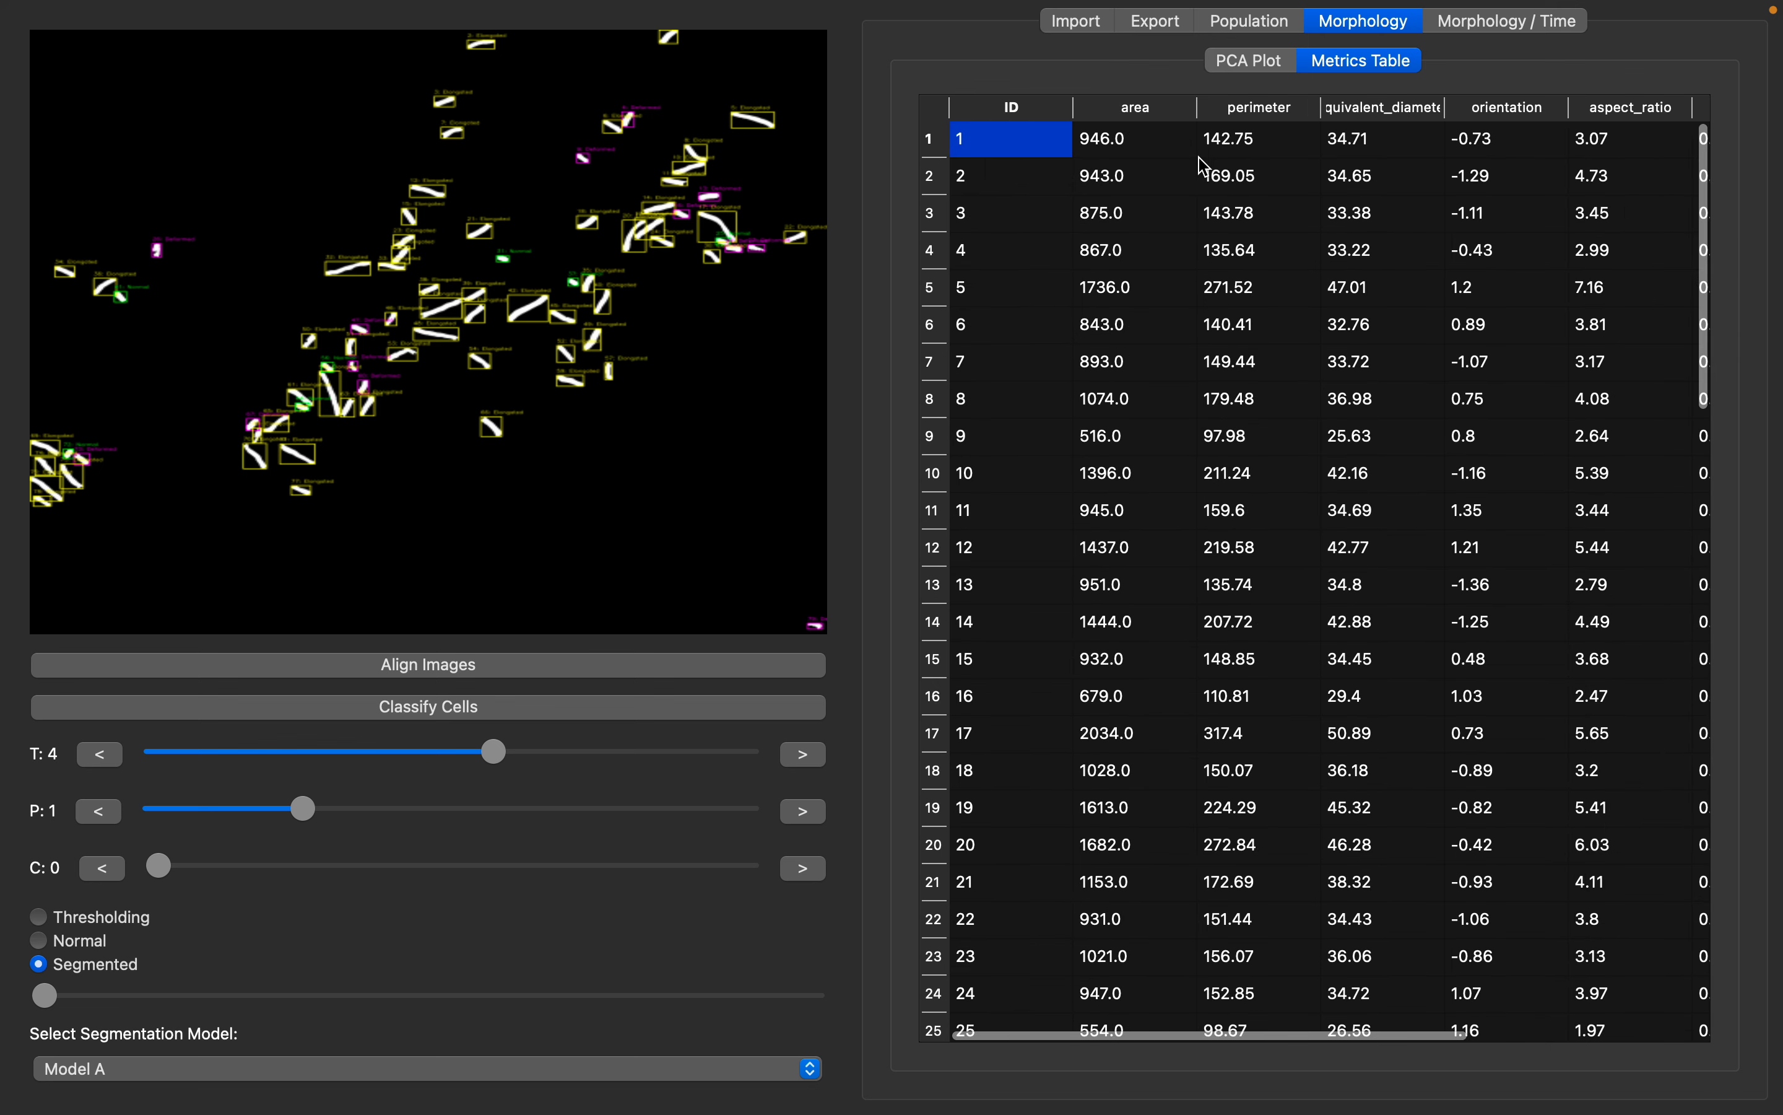
scroll(1203, 167, "right", 5)
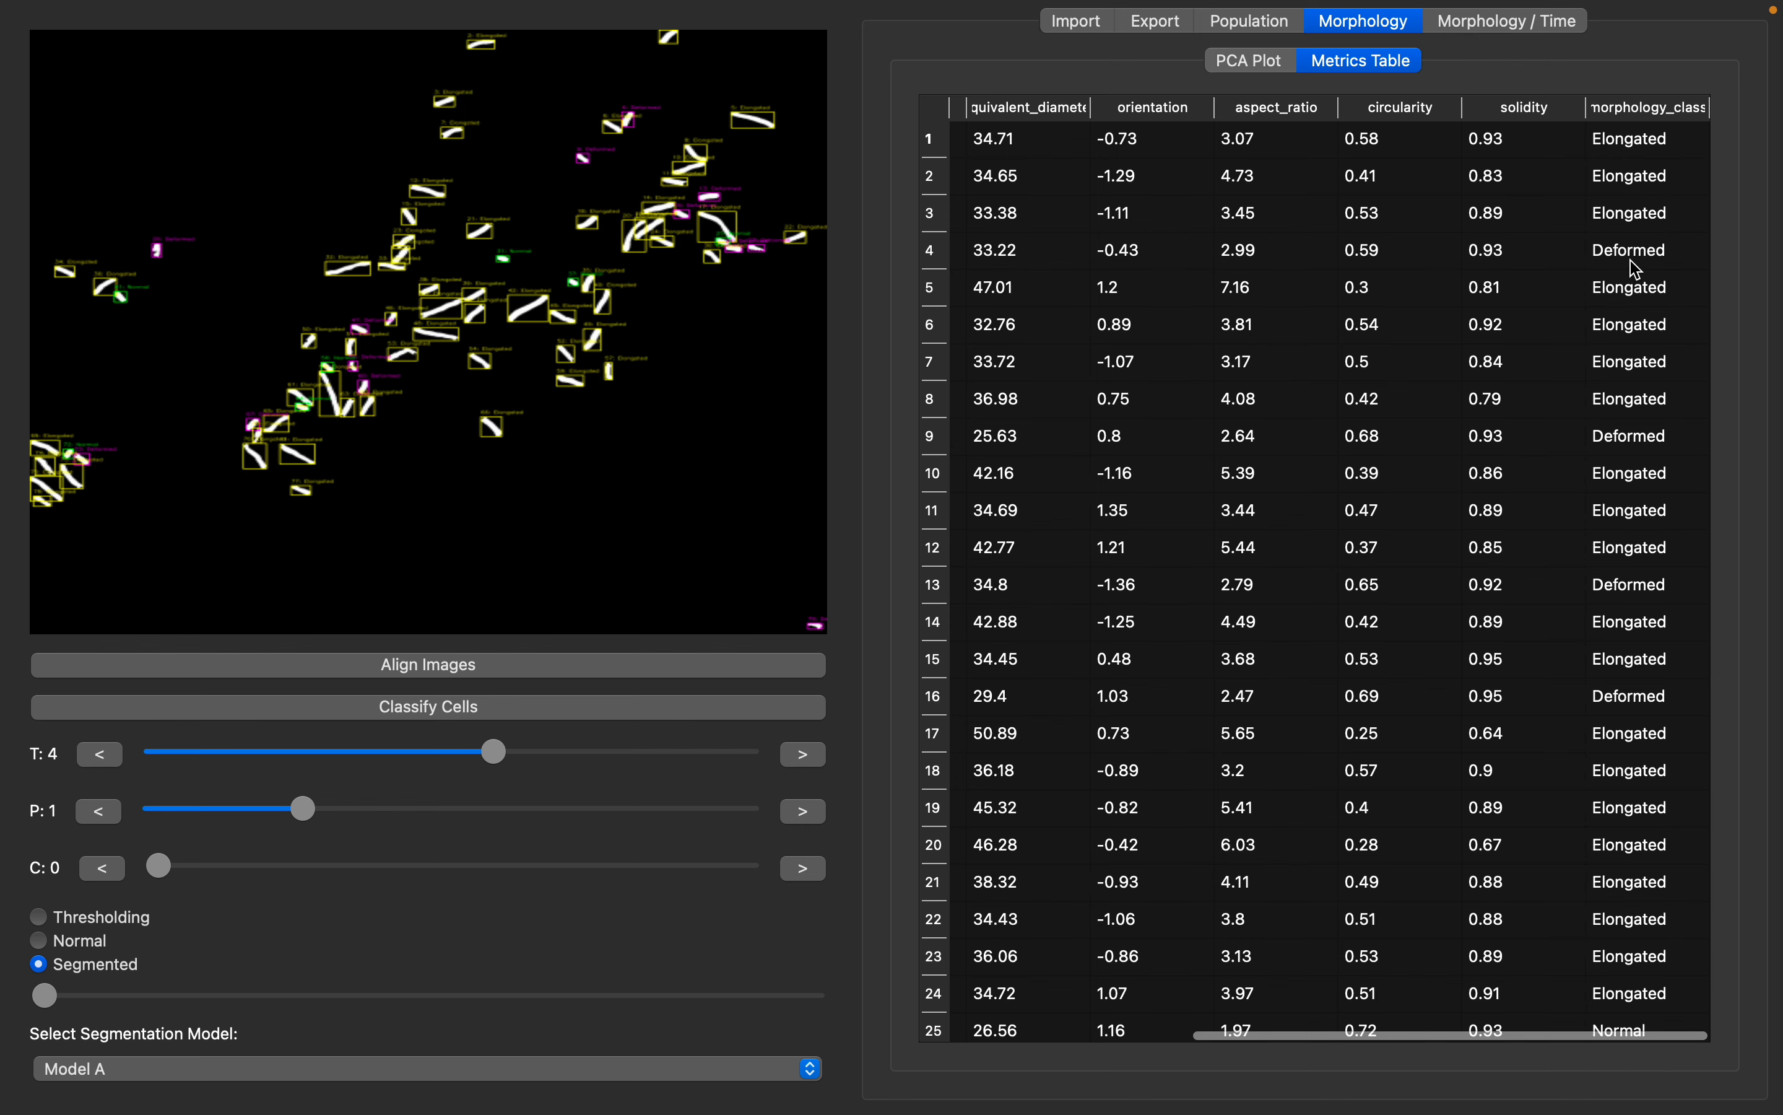
scroll(1624, 825, "down", 15)
scroll(1621, 811, "up", 2)
scroll(1361, 379, "up", 15)
Step: Compare the PCA plot with the metrics table, checking the measurements of cell 5 across the columns
left_click(1257, 63)
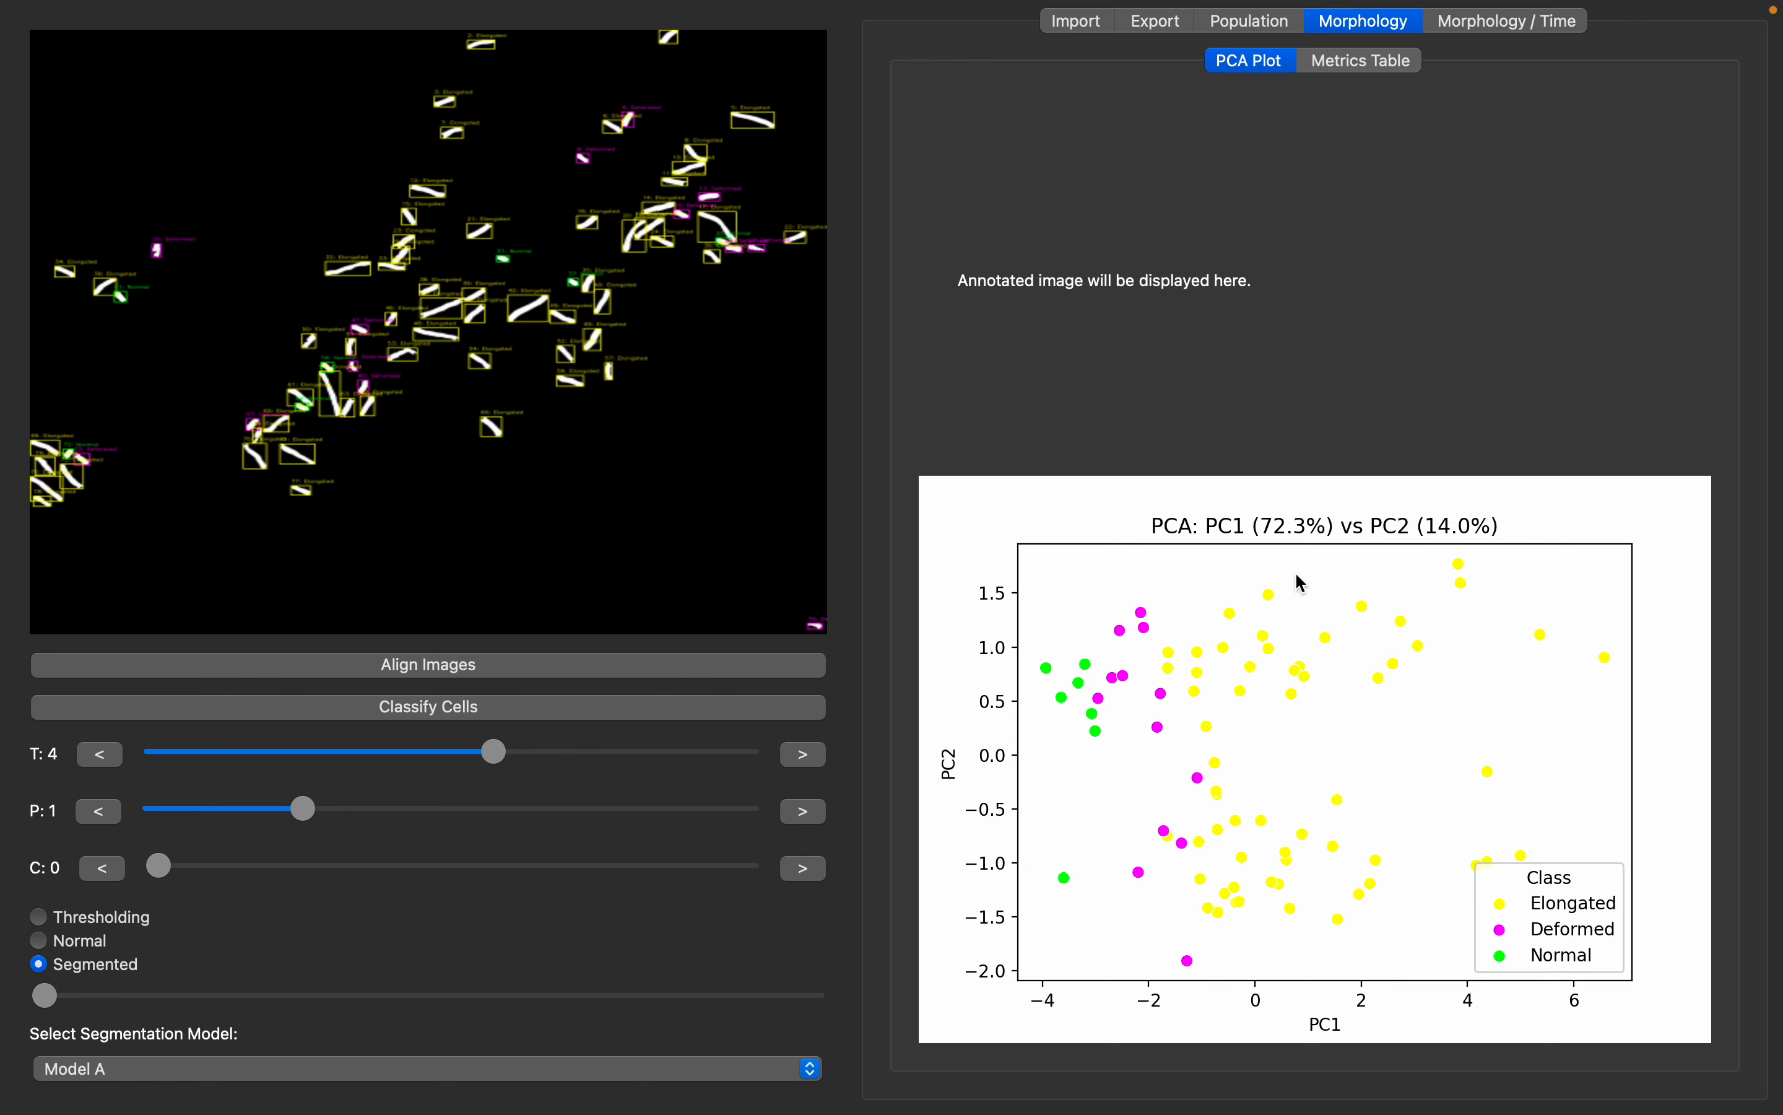
left_click(1392, 65)
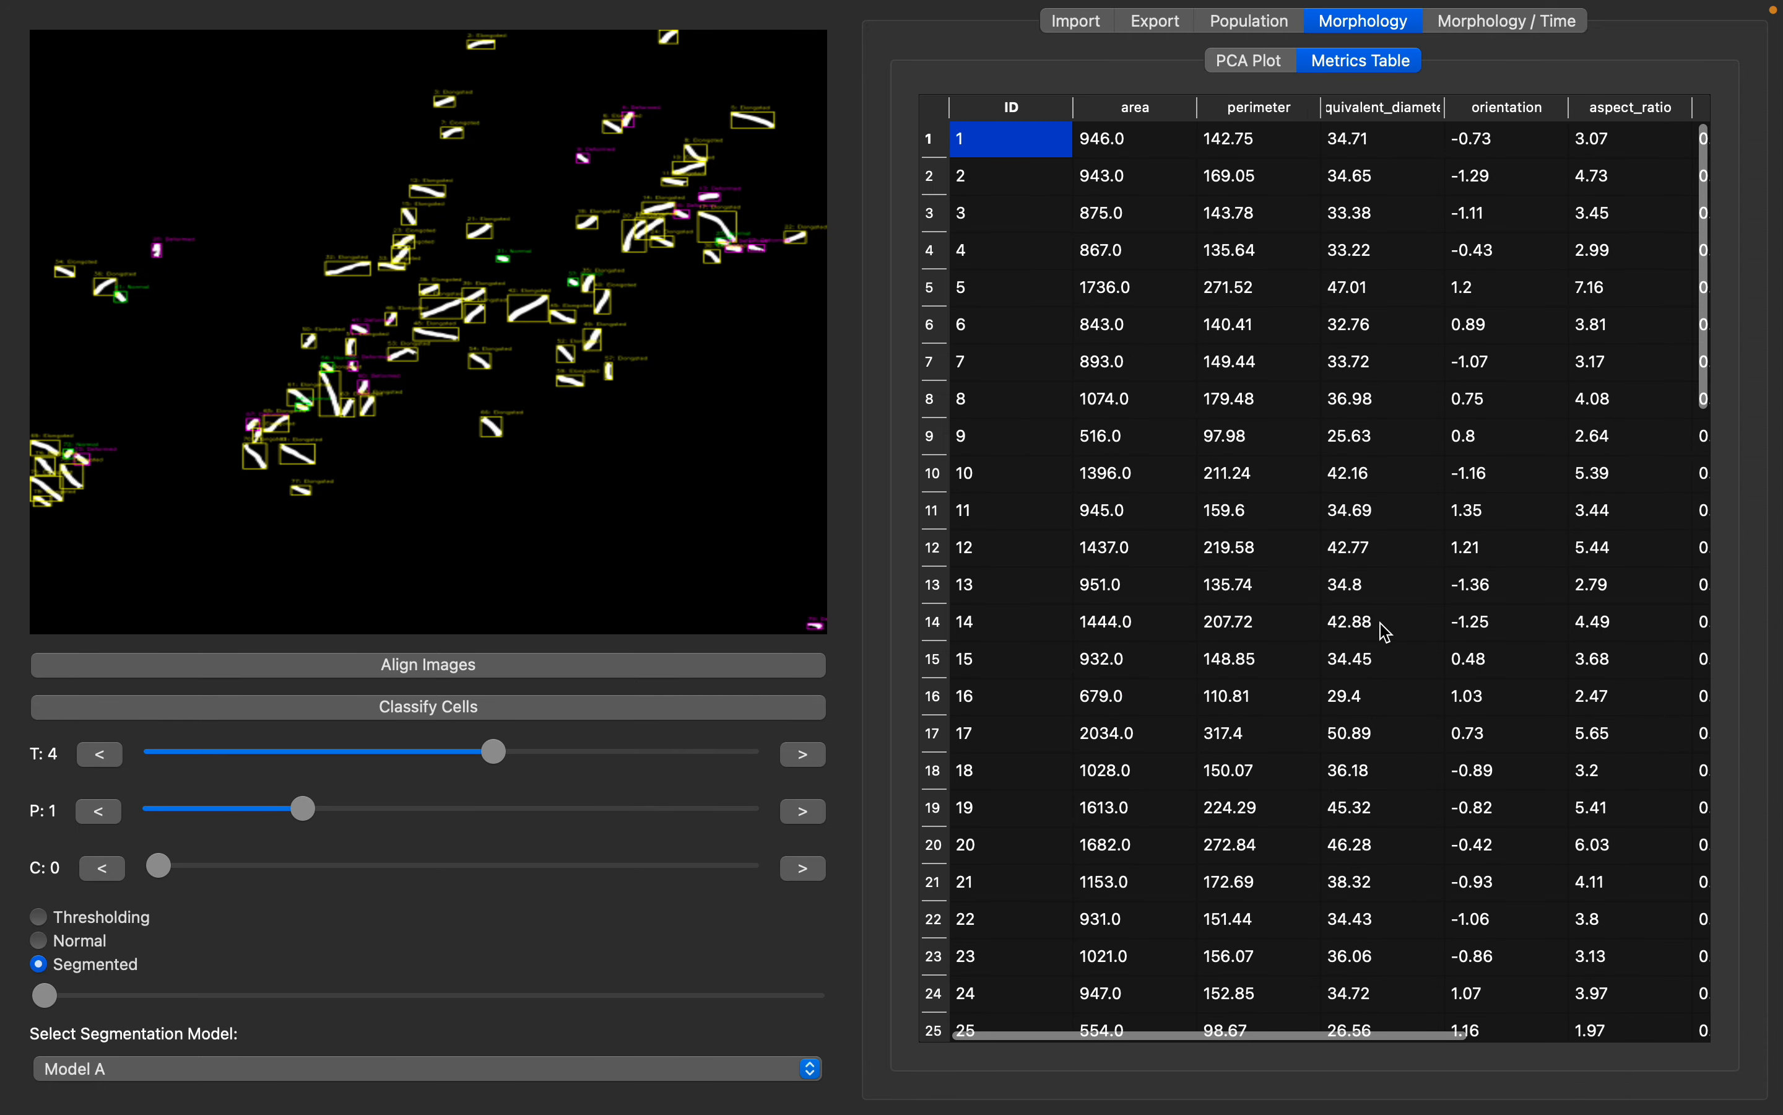
left_click(1385, 262)
left_click(1397, 298)
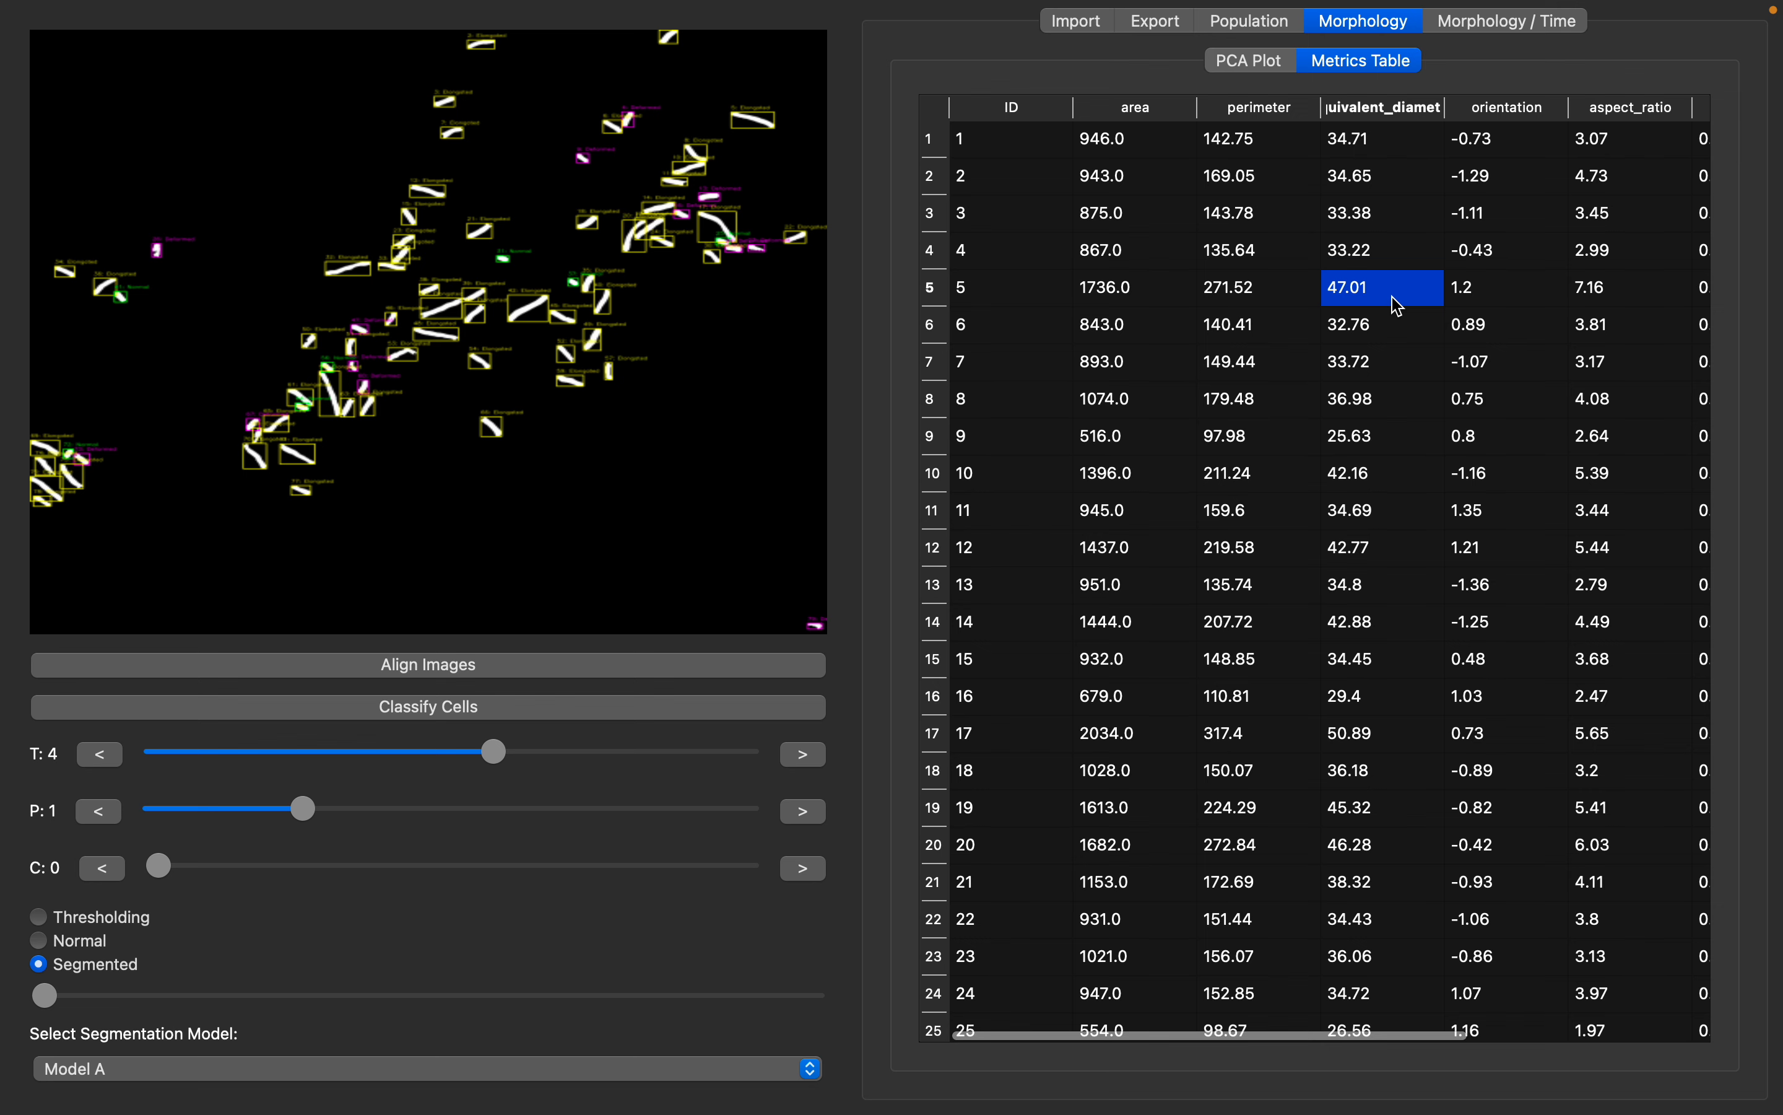
scroll(1401, 298, "right", 5)
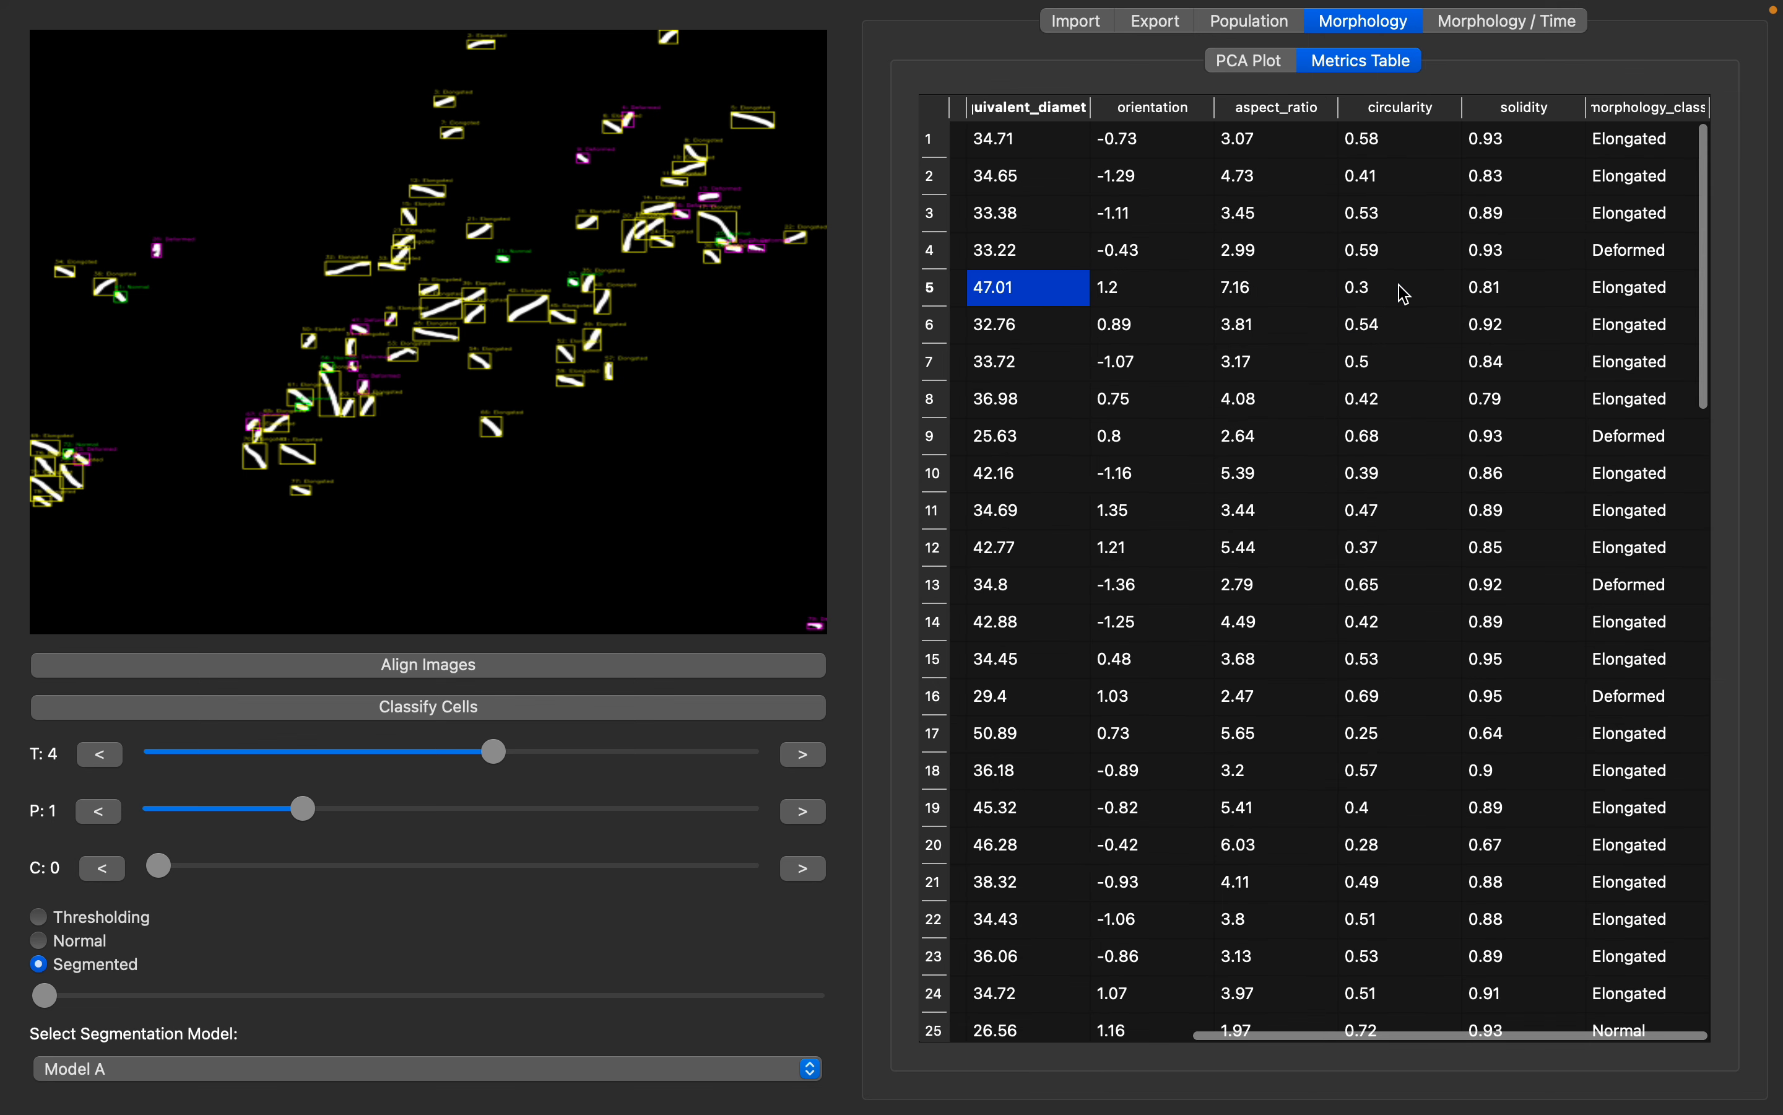
scroll(1405, 295, "left", 5)
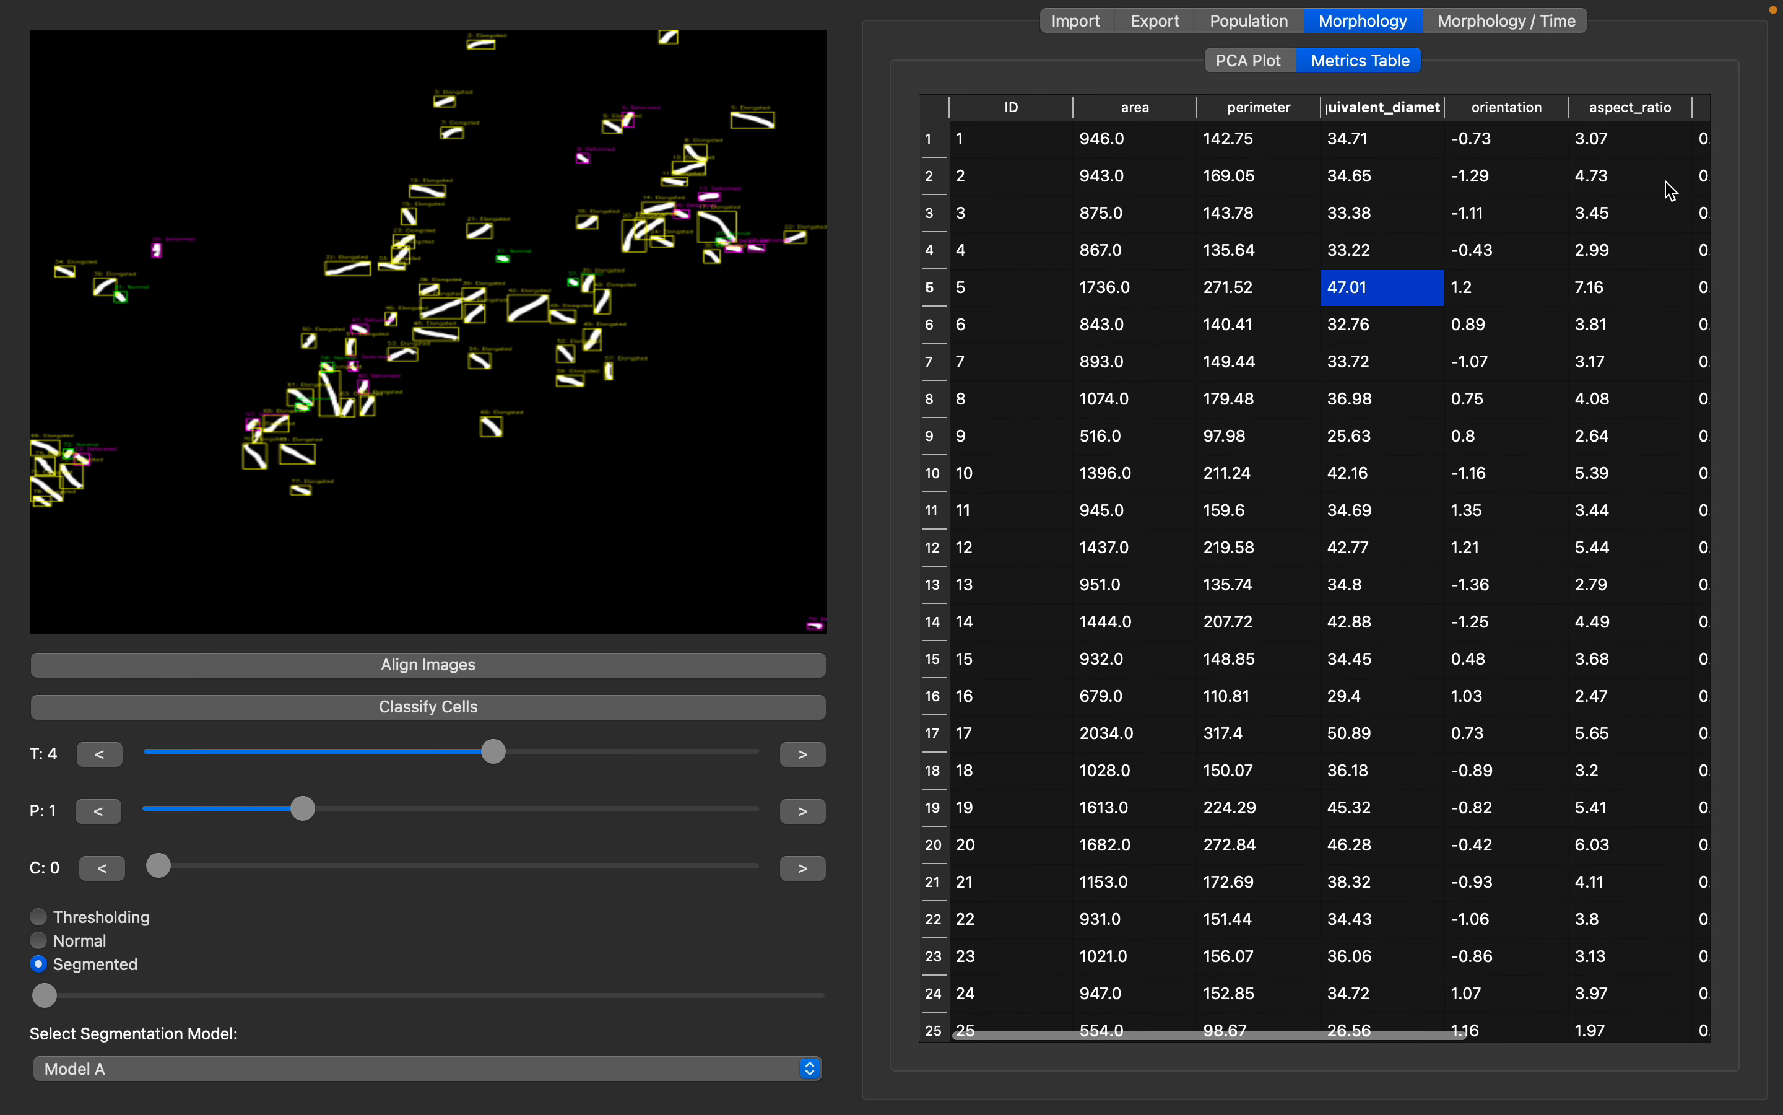
left_click(1283, 60)
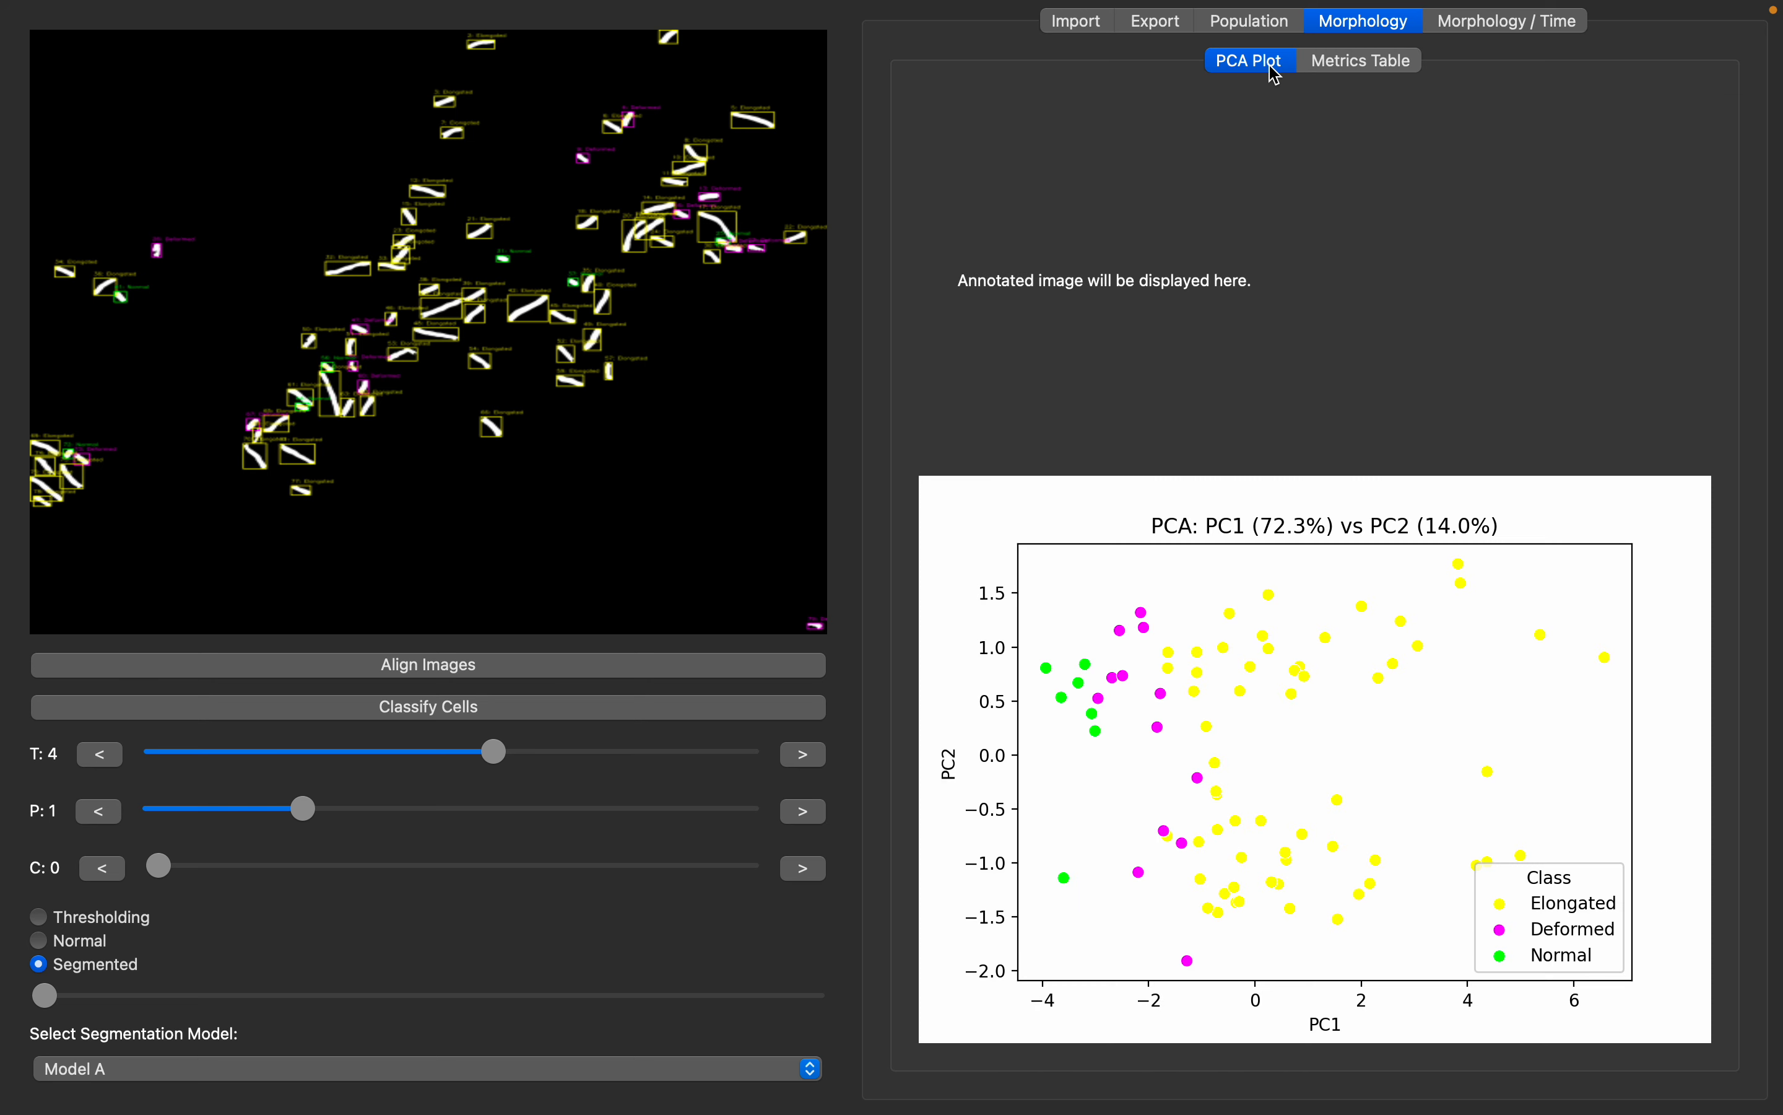
left_click(1377, 67)
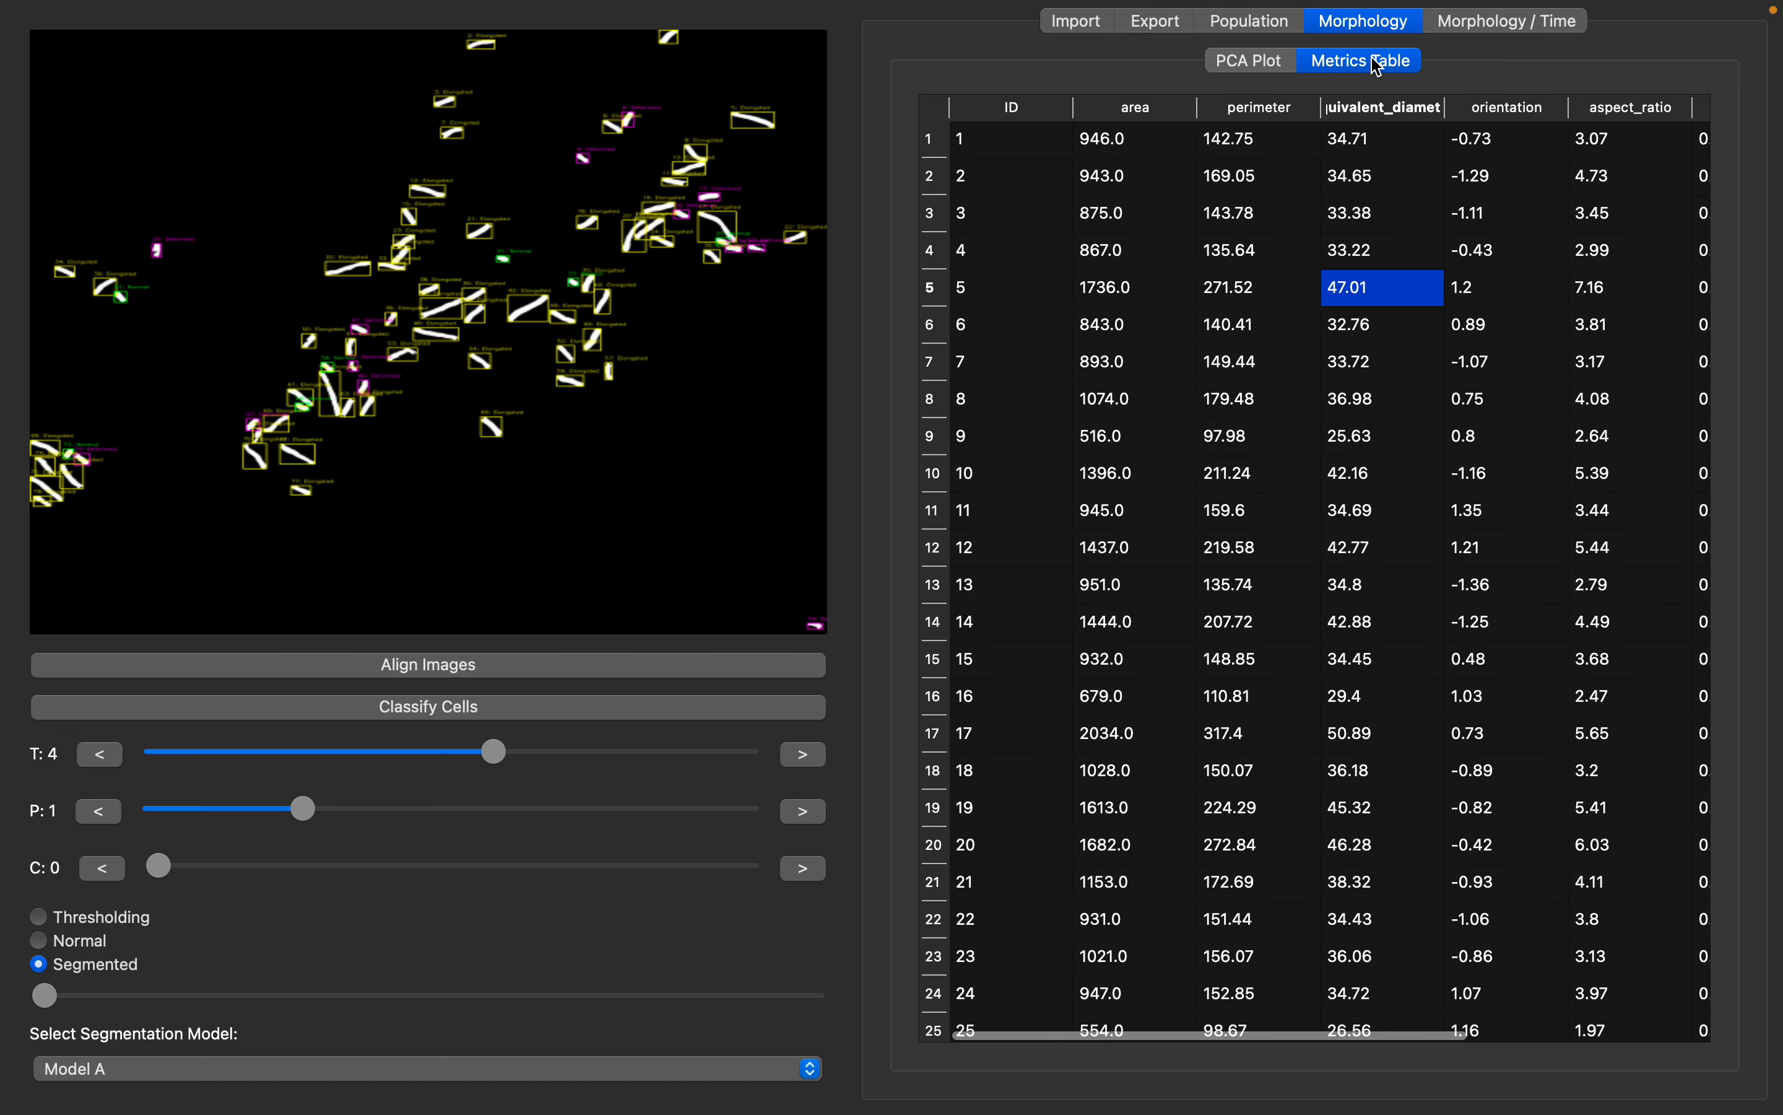
left_click(1254, 65)
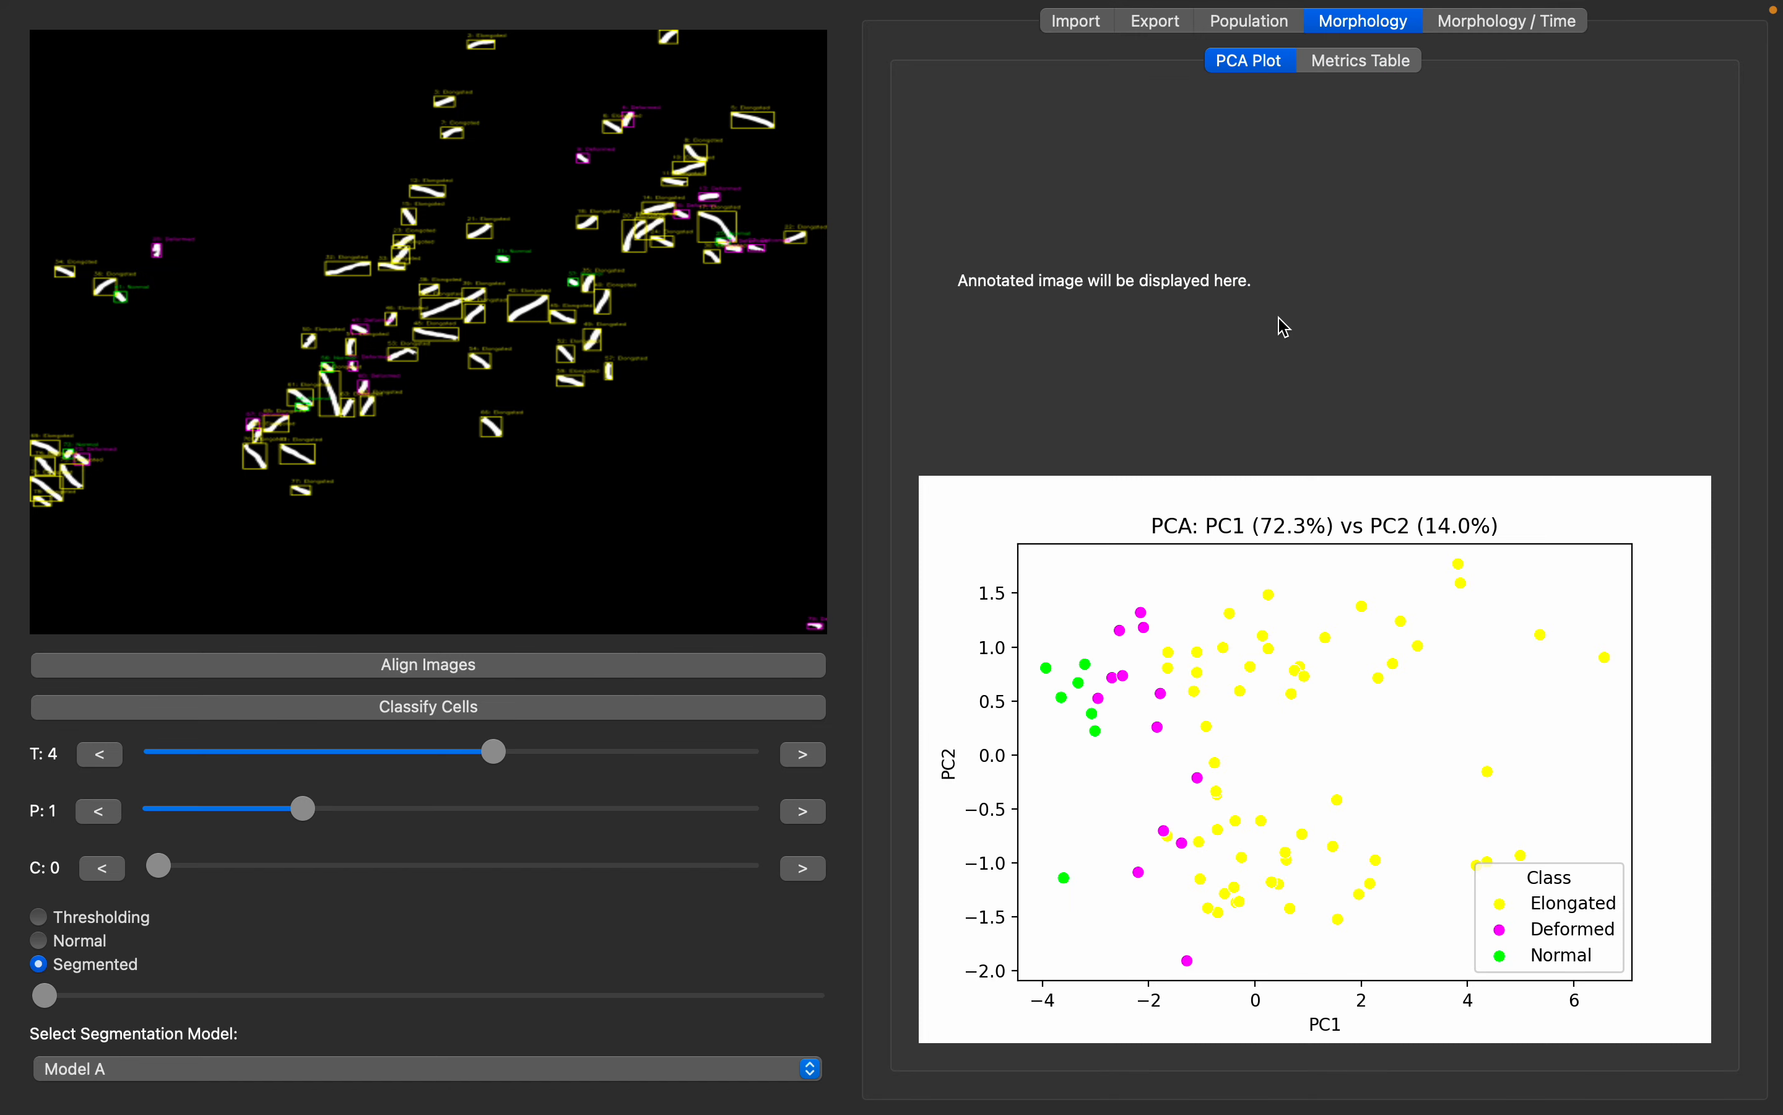
left_click(1390, 62)
Step: Process the morphology over time for the area metric and check the imported time and position ranges while it runs
left_click(1526, 34)
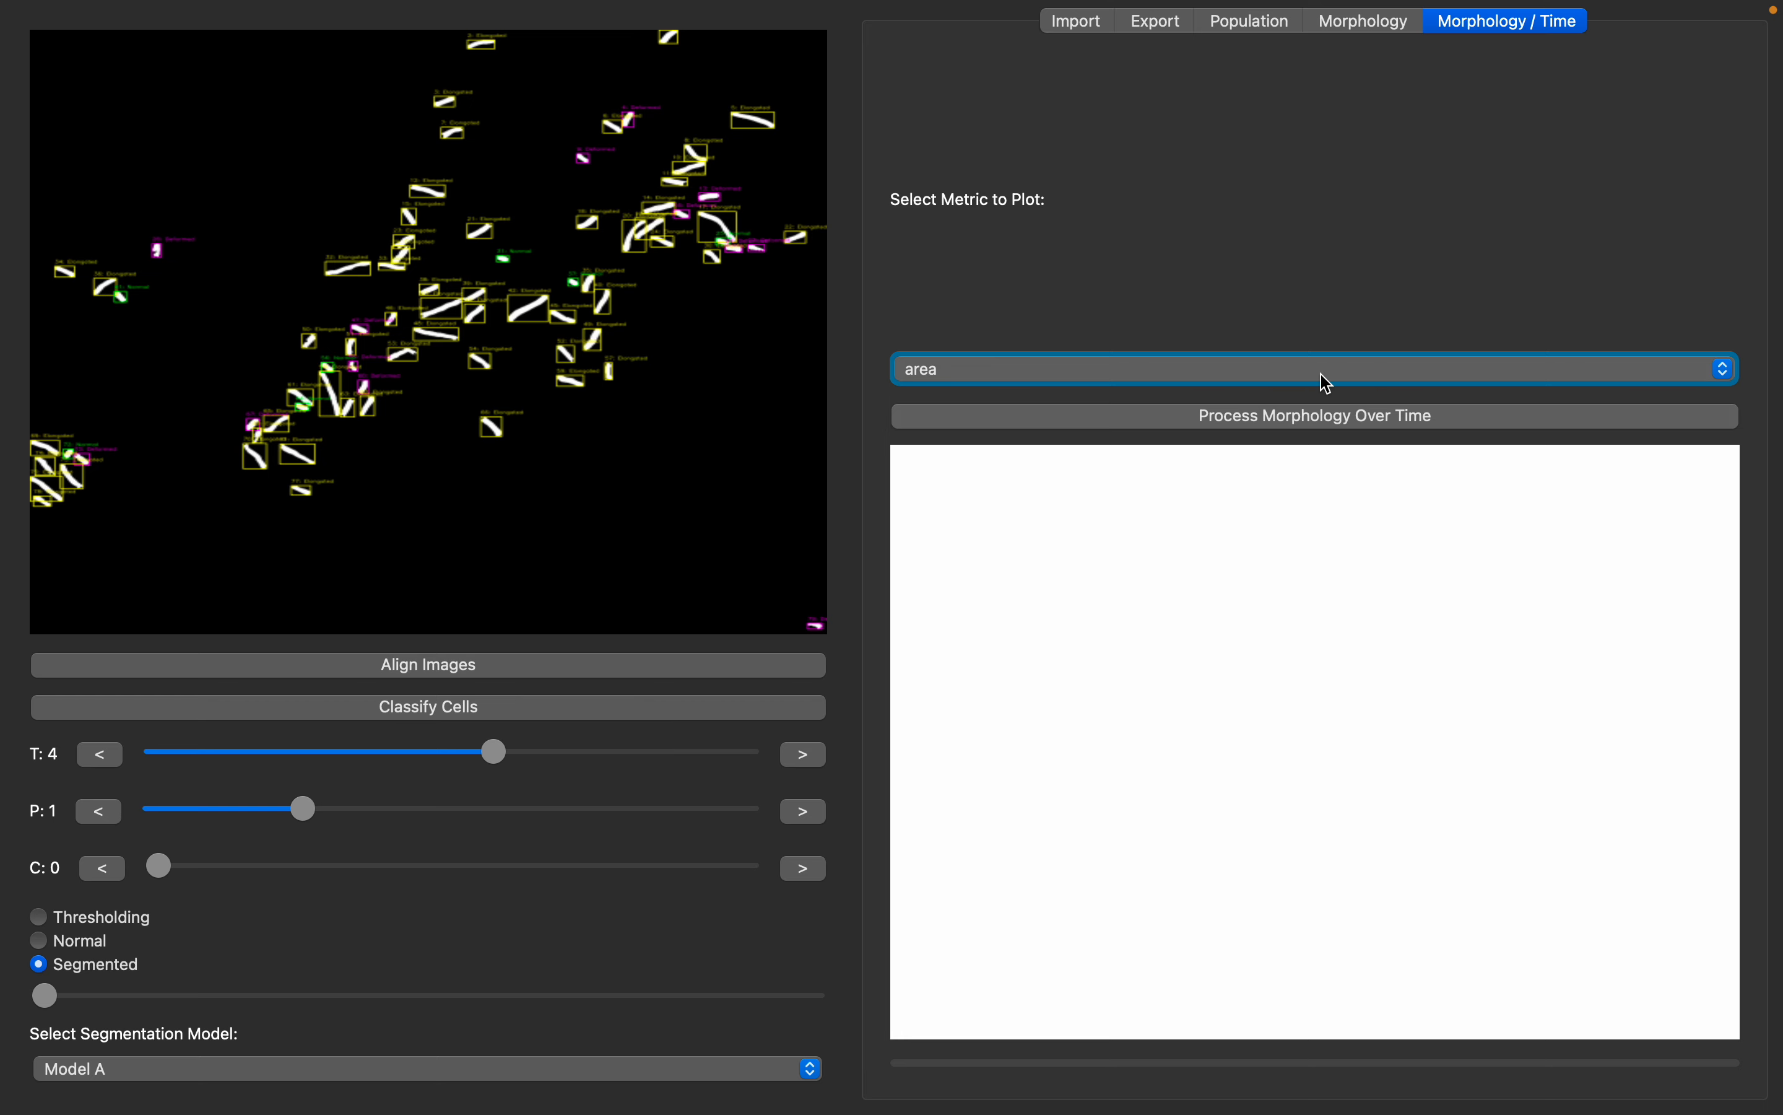
left_click(1365, 423)
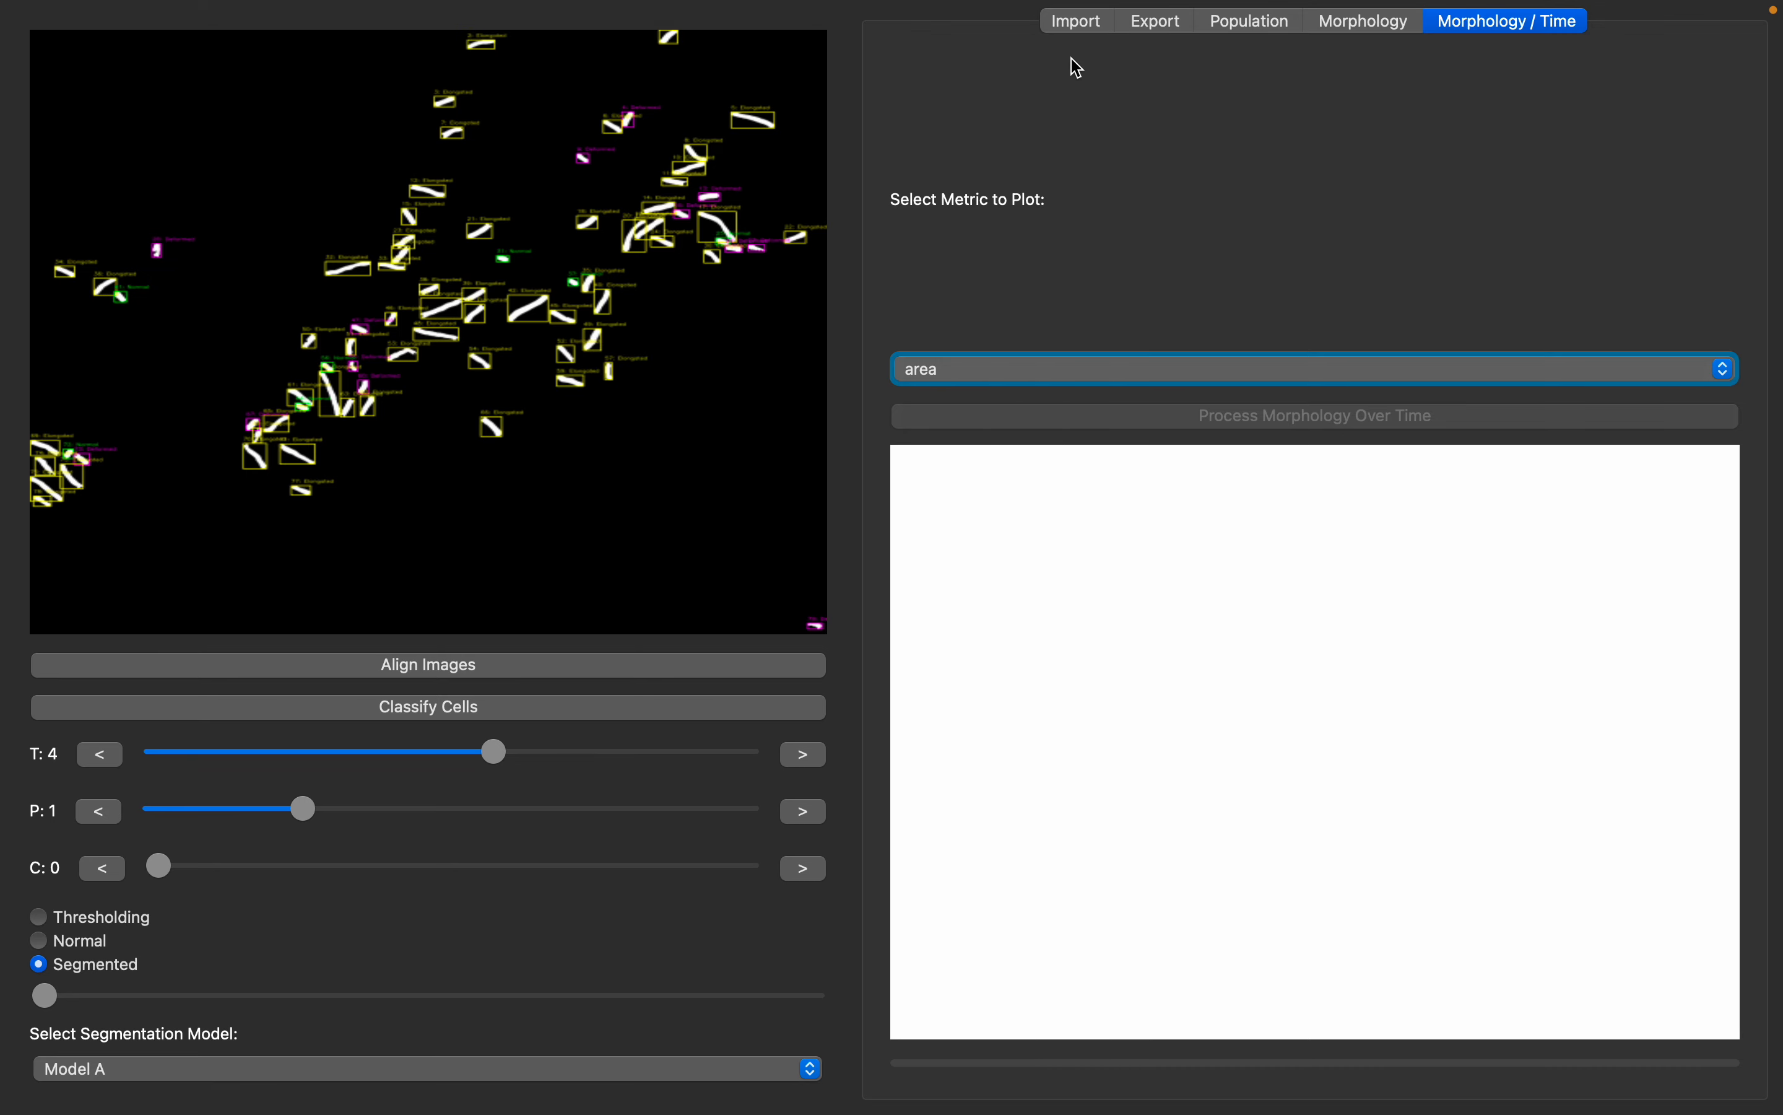
left_click(1079, 23)
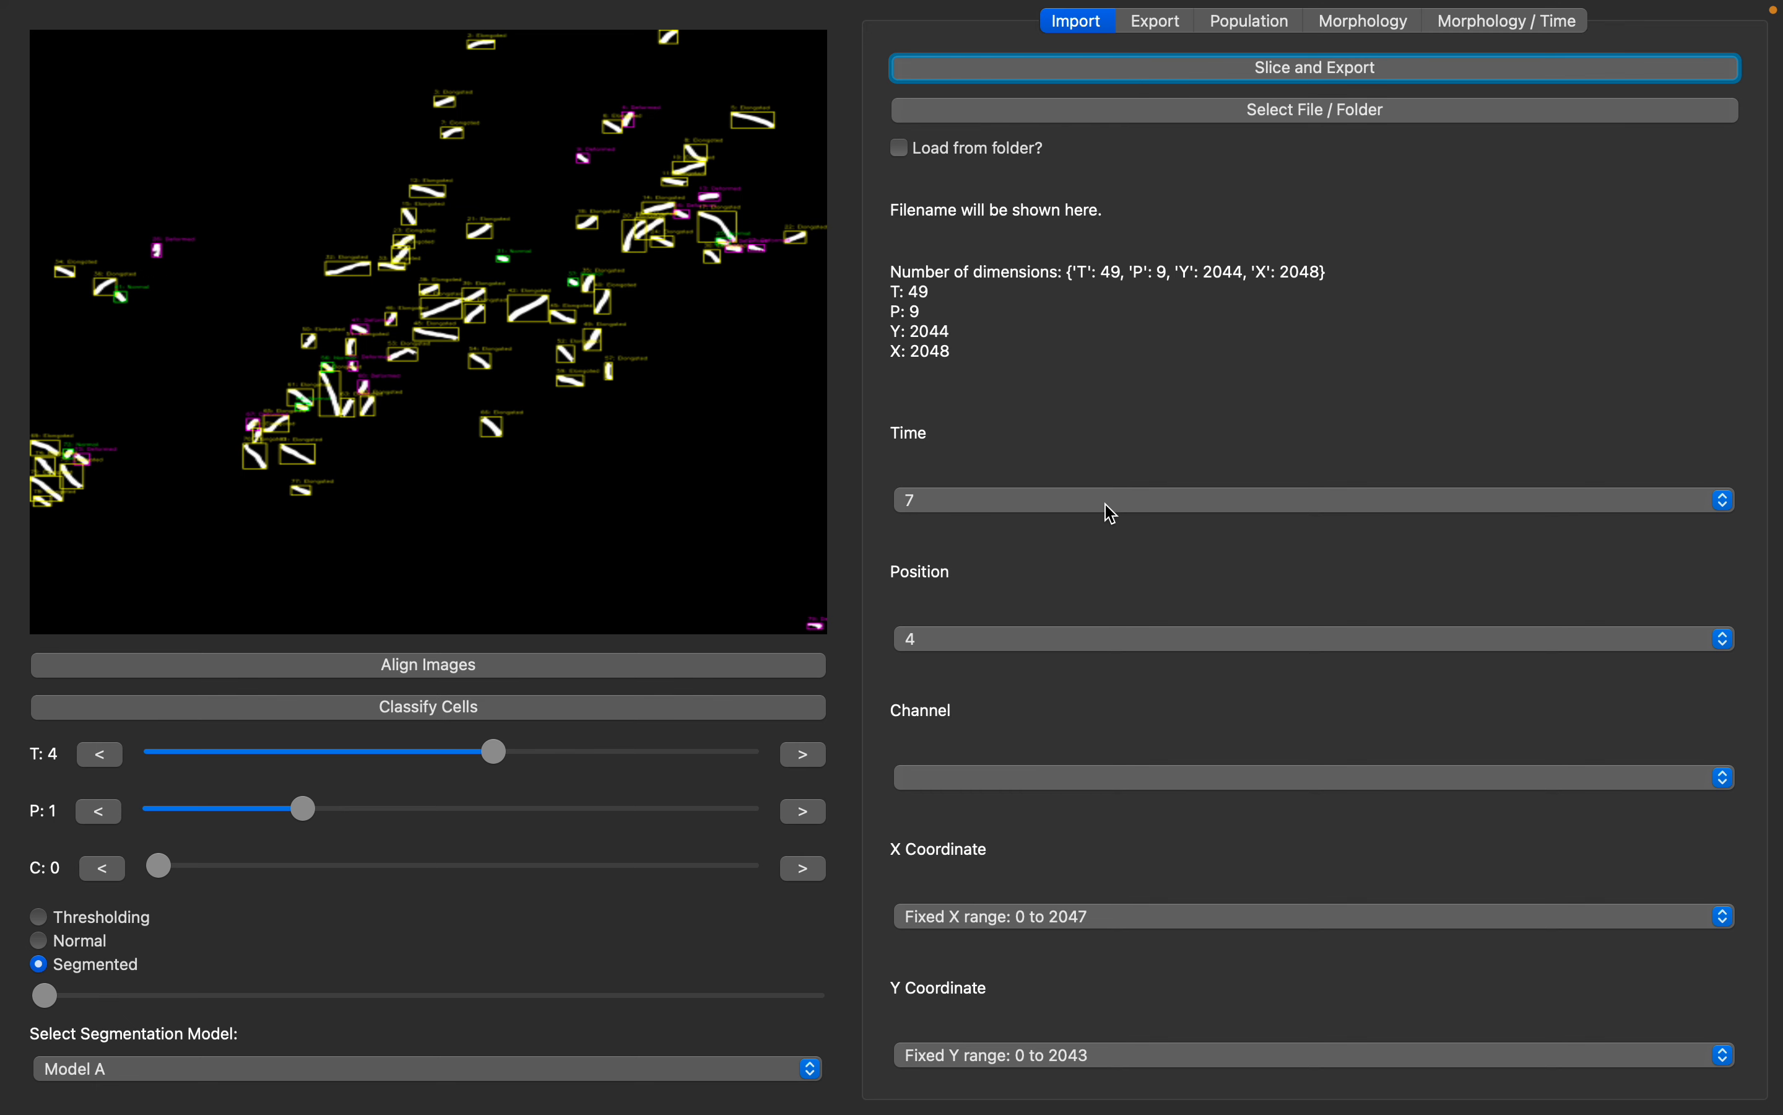
left_click(1502, 34)
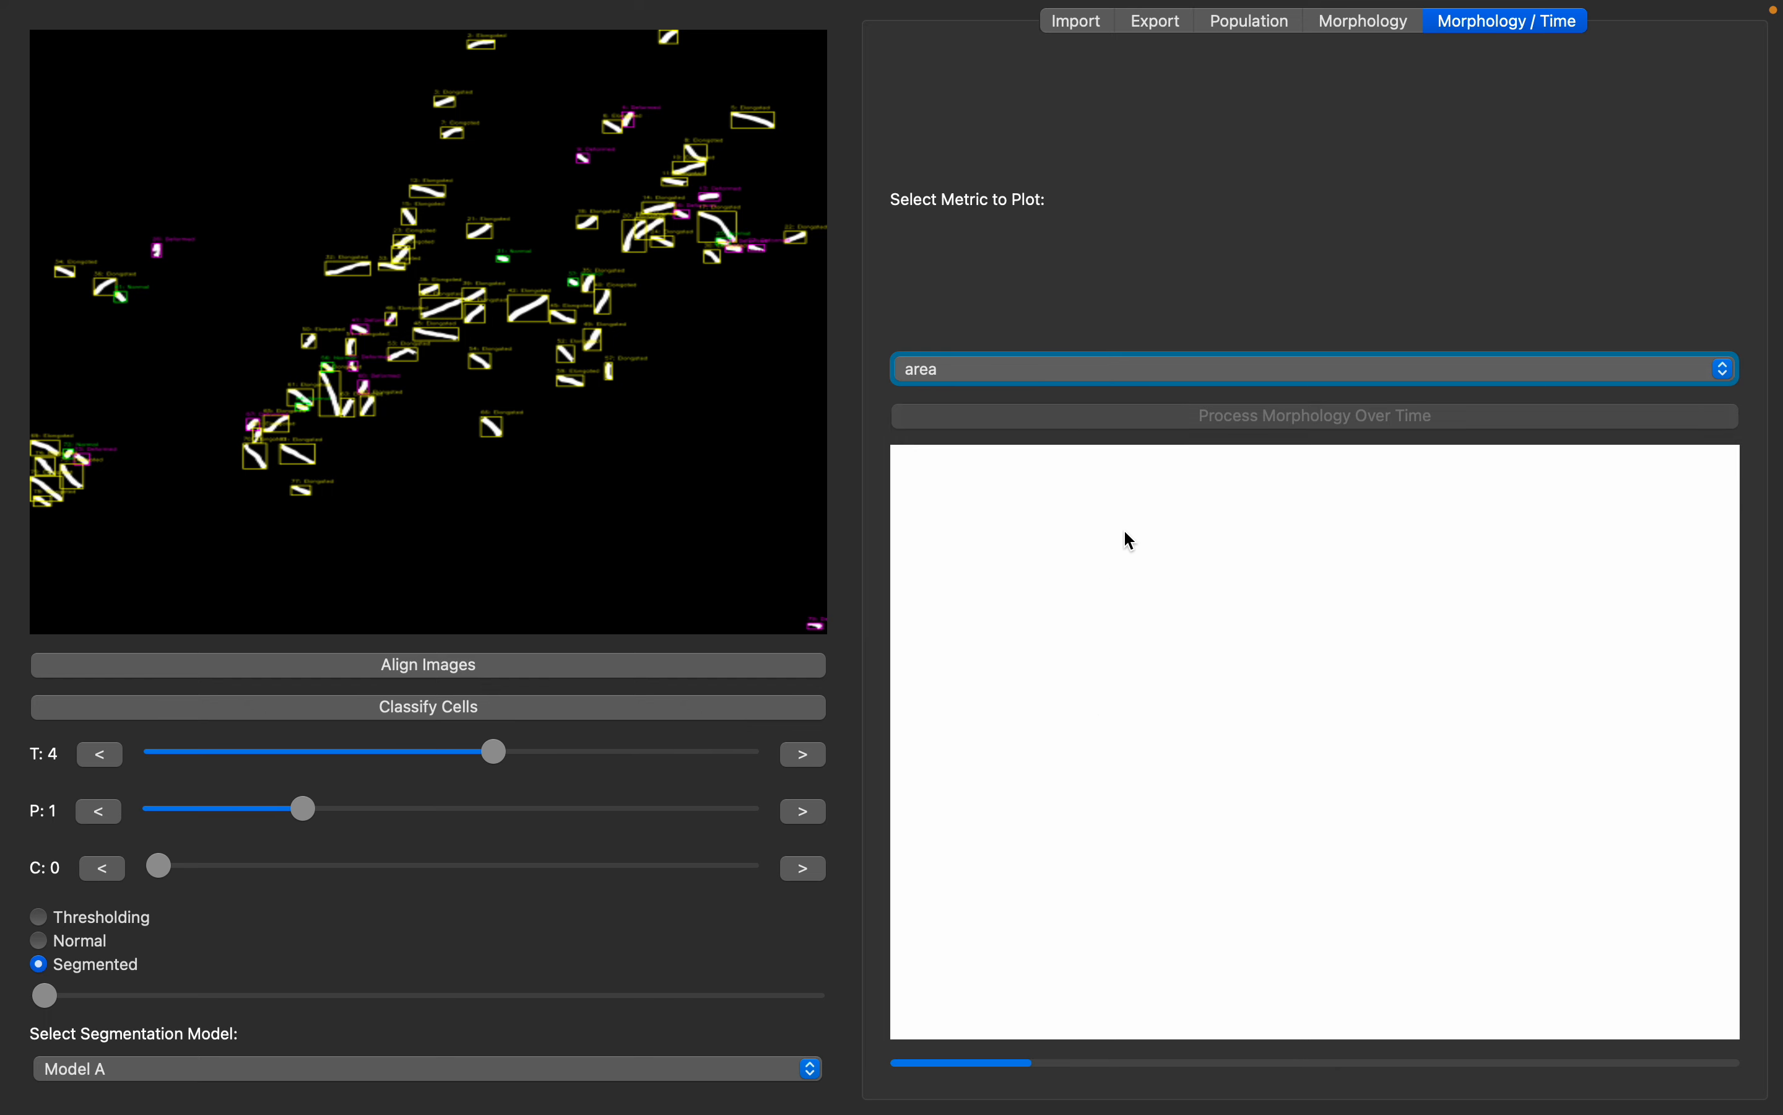
Step: View the population's average pixel intensity plots for positions 1 and 4, and return to the import settings
left_click(1278, 31)
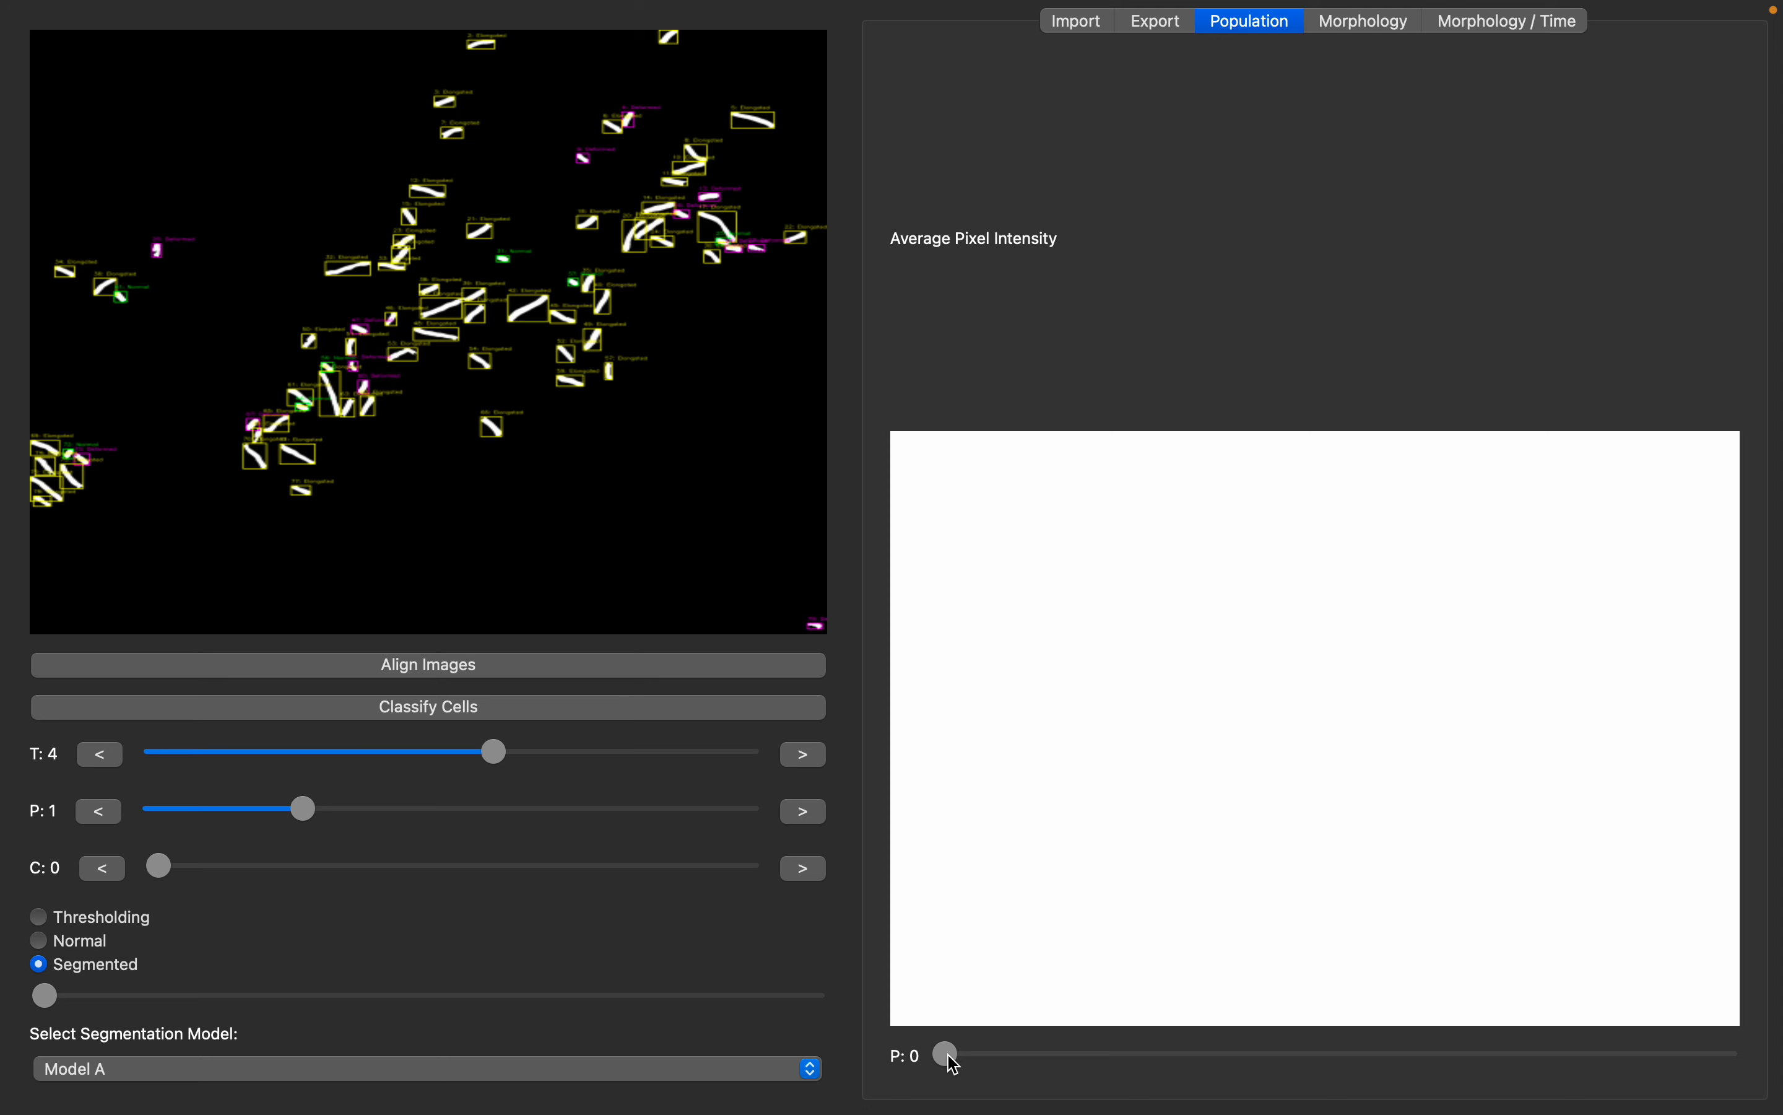
left_click_drag(955, 1065, 1155, 1065)
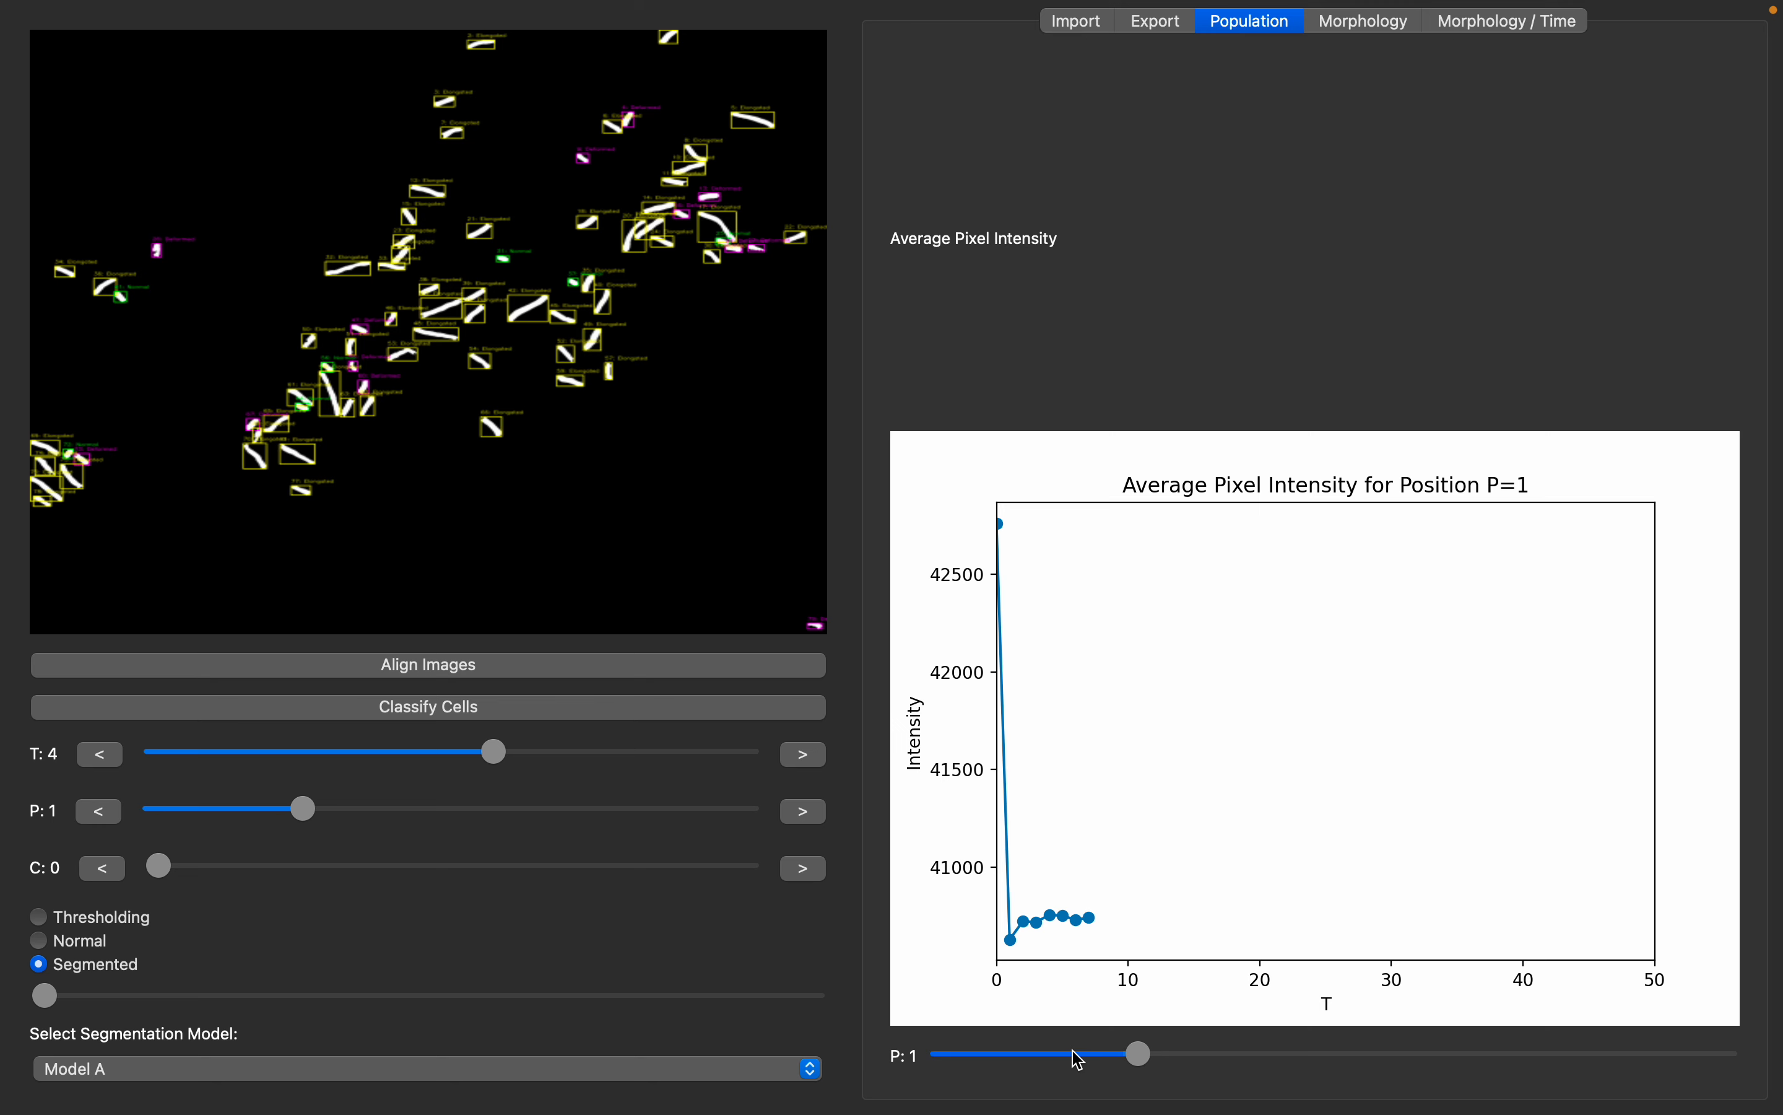
left_click_drag(1143, 1056, 1732, 1046)
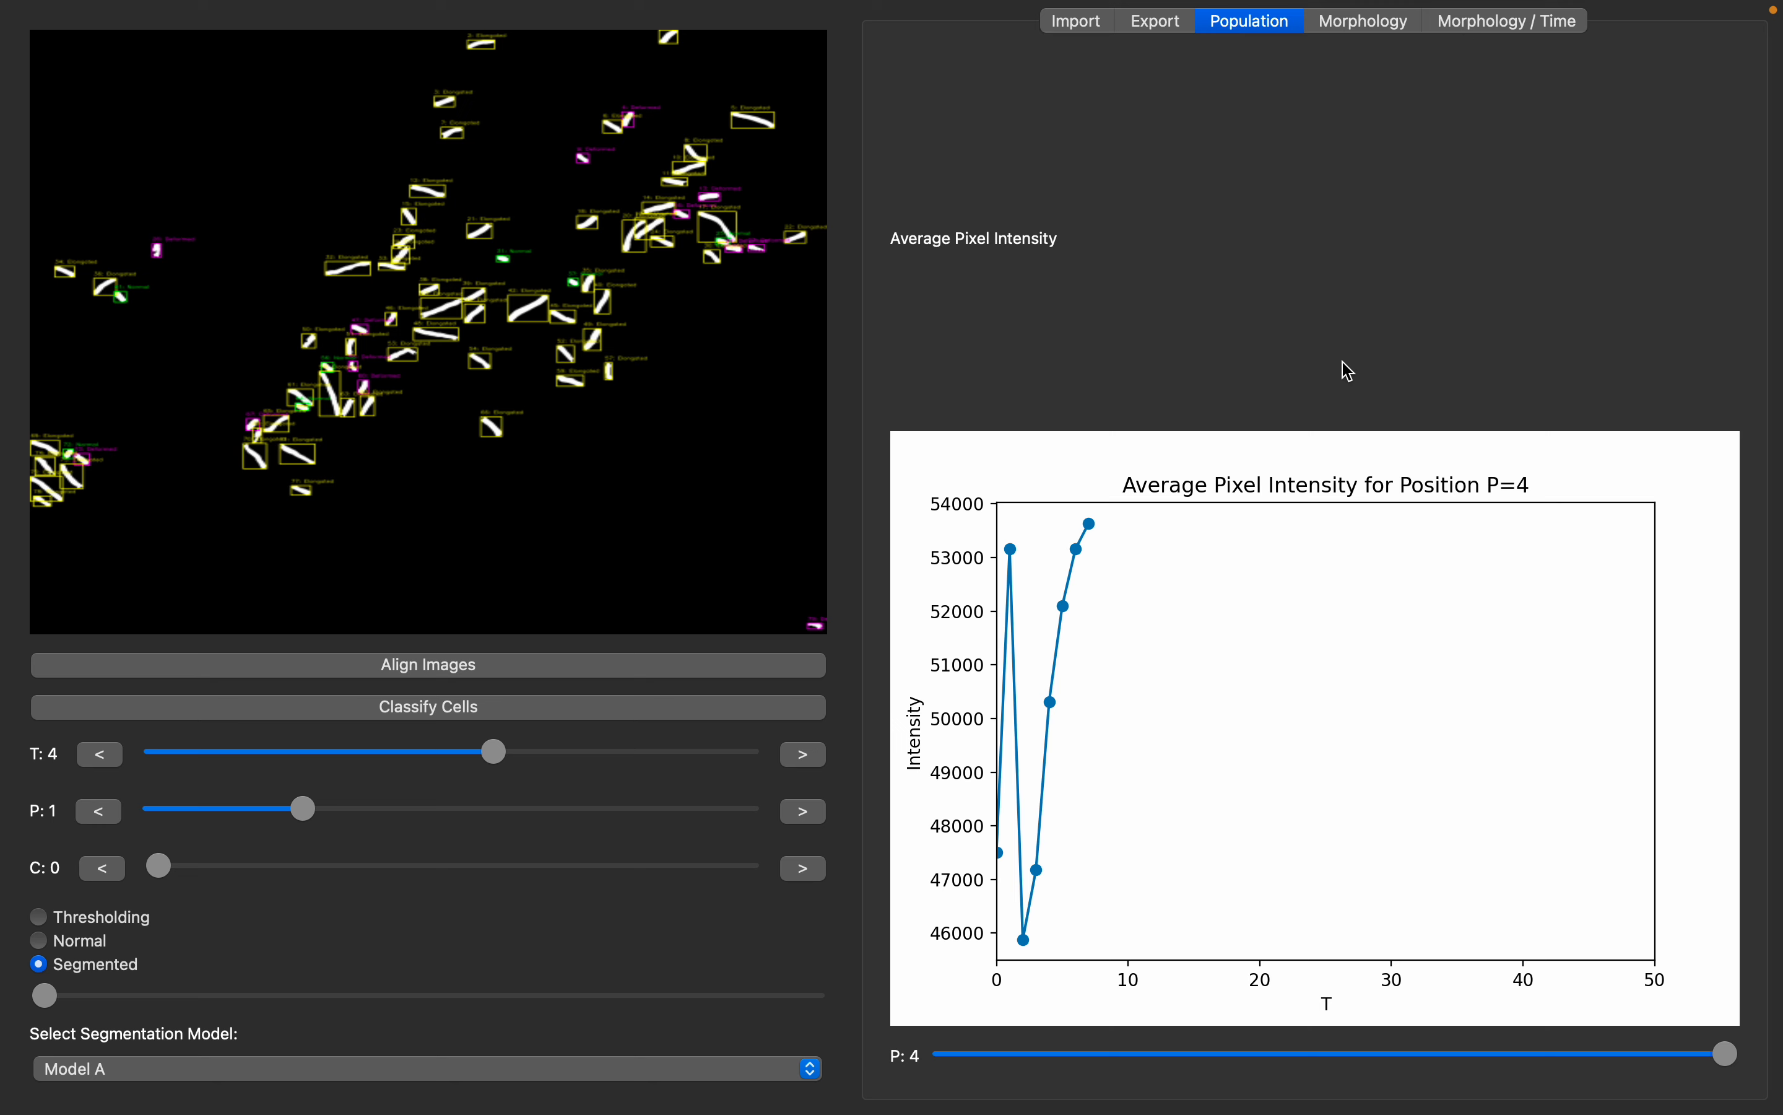
left_click(1093, 35)
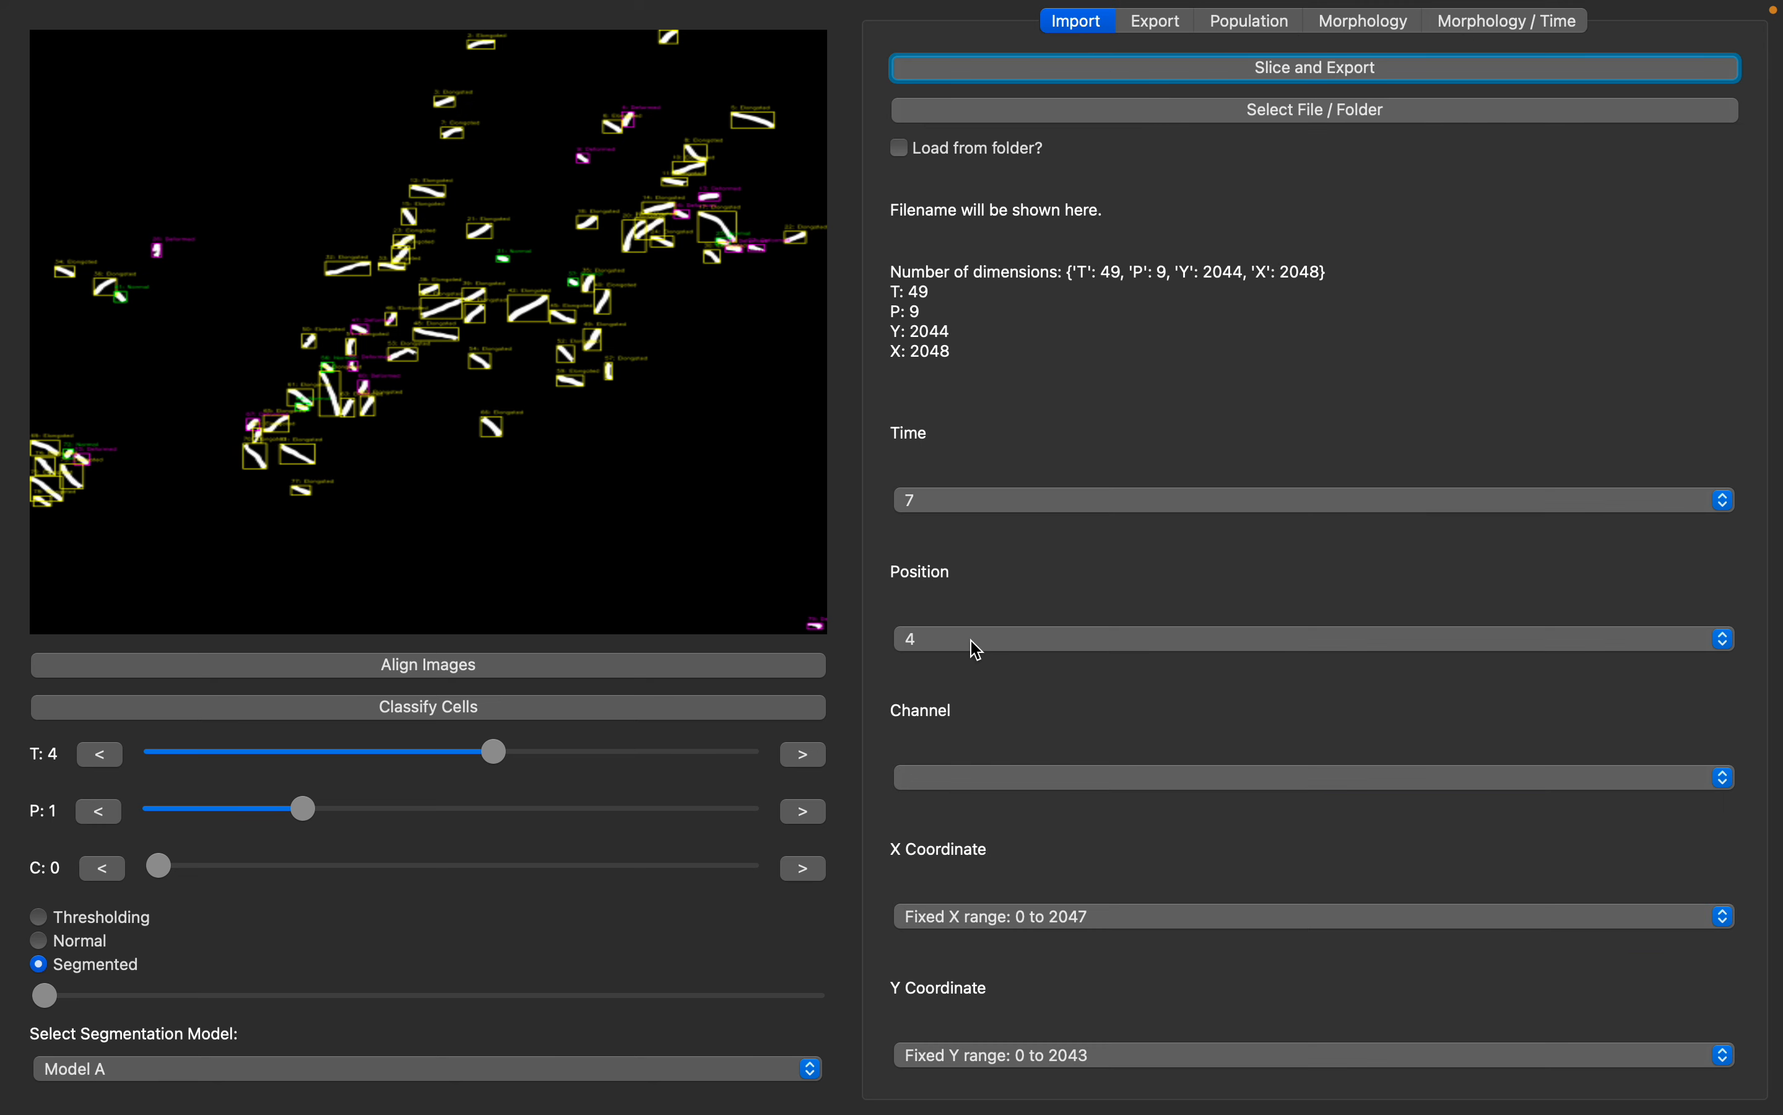
Step: View the population's average pixel intensity plot for position 1 and compare it with the imported time and position ranges
left_click(1273, 27)
left_click(1729, 1060)
left_click_drag(1731, 1065, 1230, 1063)
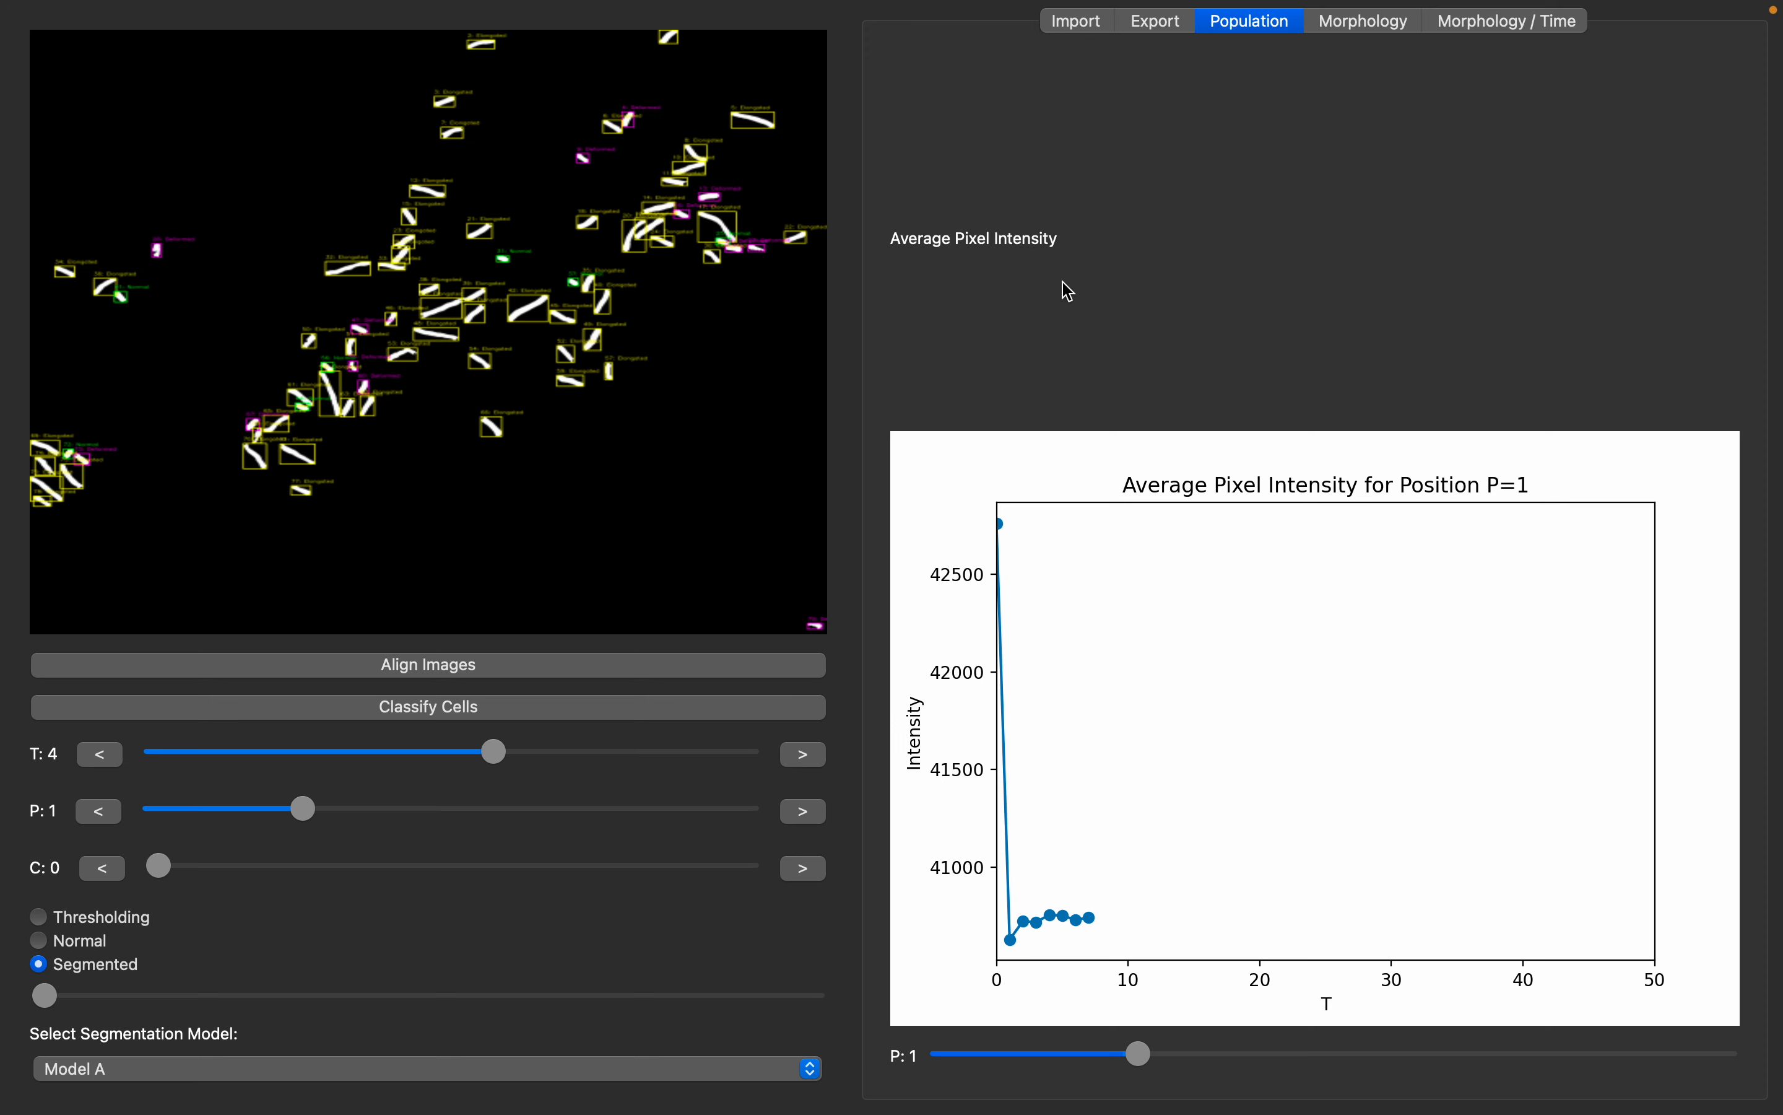
left_click(1096, 24)
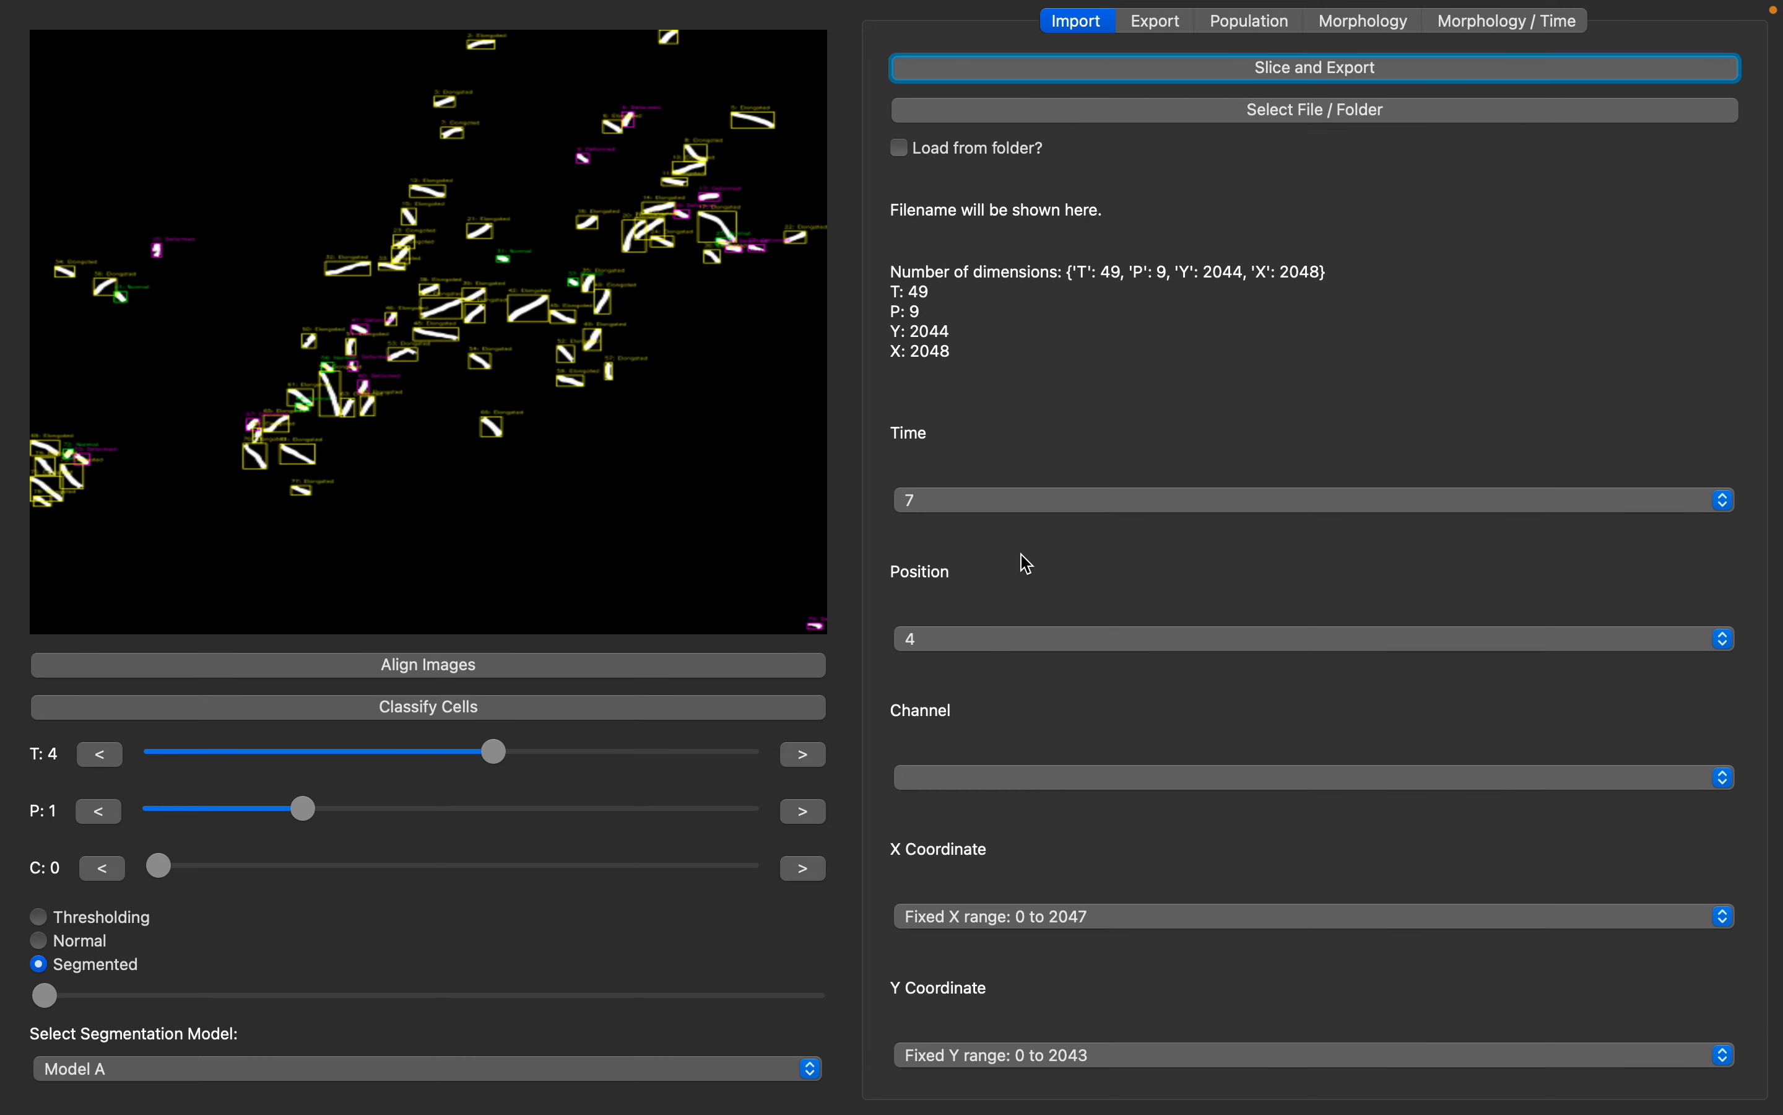
Step: Compare the population's average pixel intensity plots for positions 1, 2 and 3, finishing on position 2
mouse_move(1261, 26)
left_click(1263, 28)
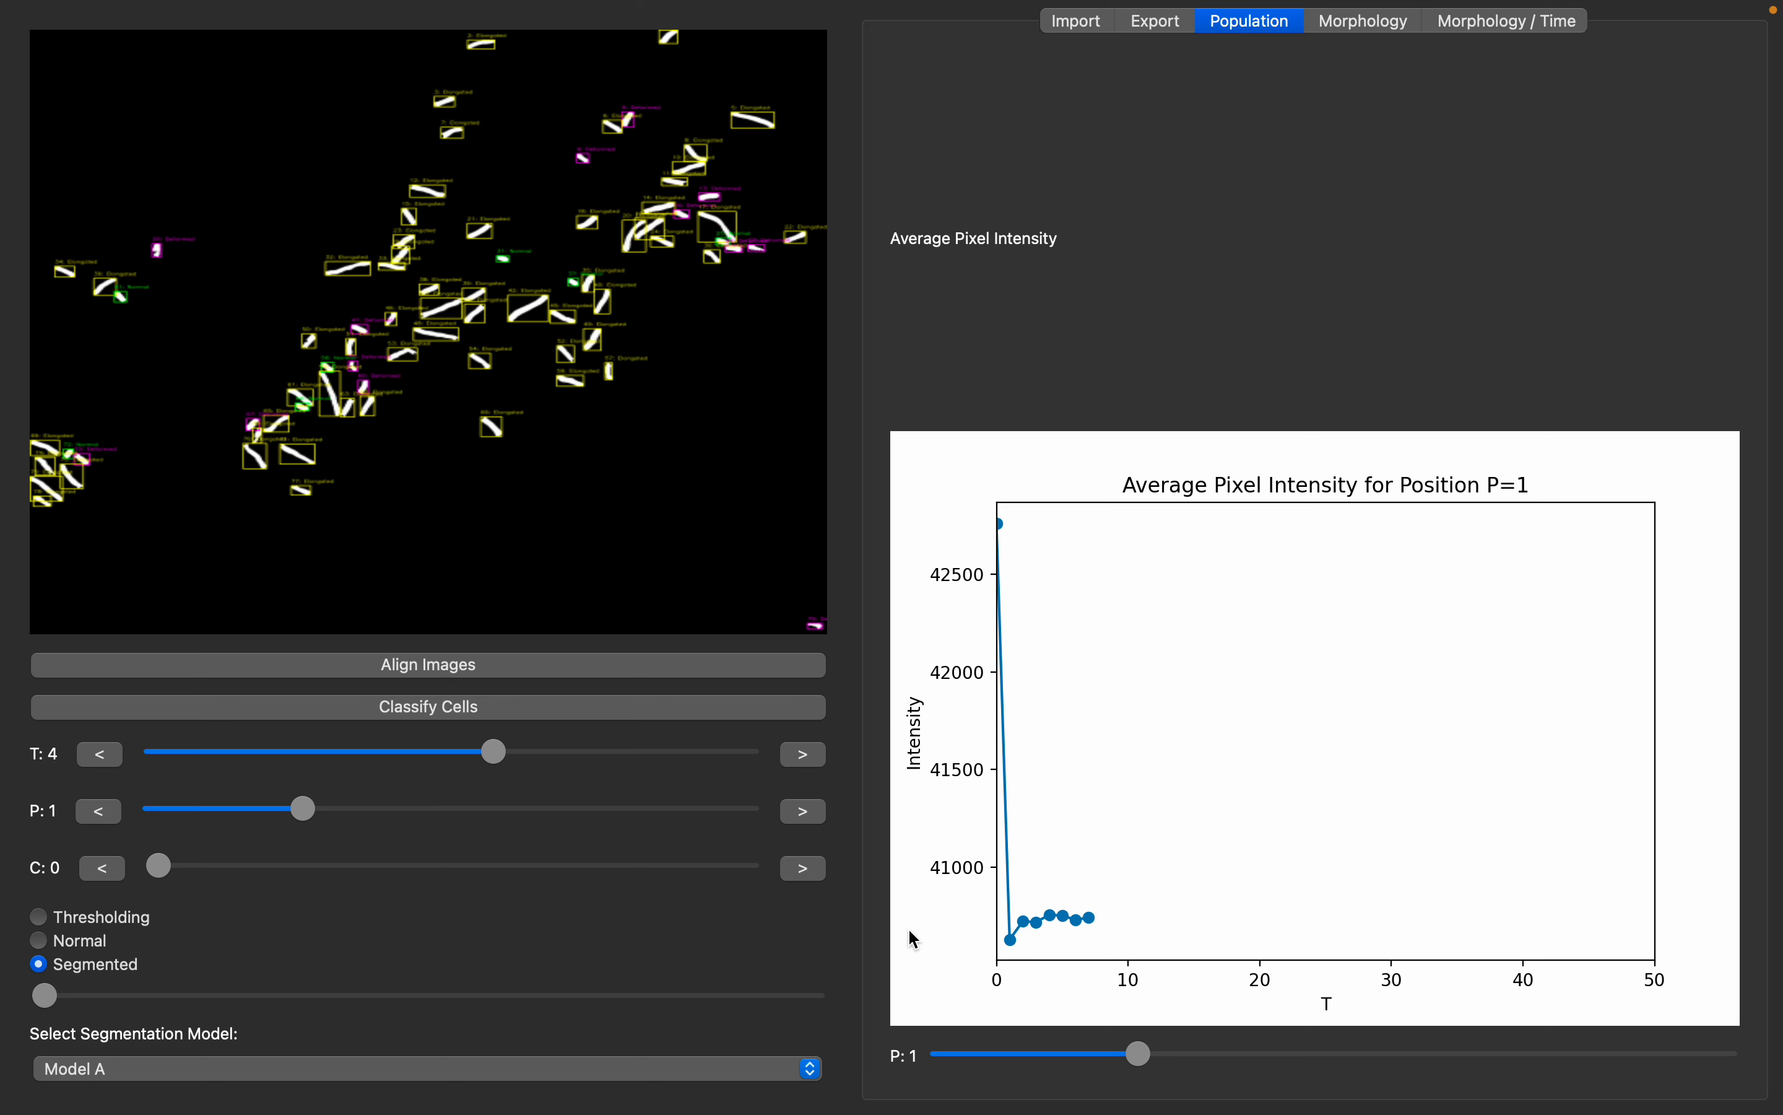
left_click_drag(1141, 1054, 1338, 1054)
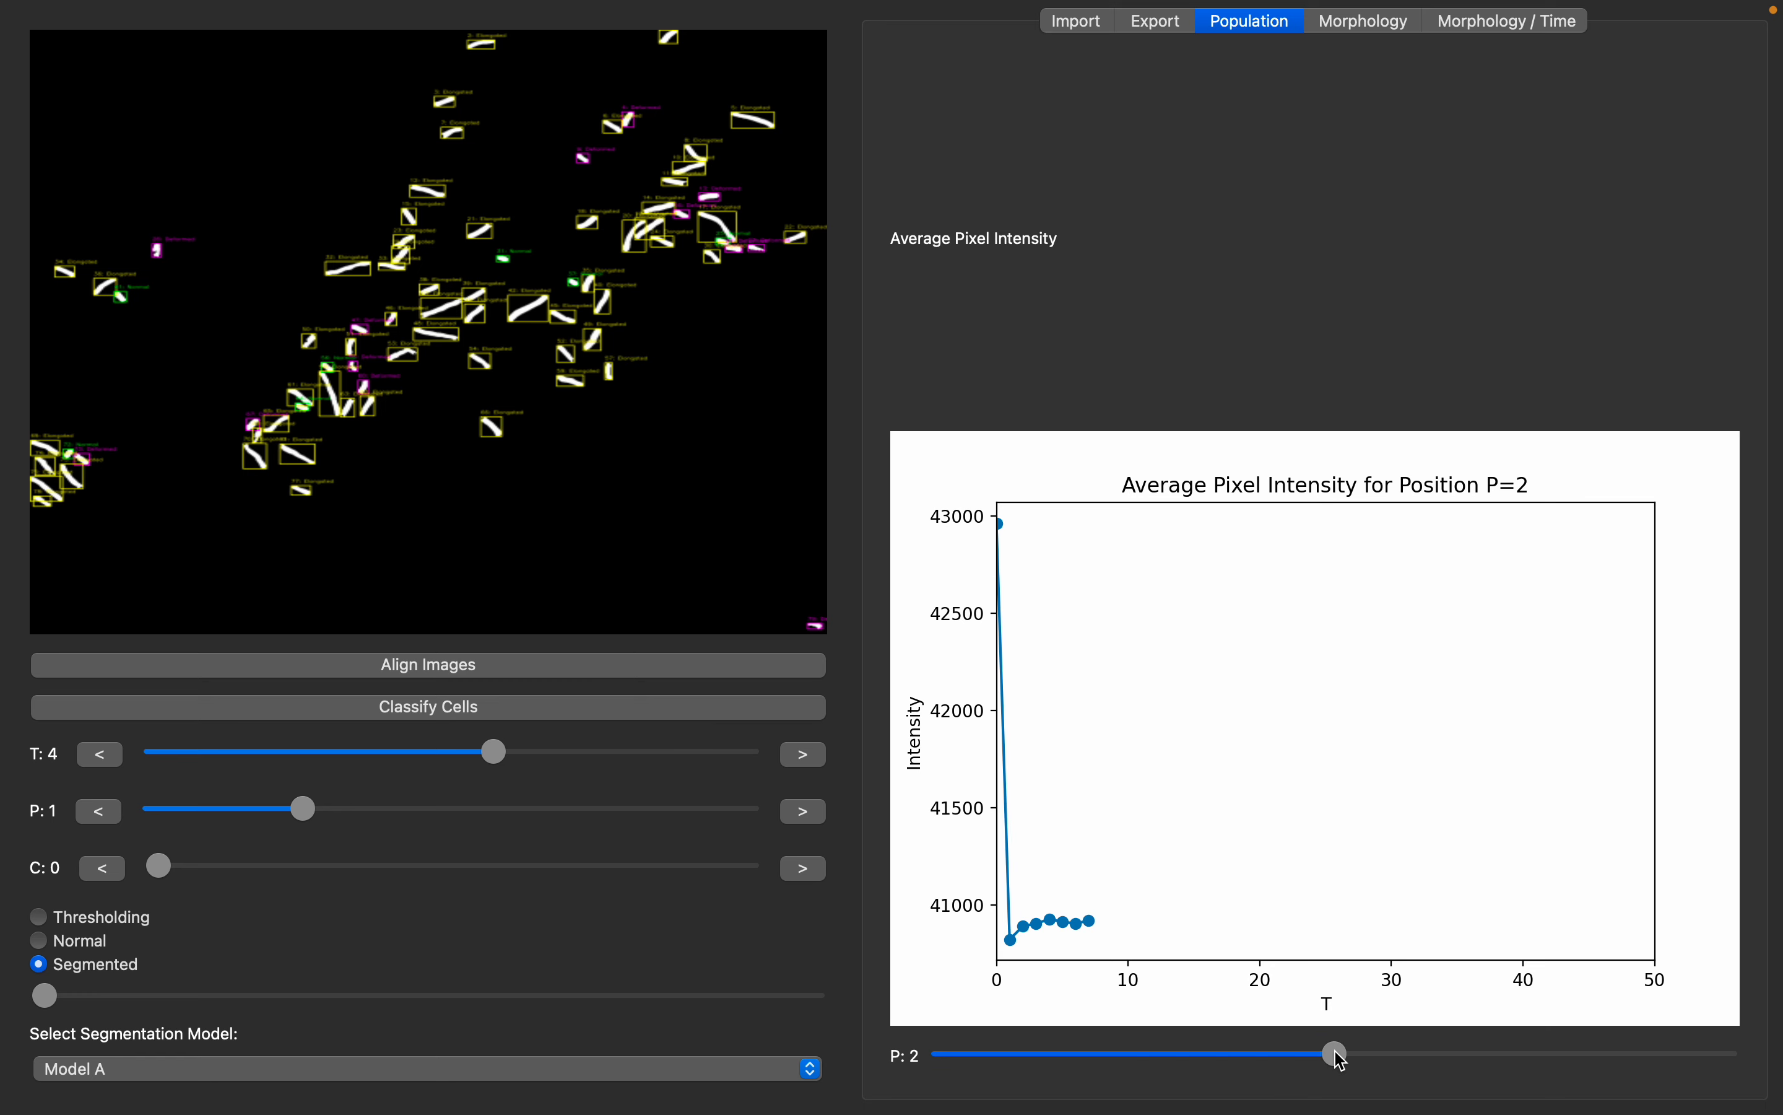
left_click(1524, 1064)
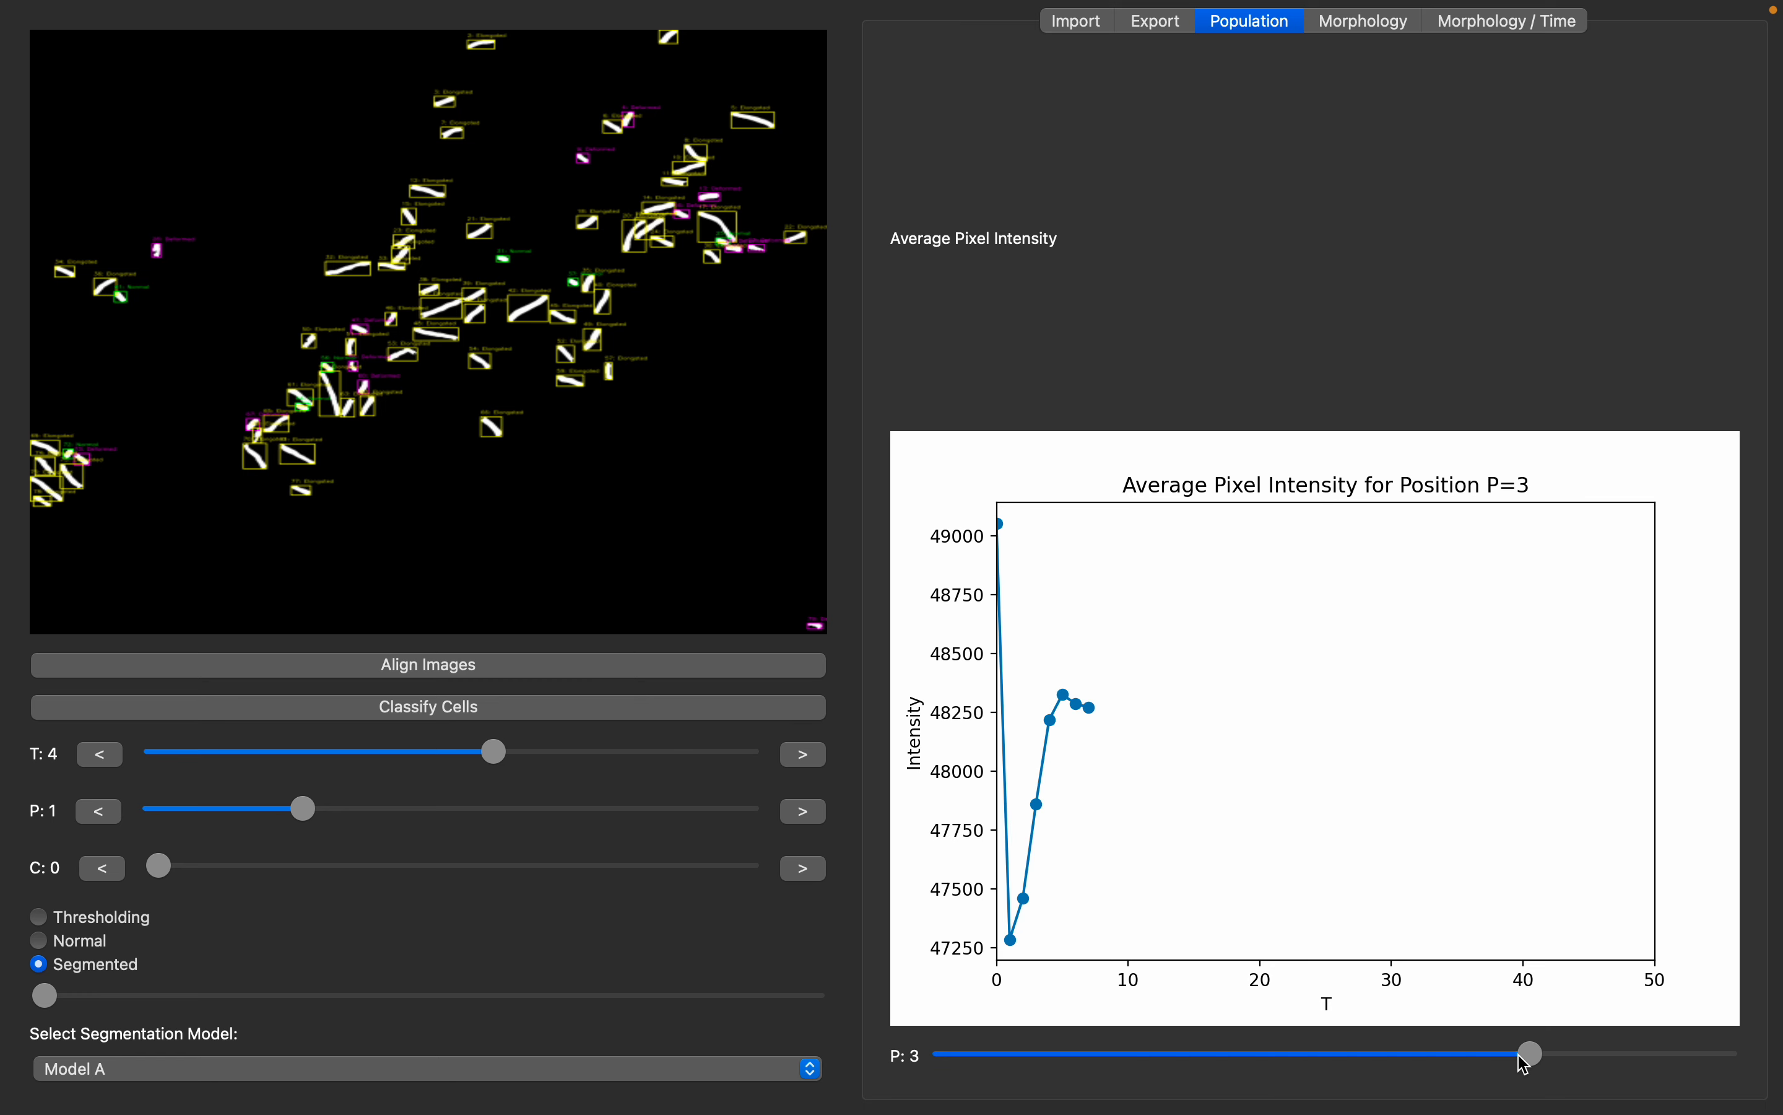
left_click_drag(1527, 1056, 1226, 1033)
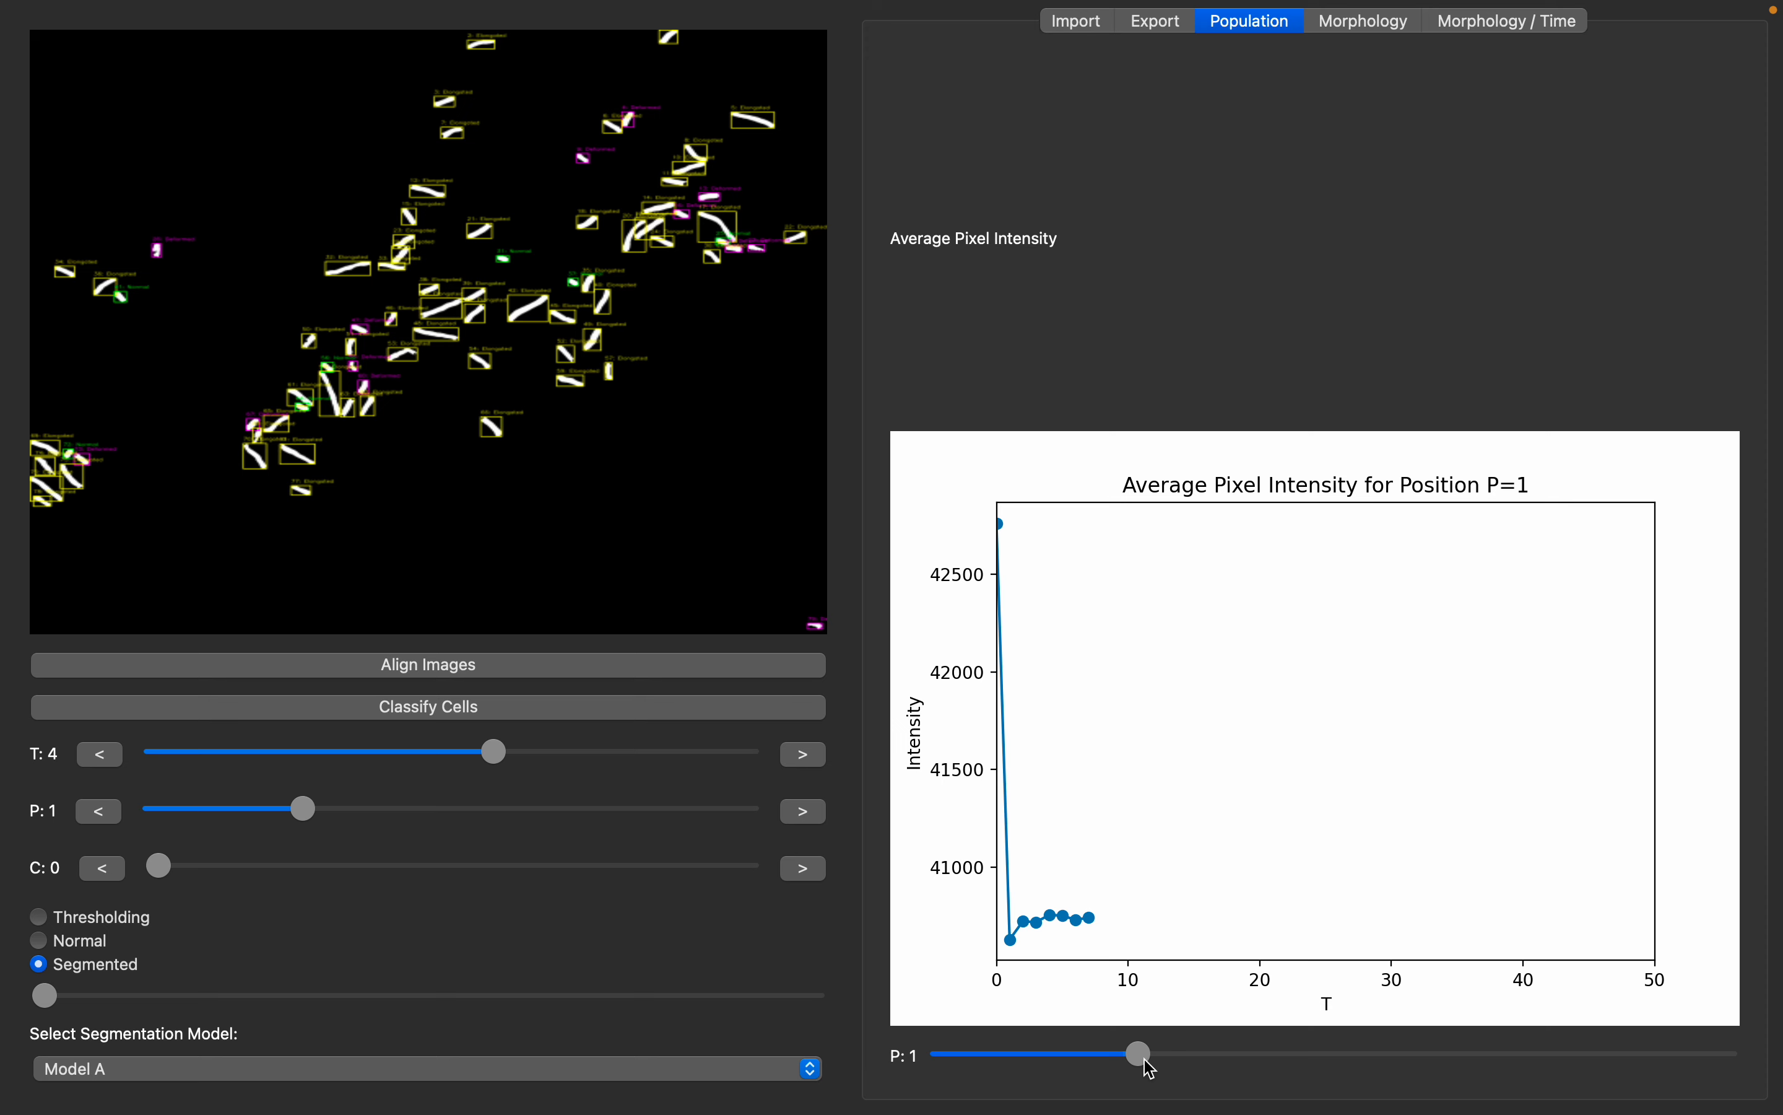
left_click(1145, 1055)
left_click(1384, 1053)
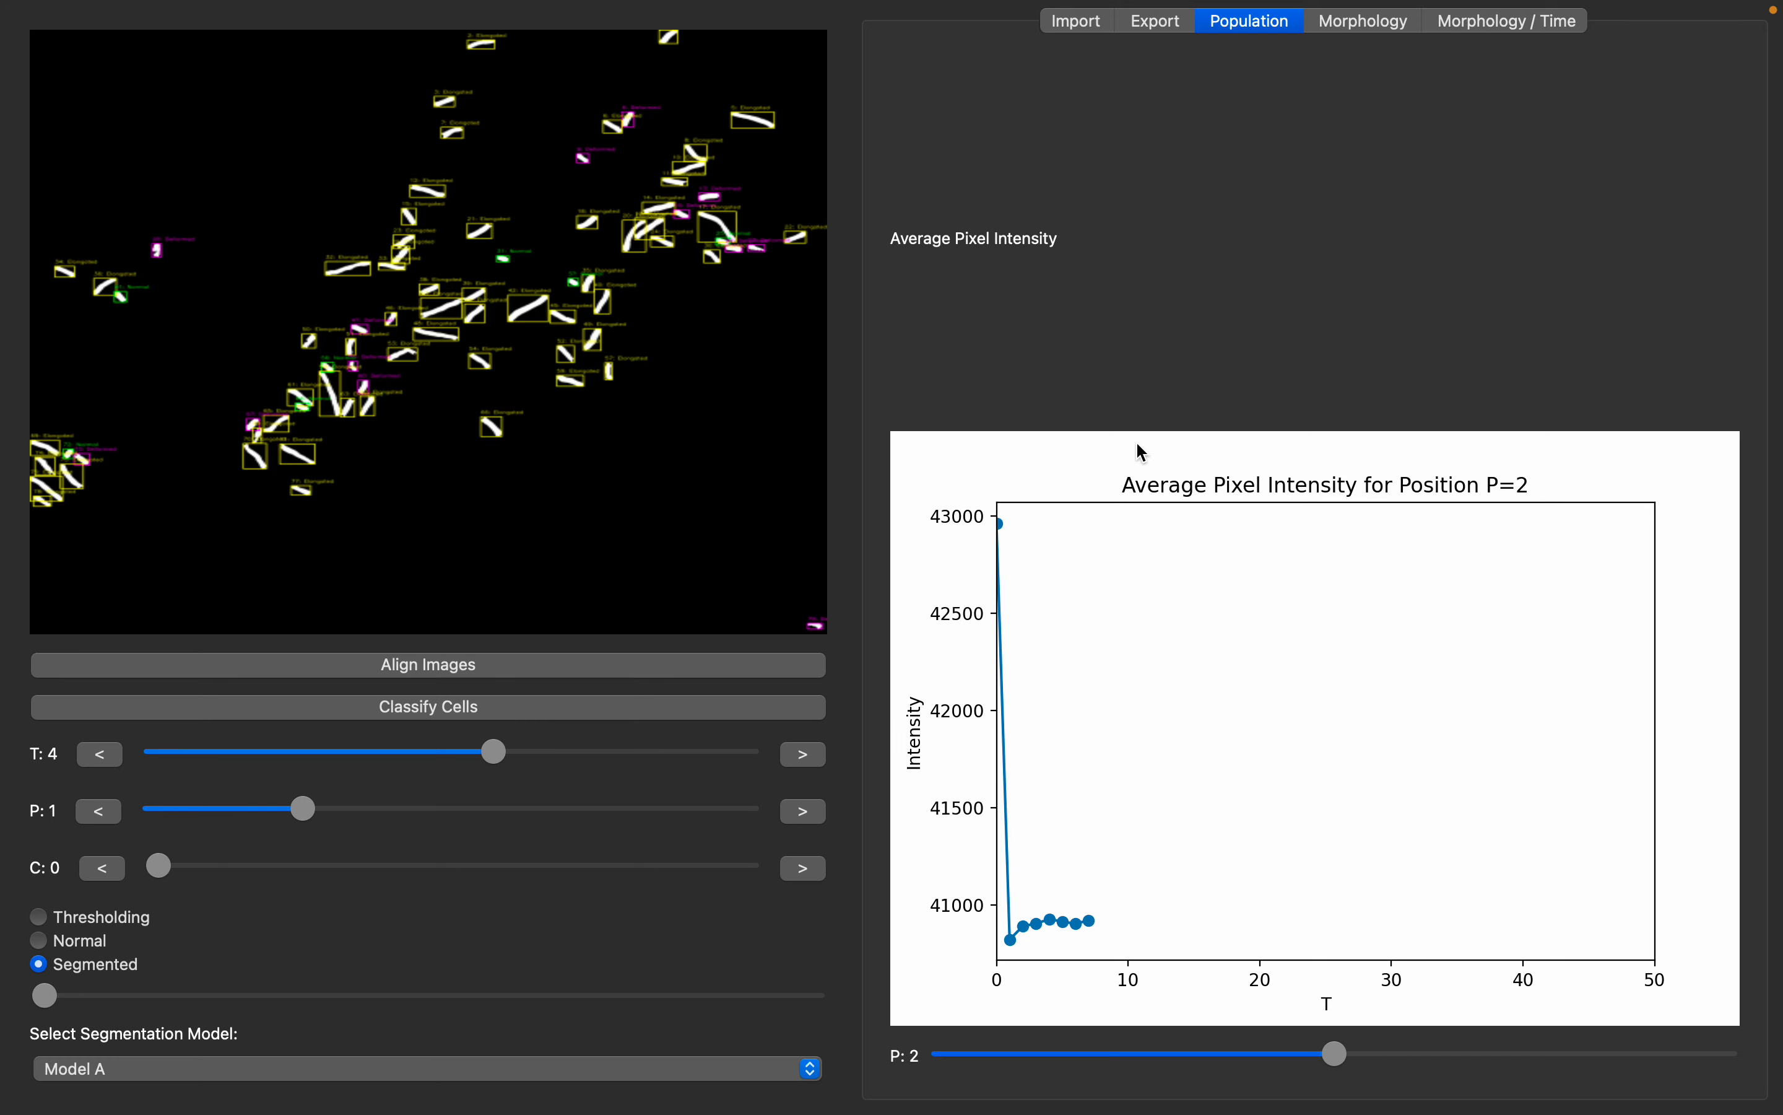
Step: Revisit the morphology metrics table and PCA plot, and check the progress of the morphology-over-time processing
left_click(1389, 33)
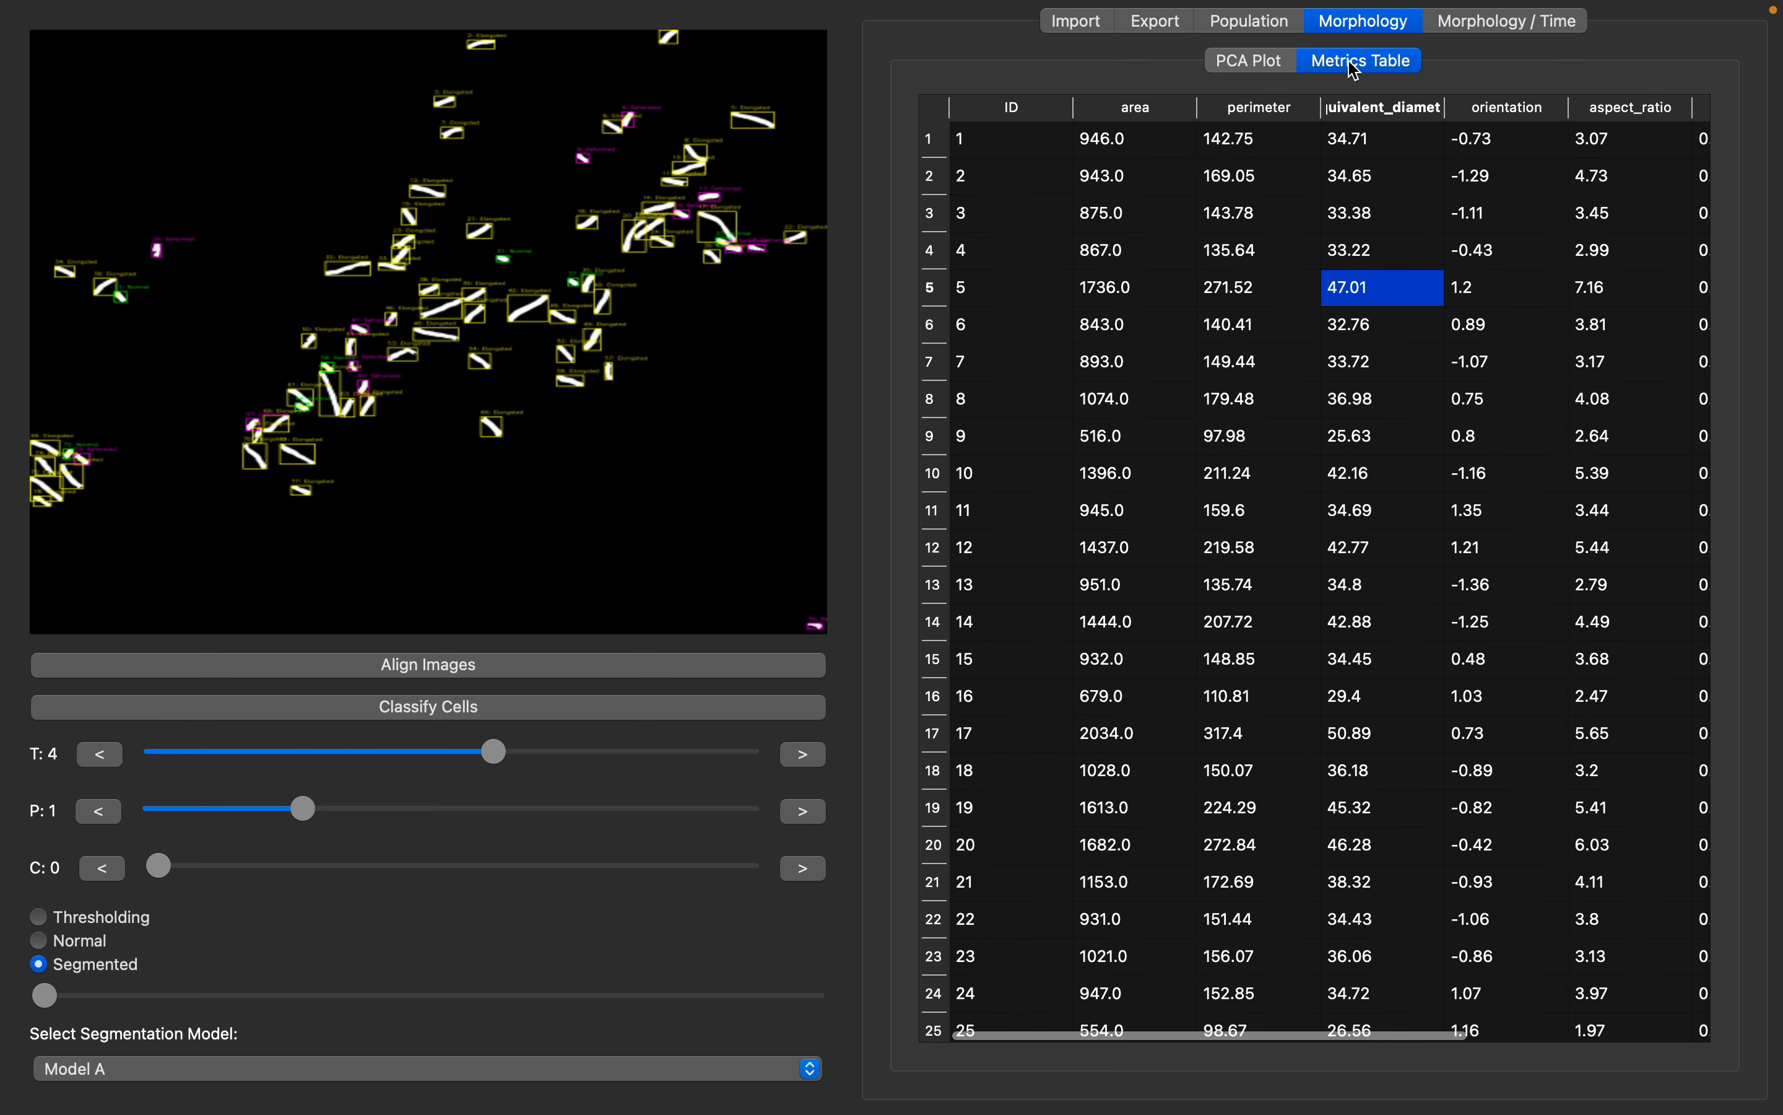
left_click(1286, 63)
left_click(1508, 27)
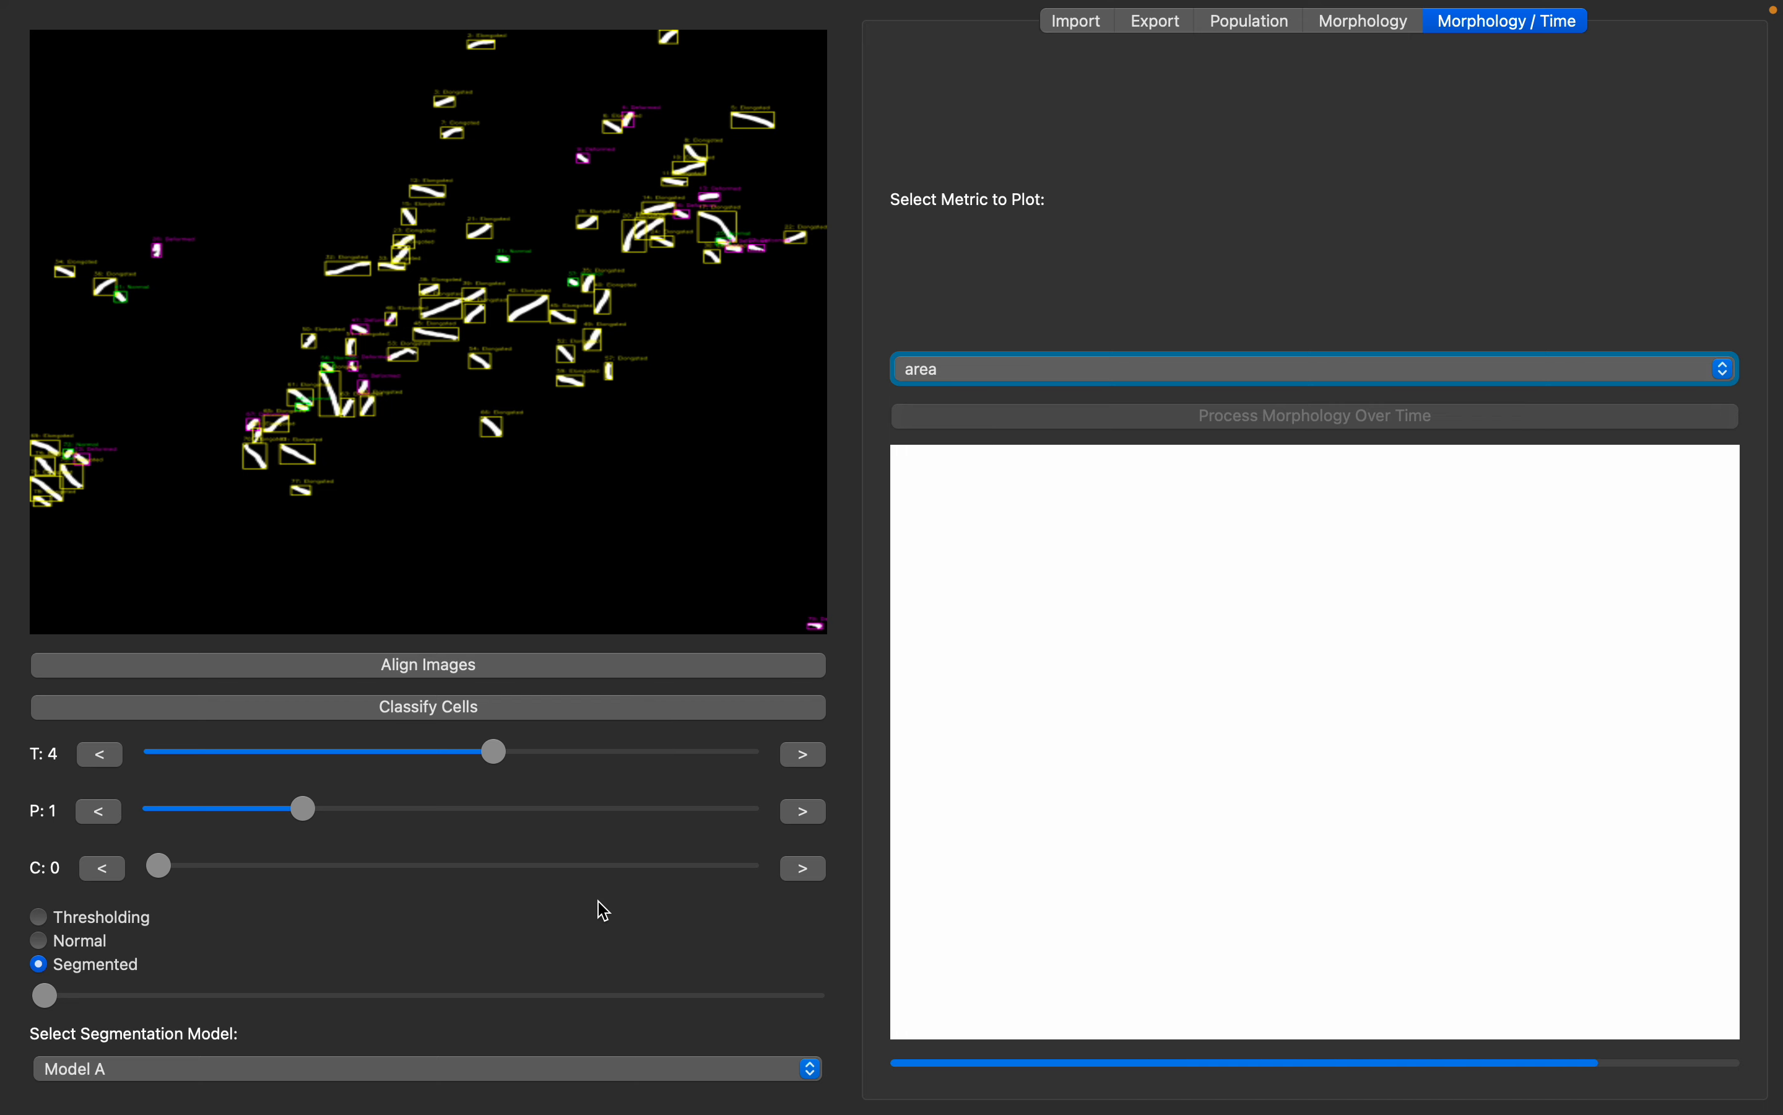
Step: Inspect the available segmentation models, Model A, Model B and Model C, keeping Model A selected
left_click(376, 1071)
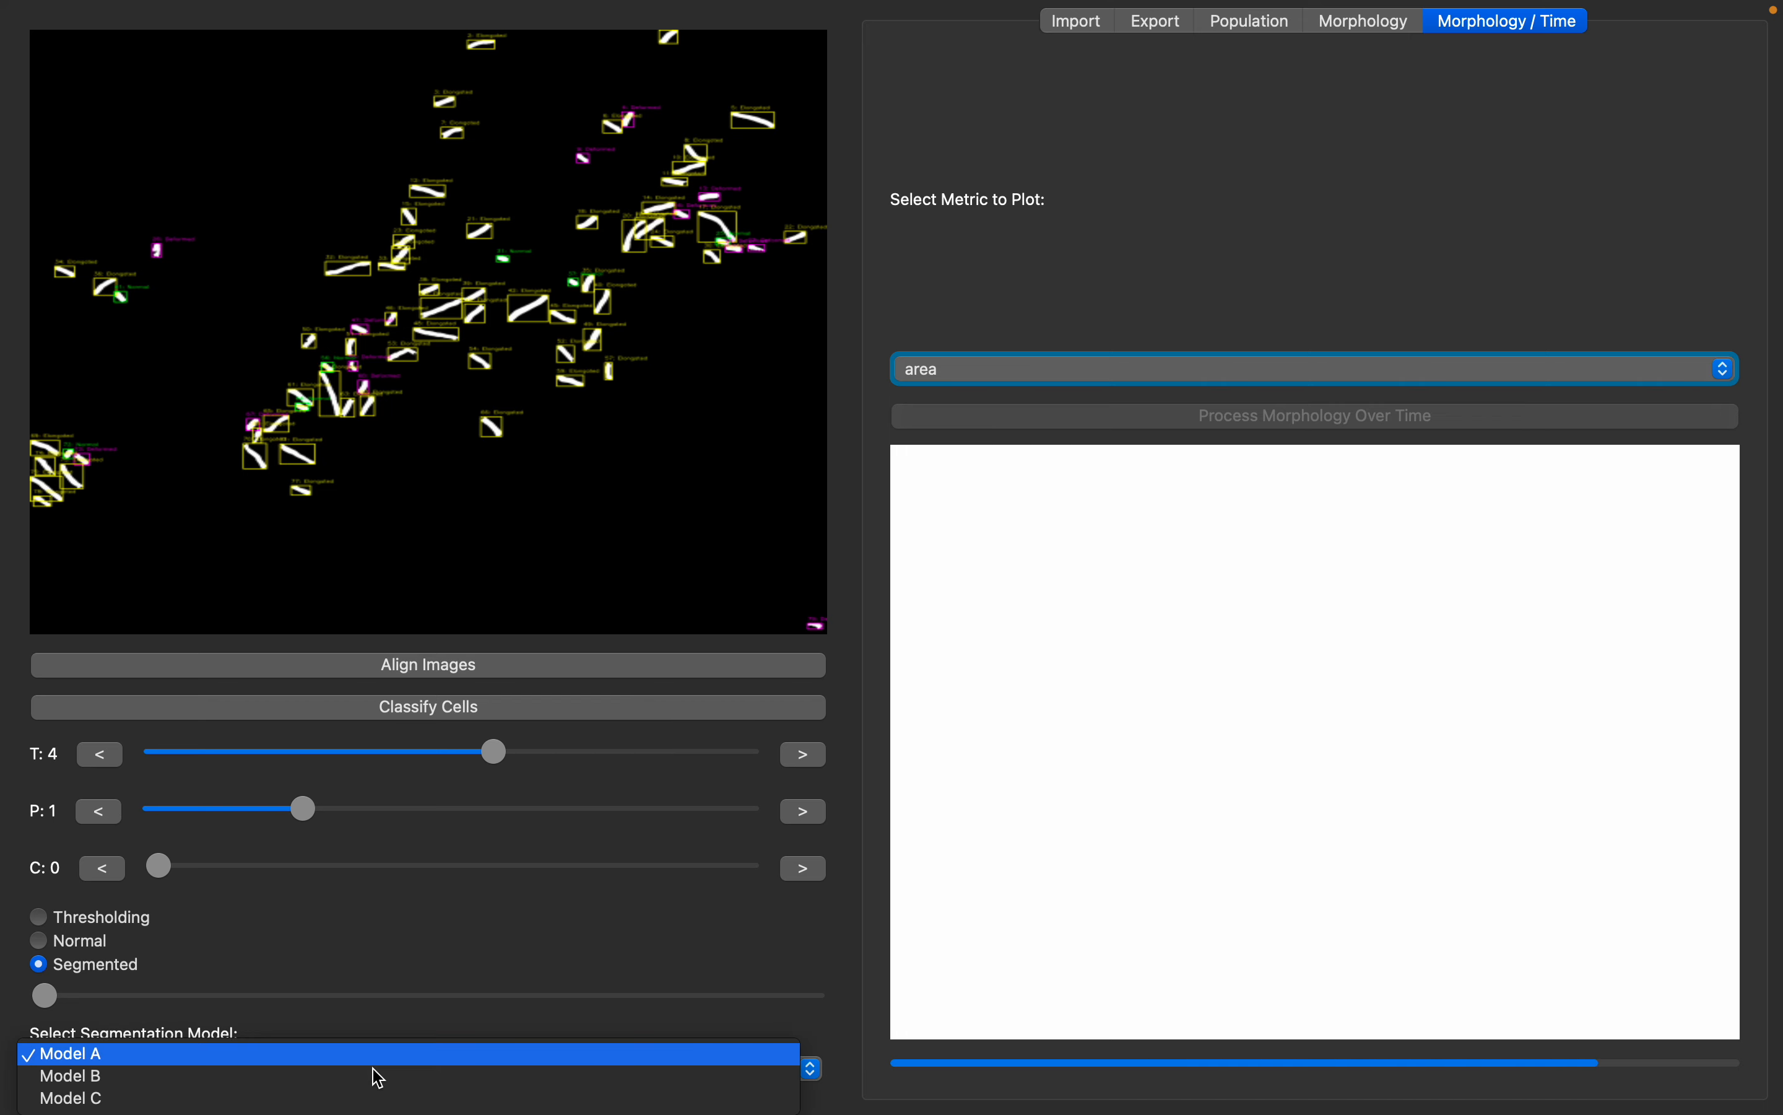
left_click(434, 1010)
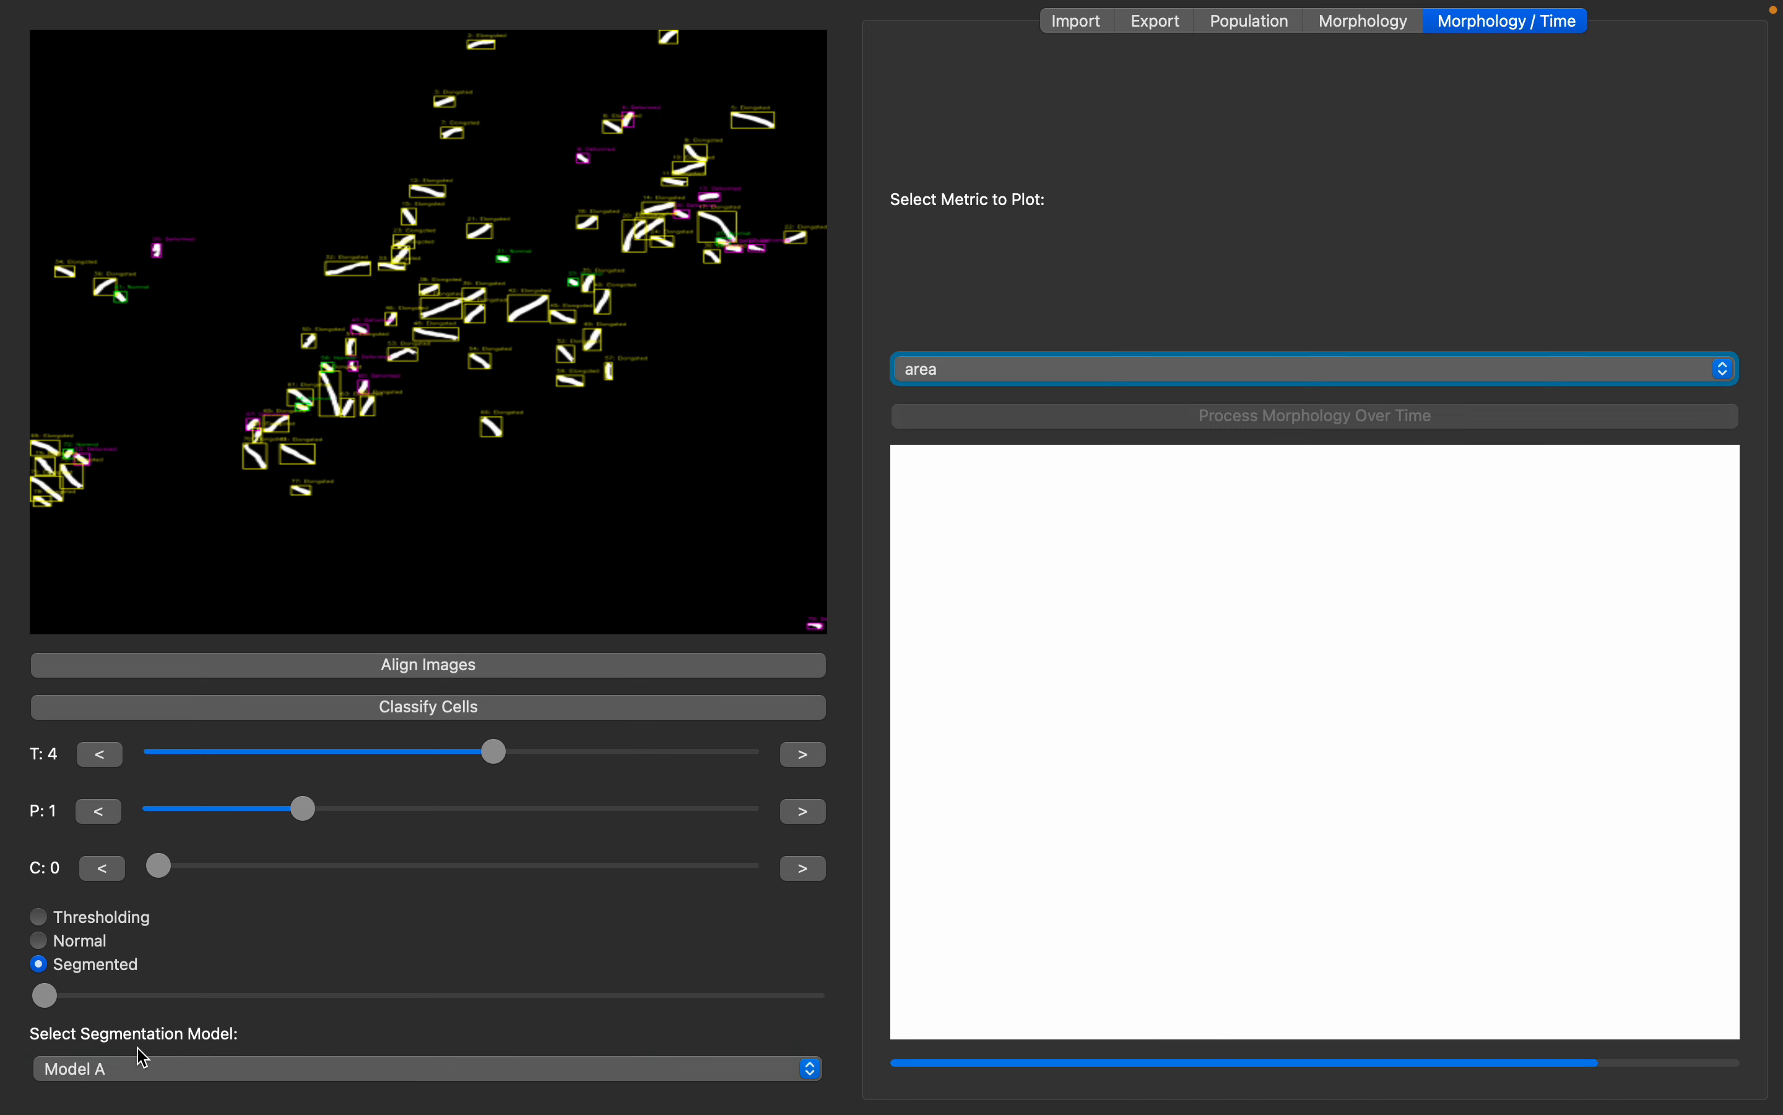
left_click(261, 1036)
left_click(163, 1069)
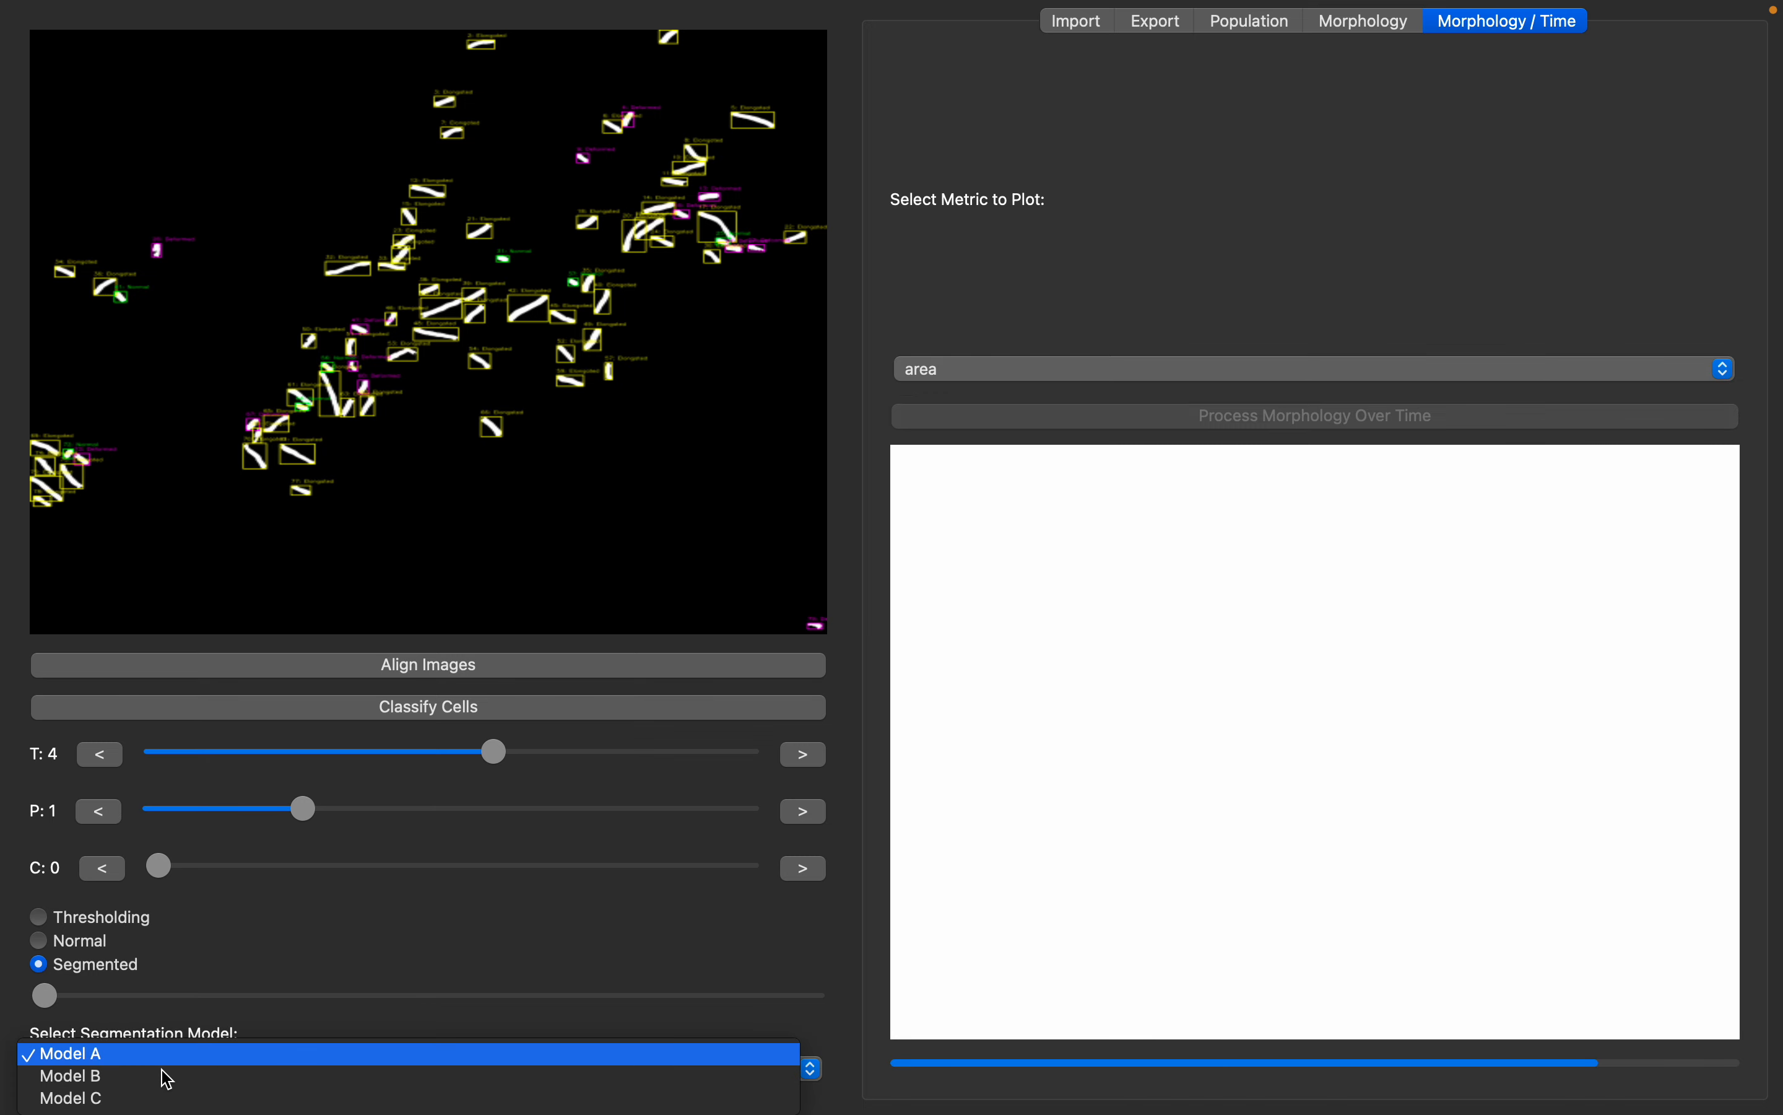
left_click(244, 1042)
left_click(207, 1068)
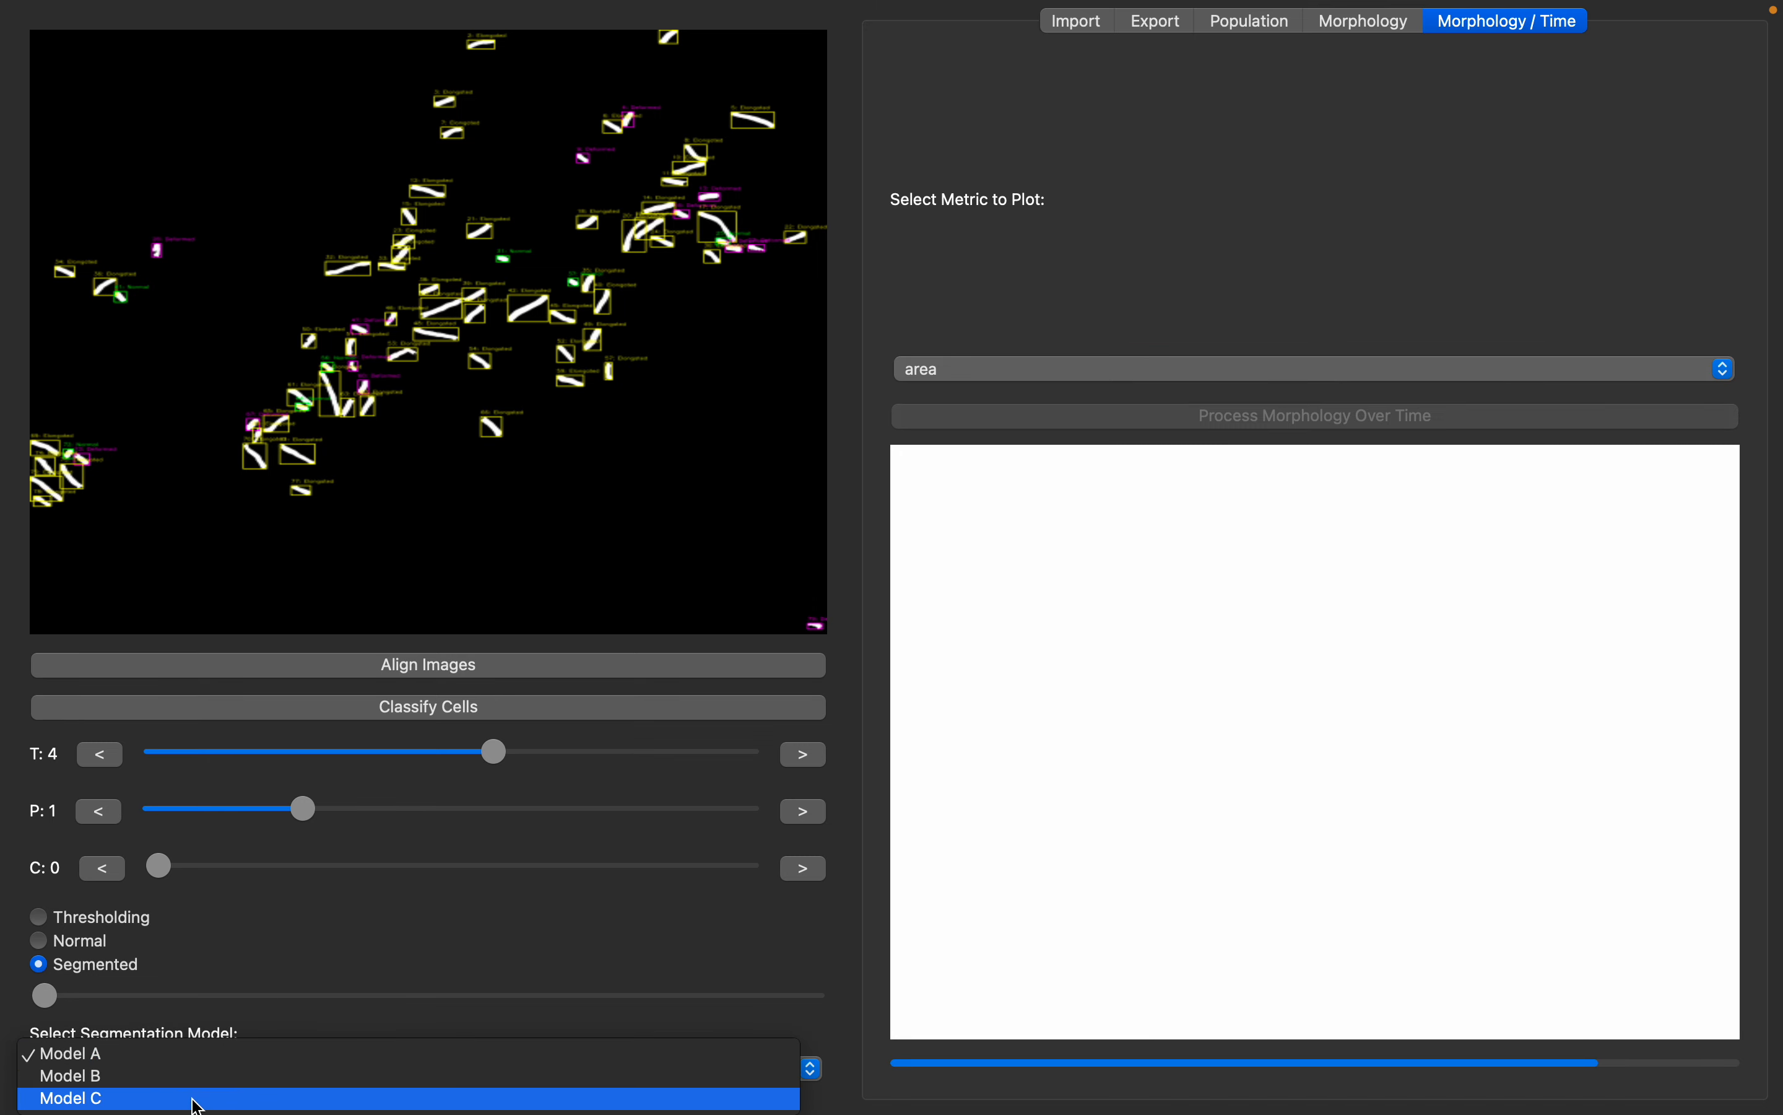
left_click(261, 1027)
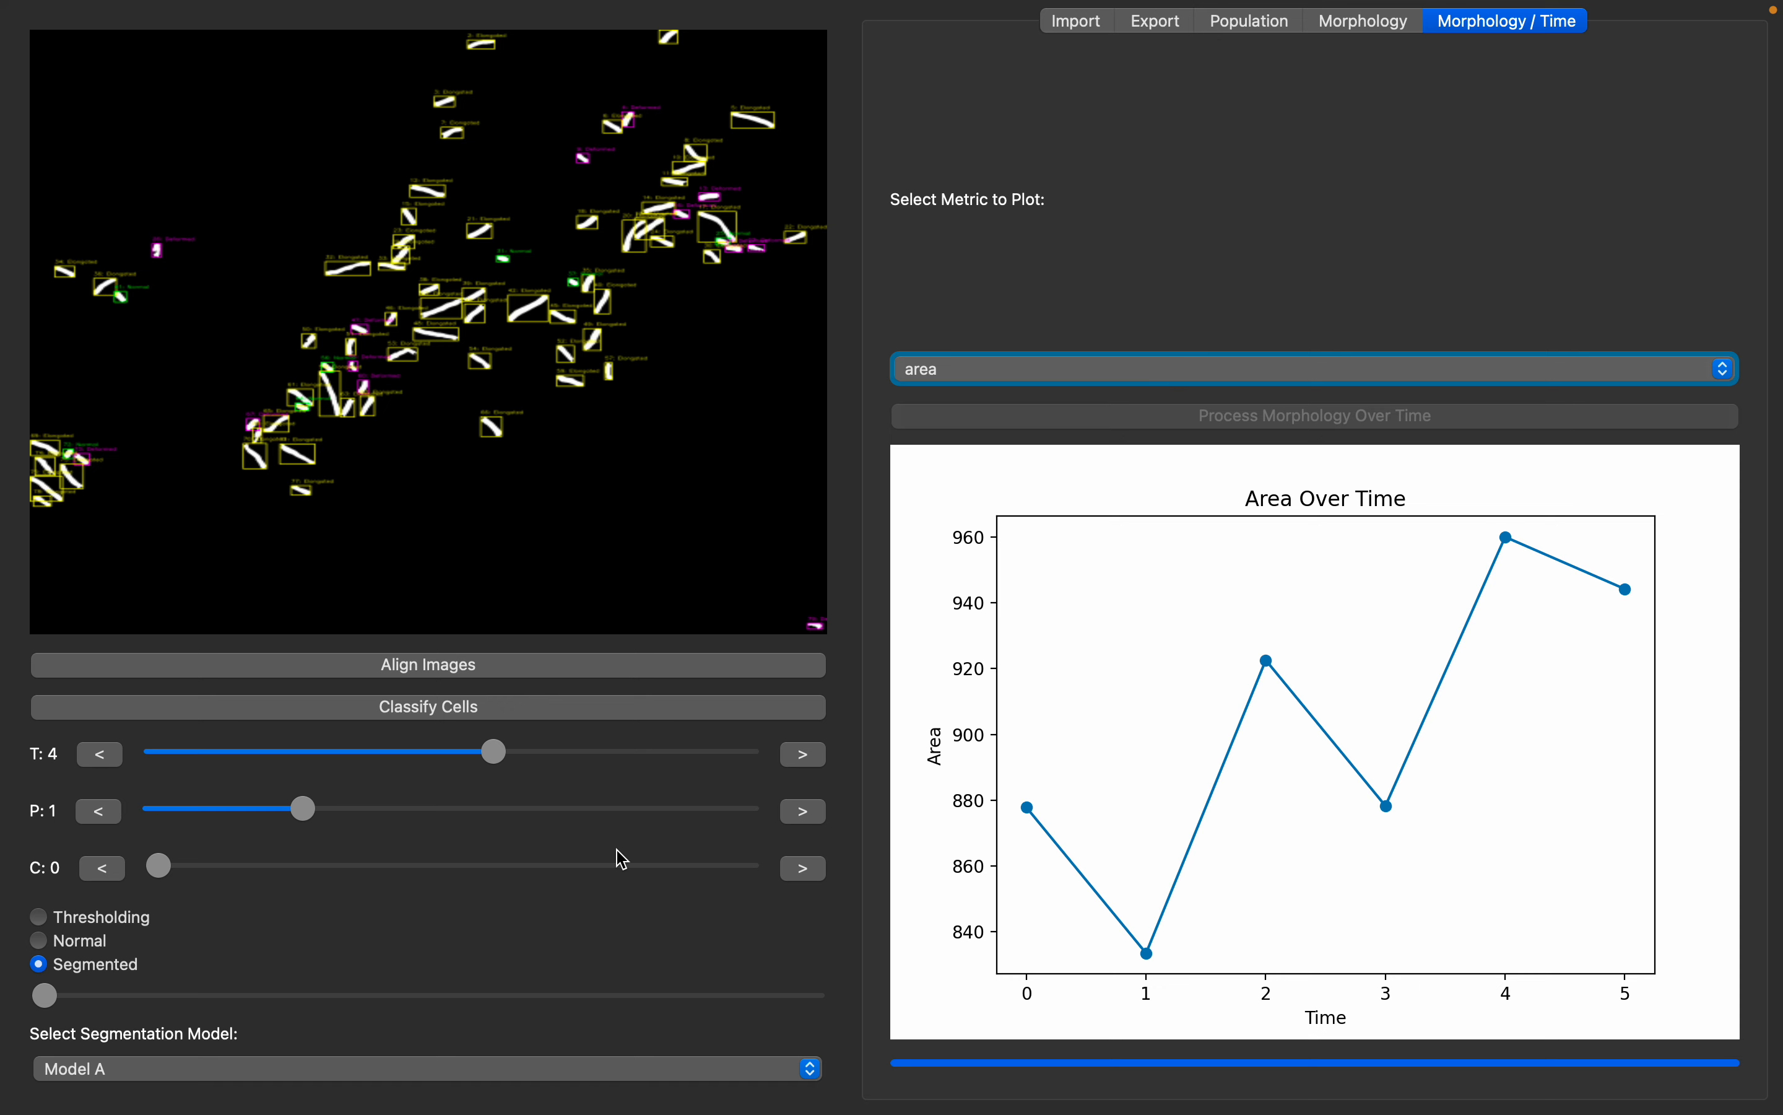
left_click(343, 1069)
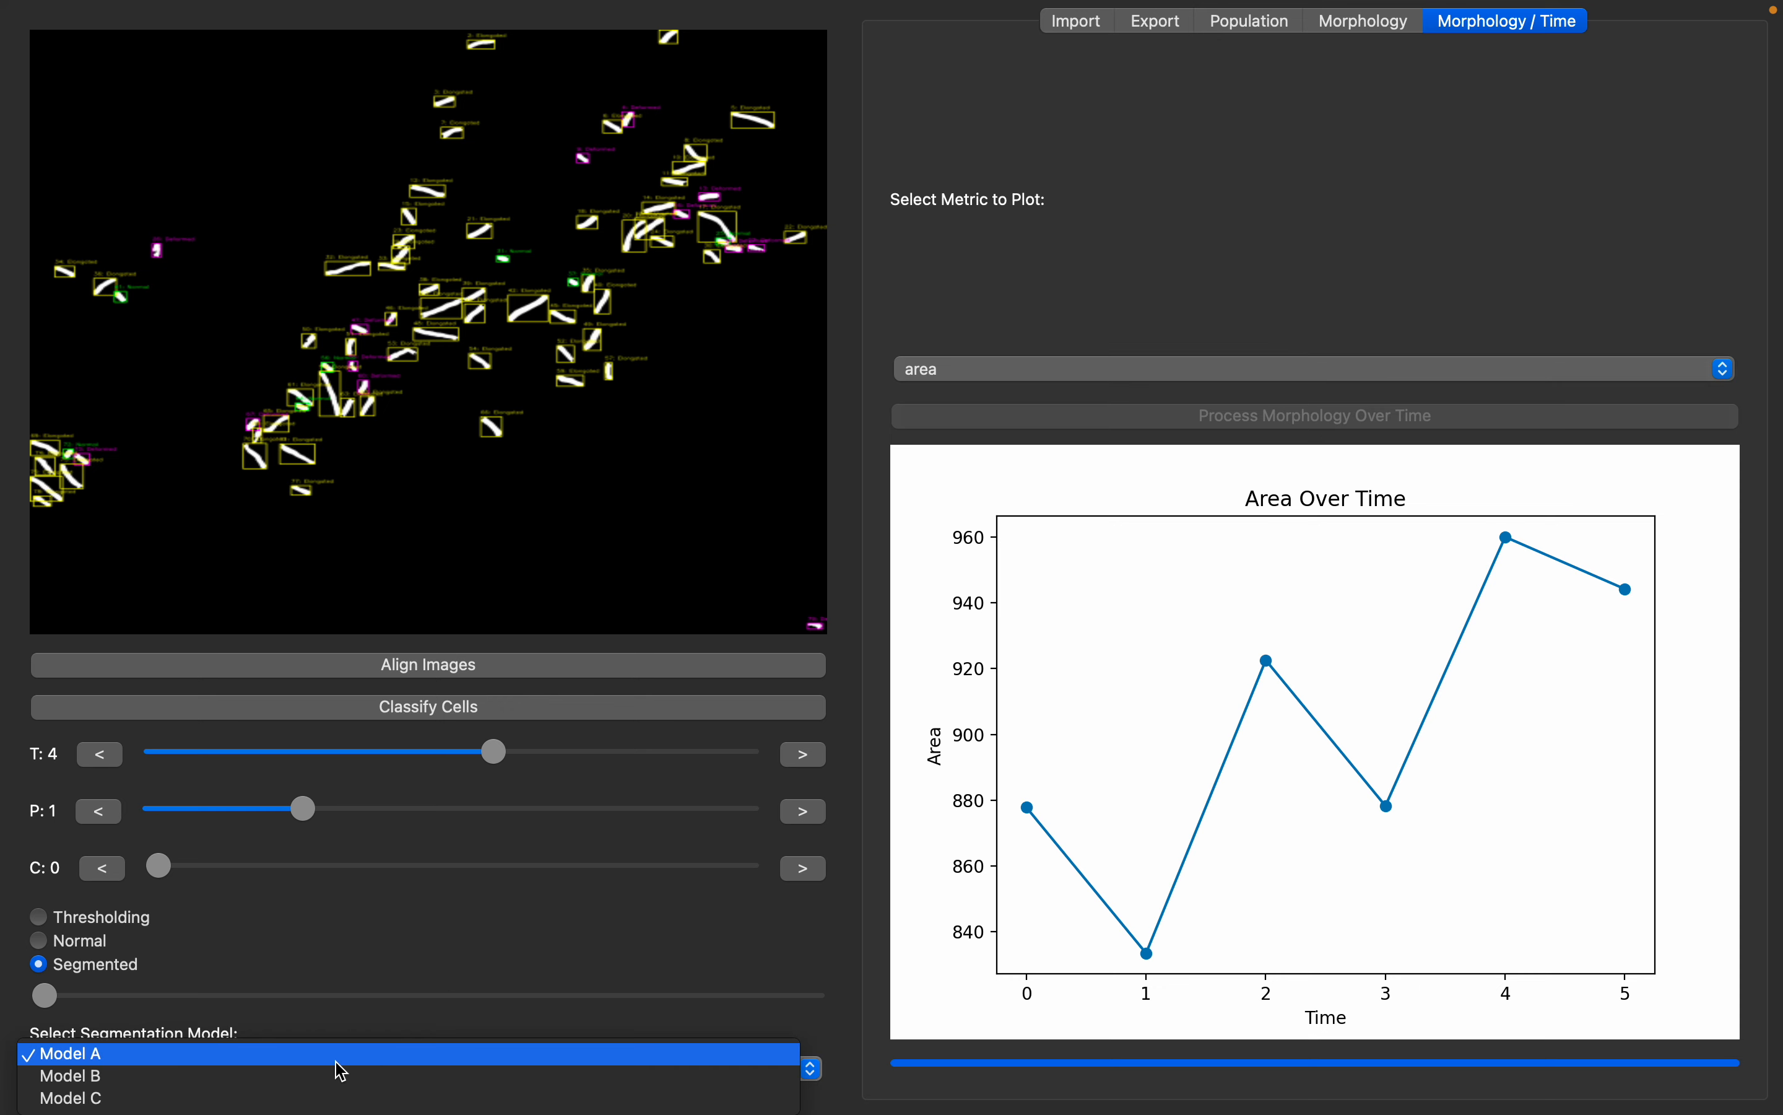
left_click(411, 1000)
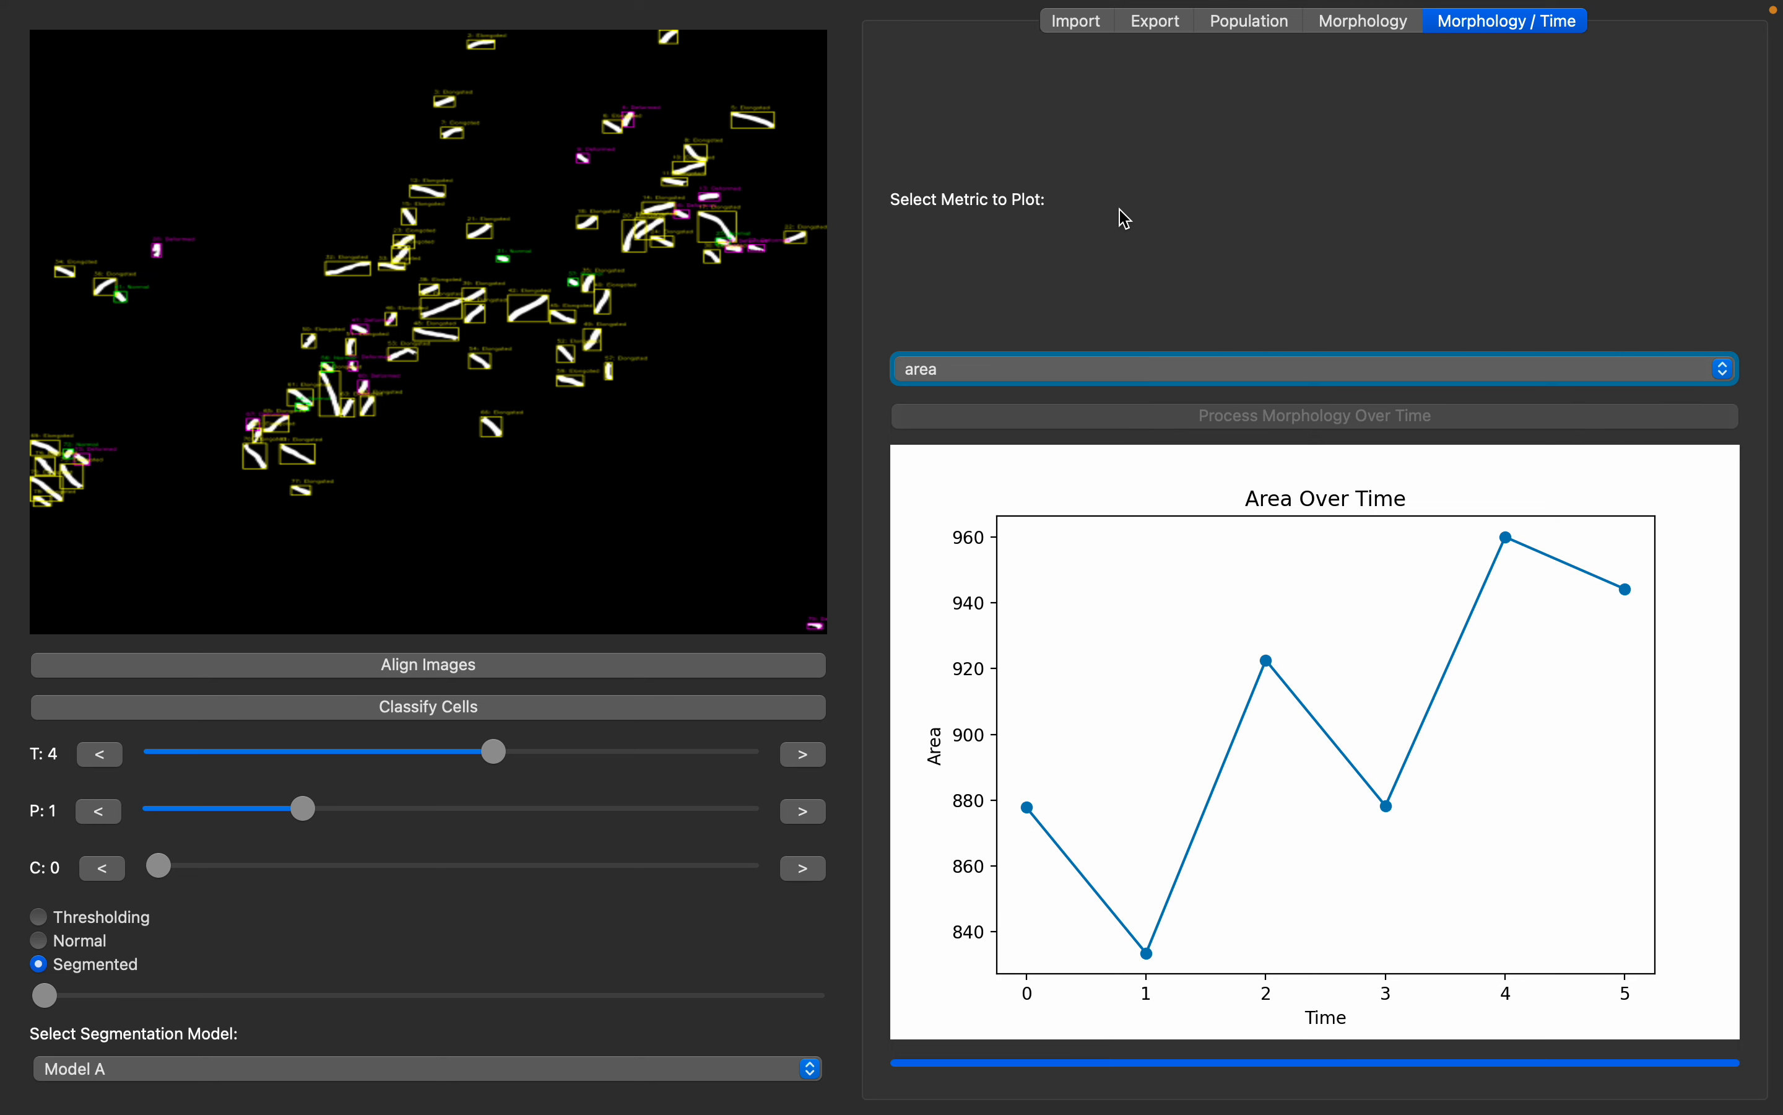
Step: Review the export, import, population and morphology views in turn, finishing on the Area Over Time plot
left_click(1169, 30)
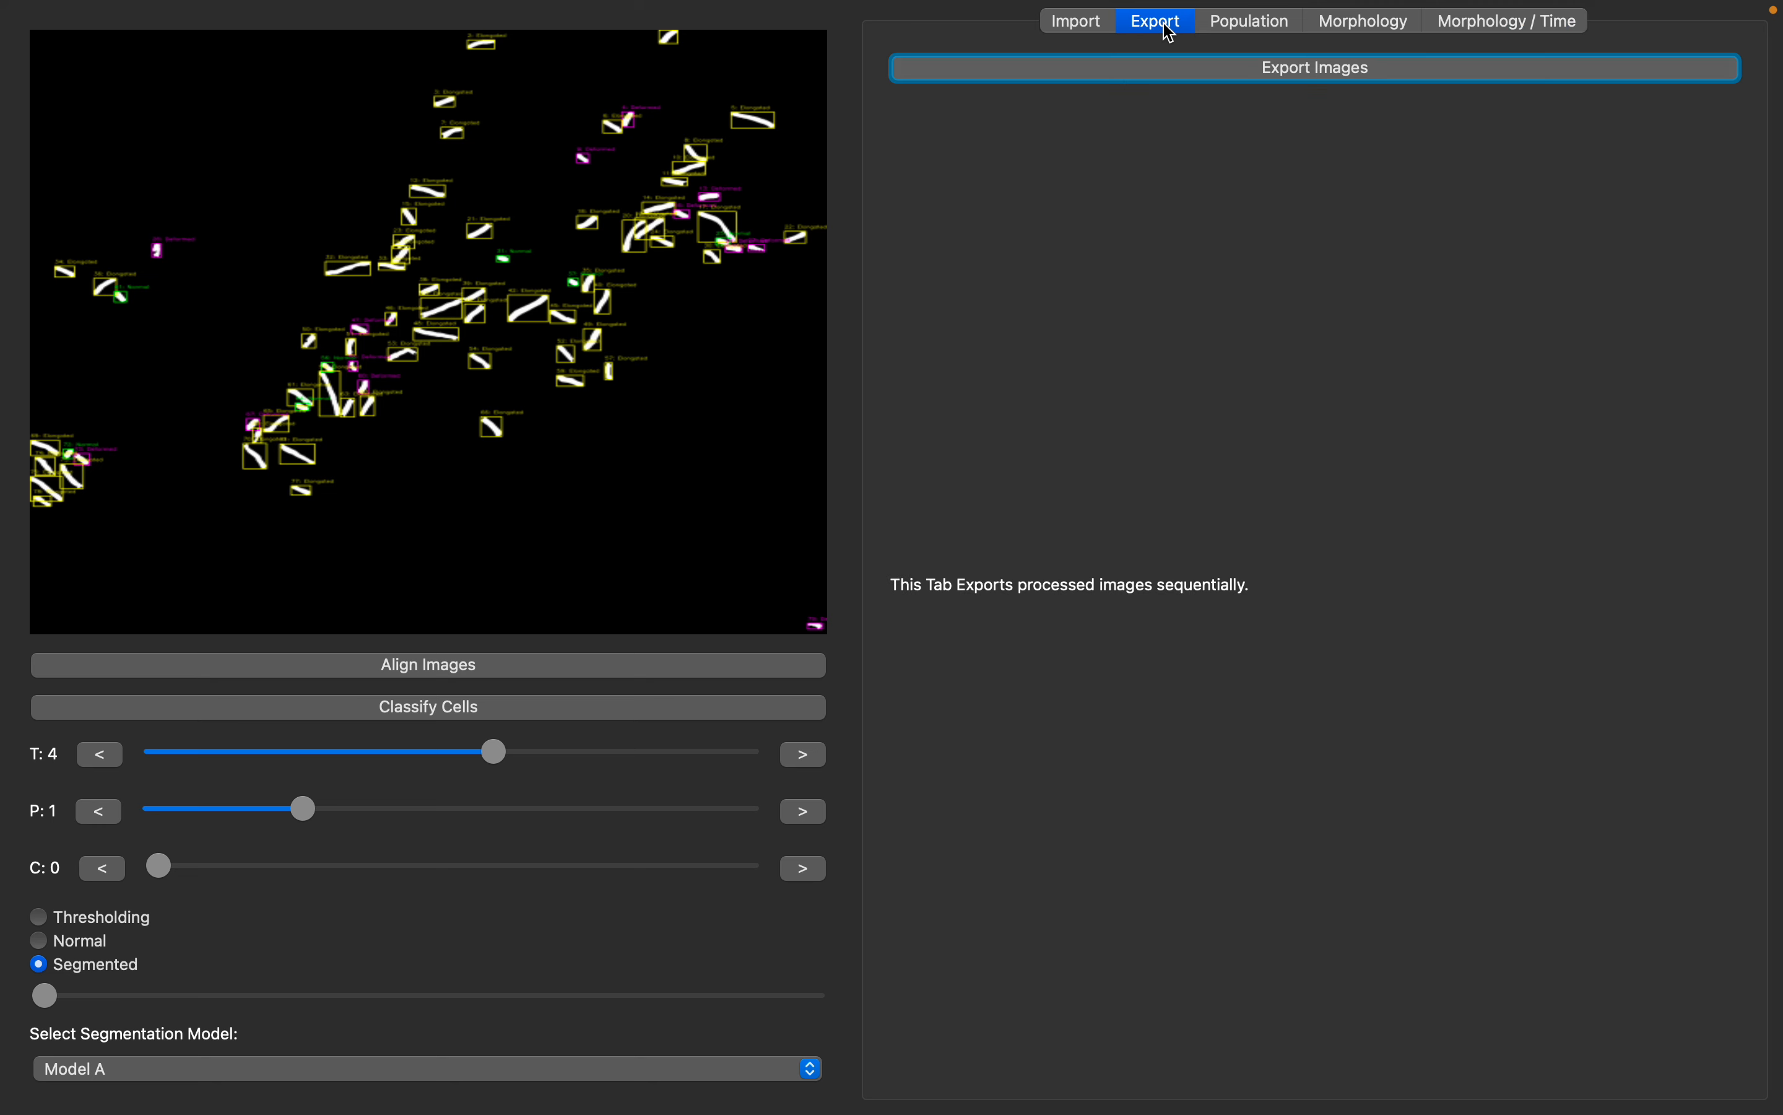
left_click(1098, 32)
left_click(1249, 31)
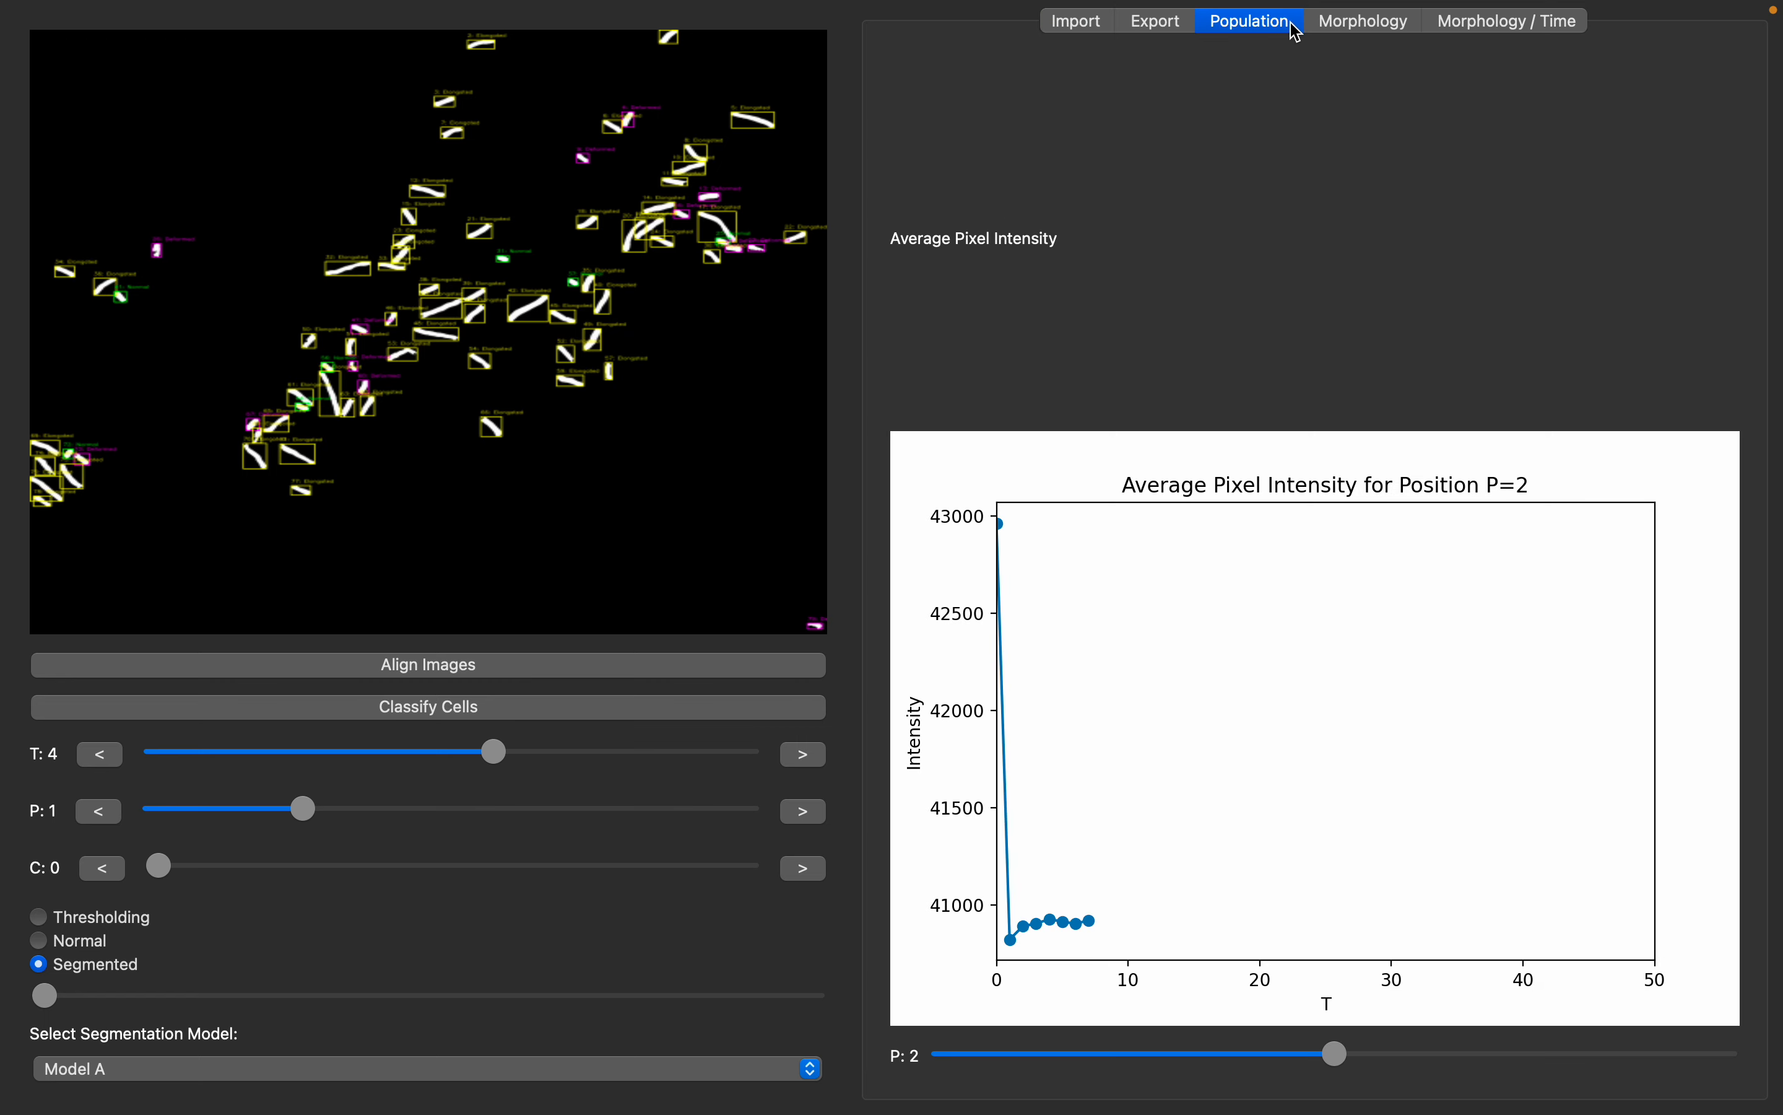
left_click(1384, 32)
left_click(1488, 30)
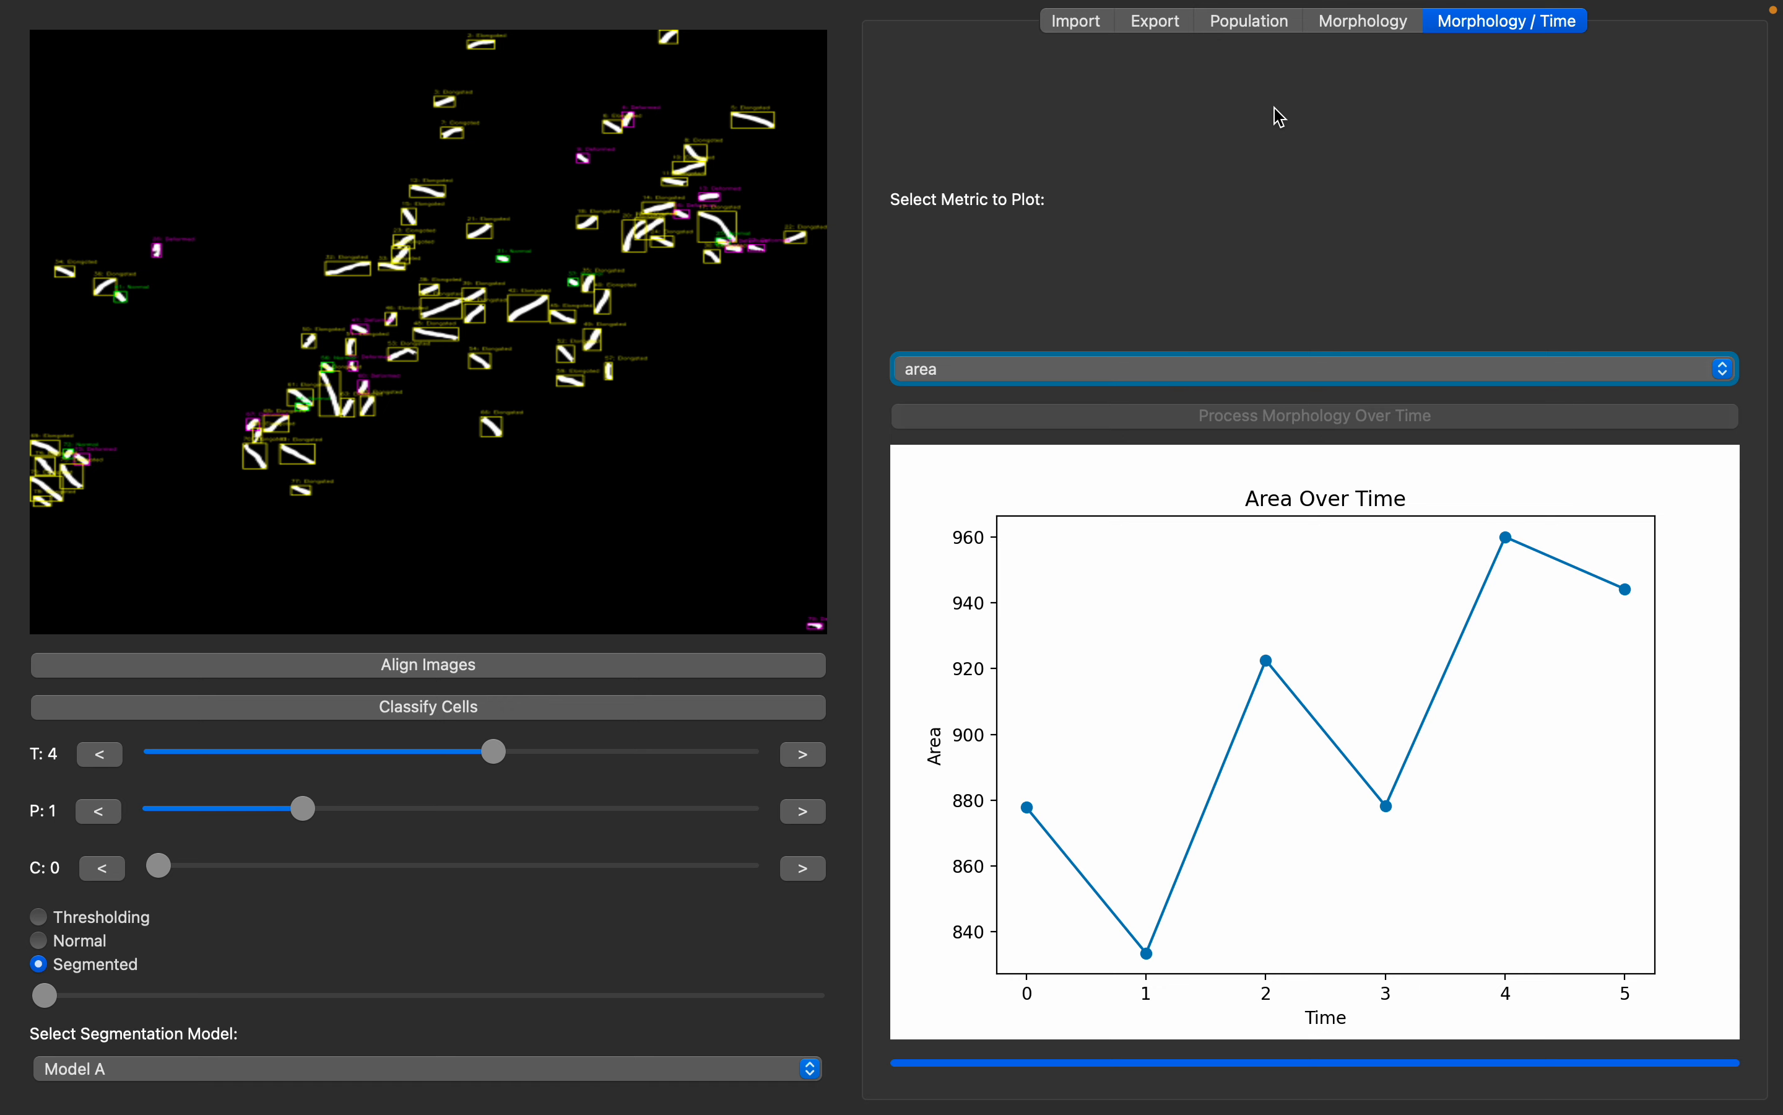
Step: Revisit the position 2 intensity plot and the image export view, and finish on the morphology PCA plot
left_click(1272, 34)
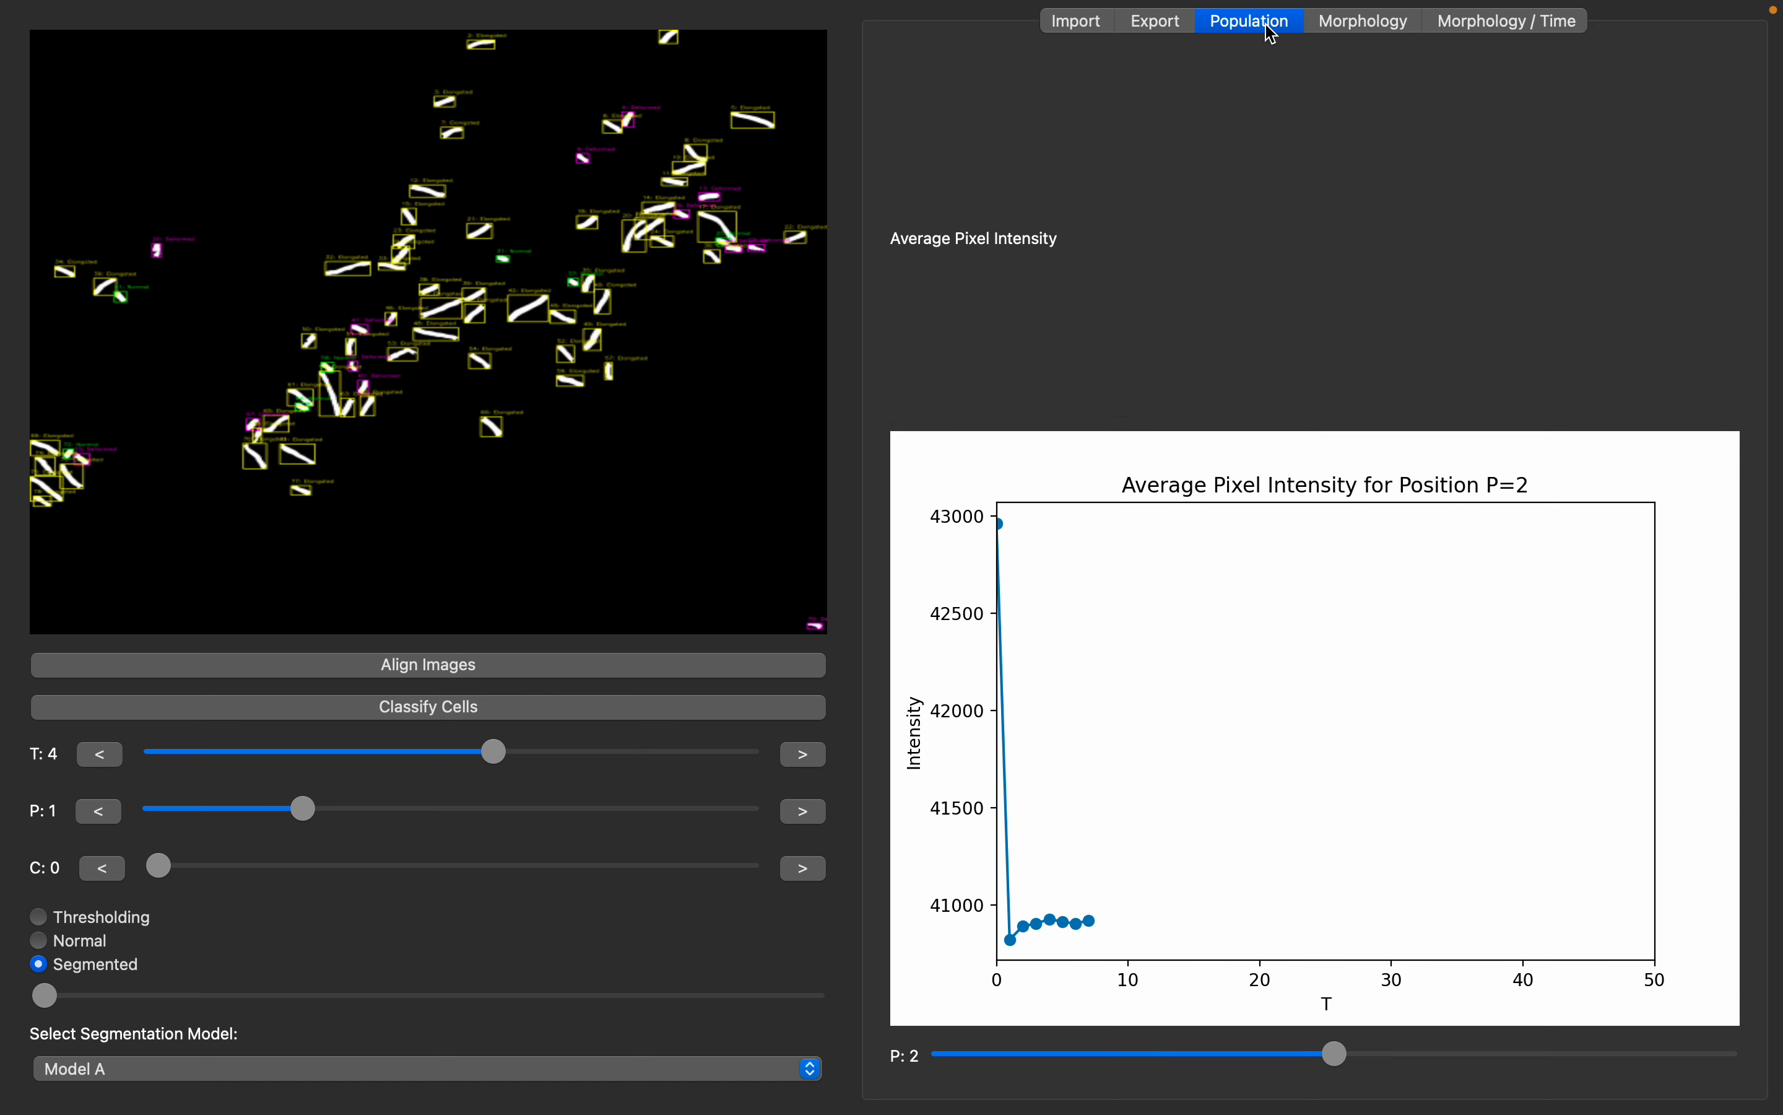
left_click(1141, 34)
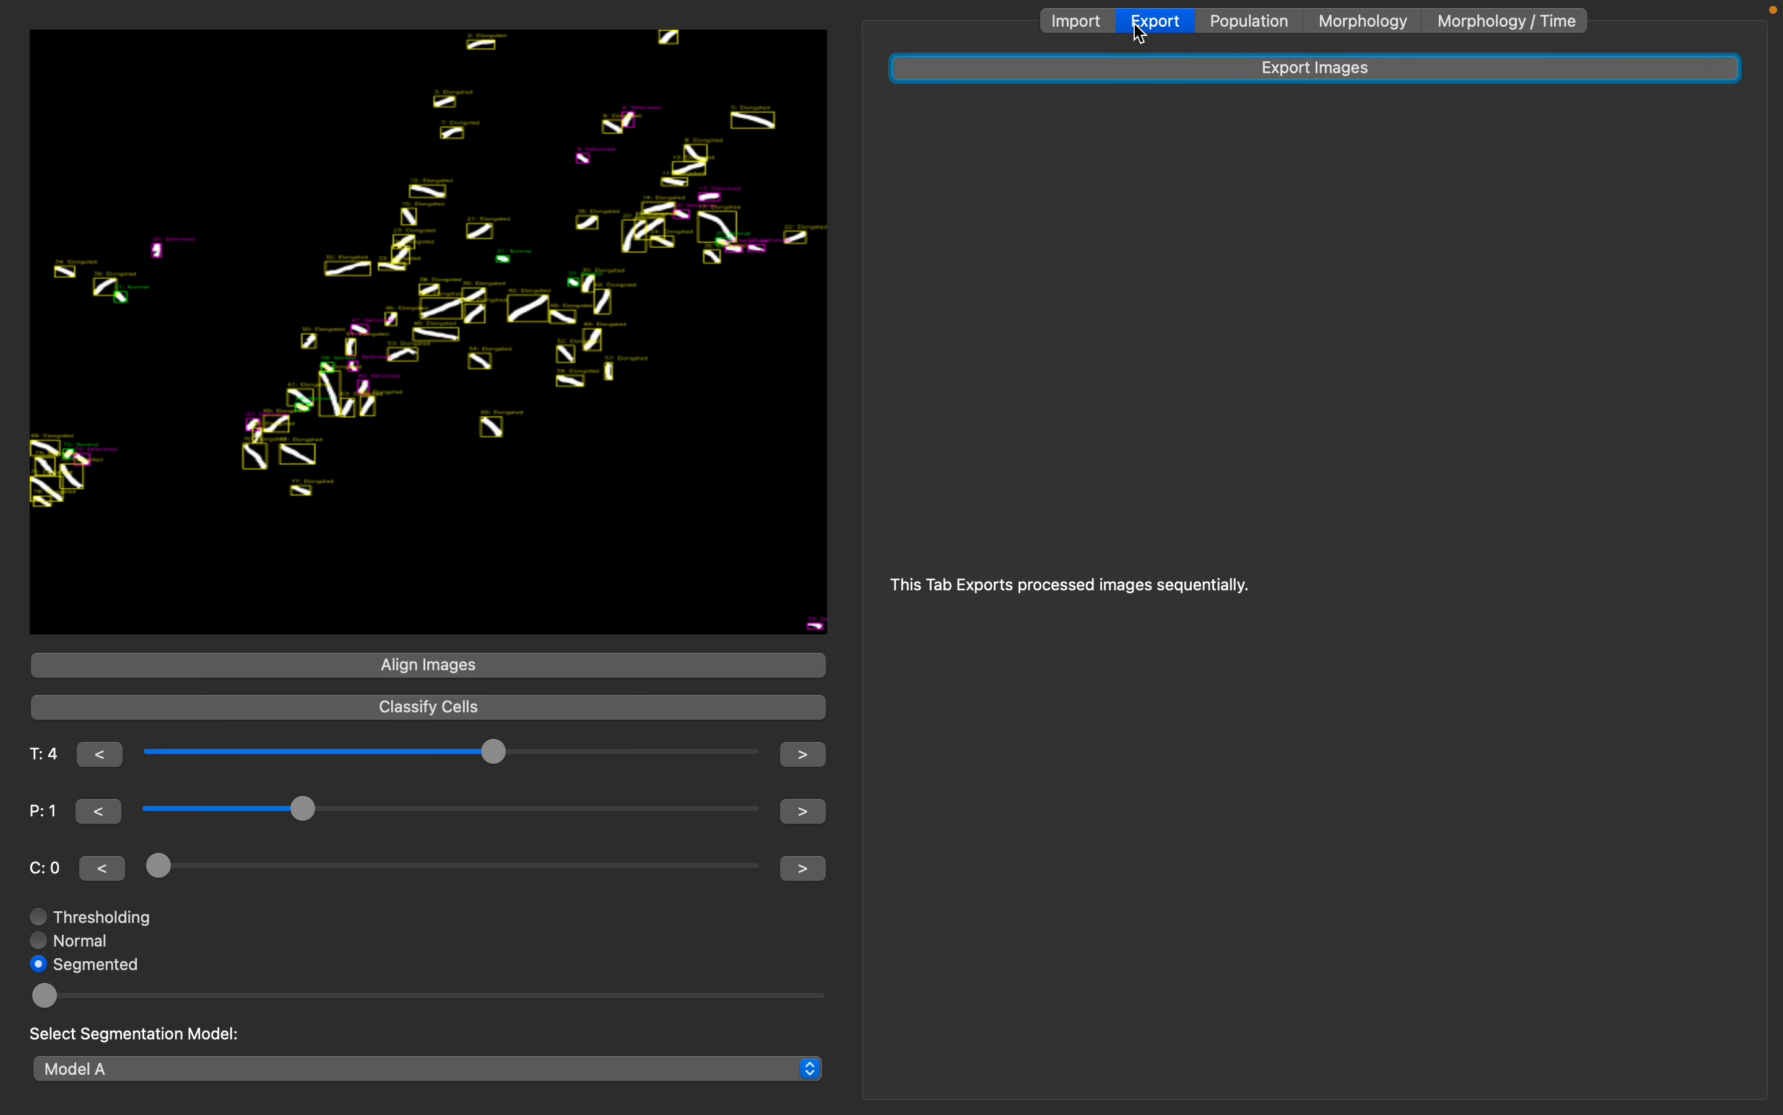
left_click(1226, 26)
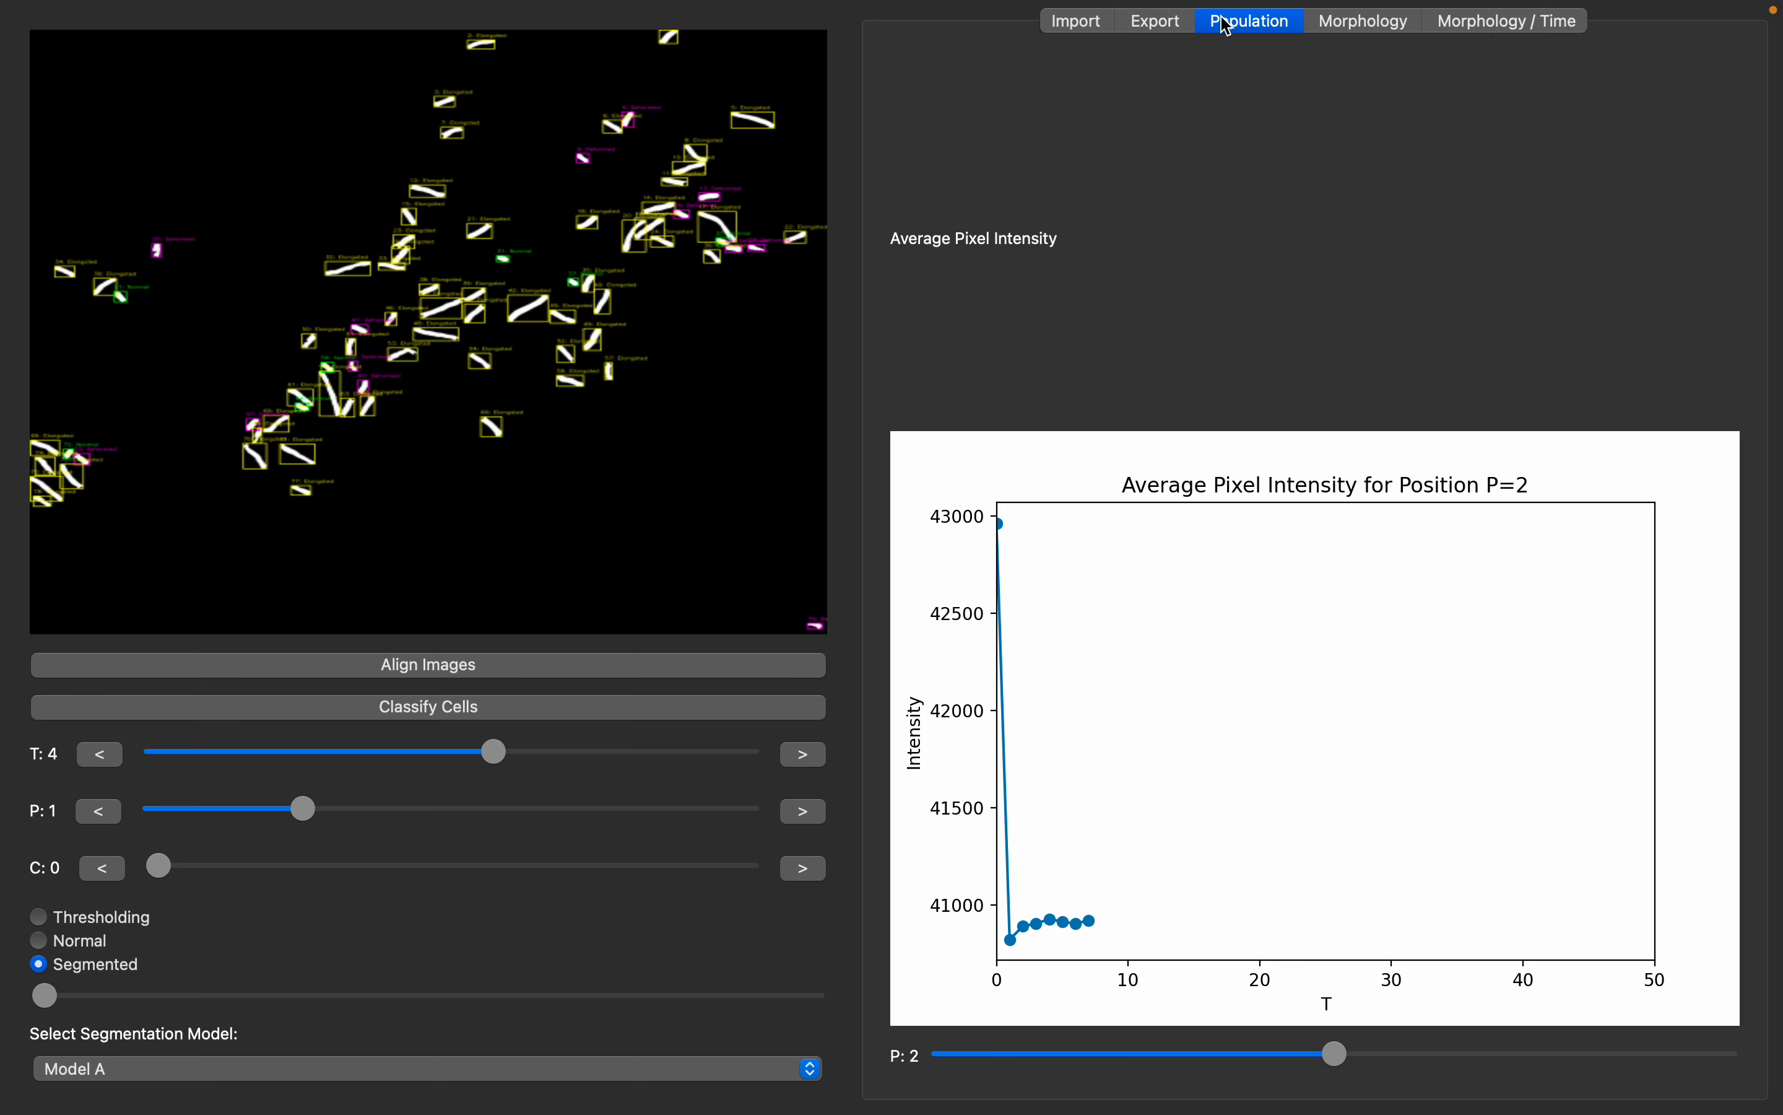
left_click(1356, 28)
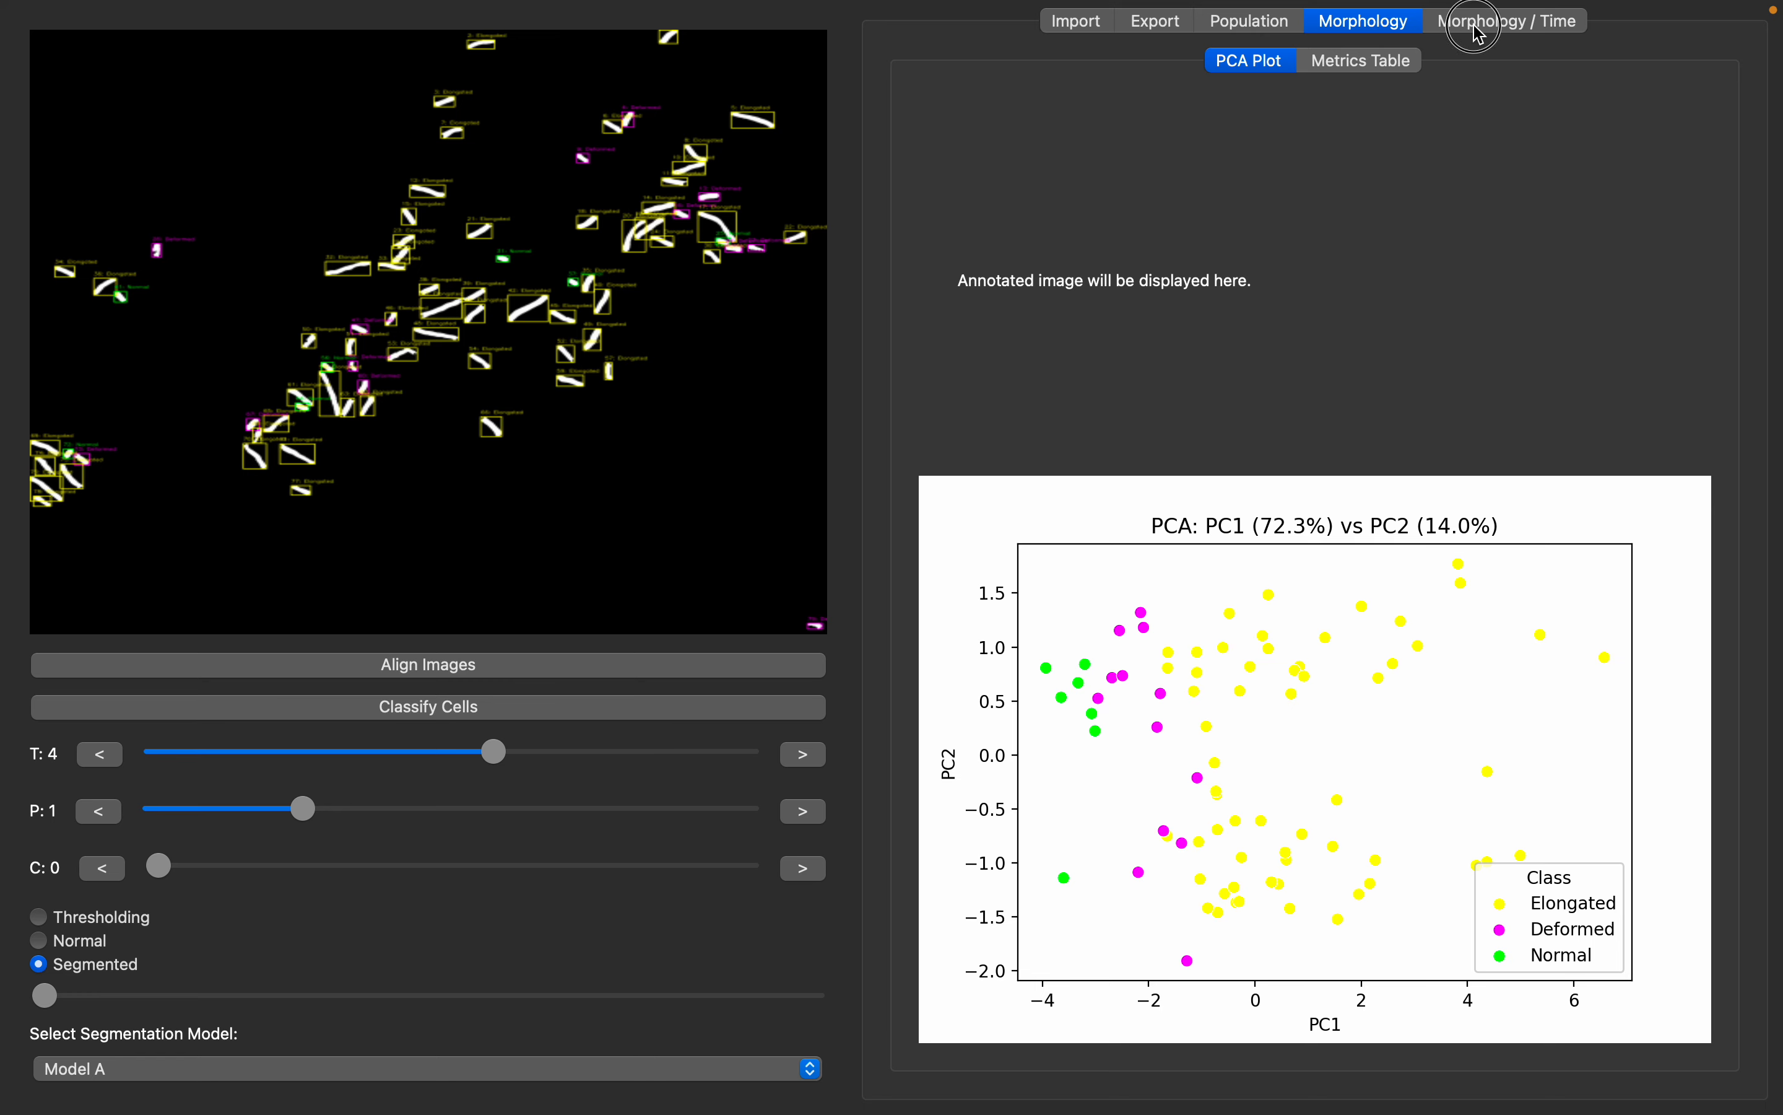
left_click(1480, 34)
left_click(1360, 24)
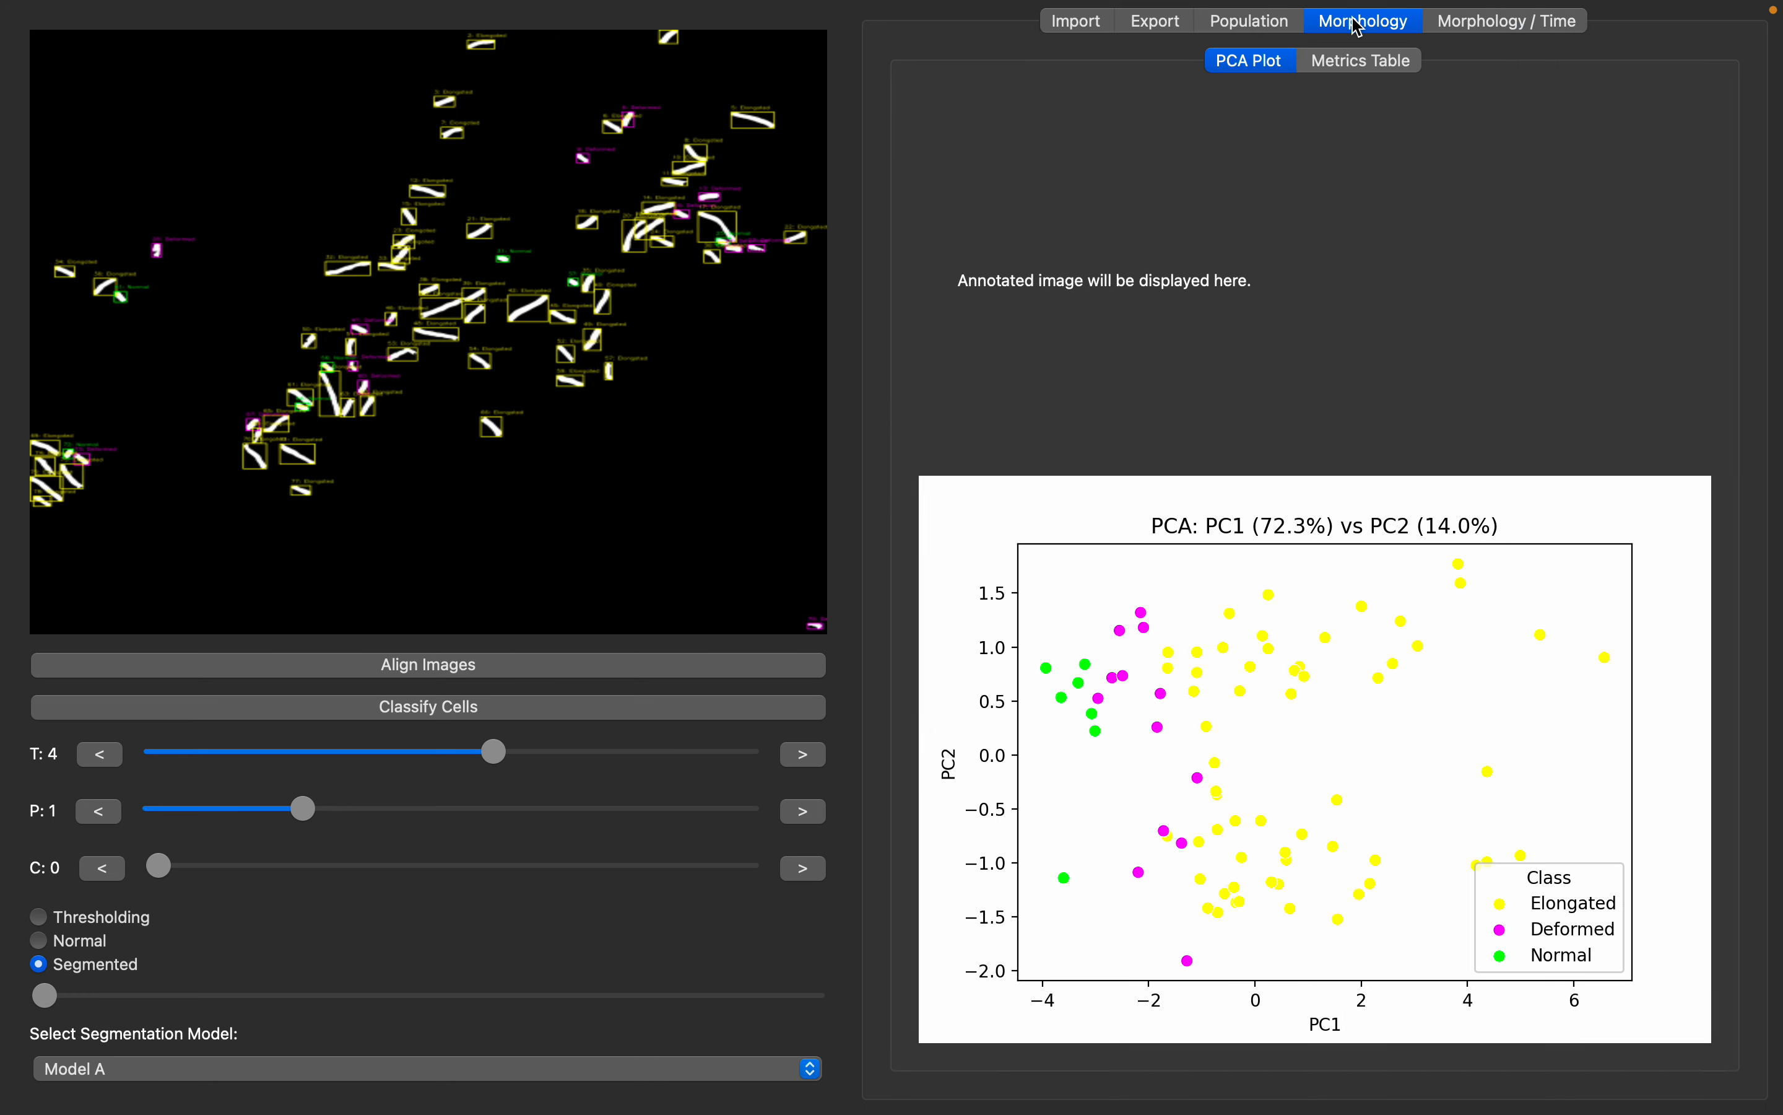